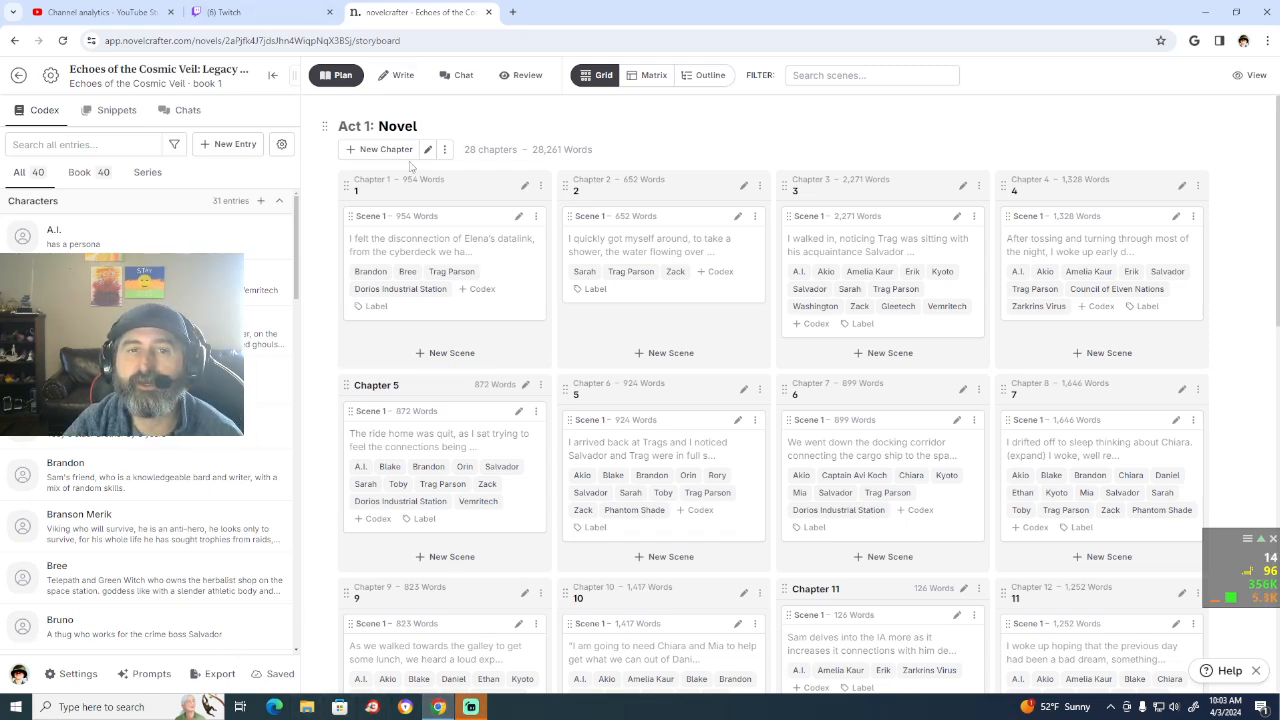
Step: Open the full novel manuscript for writing and read through the opening scene of Chapter 1
left_click(393, 75)
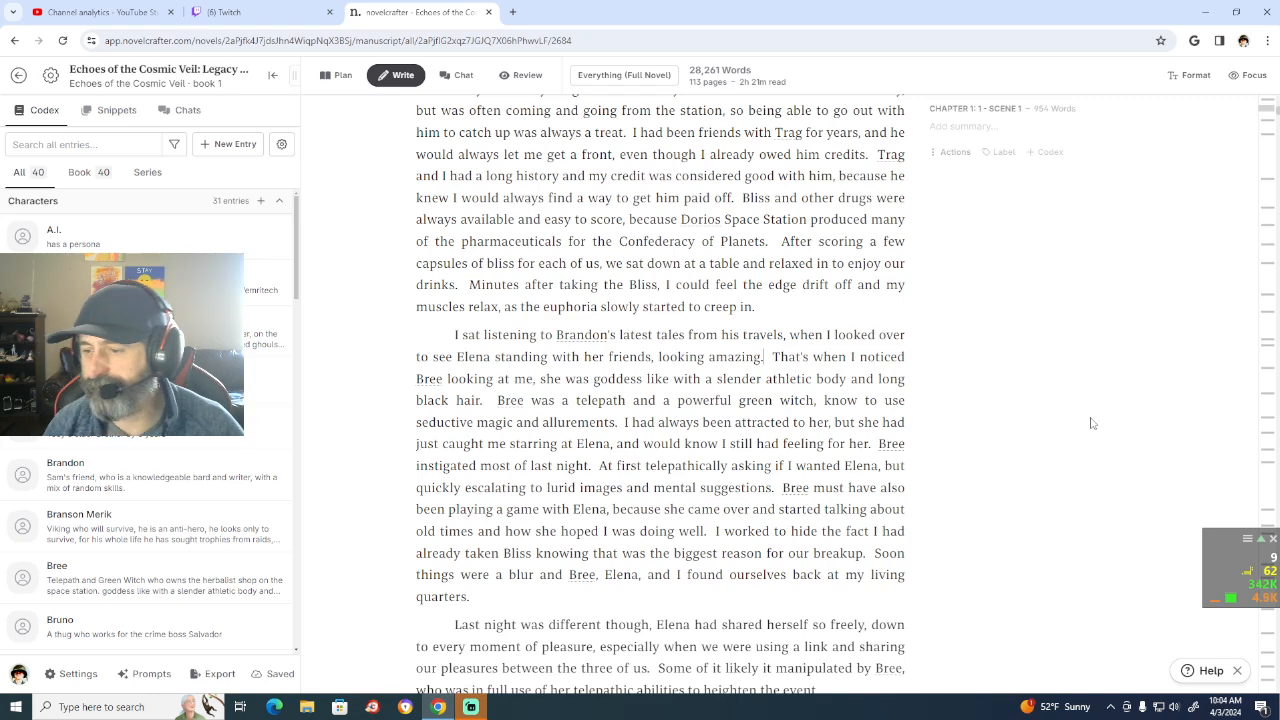
scroll(1092, 423, "up", 5)
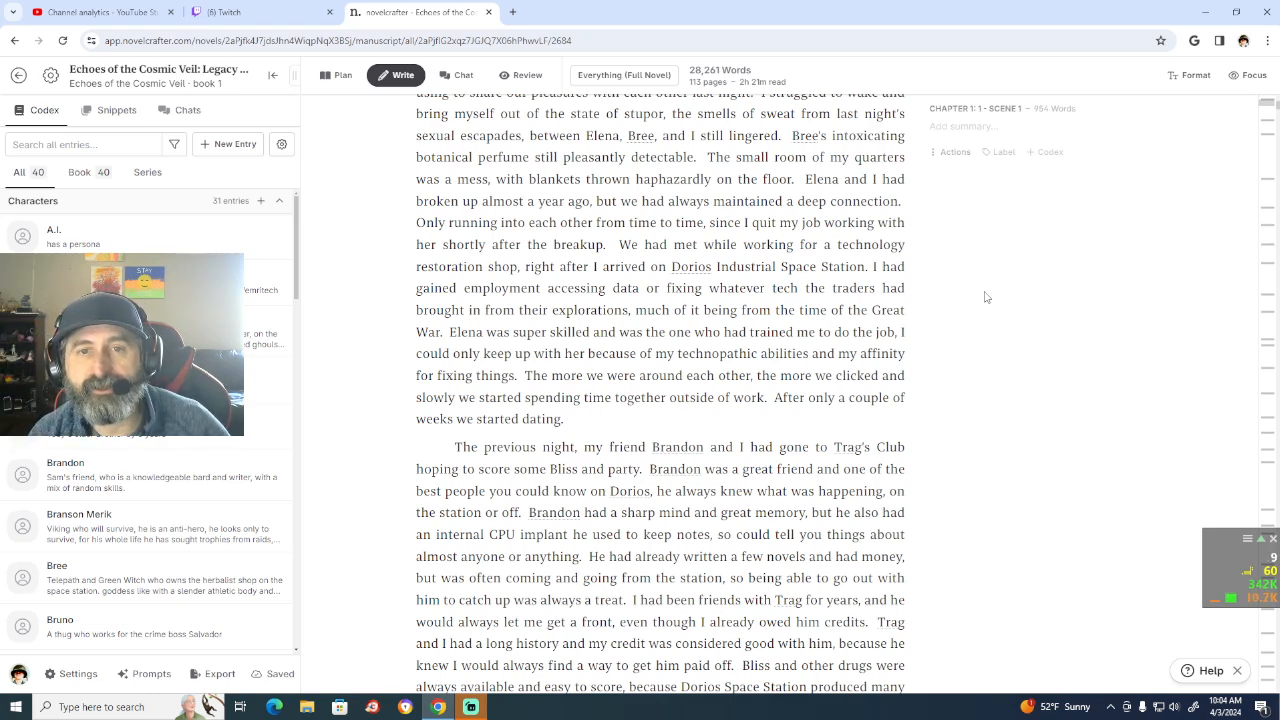
scroll(985, 297, "up", 2)
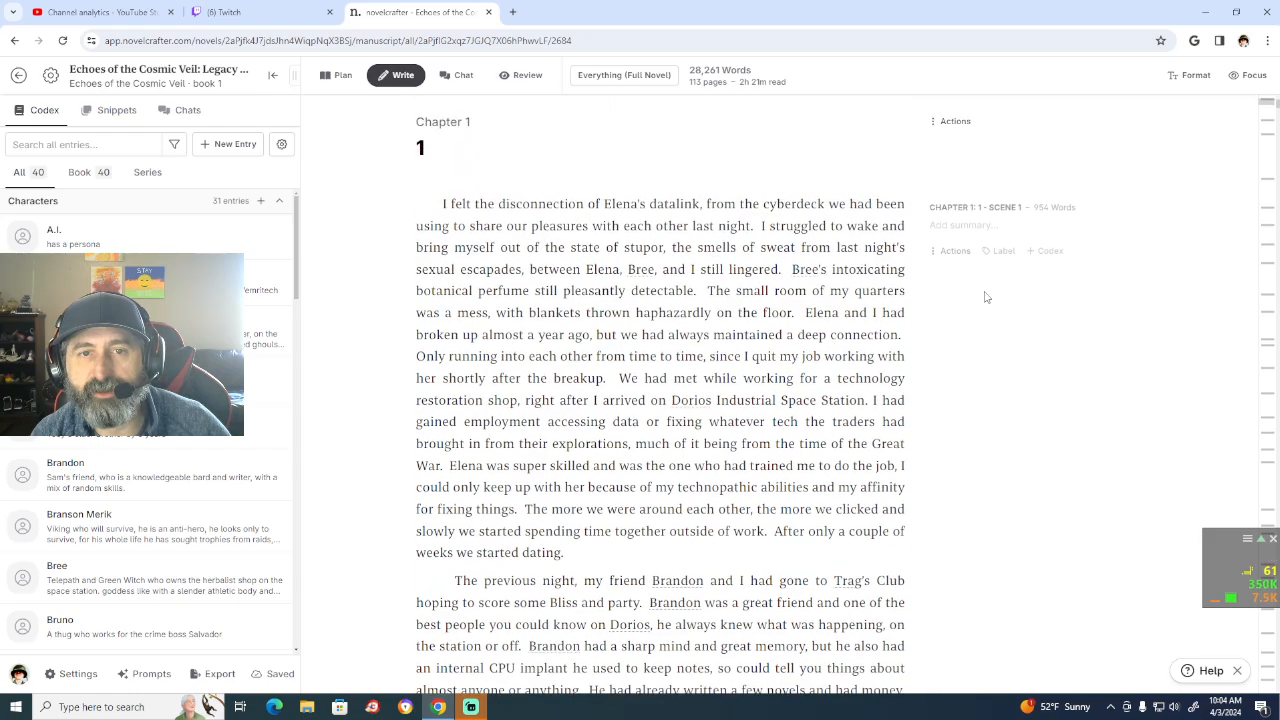
scroll(985, 297, "down", 18)
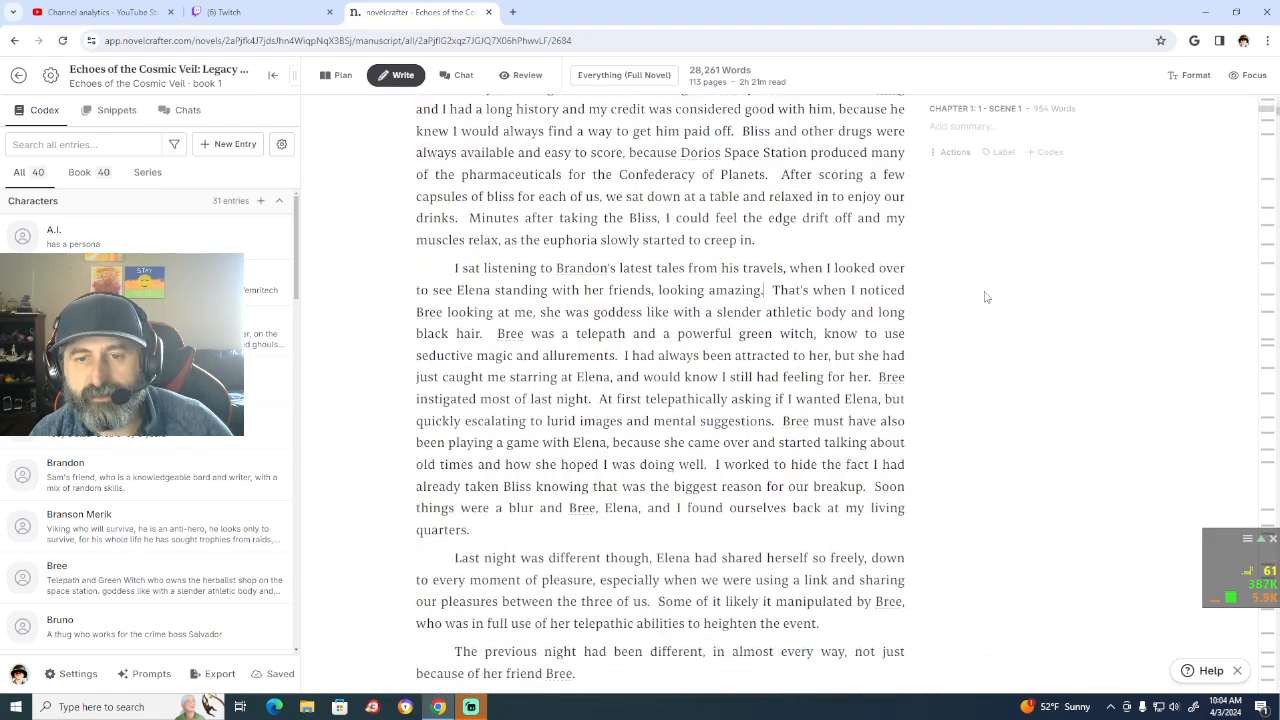
scroll(985, 297, "up", 18)
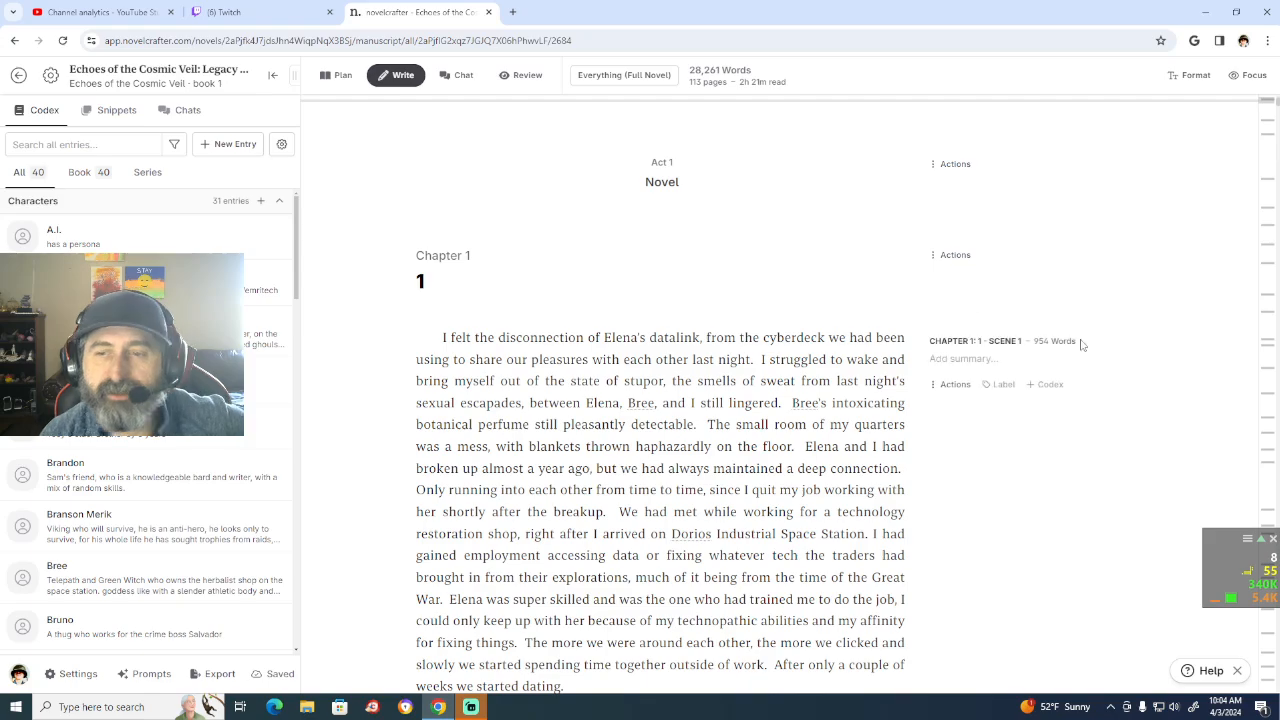
scroll(1157, 307, "down", 5)
scroll(1157, 307, "down", 5)
scroll(1157, 307, "up", 3)
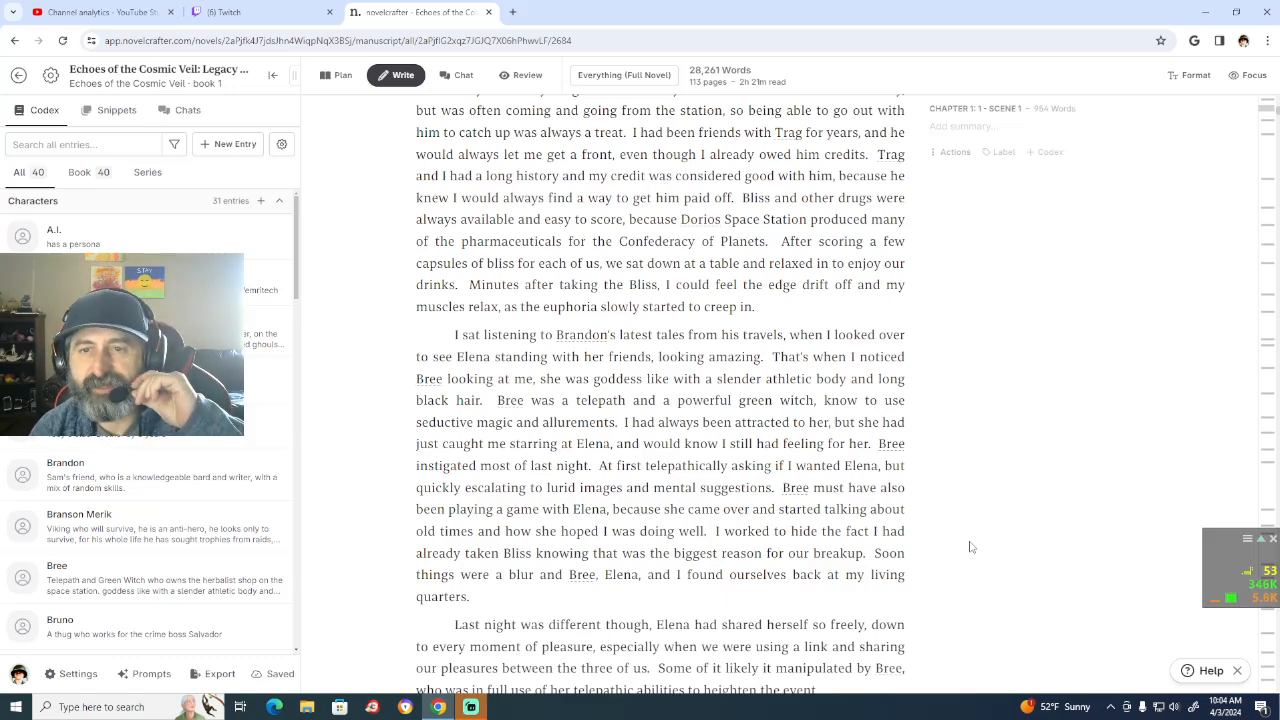
scroll(988, 457, "down", 2)
scroll(987, 456, "up", 3)
scroll(988, 456, "up", 5)
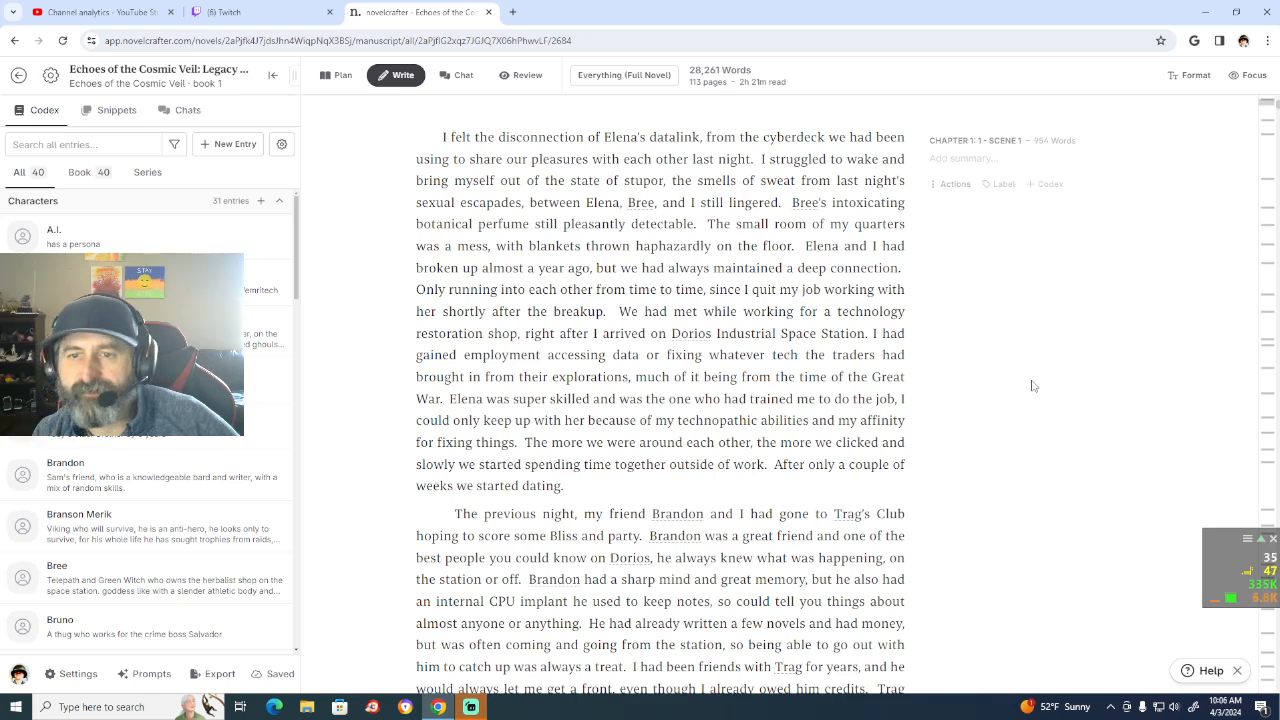
Step: Insert a comma after "weeks" in the Chapter 1 sentence "After only a couple of weeks we started dating."
scroll(981, 429, "down", 2)
scroll(981, 429, "down", 2)
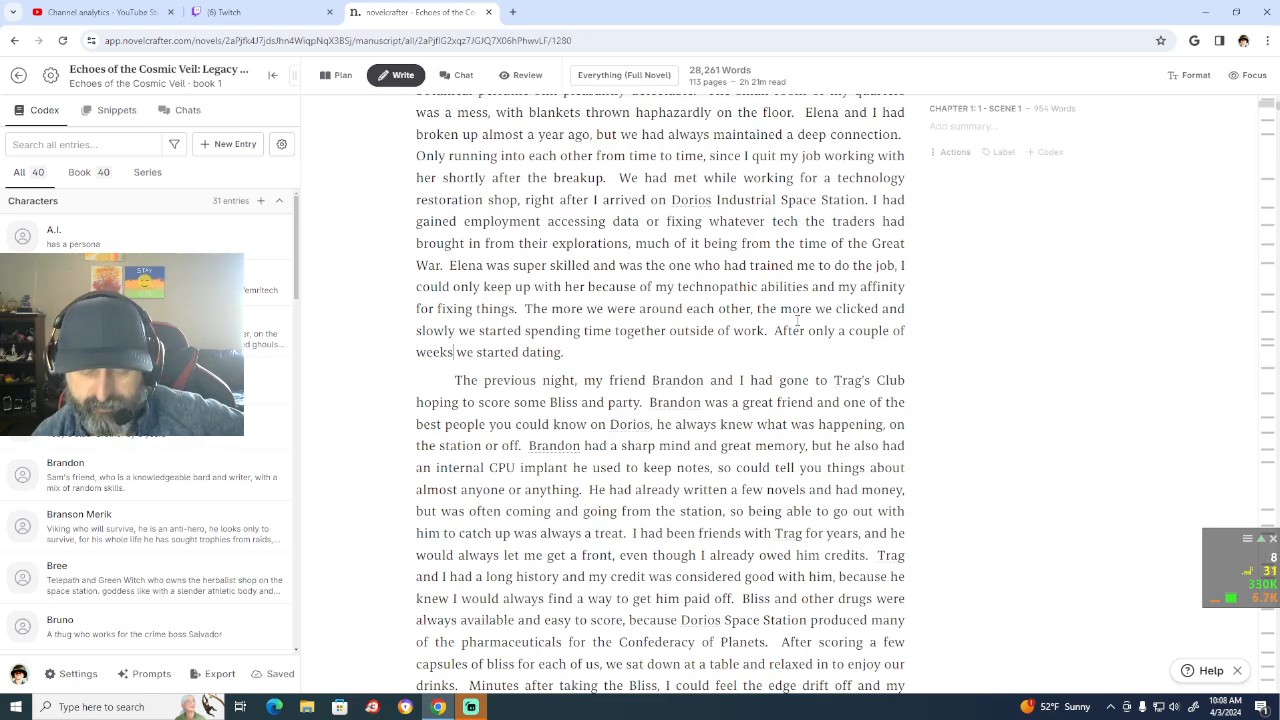
type(",")
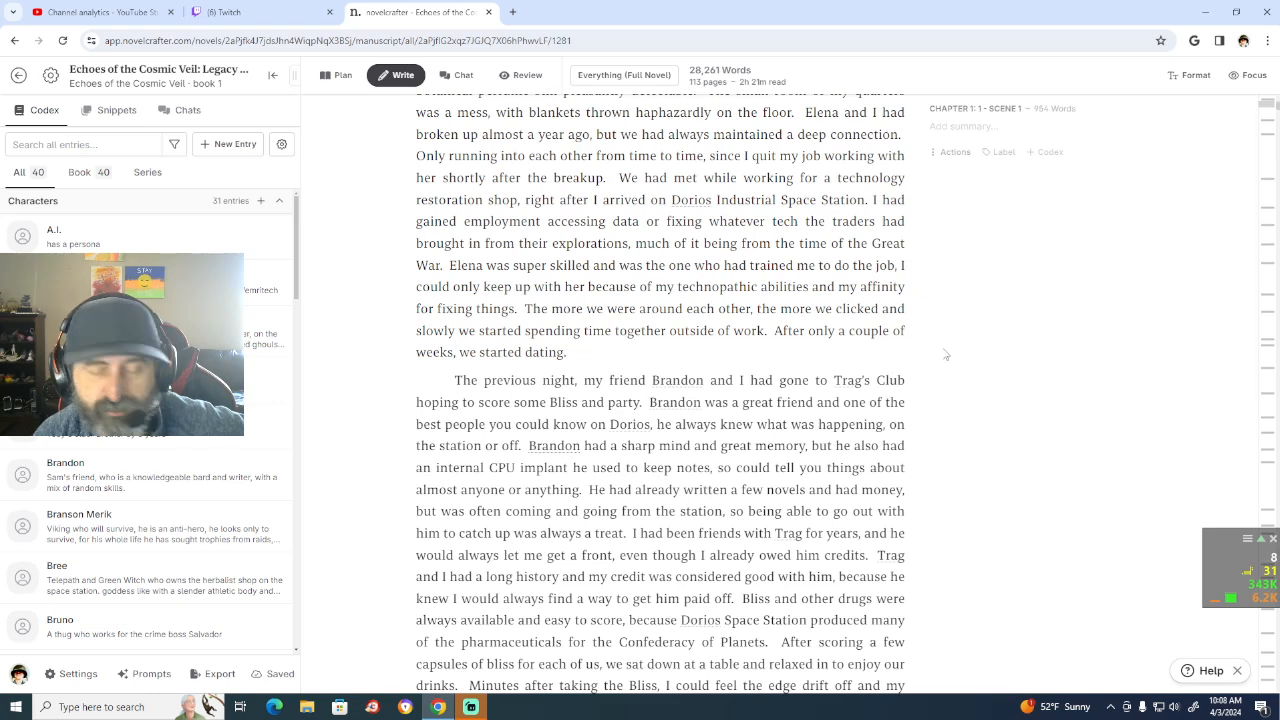
Step: Replace "it" before "manipulated by Bree" with "the results of" in the "Last night was different" paragraph, correcting the spelling of "results"
scroll(946, 355, "down", 3)
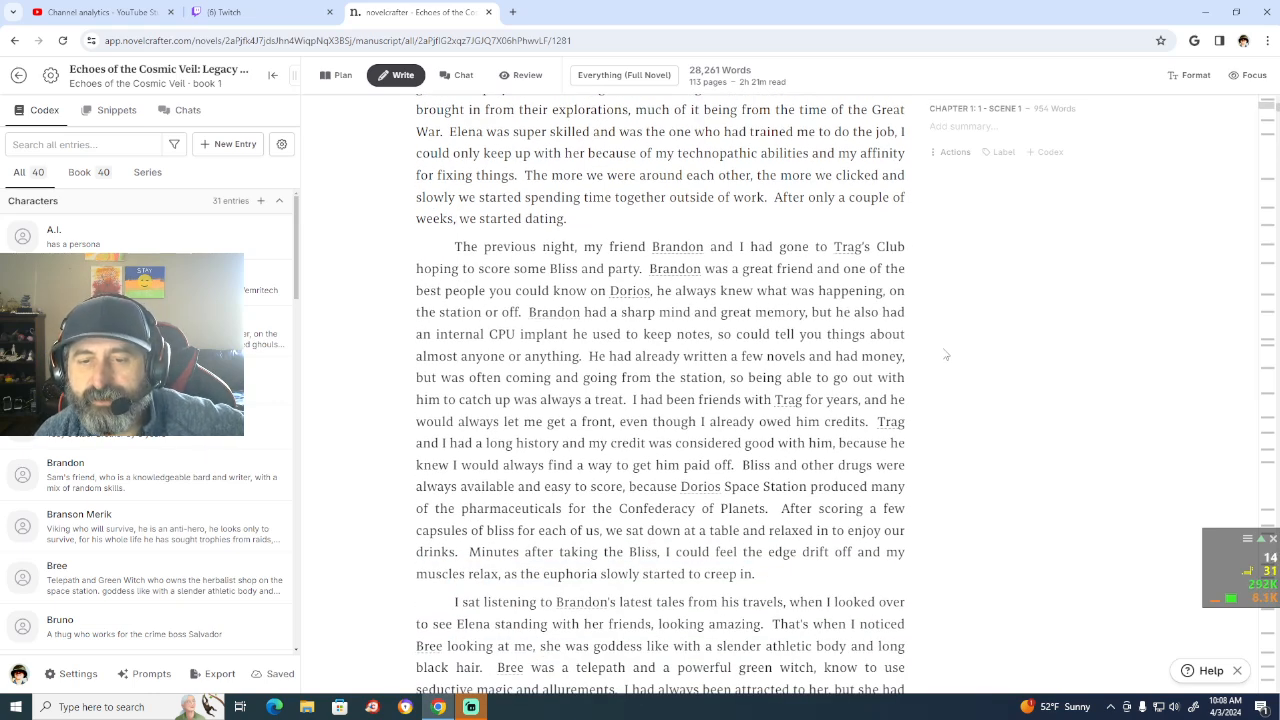
scroll(946, 355, "down", 10)
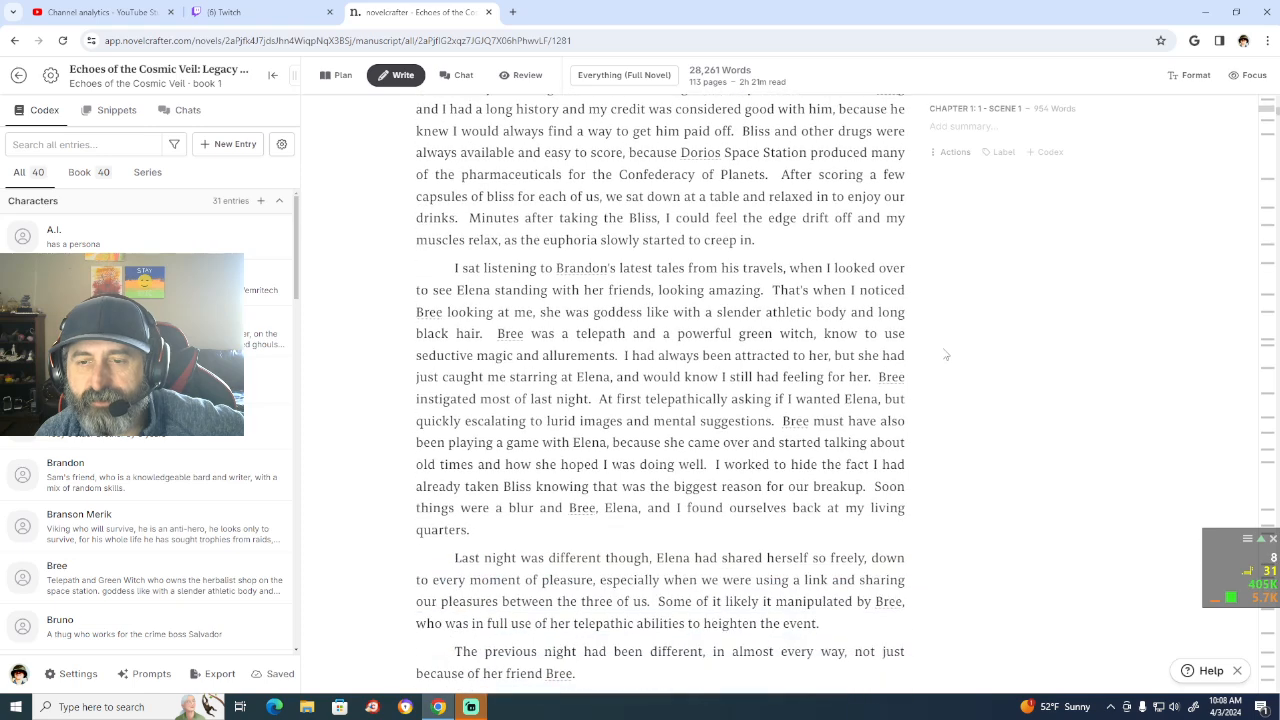
scroll(946, 355, "down", 1)
scroll(946, 355, "up", 2)
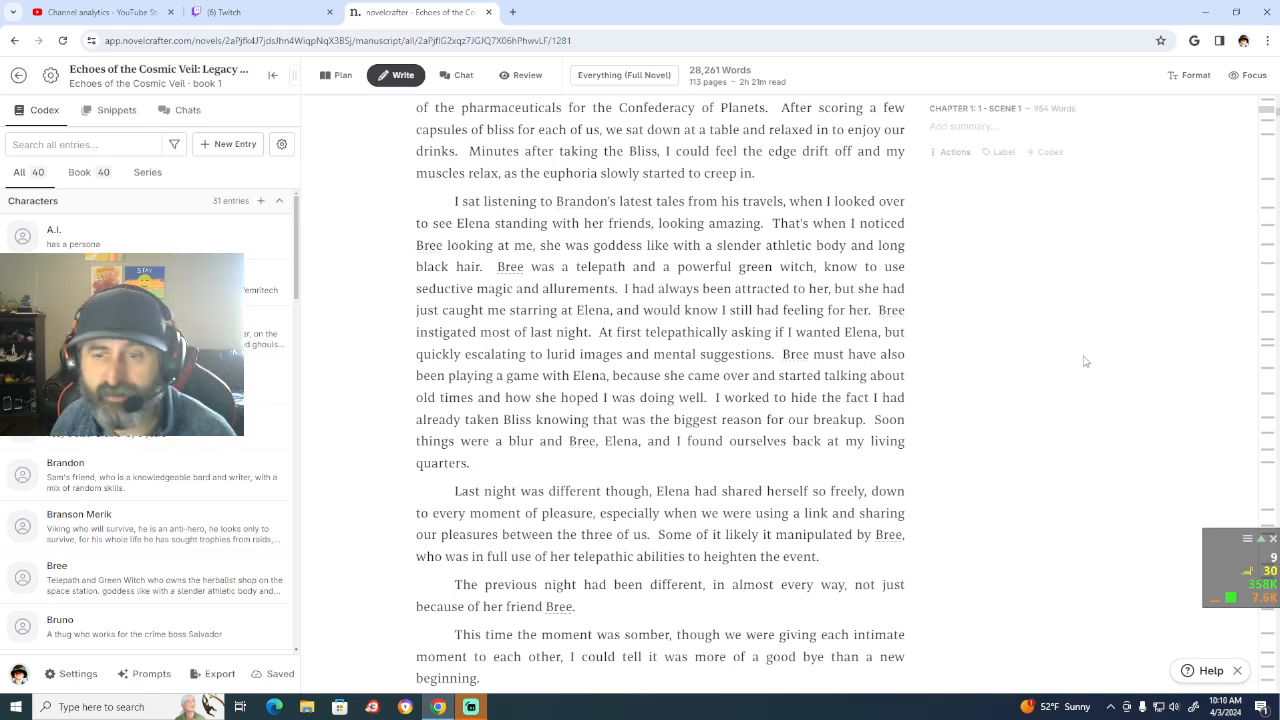
scroll(1085, 361, "down", 2)
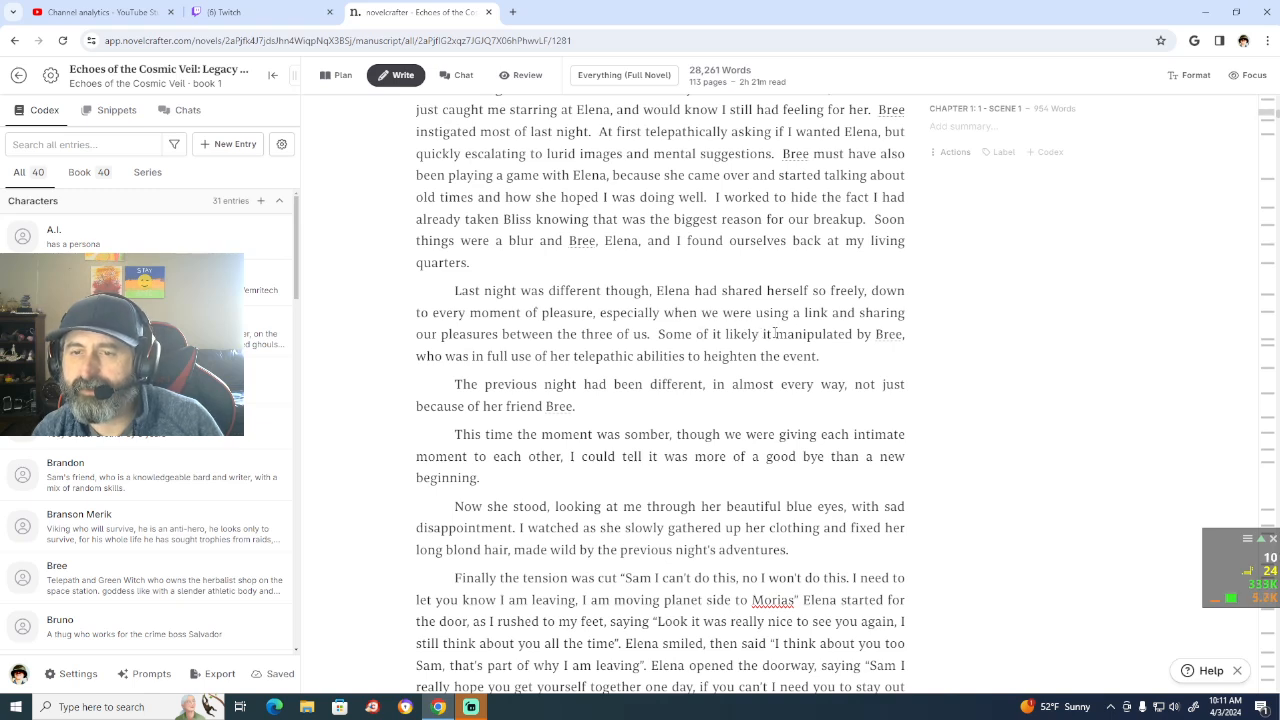
left_click(775, 334)
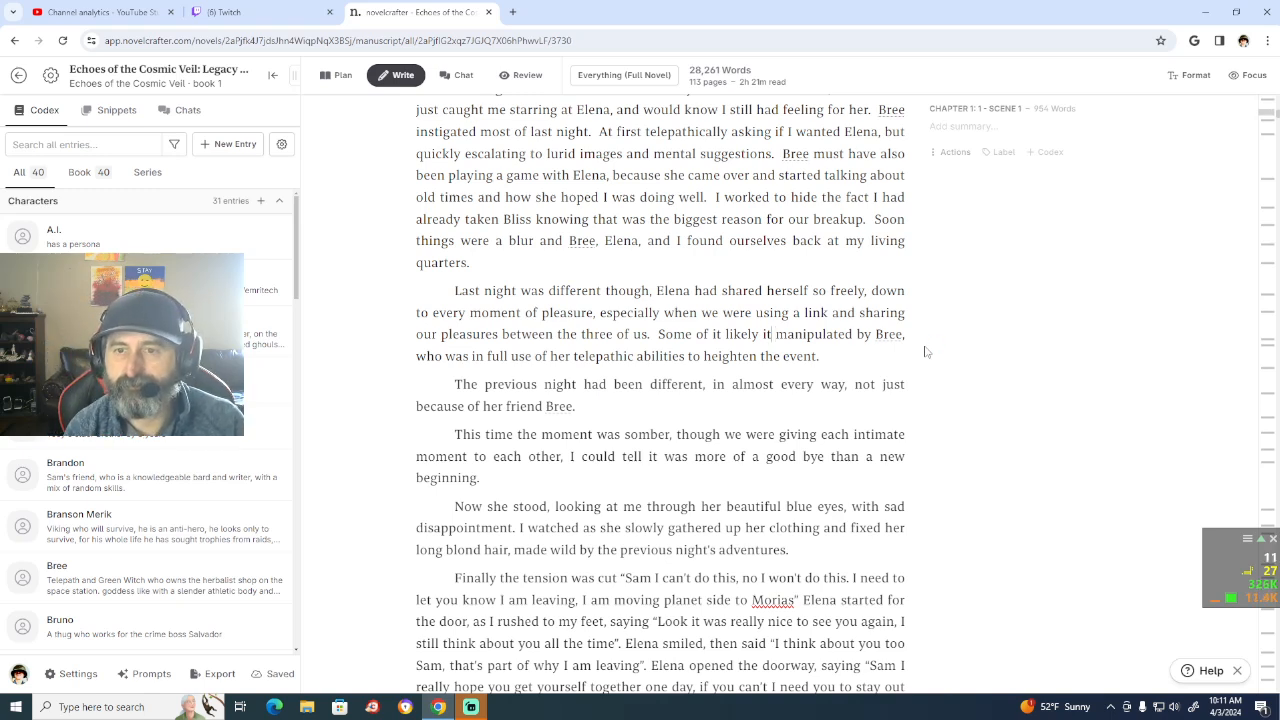
key("BackSpace")
key("BackSpace")
type("the resualts of")
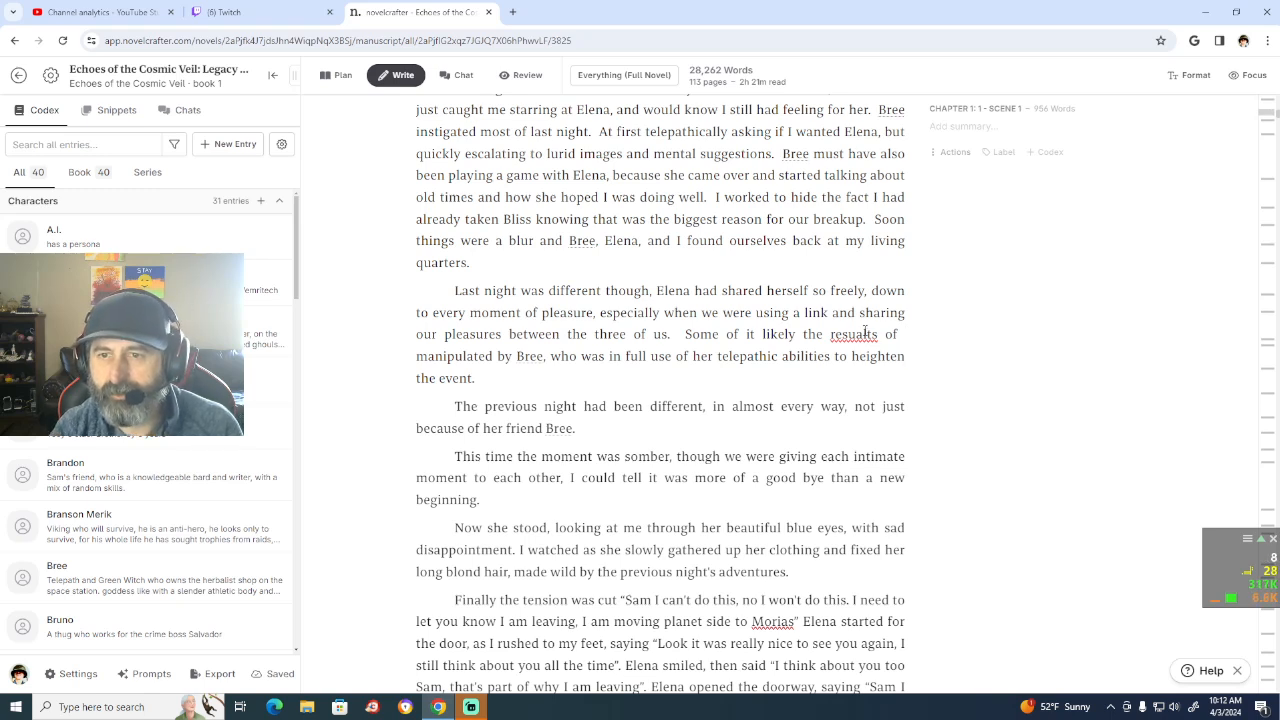
right_click(866, 334)
left_click(884, 352)
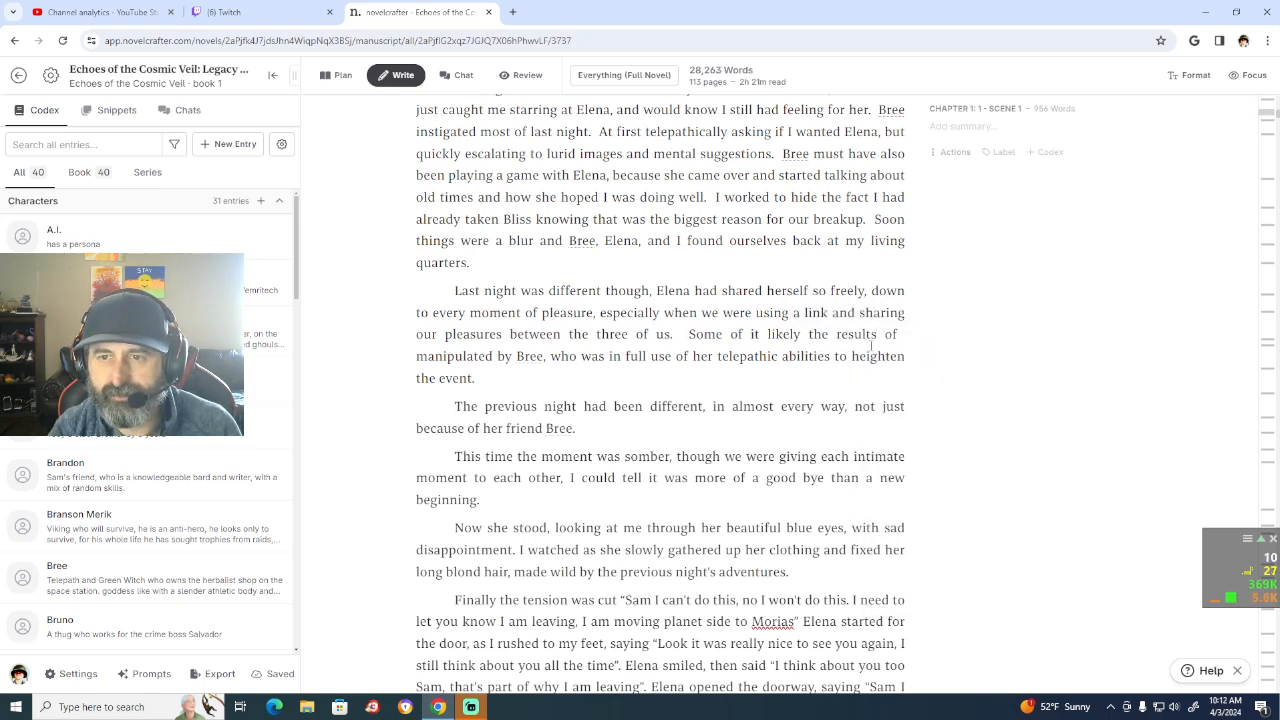
Step: Delete "manipulated by" and the extra space before "Bree" in the sentence starting "Some of it likely the results of"
left_click(512, 356)
key("BackSpace")
key("BackSpace")
key("BackSpace")
key("BackSpace")
key("BackSpace")
key("BackSpace")
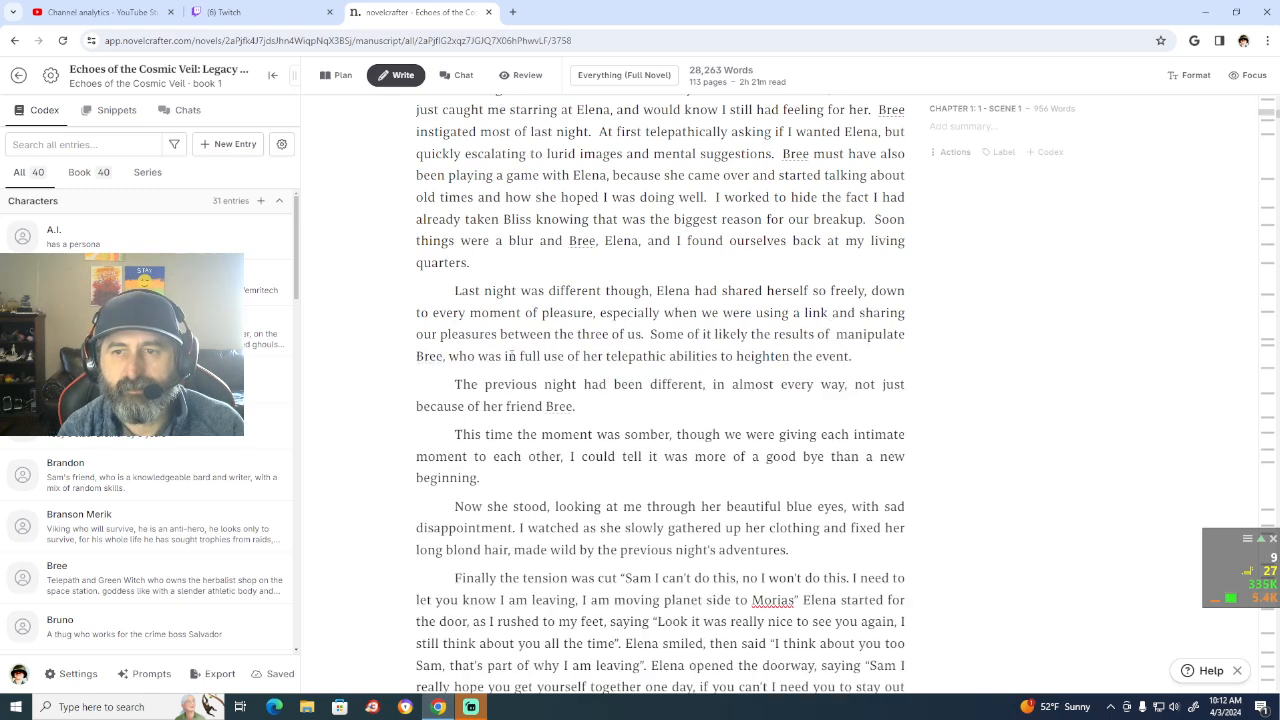
key("BackSpace")
key("BackSpace")
key("BackSpace")
key("BackSpace")
key("BackSpace")
key("BackSpace")
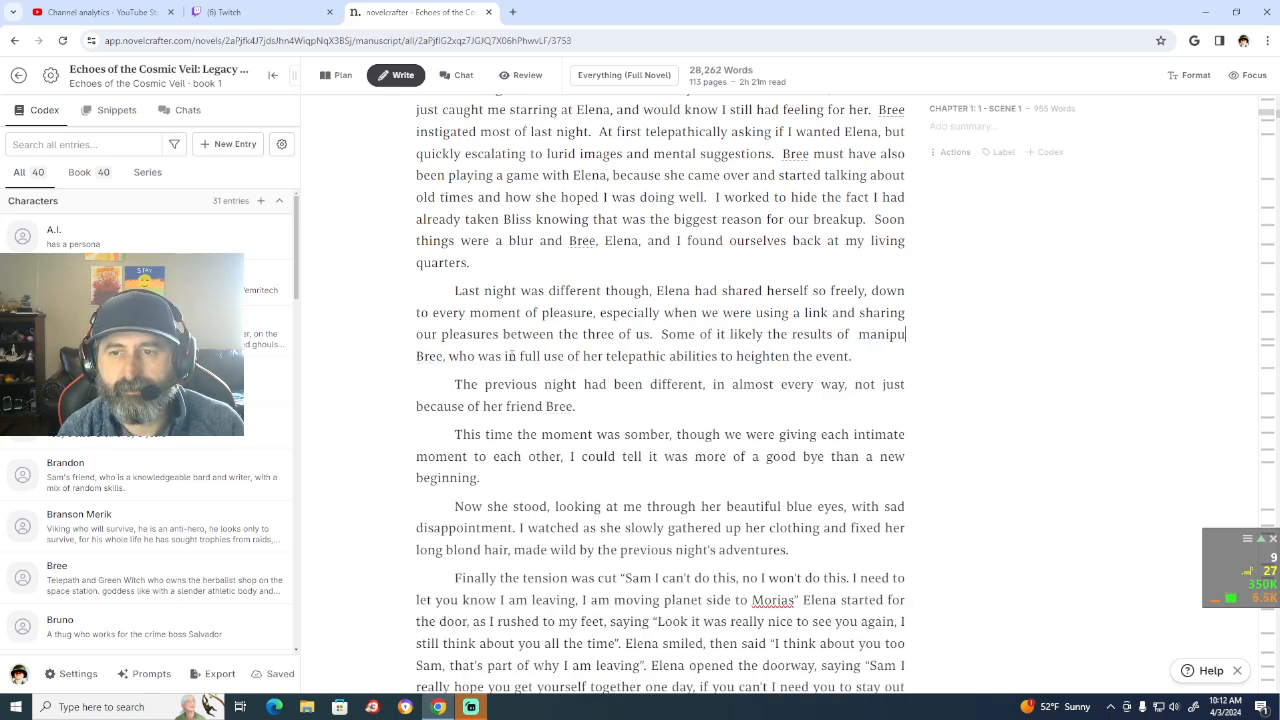
key("BackSpace")
key("BackSpace")
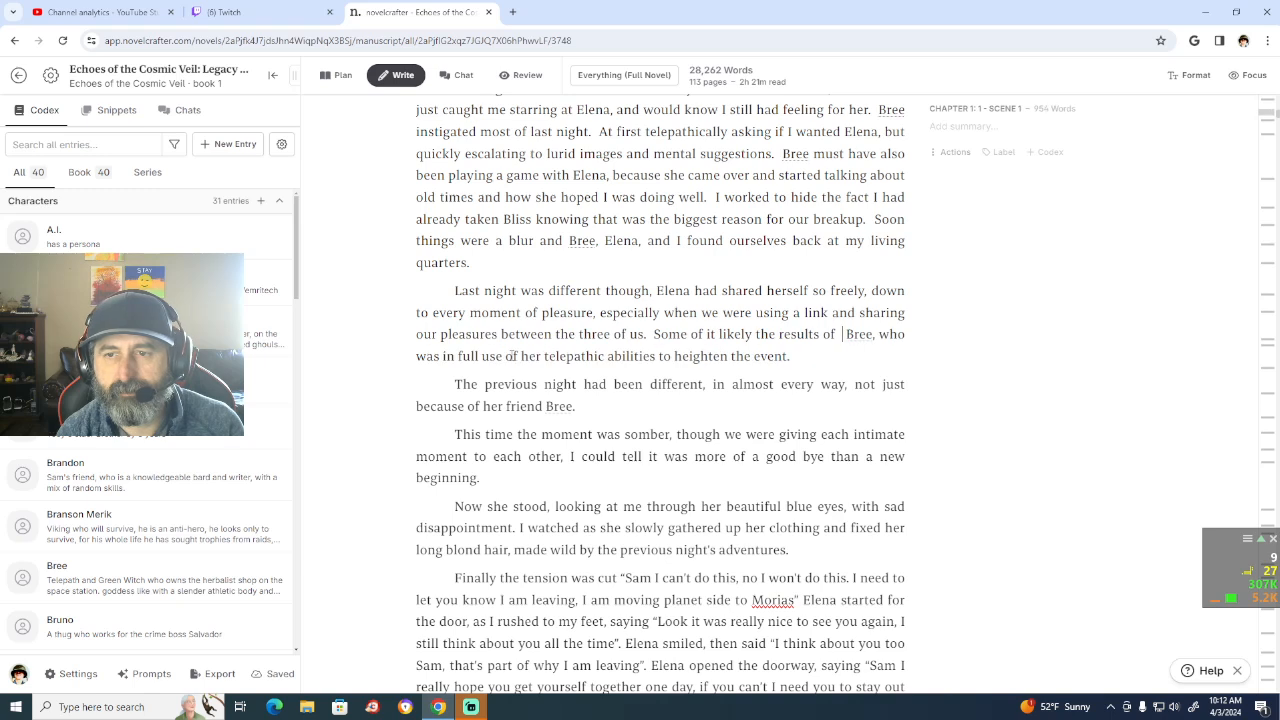
key("BackSpace")
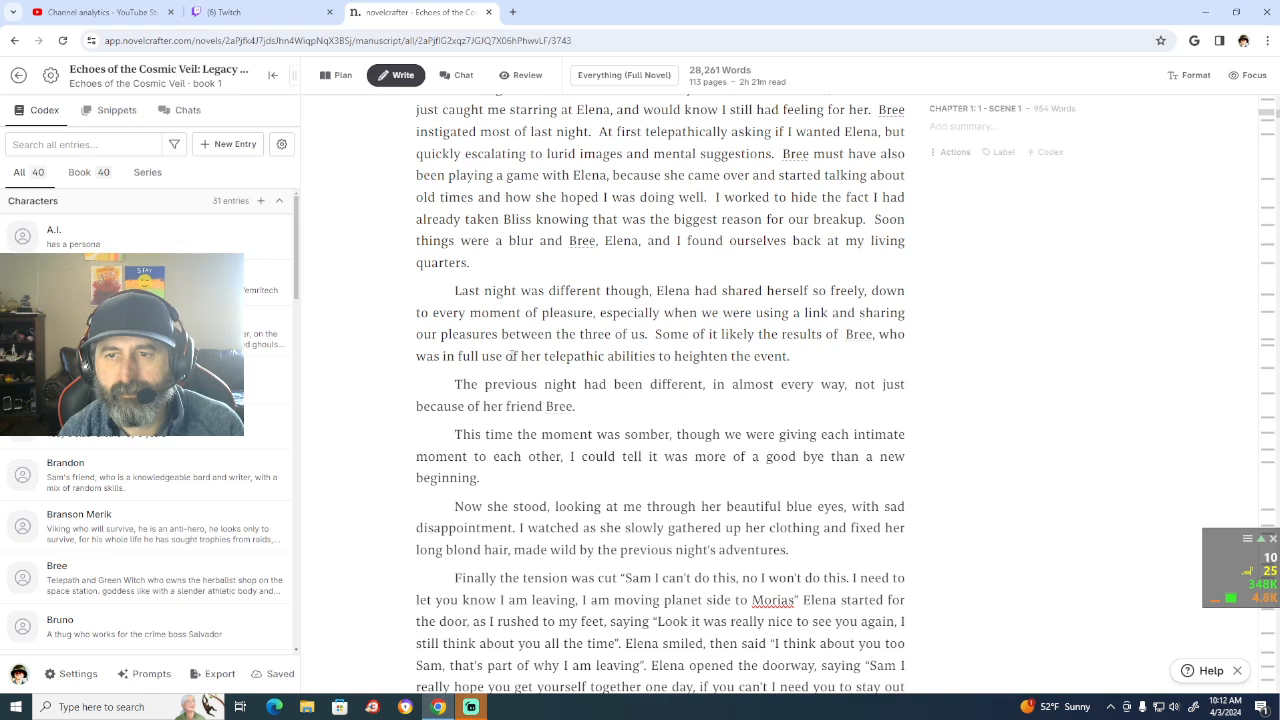
Step: Change "Bree" to "Bree's manipulation" in that sentence, with the comma directly after "manipulation"
key("Right")
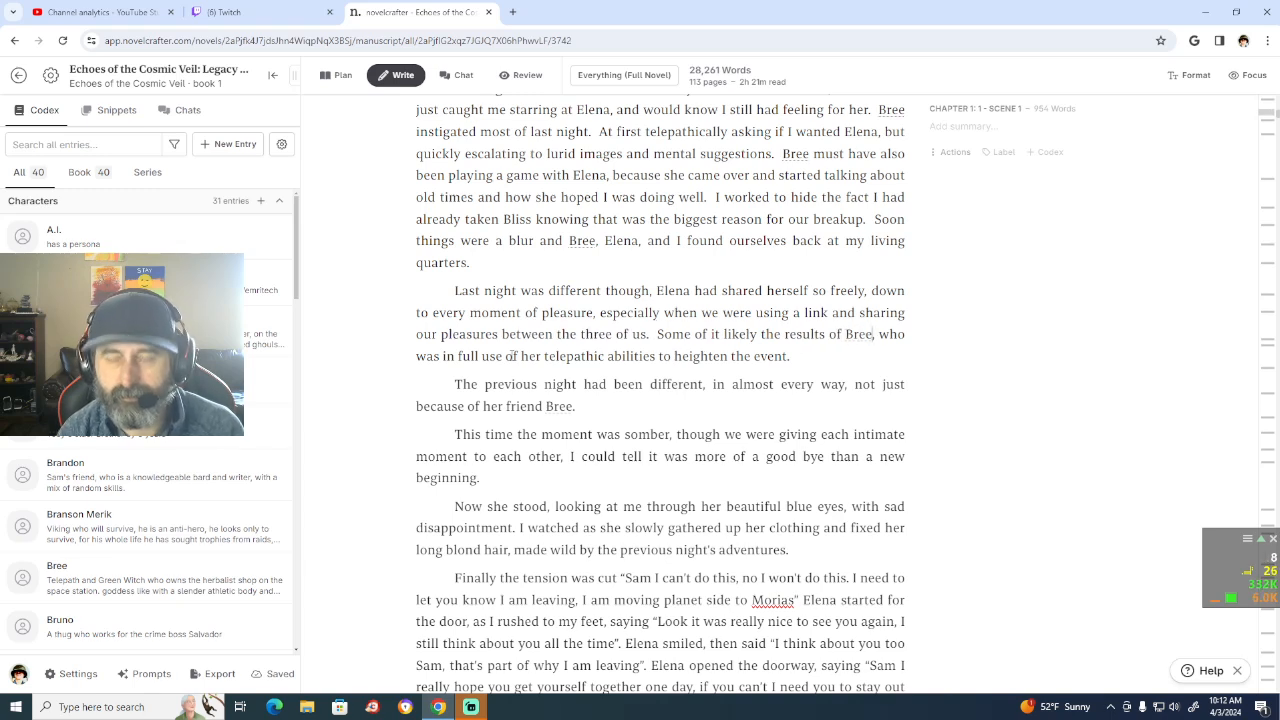
type("'s")
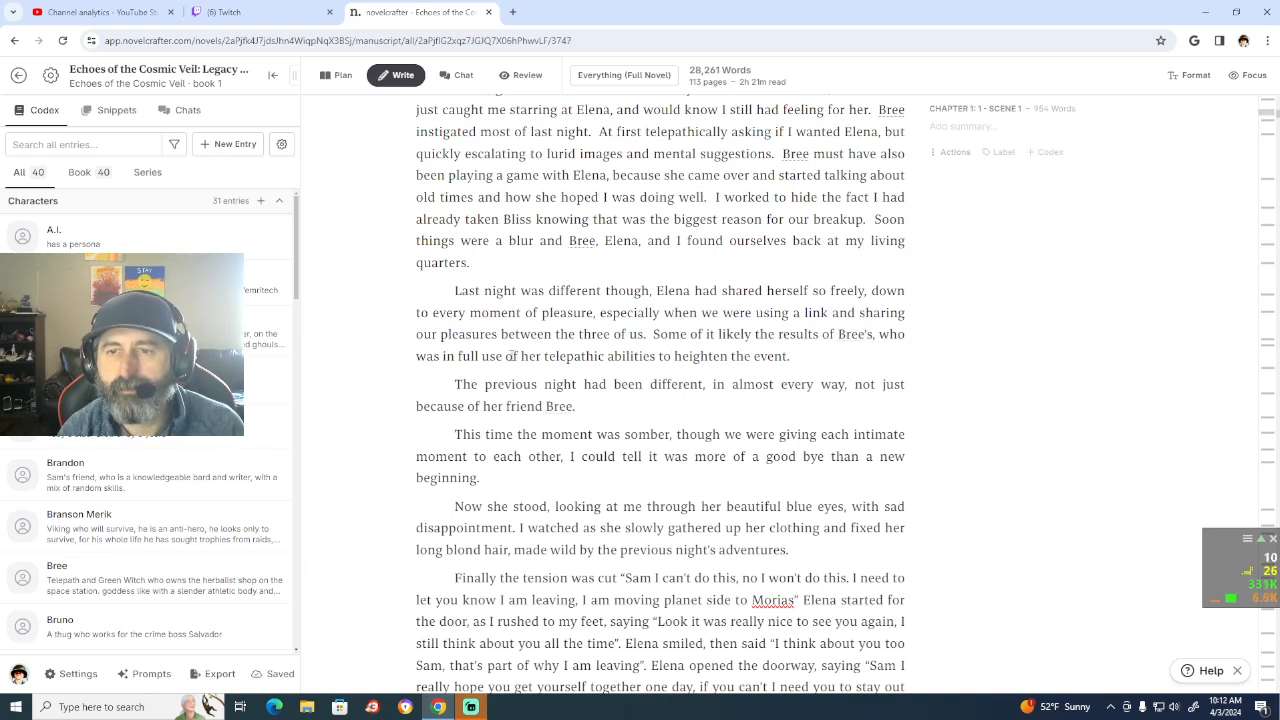
type(" mani")
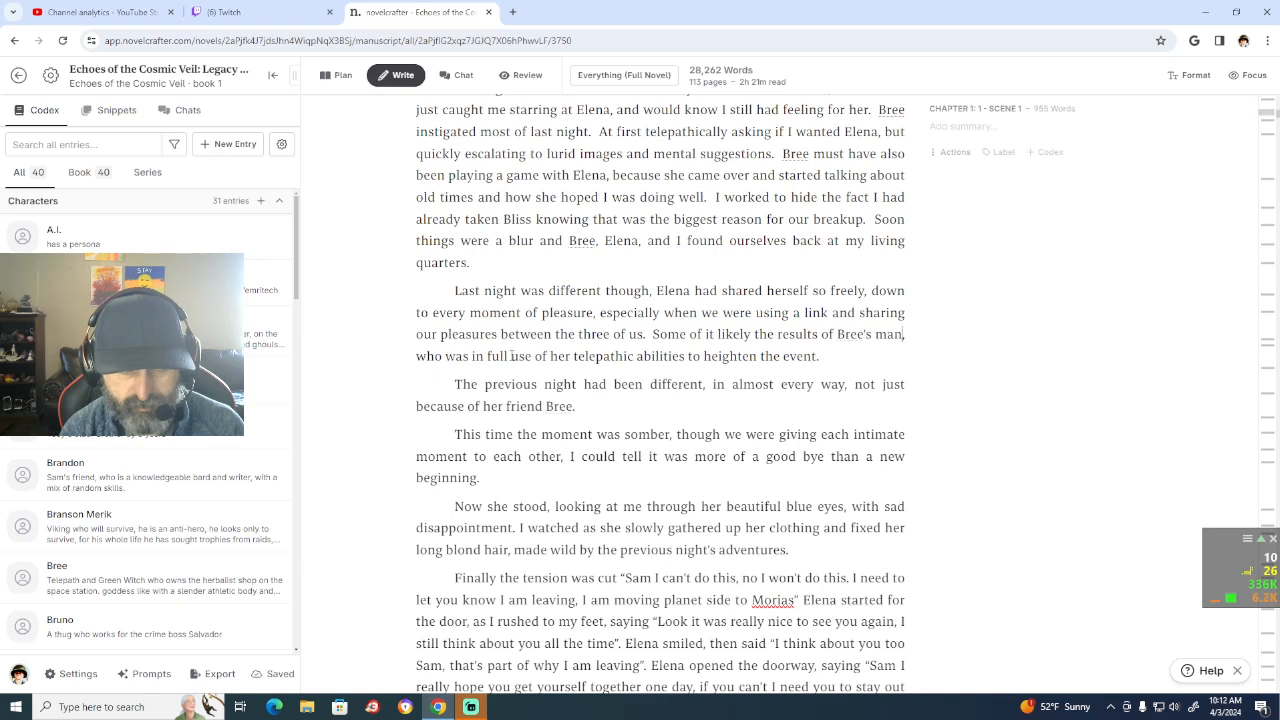
type("pul")
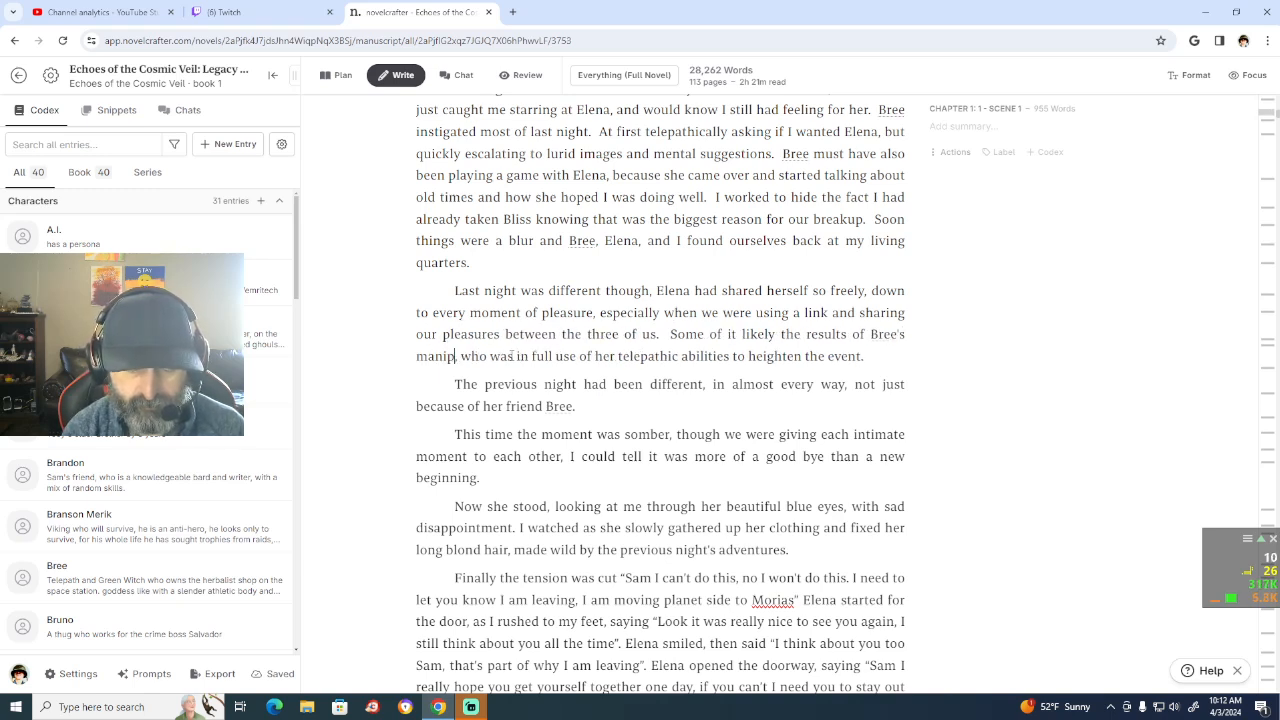
type("ation")
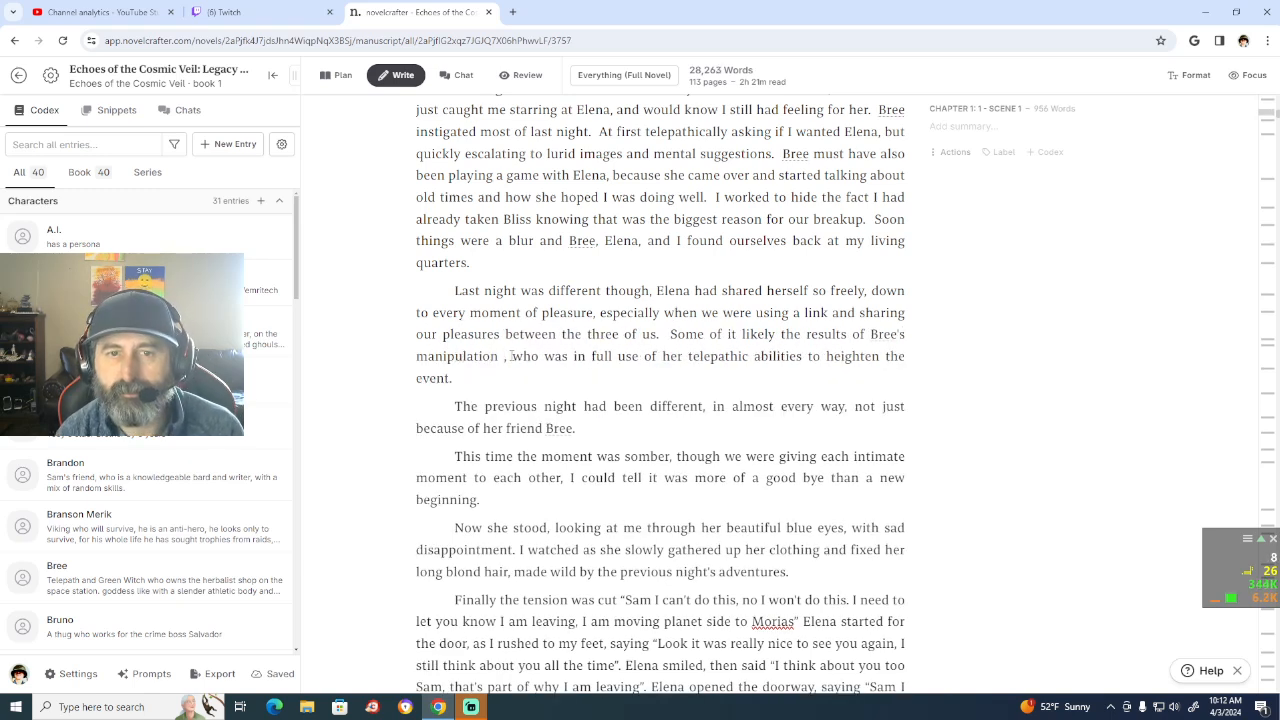
key("Delete")
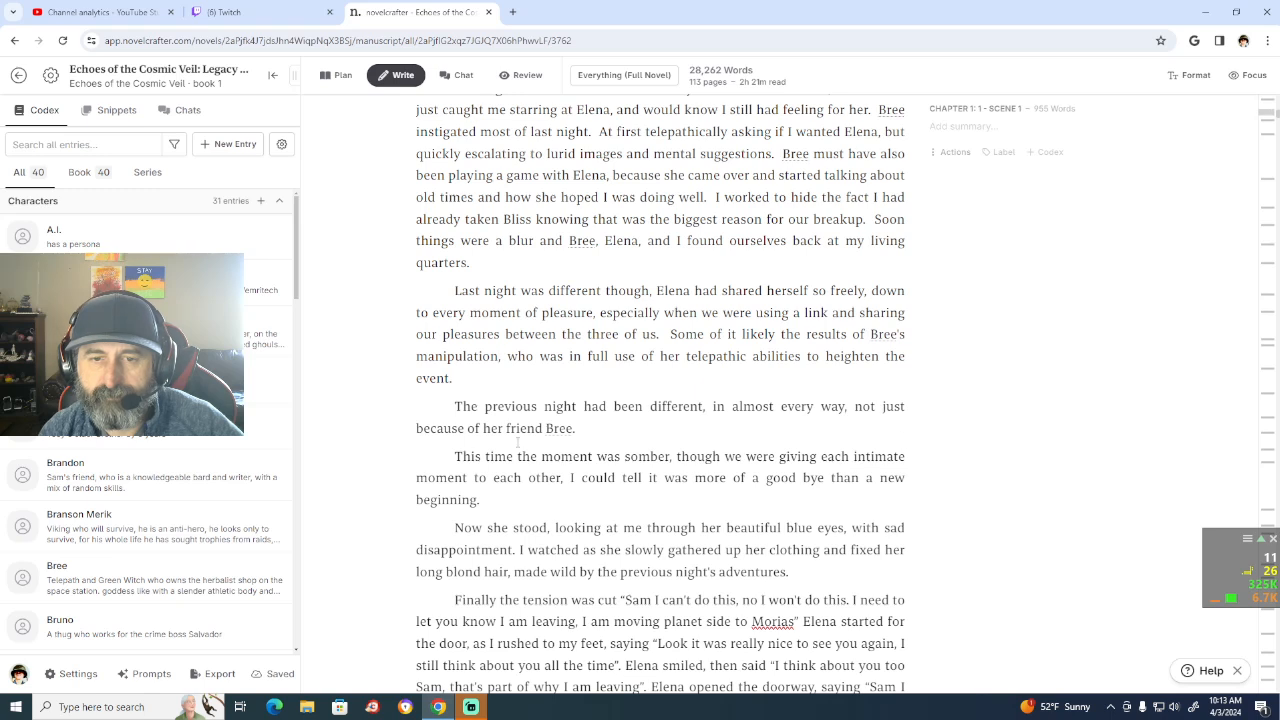
type(",")
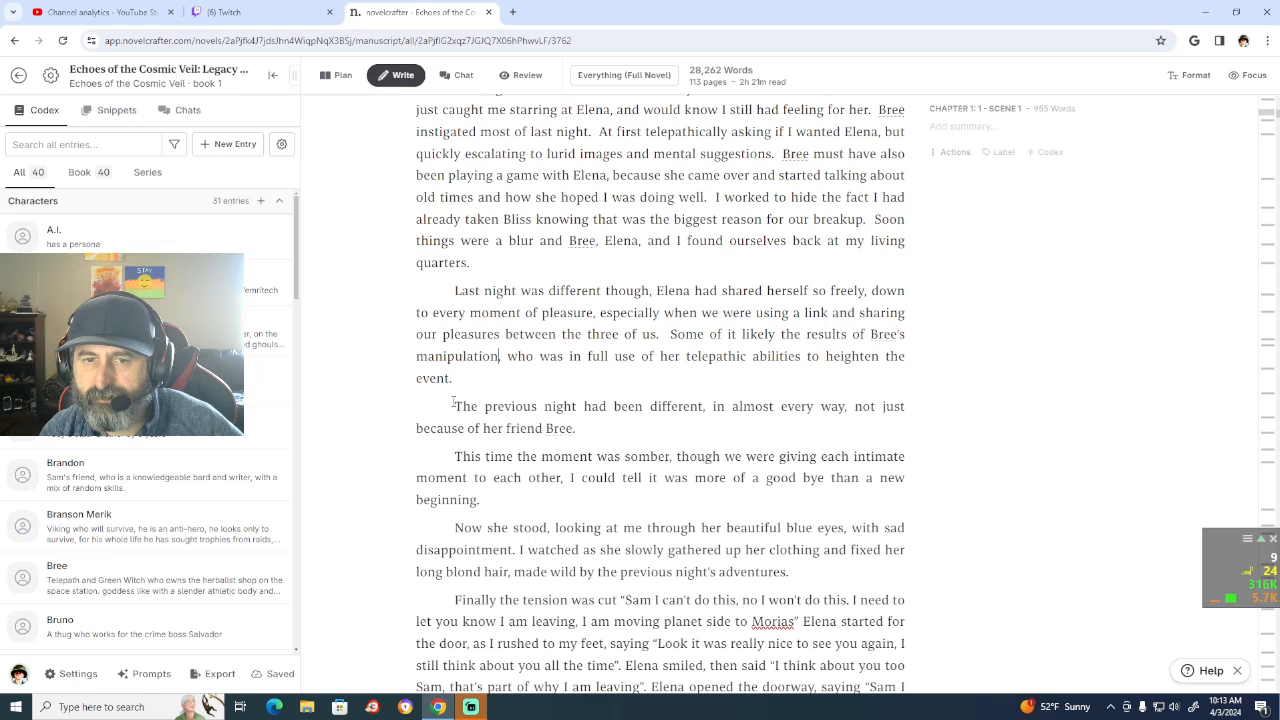
Step: Delete the paragraph "The previous night had been different, in almost every way, not just because of her friend Bree." and its empty line
left_click_drag(586, 430, 454, 407)
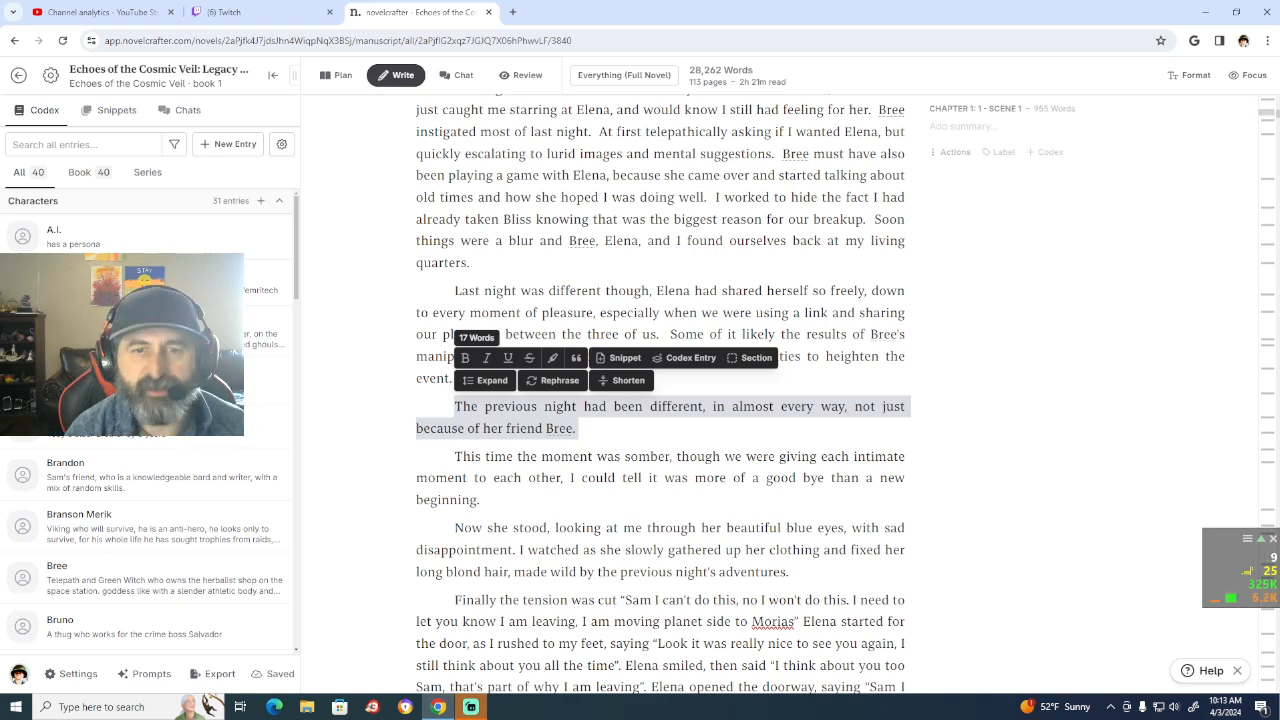
key("BackSpace")
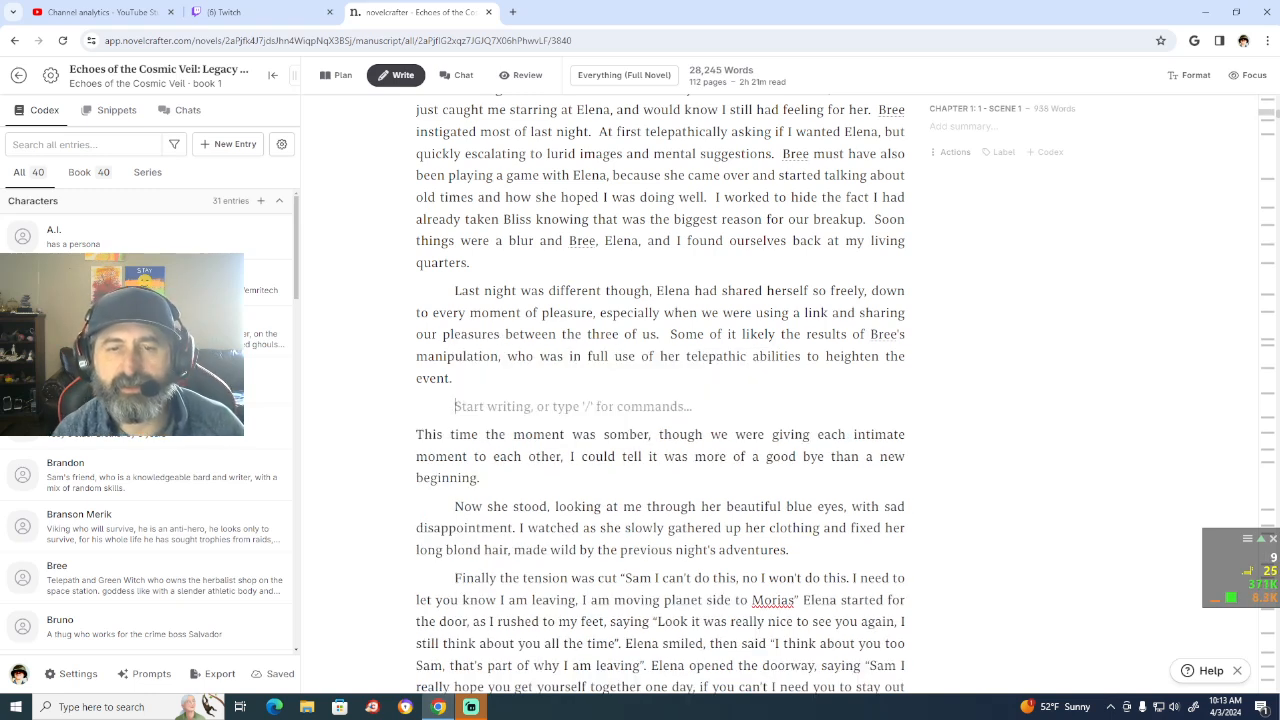
type("\\")
key("BackSpace")
key("BackSpace")
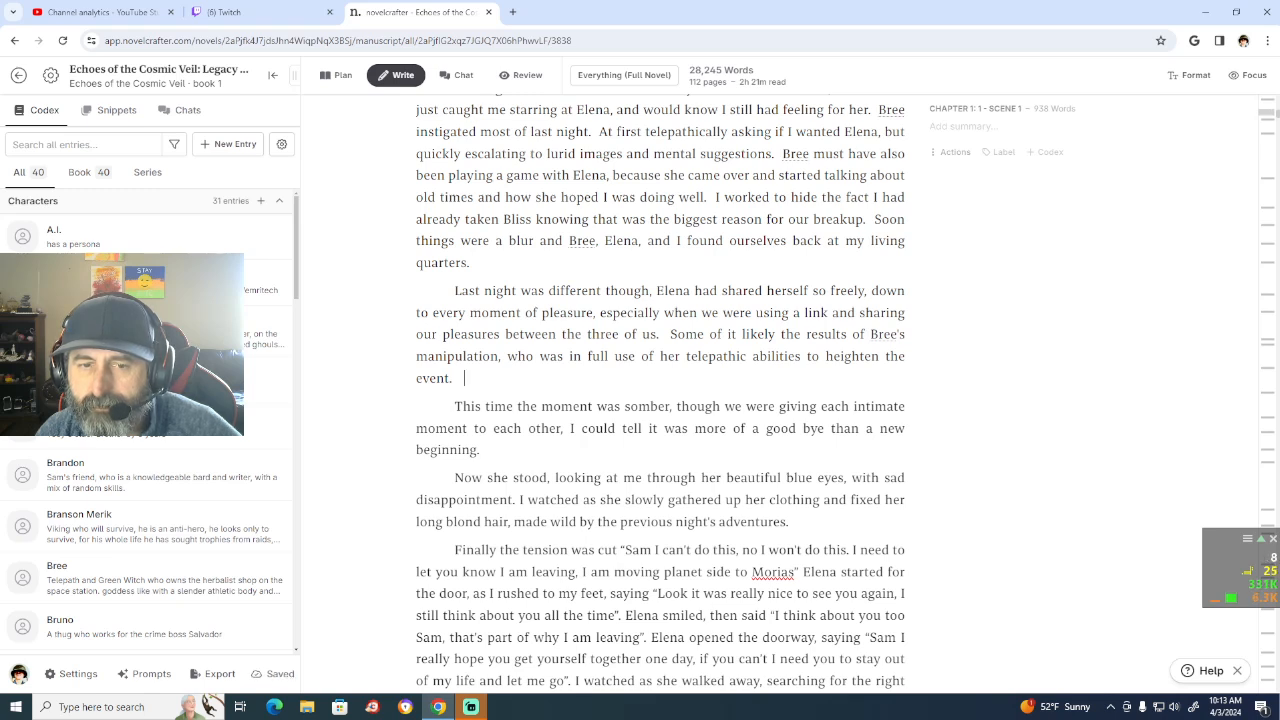
Step: Join the paragraph starting "This time the moment was somber" to the end of the preceding paragraph, after "heighten the event."
left_click(455, 406)
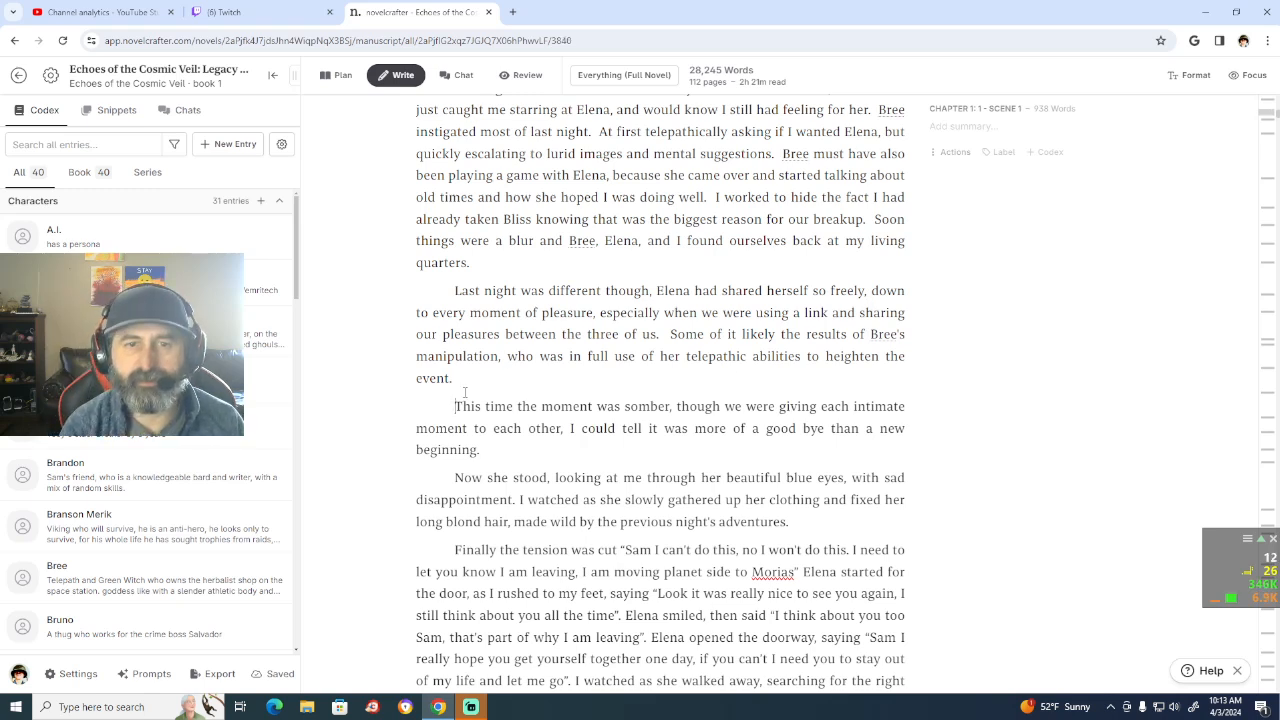
key("BackSpace")
key("BackSpace")
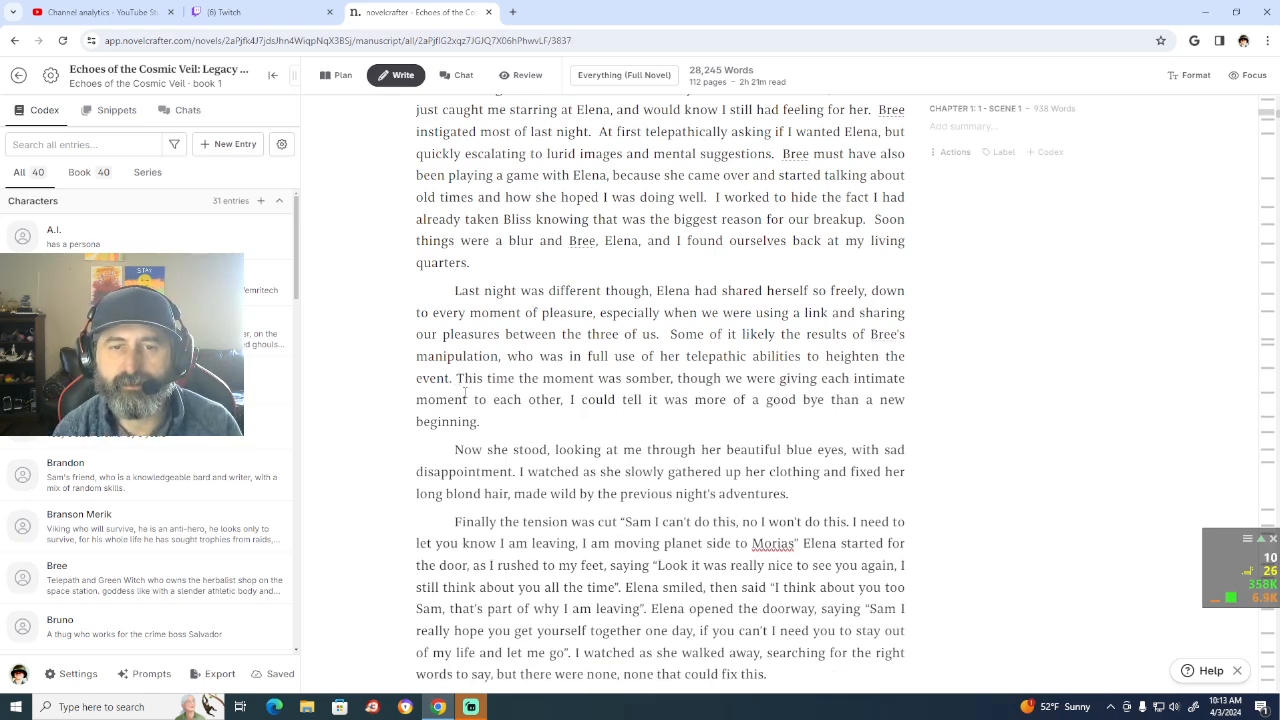
key("BackSpace")
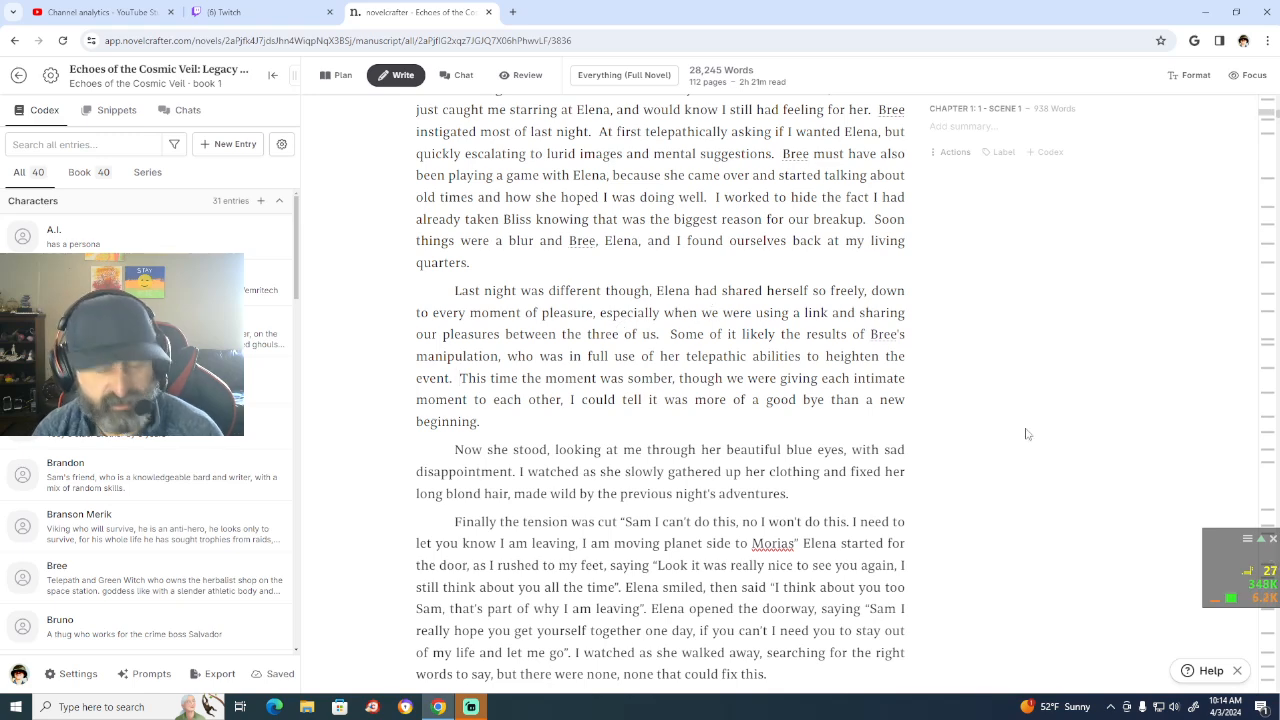
scroll(1027, 434, "down", 1)
scroll(1026, 434, "down", 1)
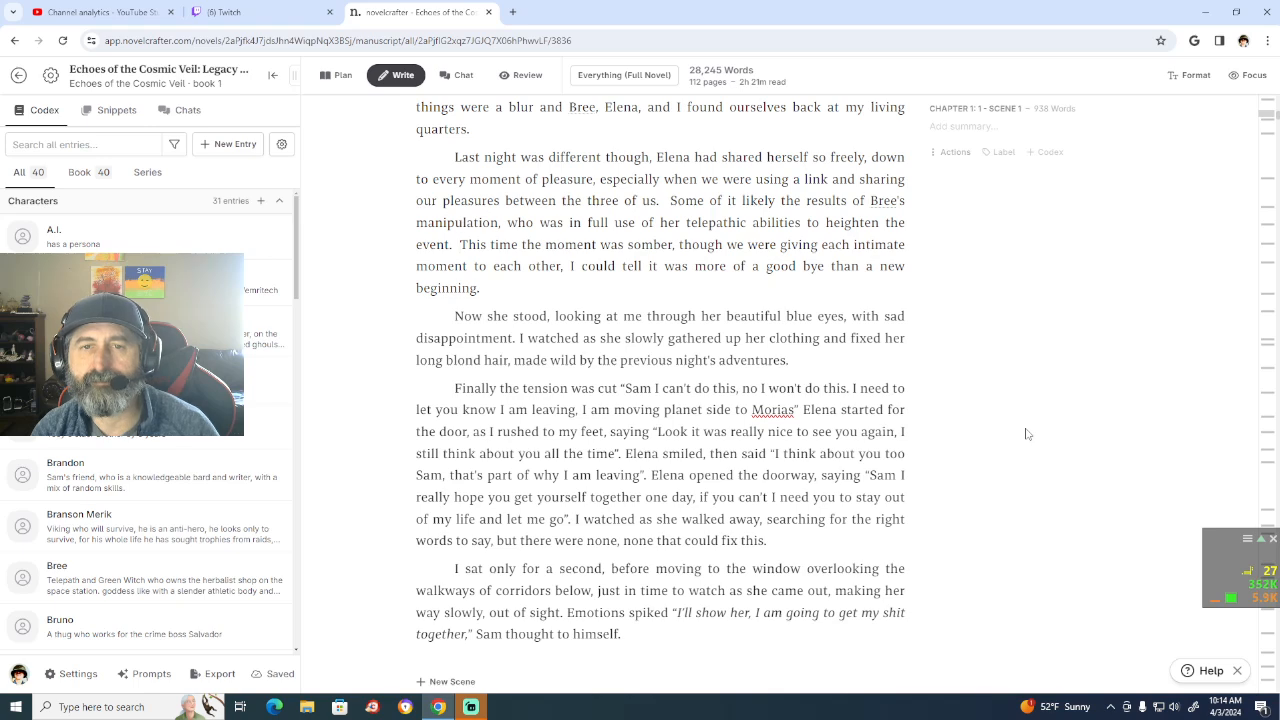
scroll(1026, 434, "up", 1)
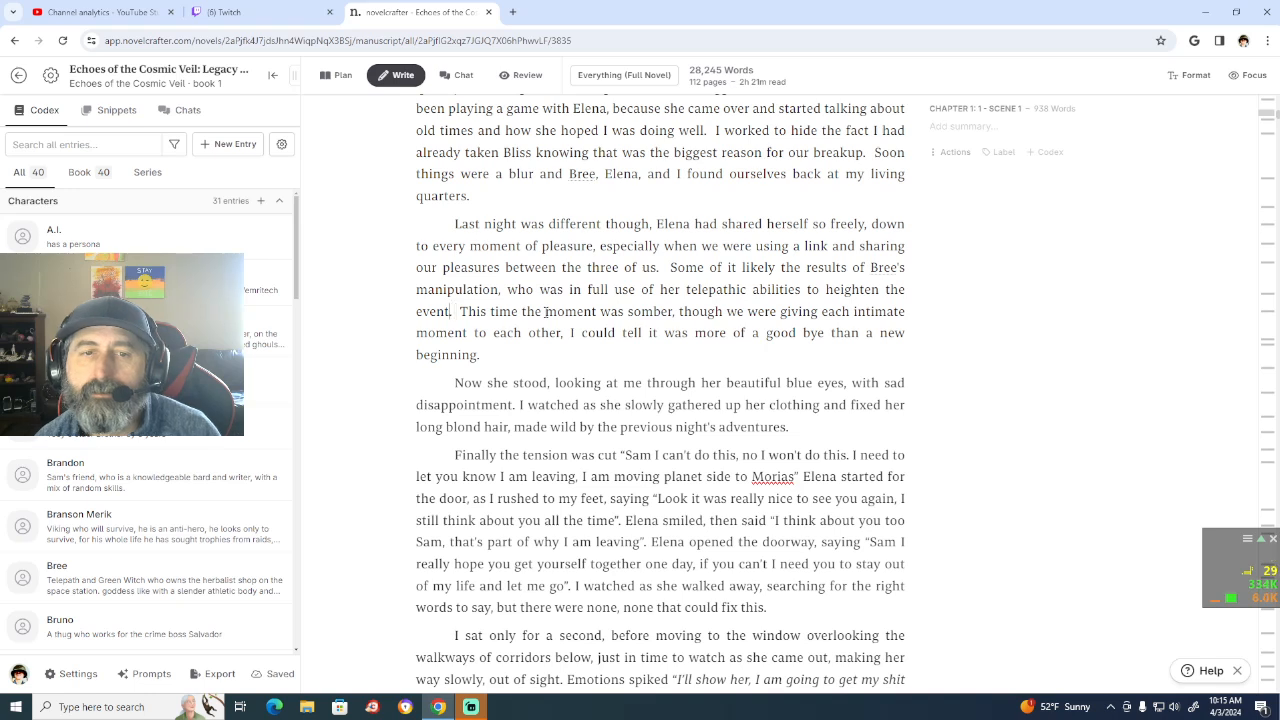
Step: Delete "to heighten the event" after "telepathic abilities" in the sentence about Bree's manipulation, keeping the period
key("BackSpace")
key("BackSpace")
key("BackSpace")
key("BackSpace")
key("BackSpace")
key("BackSpace")
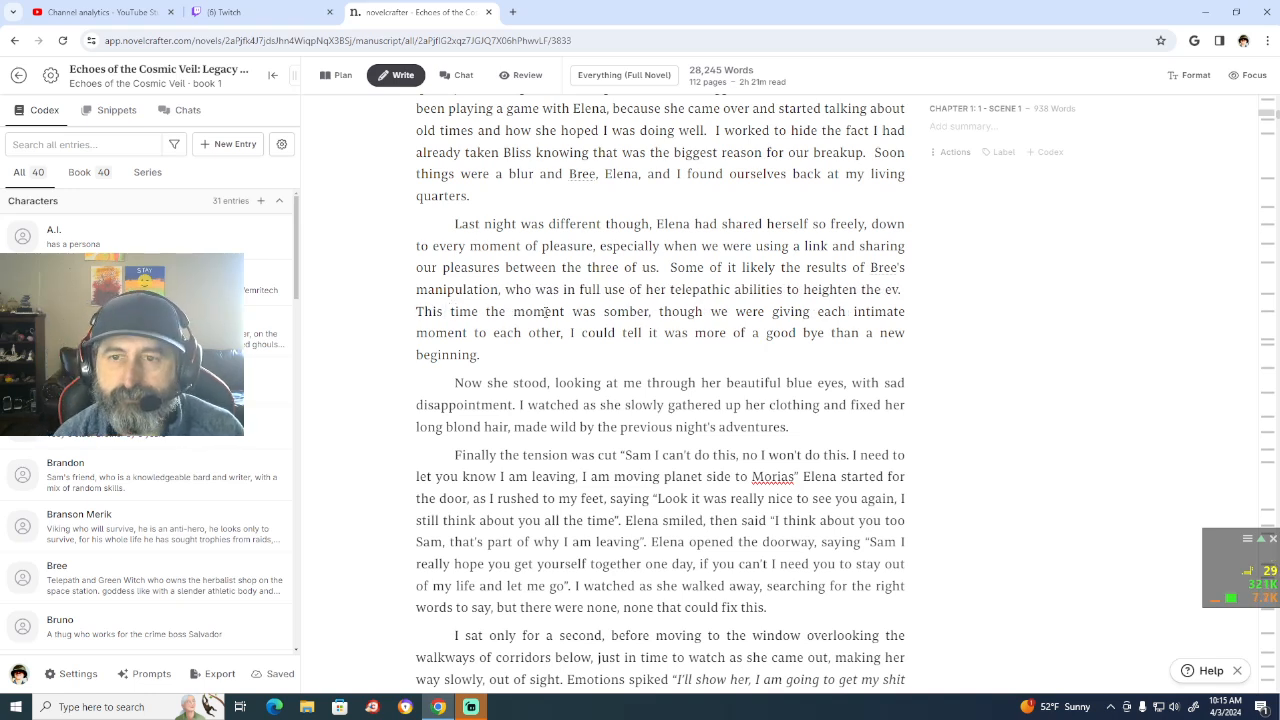
key("BackSpace")
key("BackSpace")
key("BackSpace")
key("BackSpace")
key("BackSpace")
key("BackSpace")
key("BackSpace")
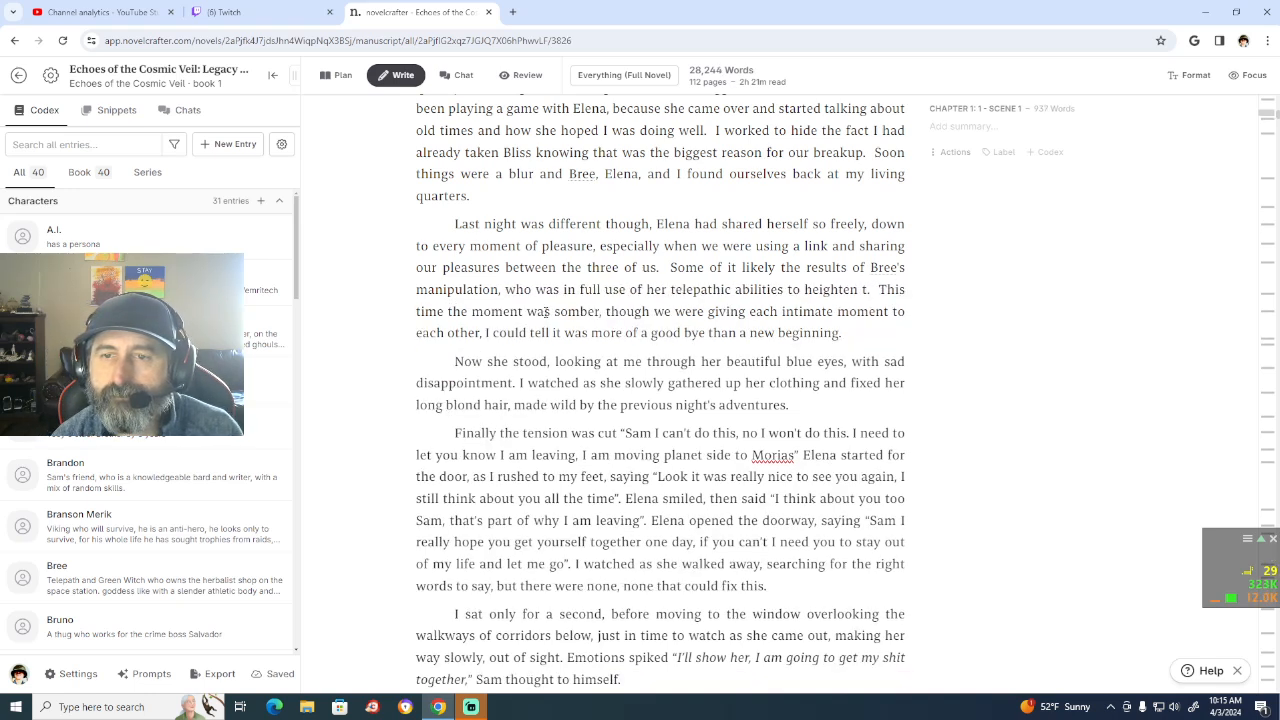
key("BackSpace")
key("BackSpace")
key("BackSpace")
key("BackSpace")
key("BackSpace")
key("BackSpace")
key("BackSpace")
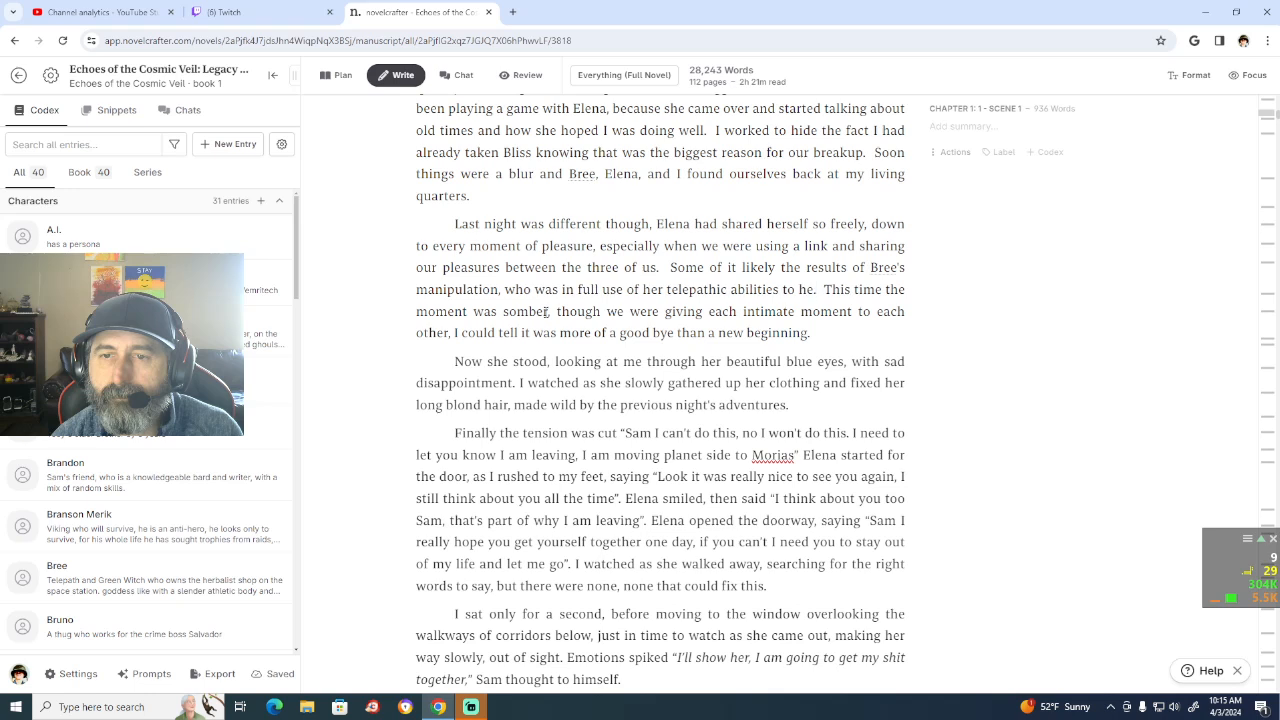
key("BackSpace")
key("BackSpace")
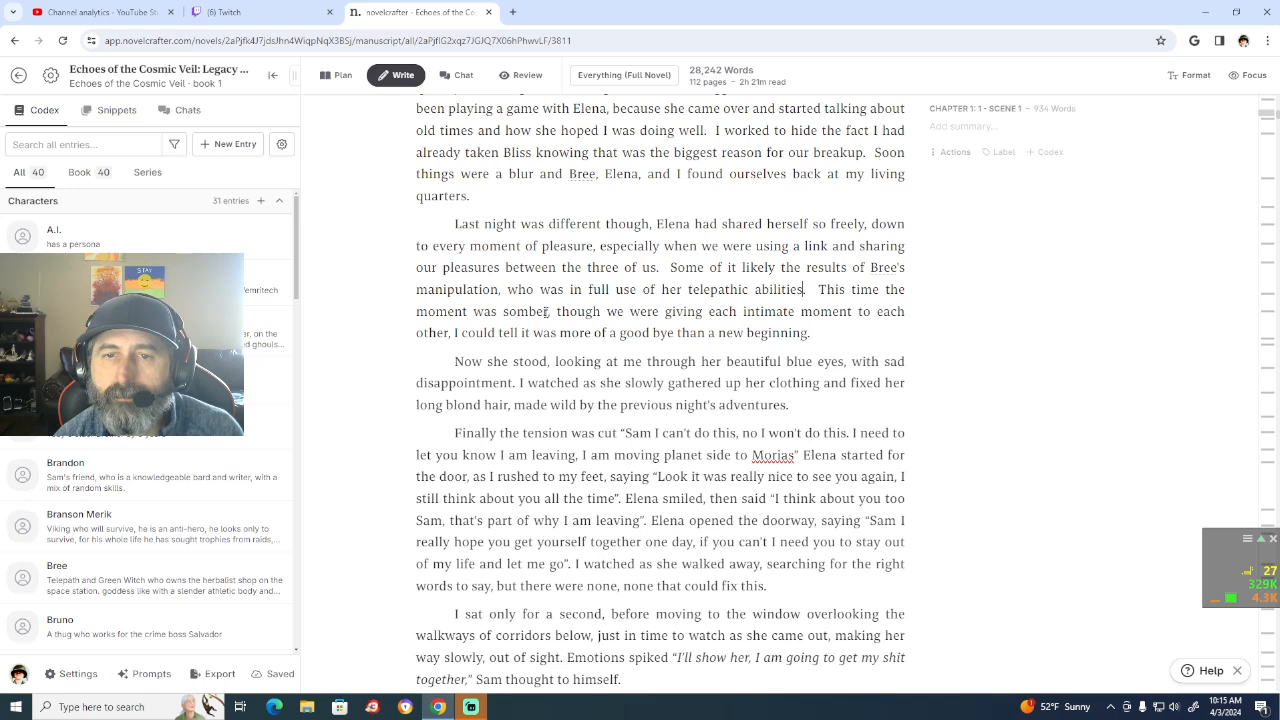
Step: Replace "in" with "along with" before "full use of her telepathic abilities" in the same sentence
key("Left")
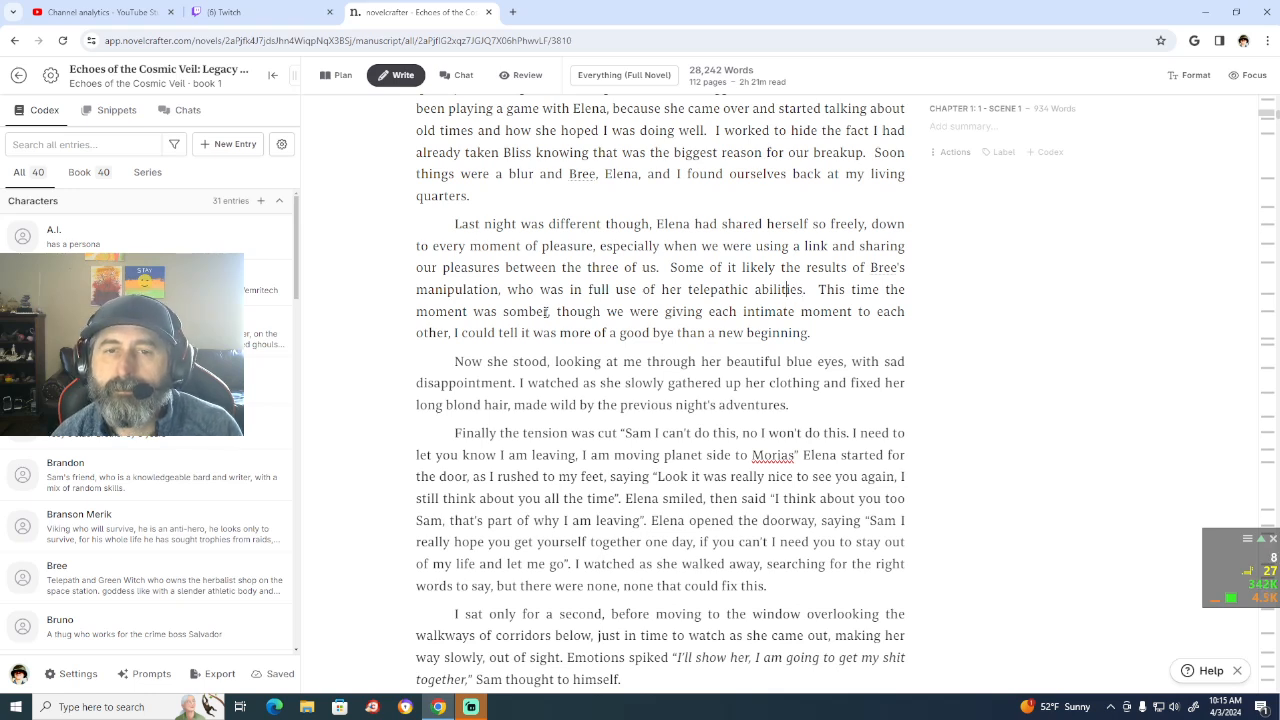
key("Left")
key("Left")
key("Left")
key("Left")
key("Left")
key("Left")
key("Left")
key("Left")
key("Left")
key("Left")
key("Left")
key("Left")
key("Left")
key("Left")
key("Left")
key("Left")
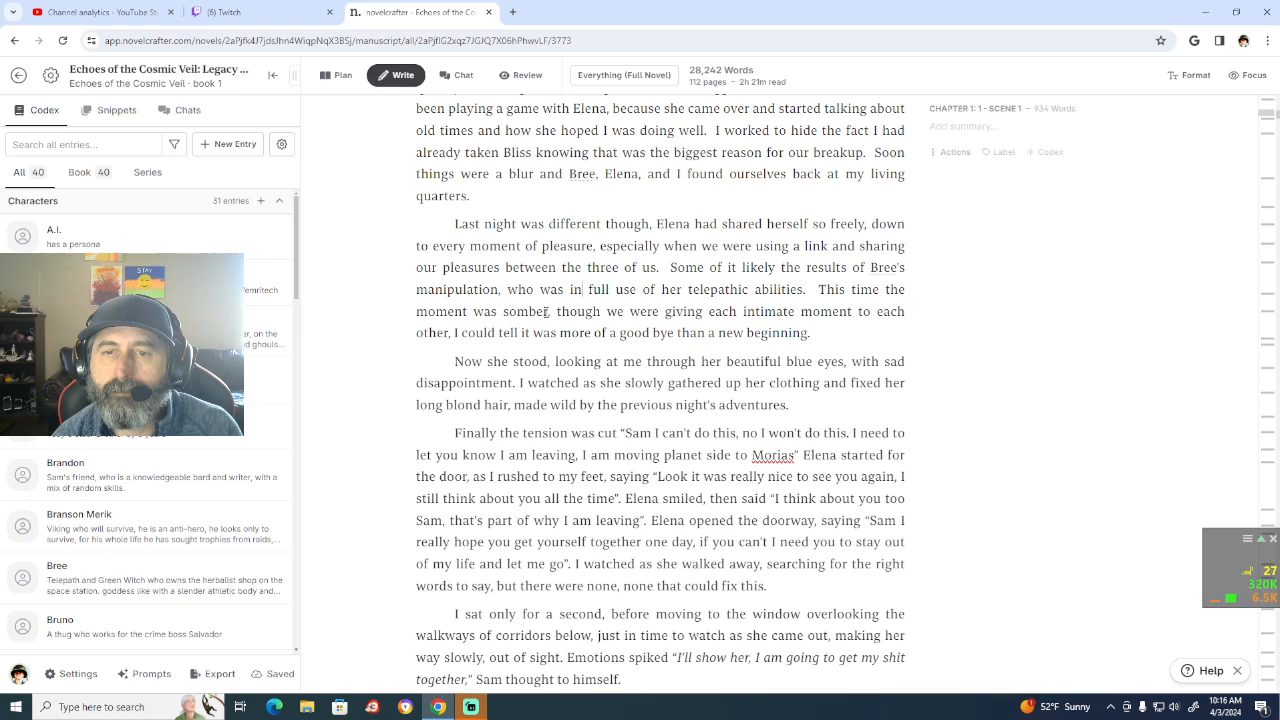
key("BackSpace")
key("BackSpace")
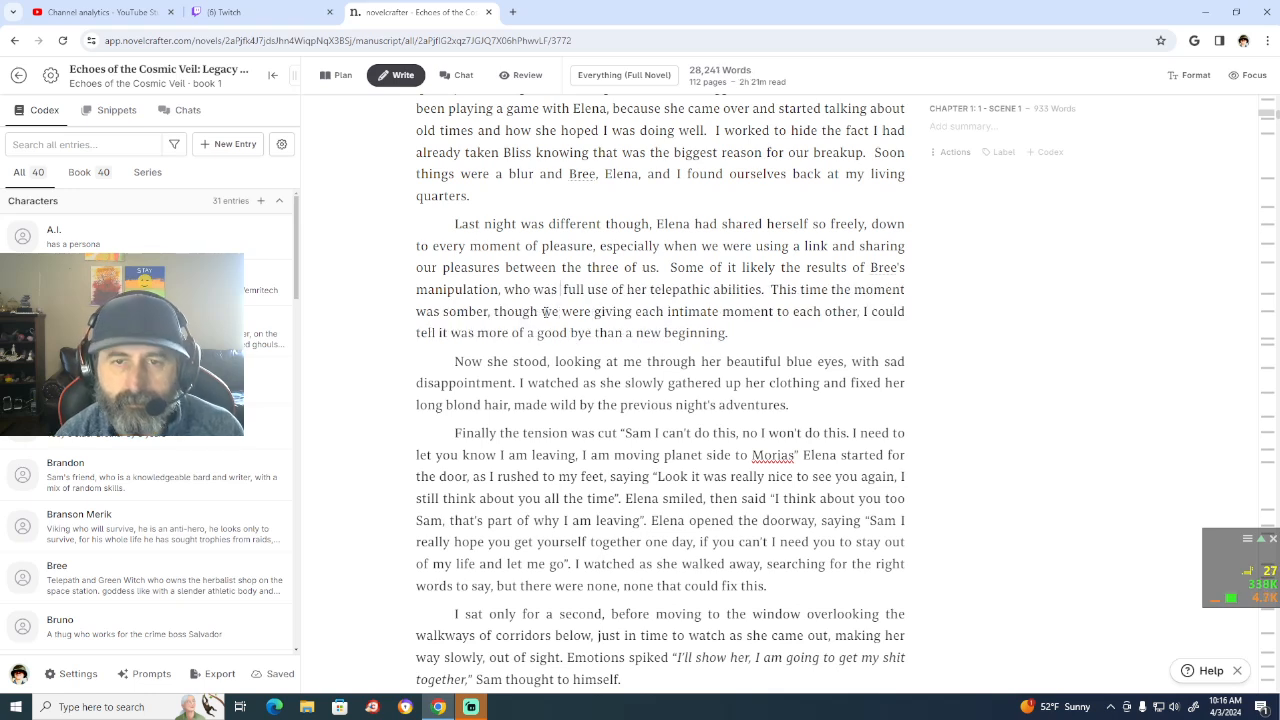
type("along with")
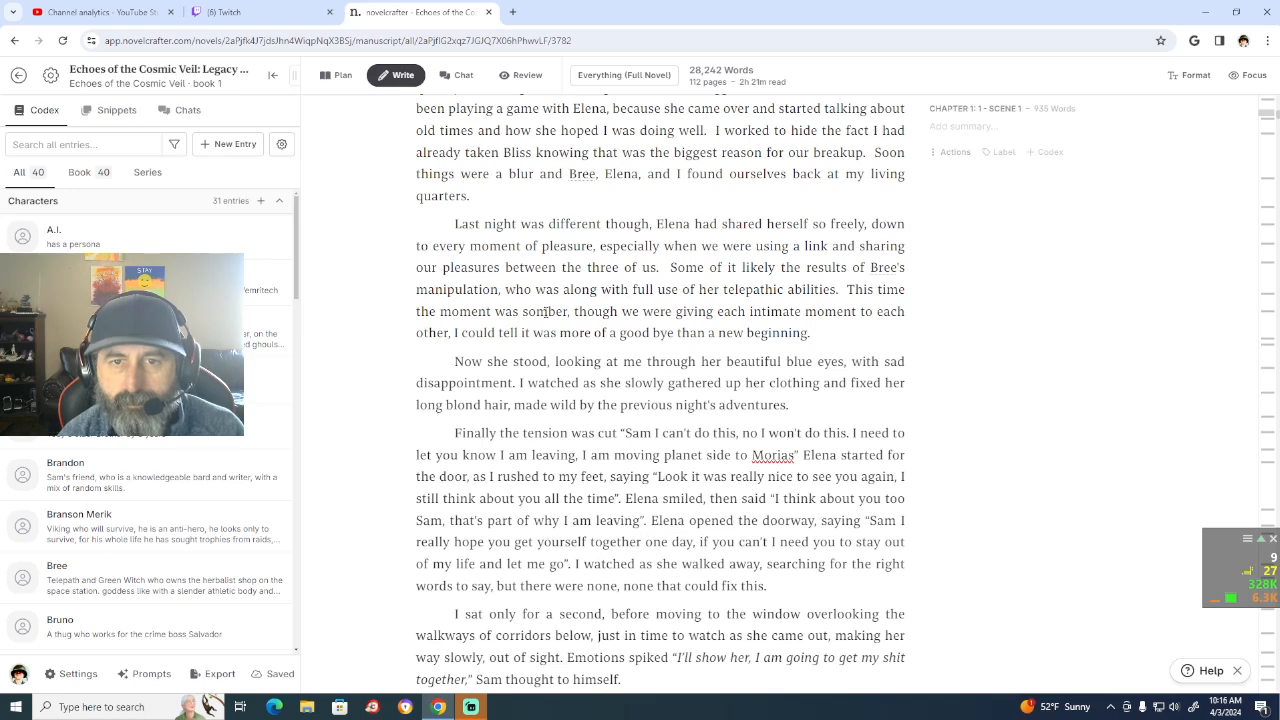
Step: Insert "surging sexual energy into us" between "who was" and "along with full use"
key("Left")
key("Left")
key("Left")
key("Left")
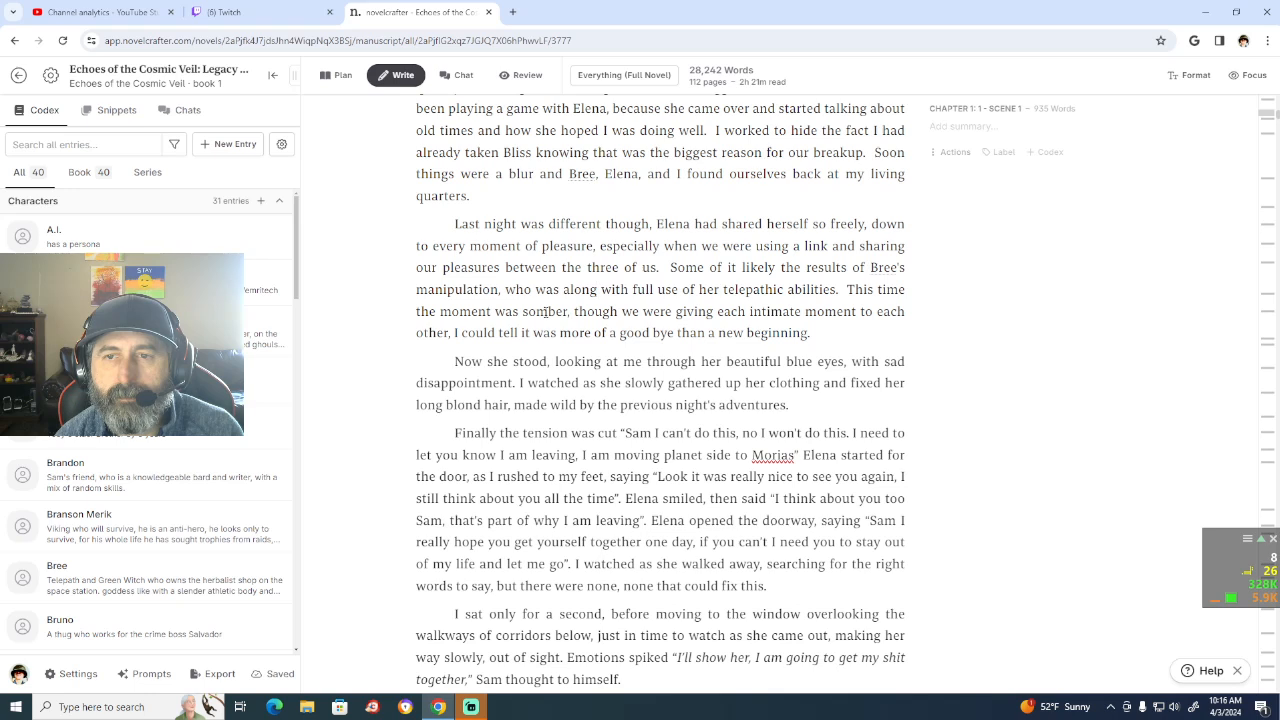
key("Left")
key("Left")
key("Left")
key("Left")
key("Left")
key("Left")
key("Left")
type("surgi")
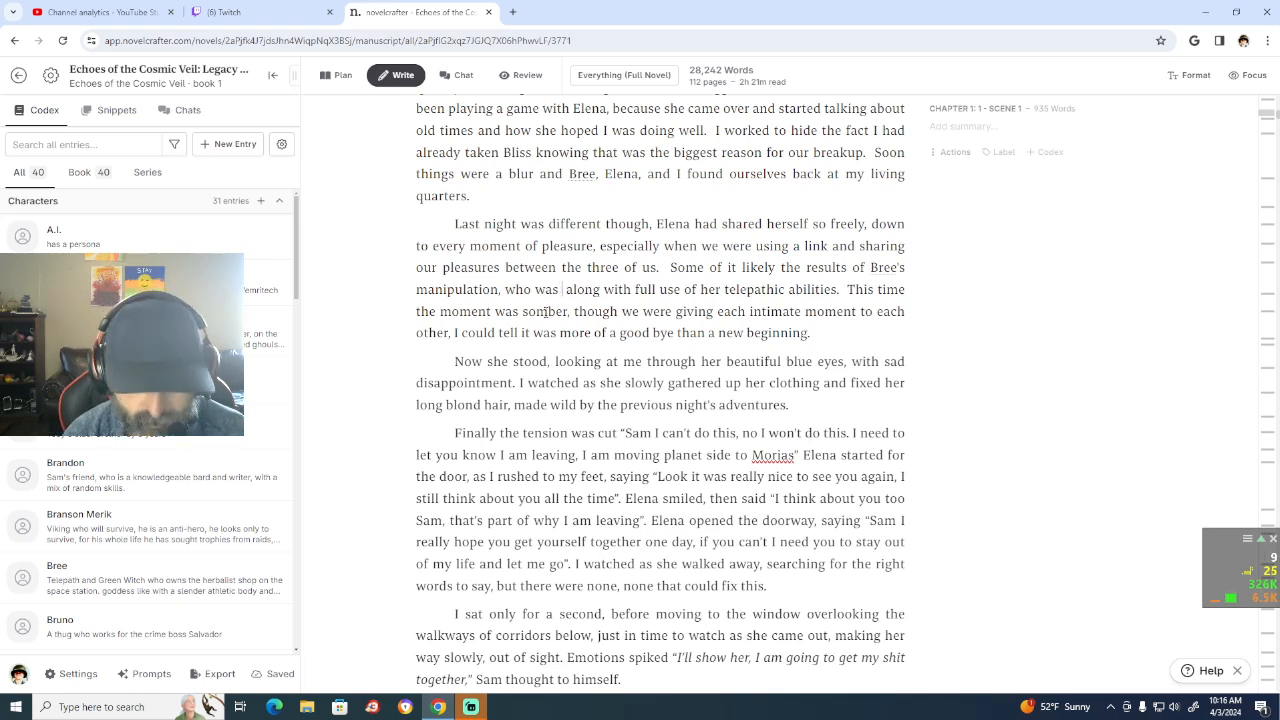
type("ng sexua")
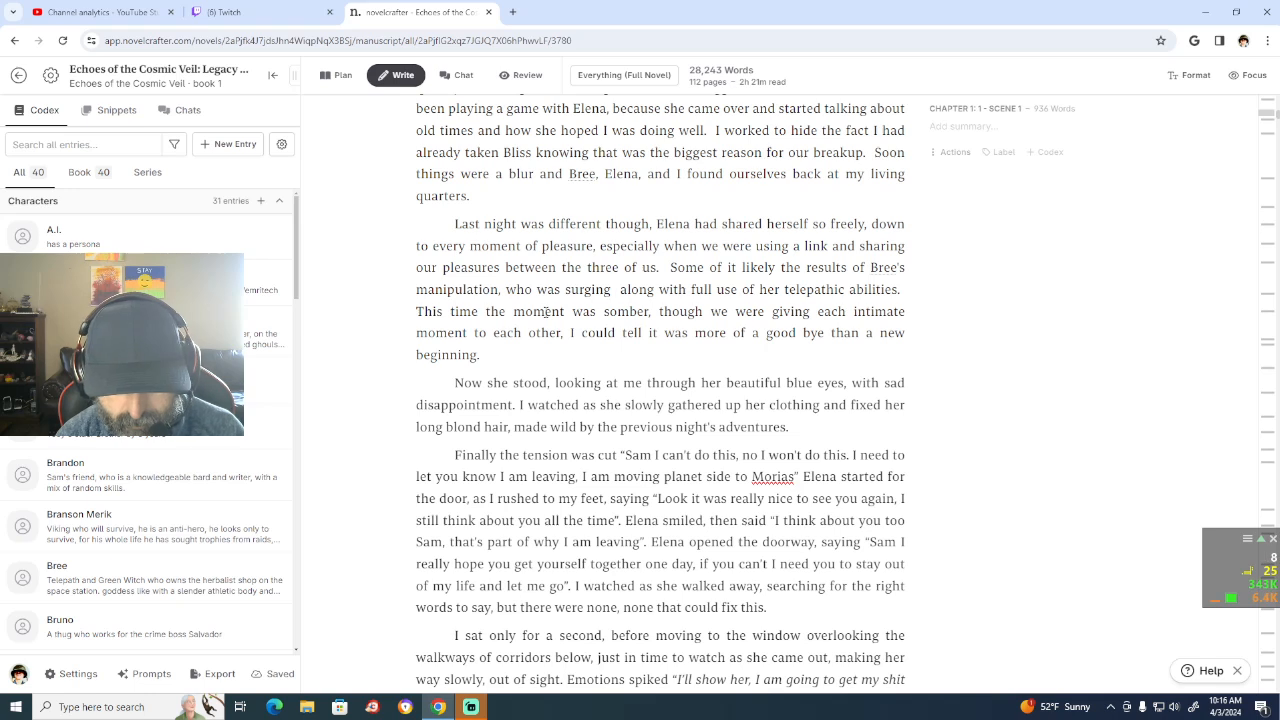
type("energ")
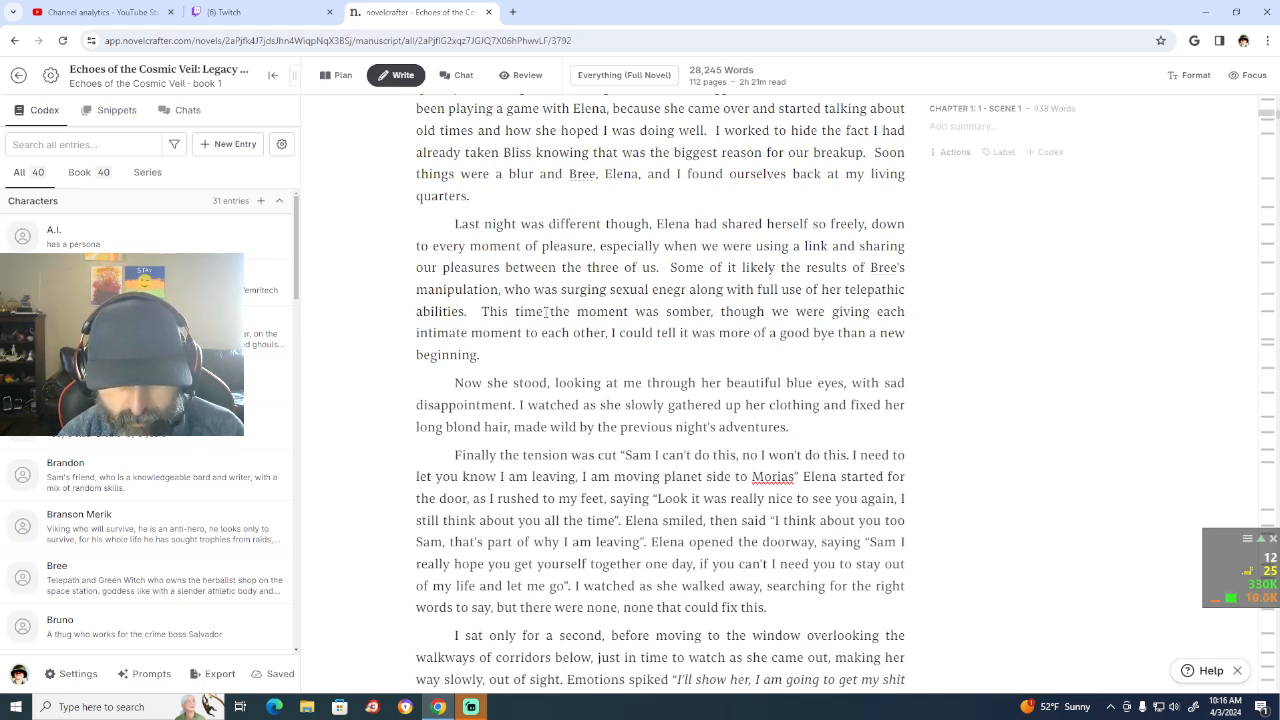
key("BackSpace")
key("BackSpace")
type("rgies")
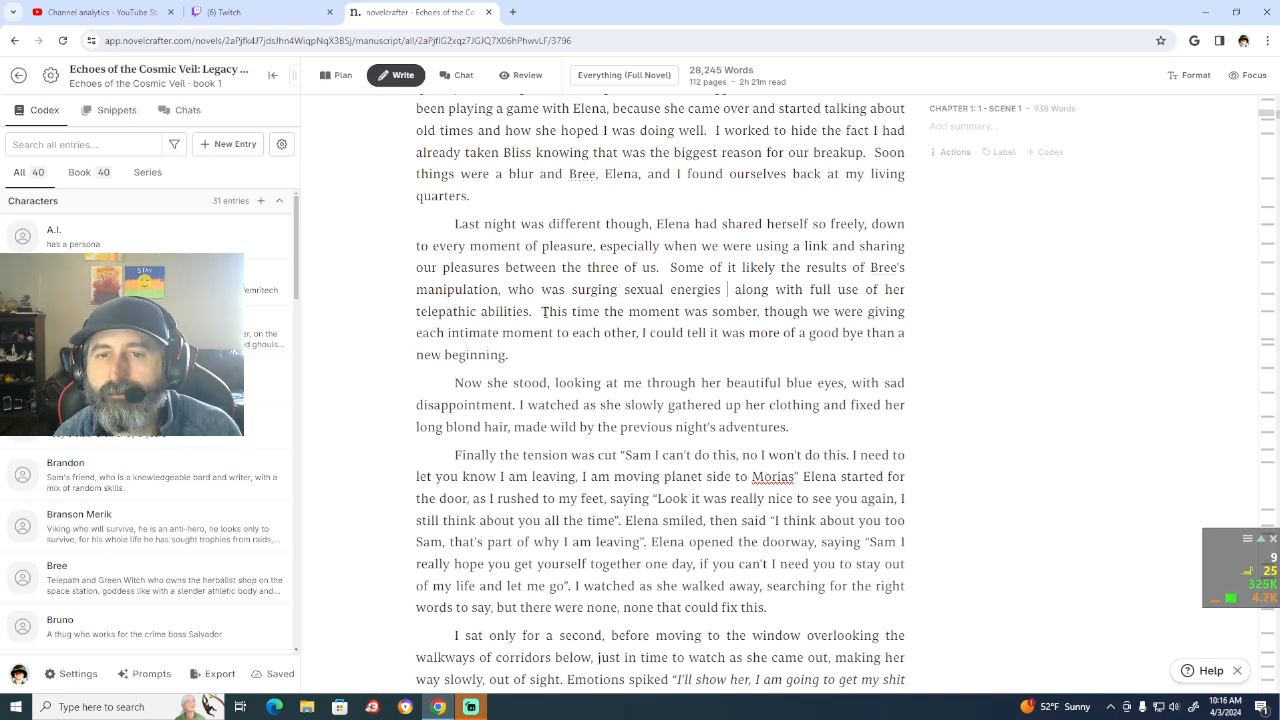
key("BackSpace")
key("BackSpace")
key("BackSpace")
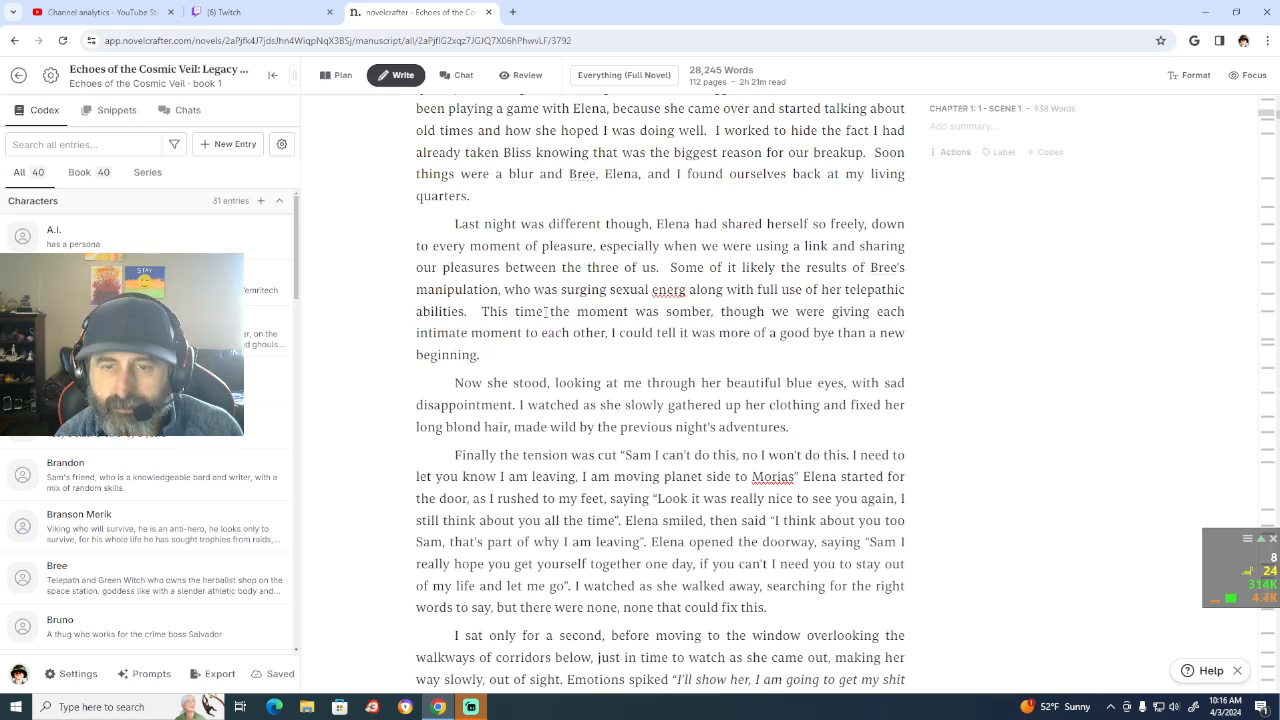
type("y")
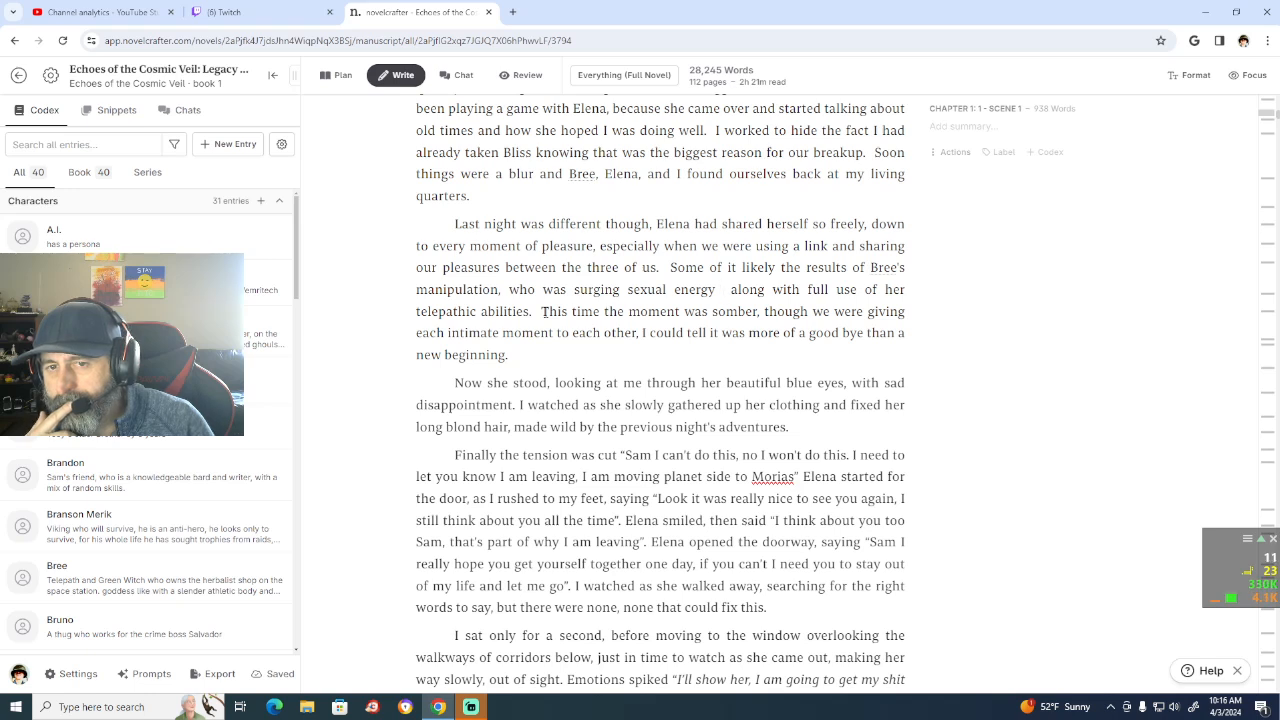
type("into us")
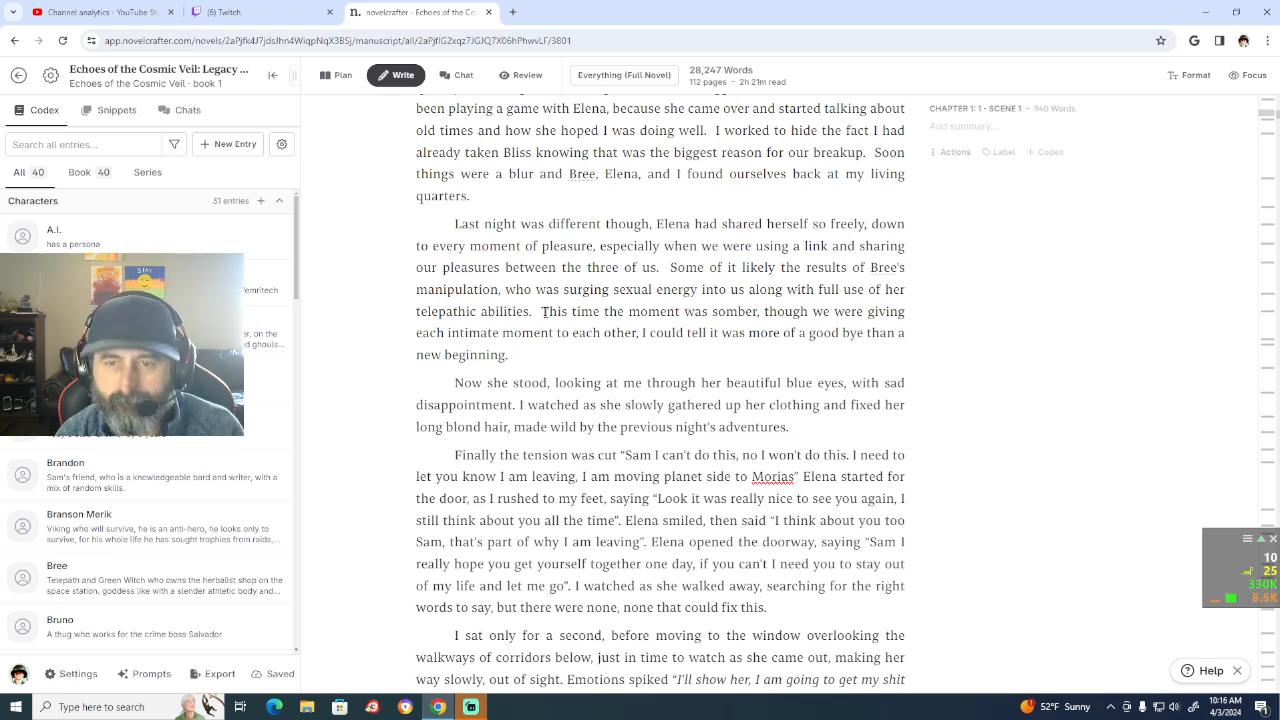
Step: Add ", before she would draw the energy back into herself charging off of it," after "into us"
type(", before she")
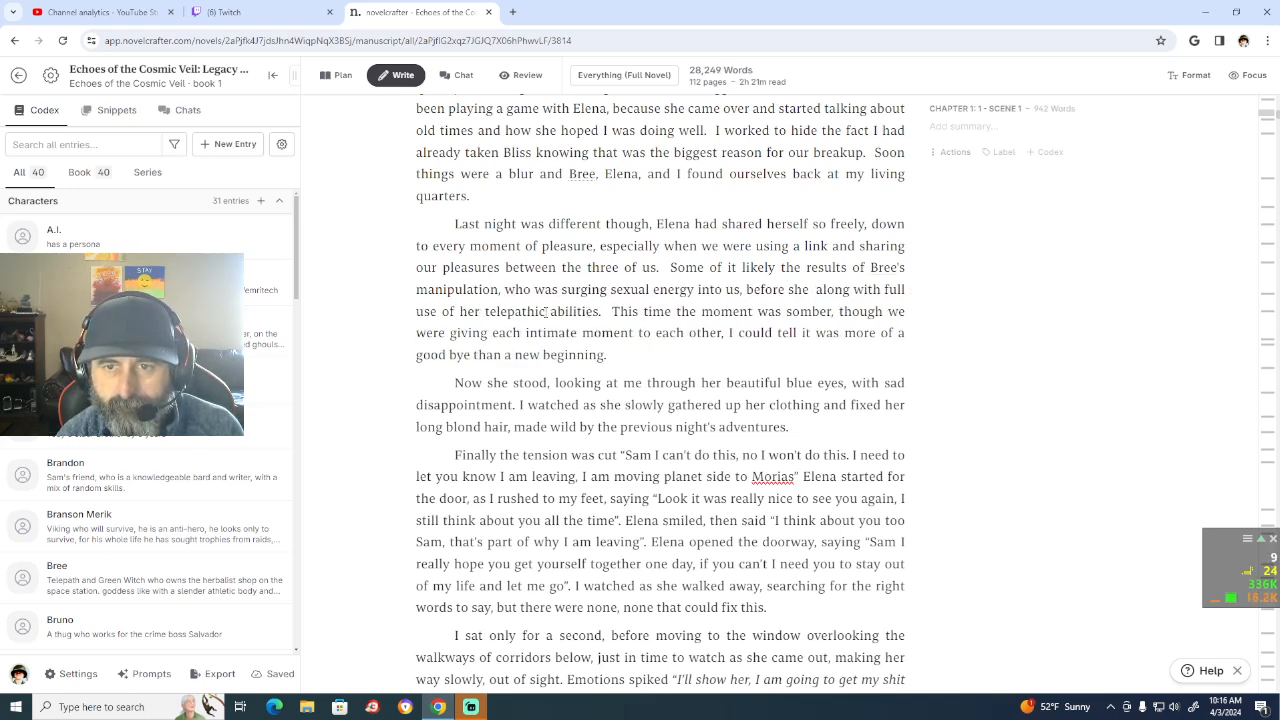
type(" would d")
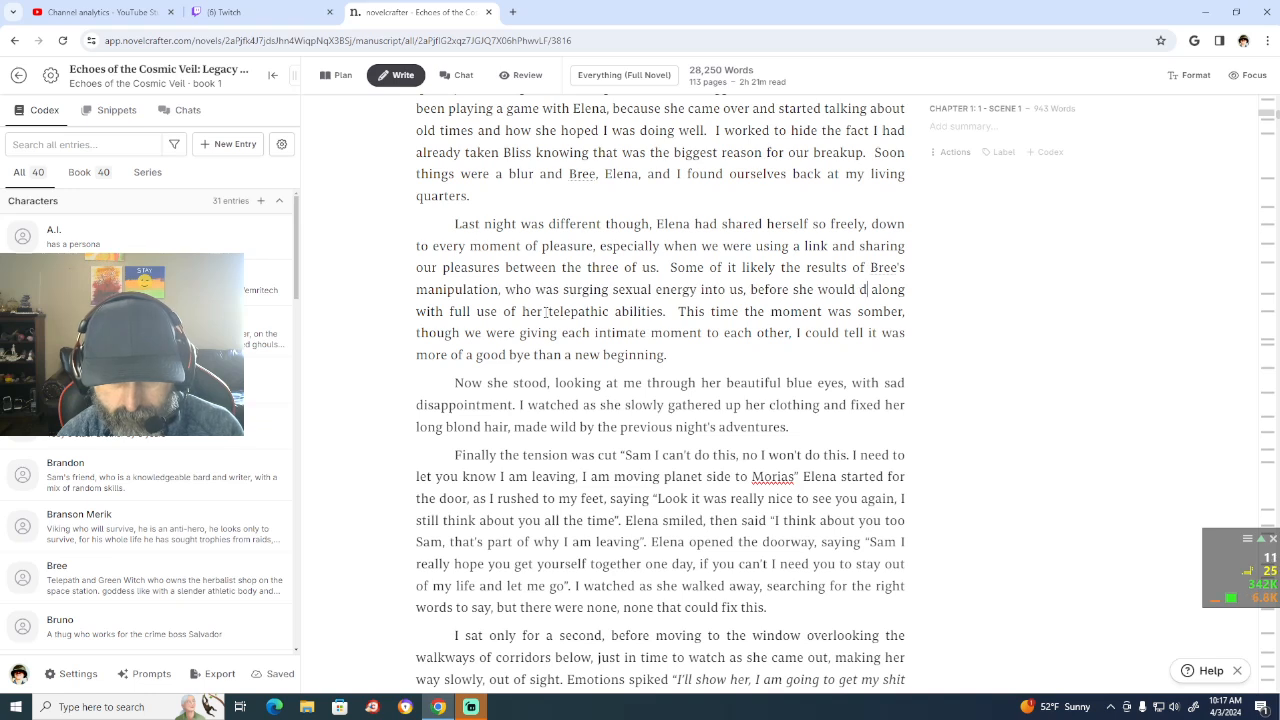
type("raw ")
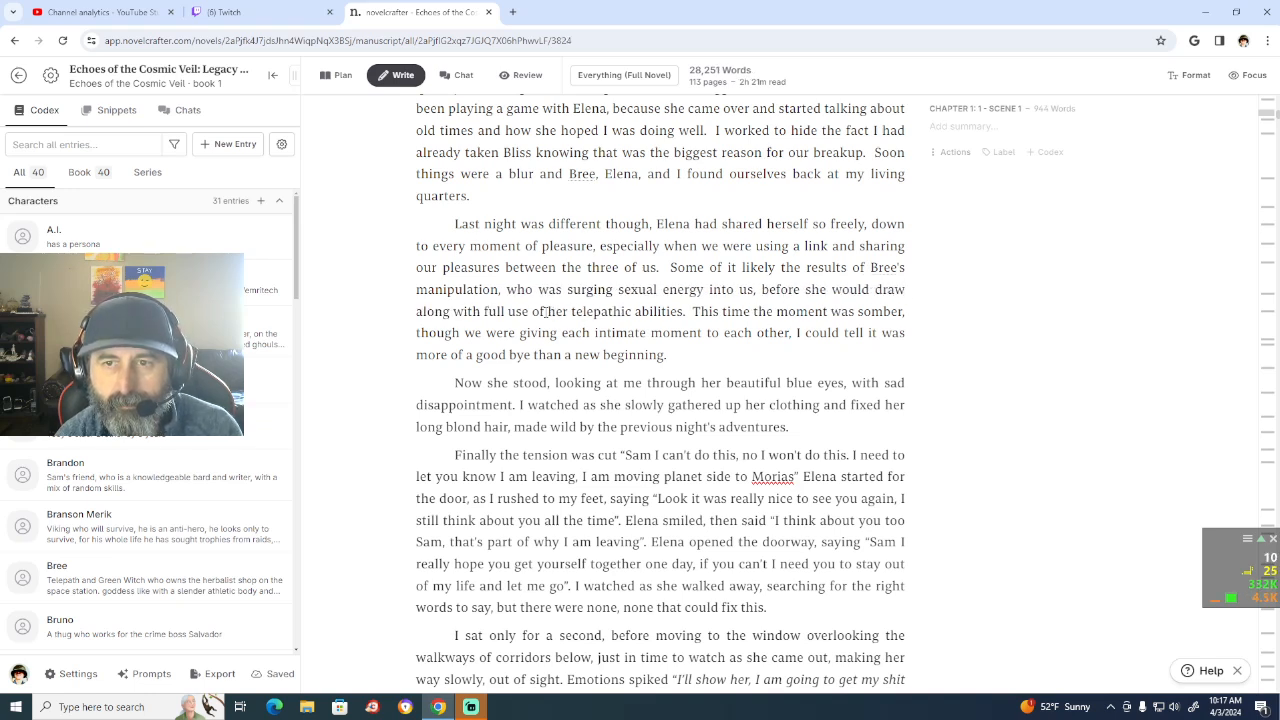
type("the ")
type("energy ba")
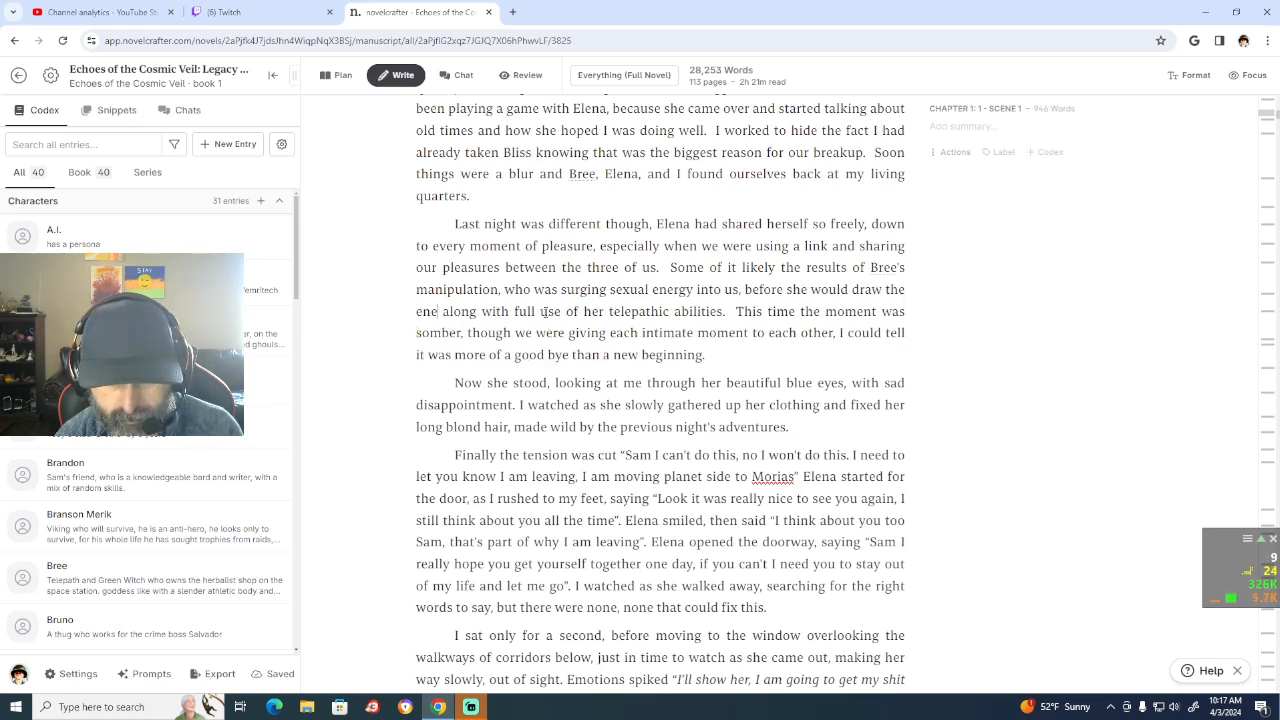
type("ck into her")
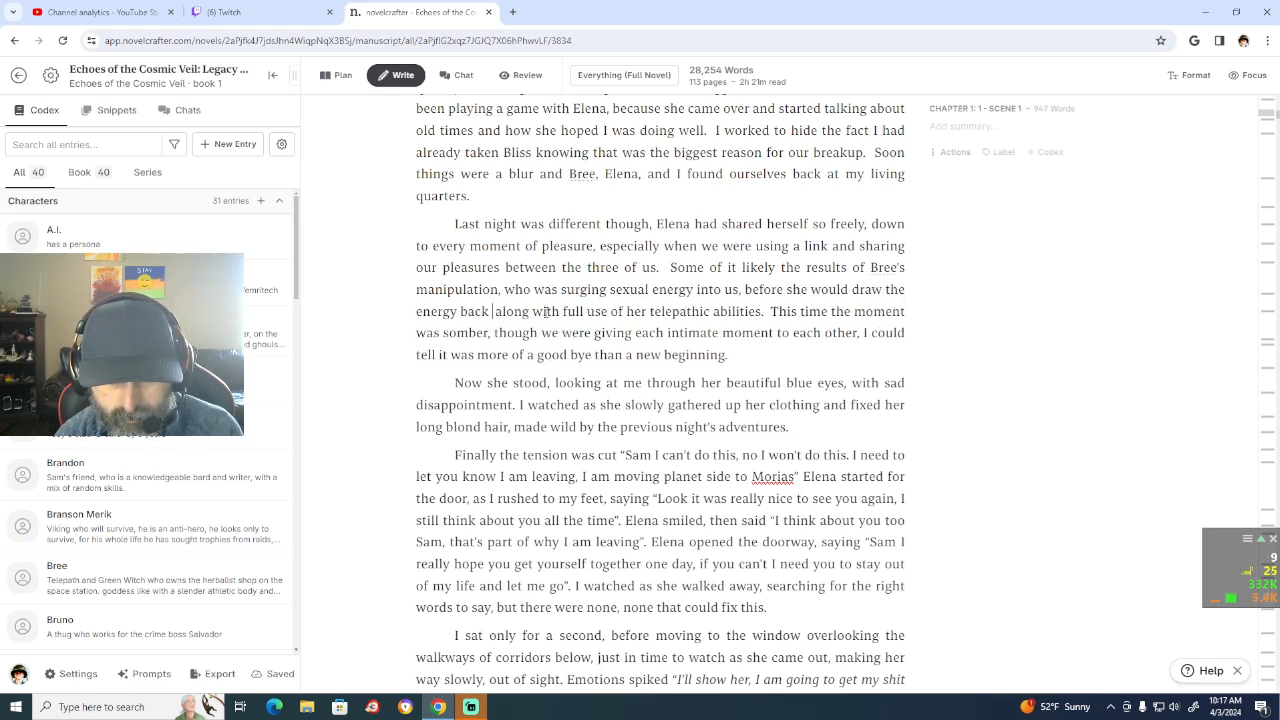
type("self charg")
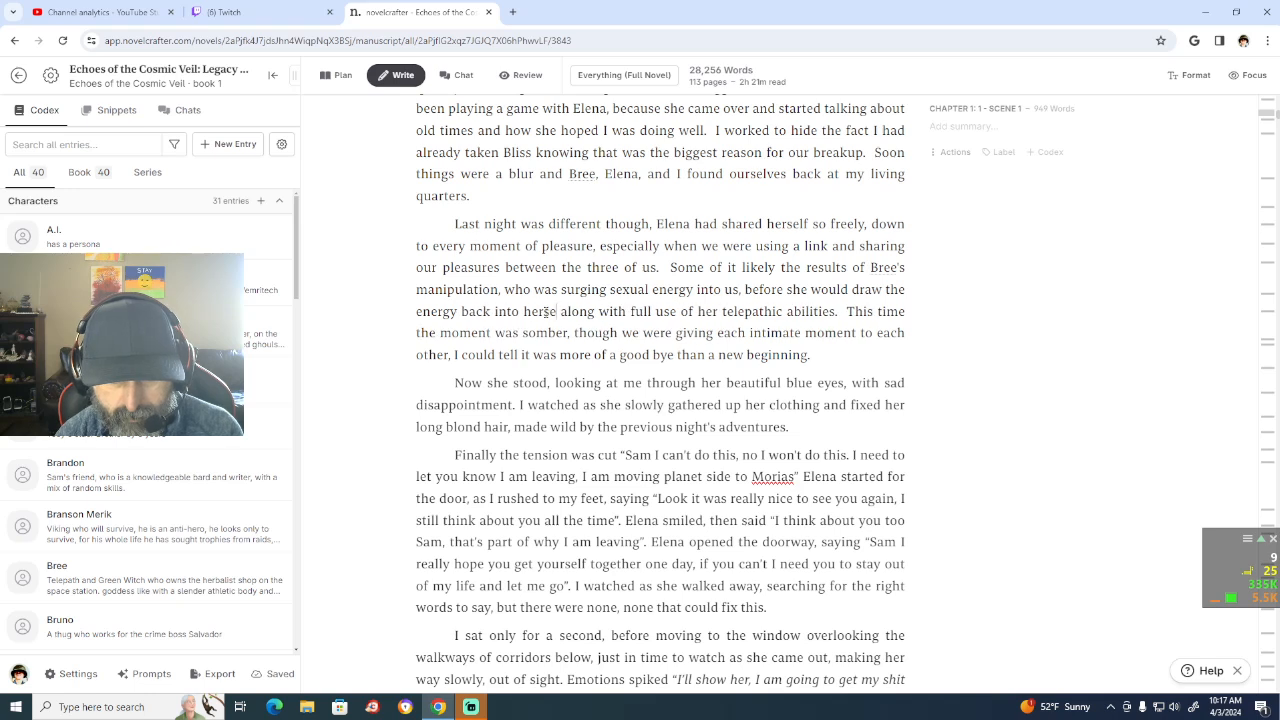
type("ing off of")
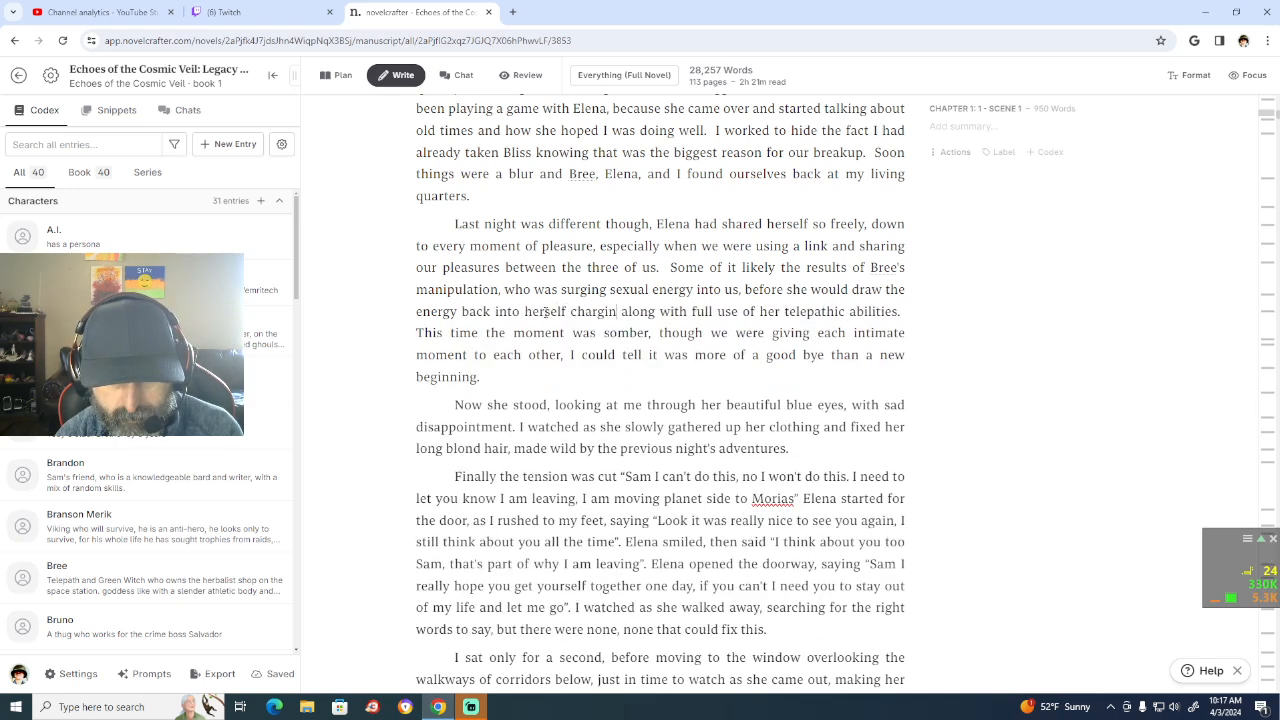
type(" it")
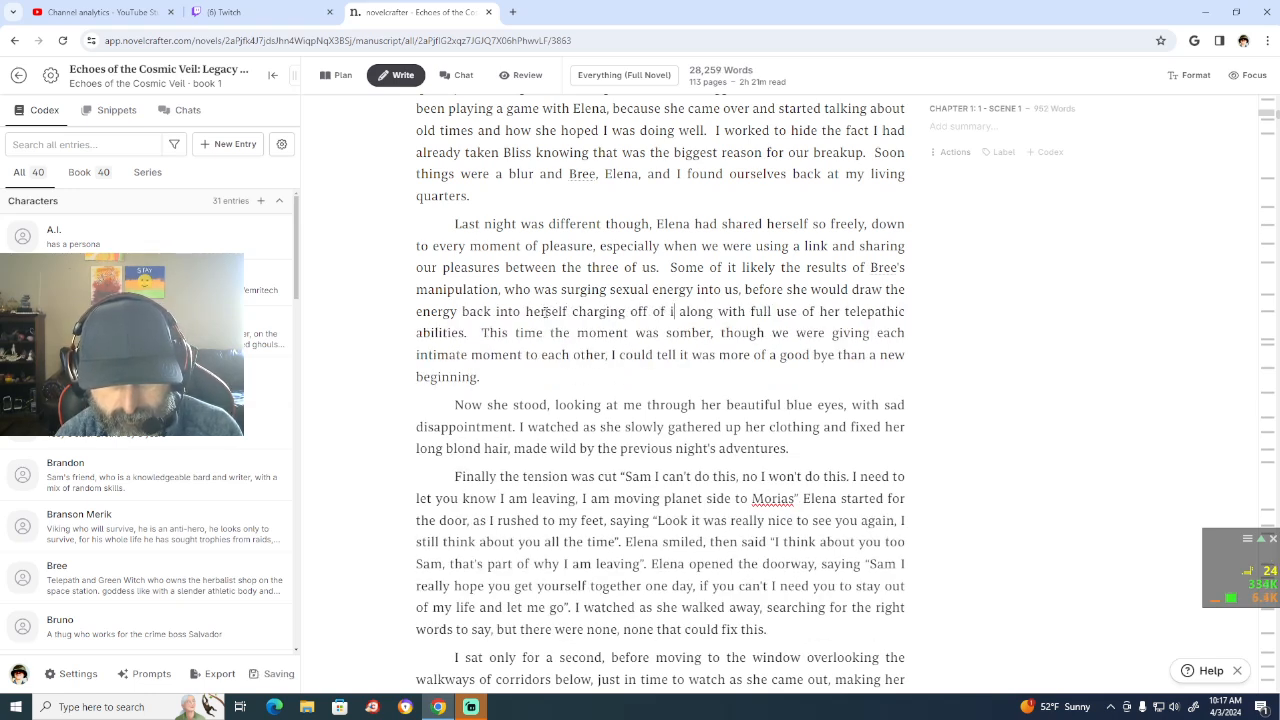
type(",")
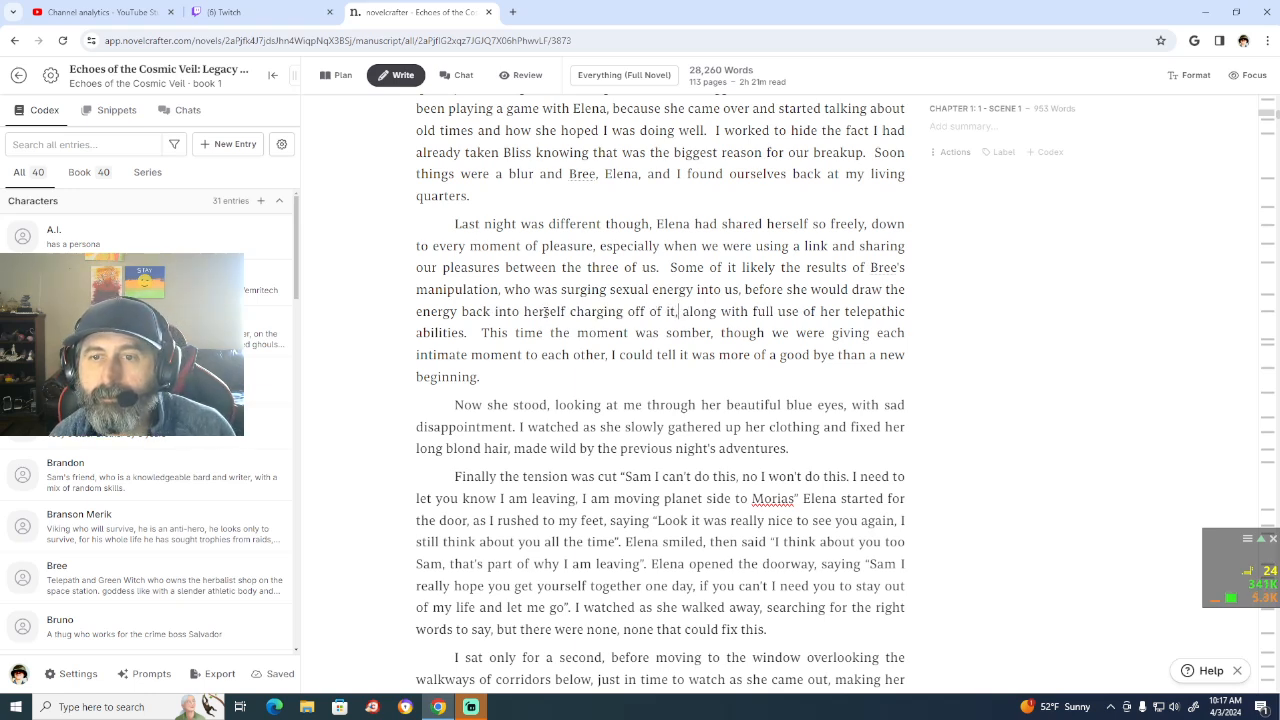
Step: End the sentence with "to heighten the experience" after "telepathic abilities", making sure "heighten" is spelled correctly
key("Down")
key("Left")
key("Left")
key("Left")
key("Left")
key("Left")
key("Left")
key("Left")
key("Left")
key("Left")
key("Left")
key("Left")
key("Left")
key("Left")
key("Left")
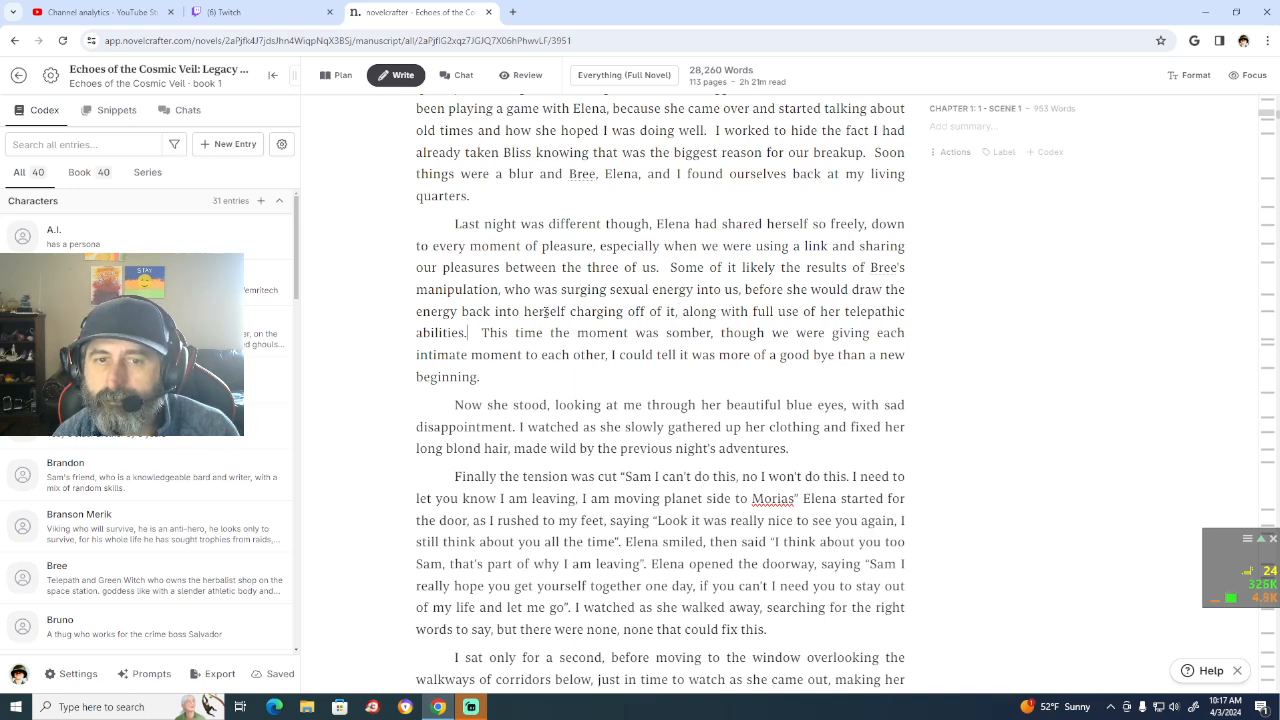
type("to hig")
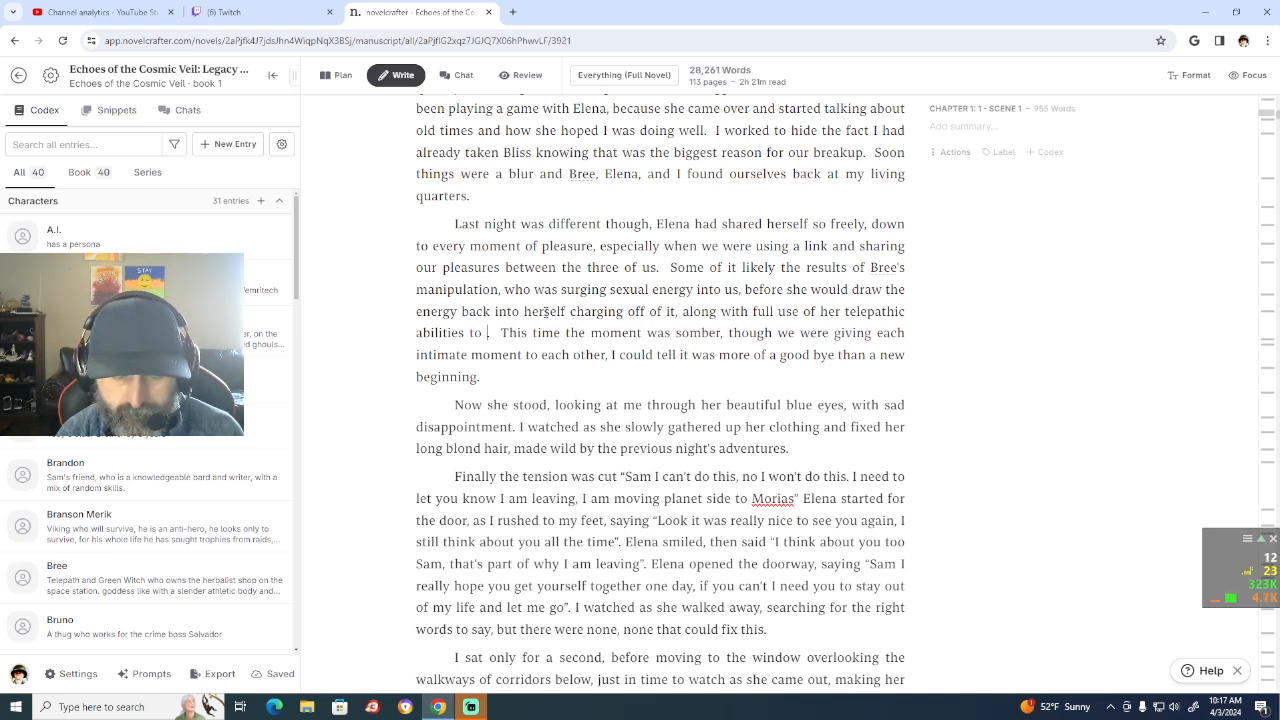
type("hten the ex")
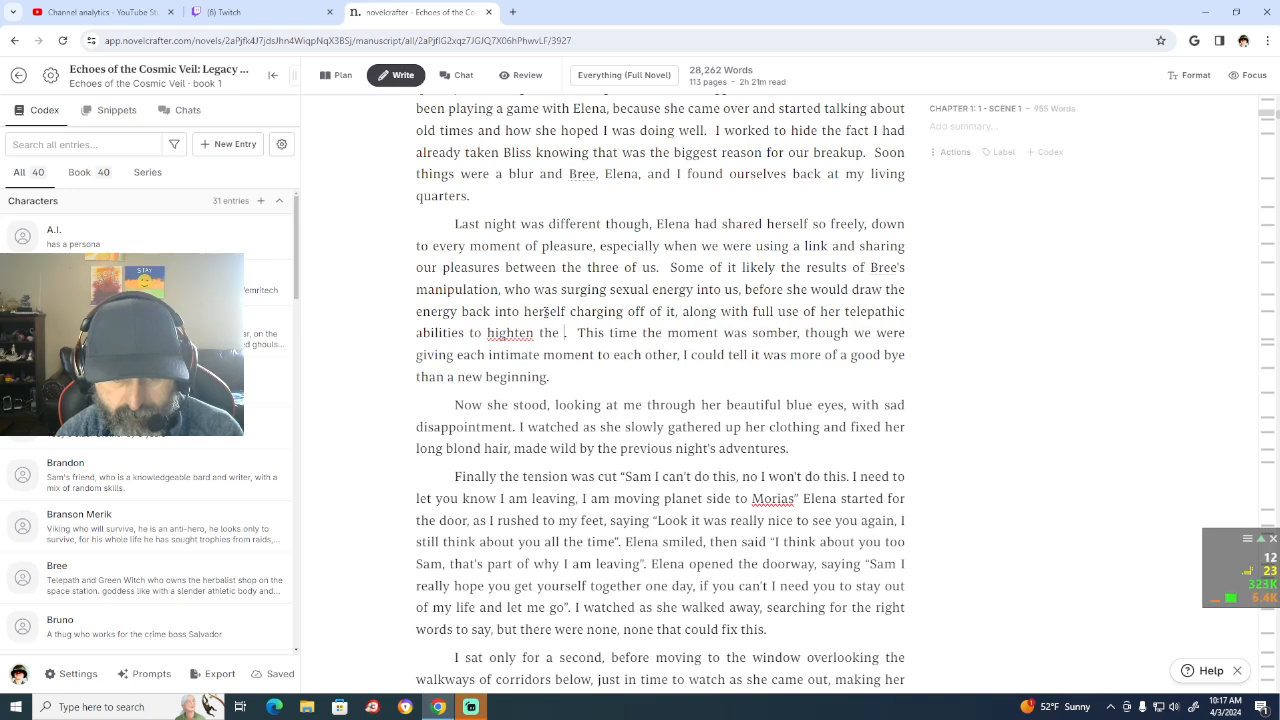
type("perien")
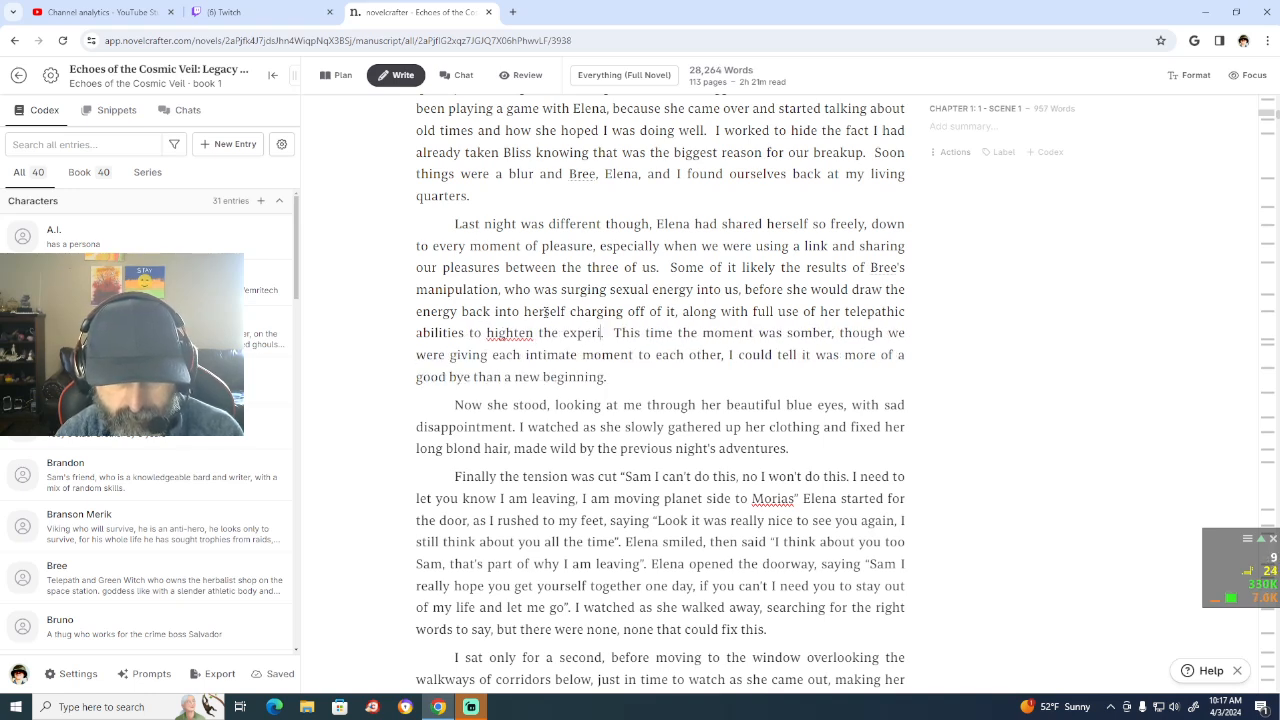
type("ce.")
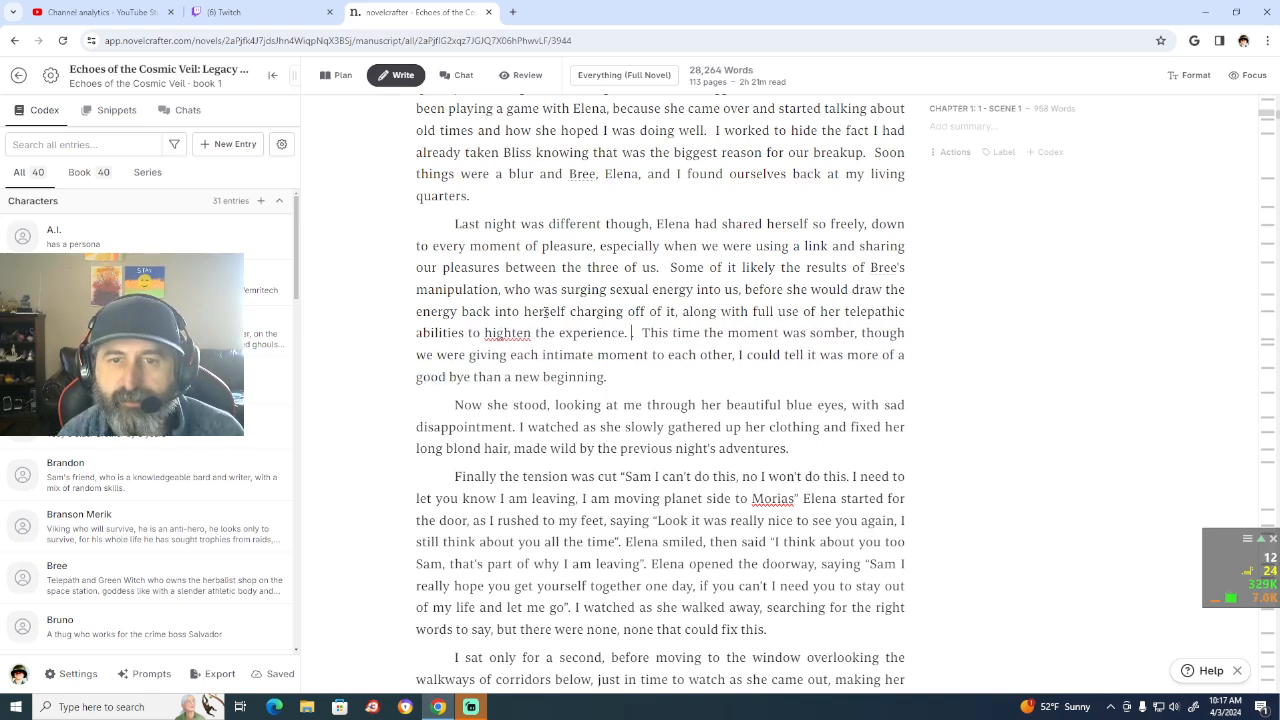
key("BackSpace")
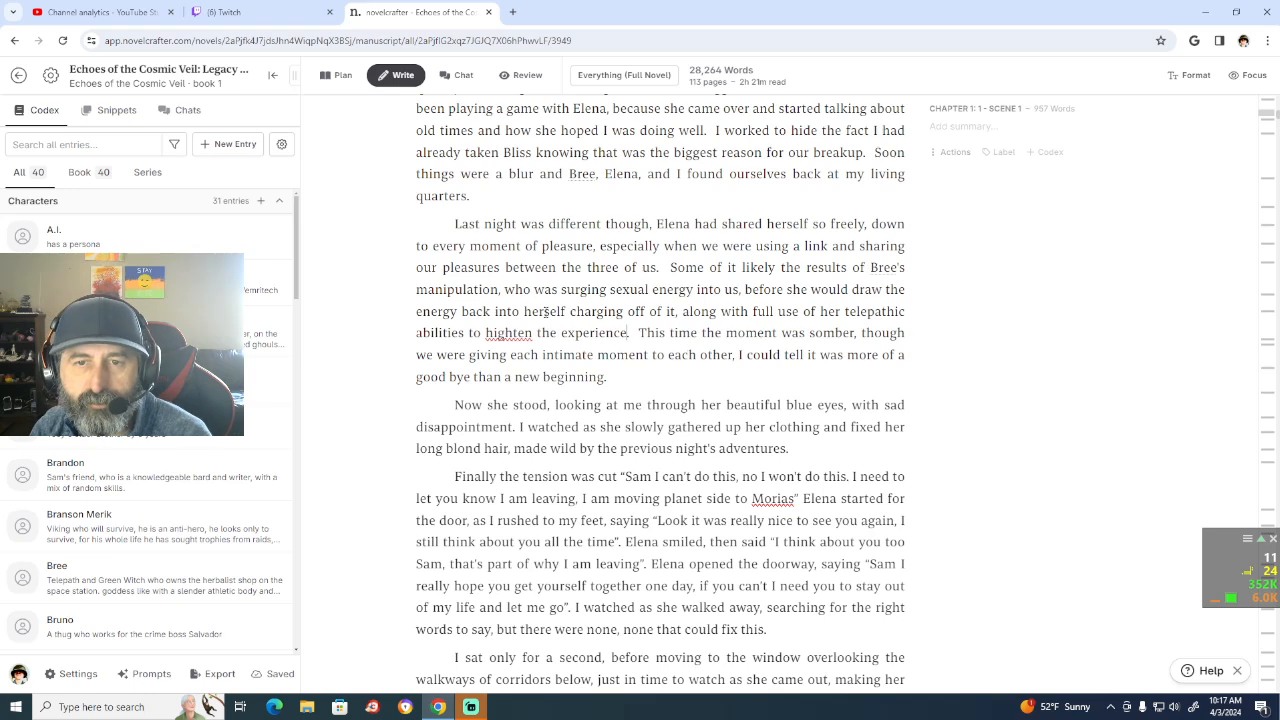
right_click(514, 340)
left_click(537, 352)
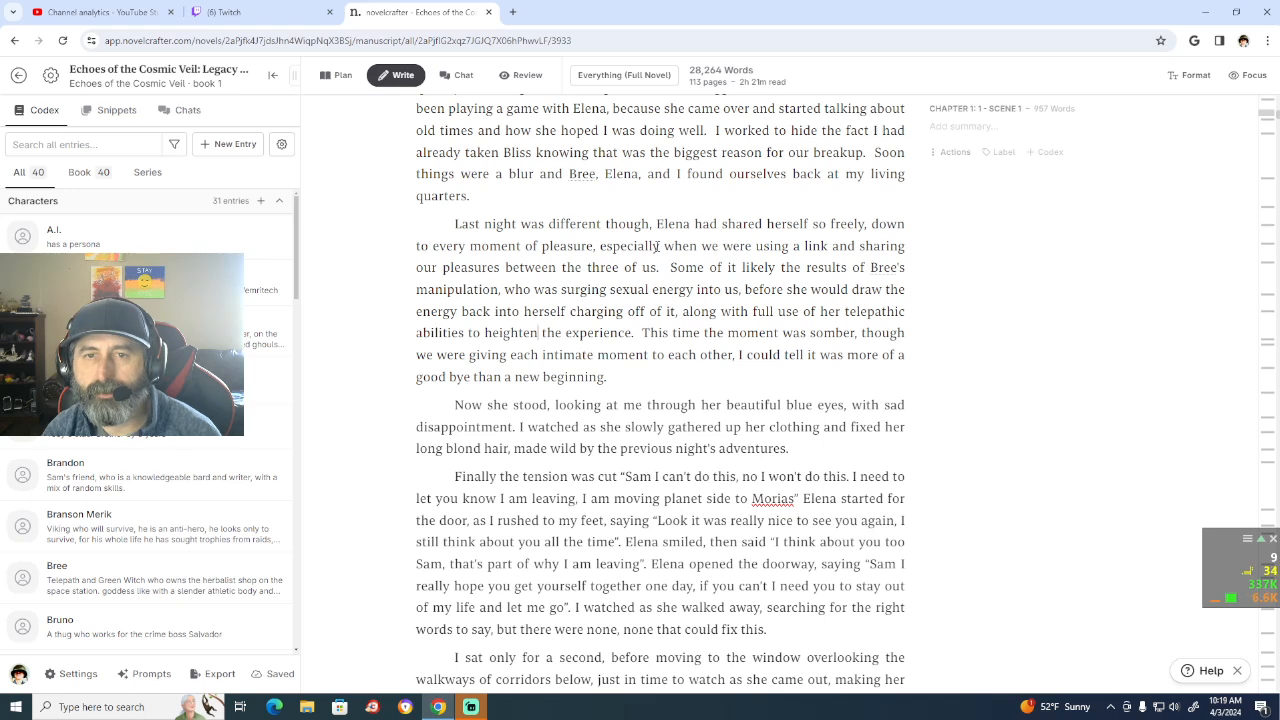
Step: Delete ", especially when we were using a link and sharing our pleasures between the three of us" after "every moment of pleasure"
left_click(655, 268)
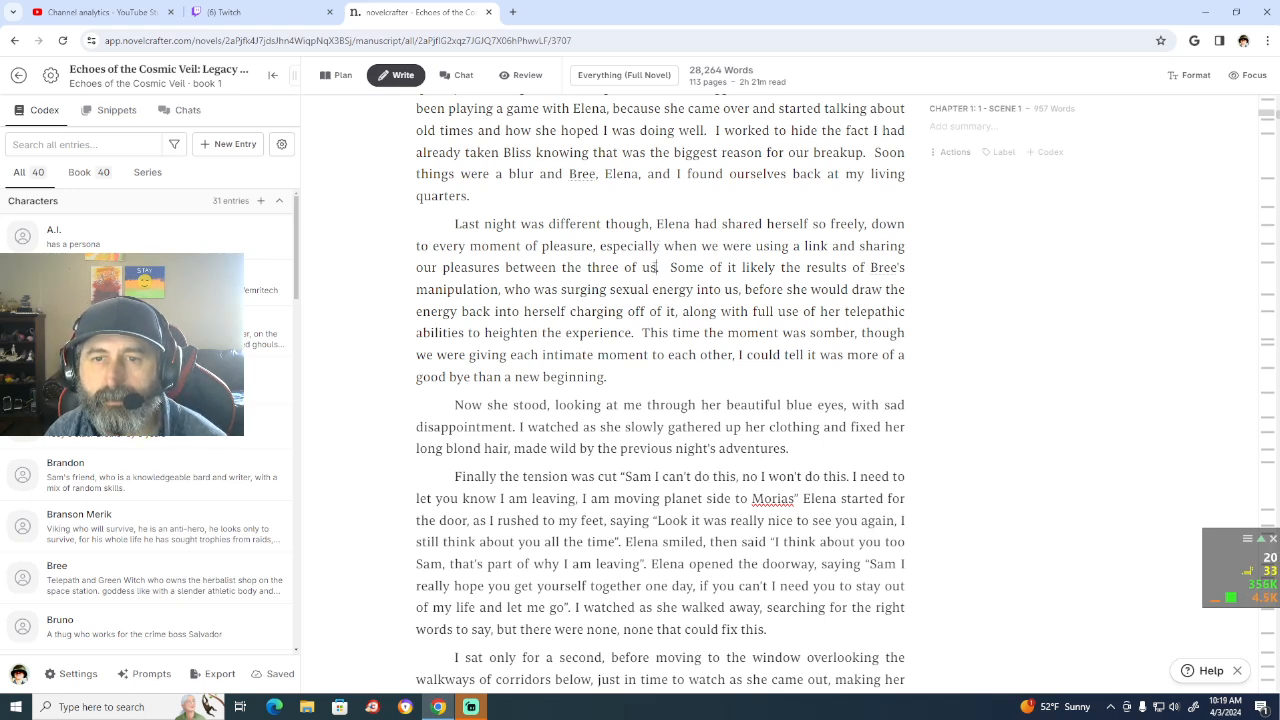
key("BackSpace")
key("BackSpace")
key("BackSpace")
key("BackSpace")
key("BackSpace")
key("BackSpace")
key("BackSpace")
key("BackSpace")
key("BackSpace")
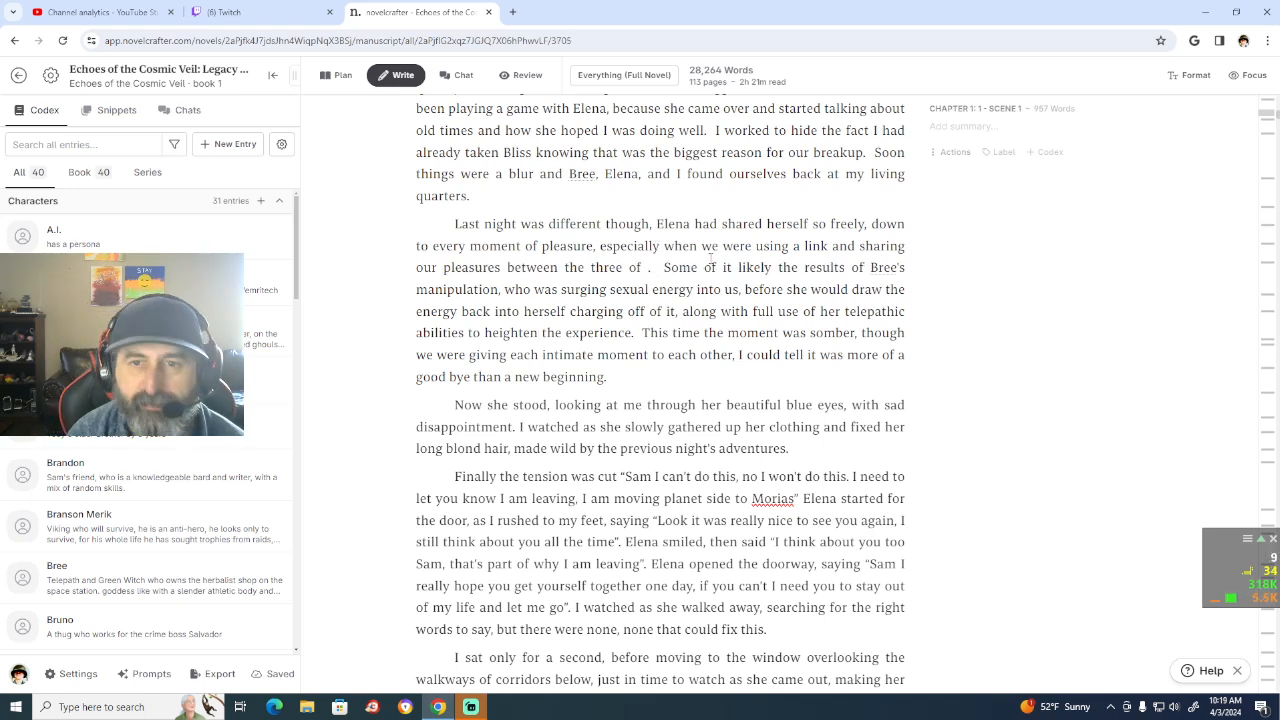
key("BackSpace")
key("BackSpace")
key("BackSpace")
key("BackSpace")
key("BackSpace")
key("BackSpace")
key("BackSpace")
key("BackSpace")
key("BackSpace")
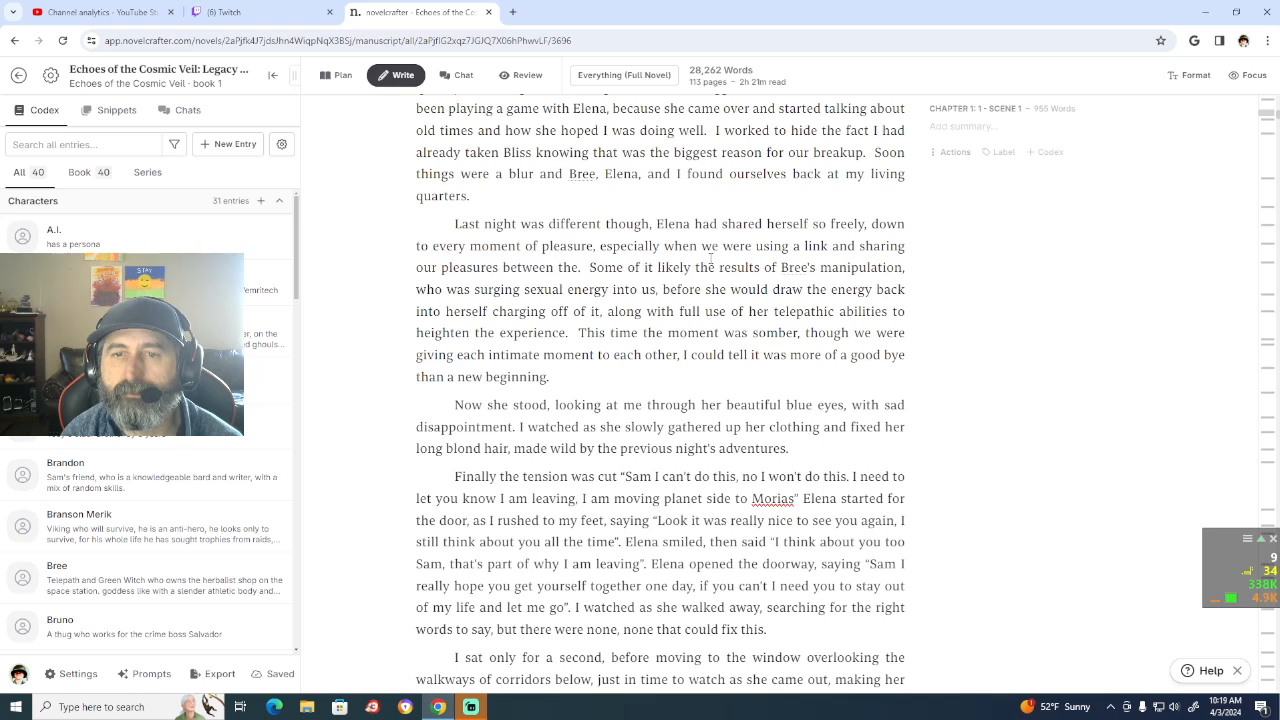
key("BackSpace")
key("BackSpace")
key("BackSpace")
key("BackSpace")
key("BackSpace")
key("BackSpace")
key("BackSpace")
key("BackSpace")
key("BackSpace")
key("BackSpace")
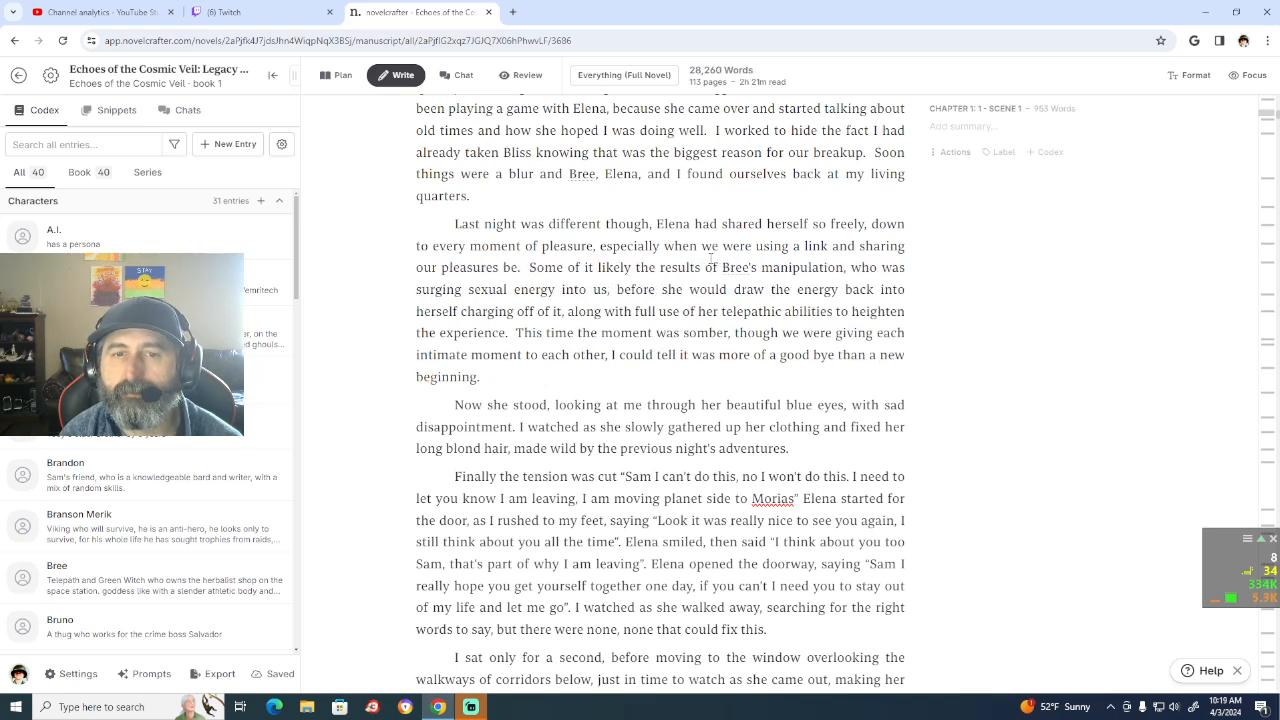
key("BackSpace")
key("BackSpace")
key("BackSpace")
key("BackSpace")
key("BackSpace")
key("BackSpace")
key("BackSpace")
key("BackSpace")
key("BackSpace")
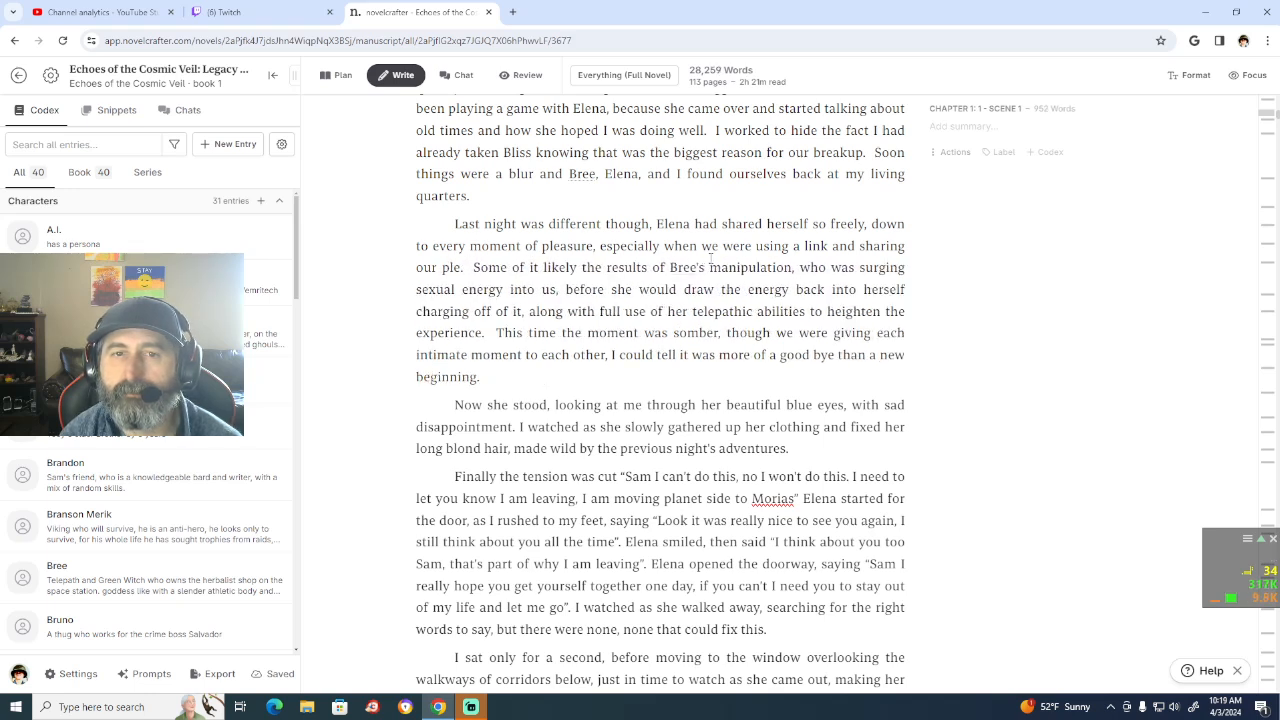
key("BackSpace")
key("BackSpace")
key("BackSpace")
key("BackSpace")
key("BackSpace")
key("BackSpace")
key("BackSpace")
key("BackSpace")
key("BackSpace")
key("BackSpace")
key("BackSpace")
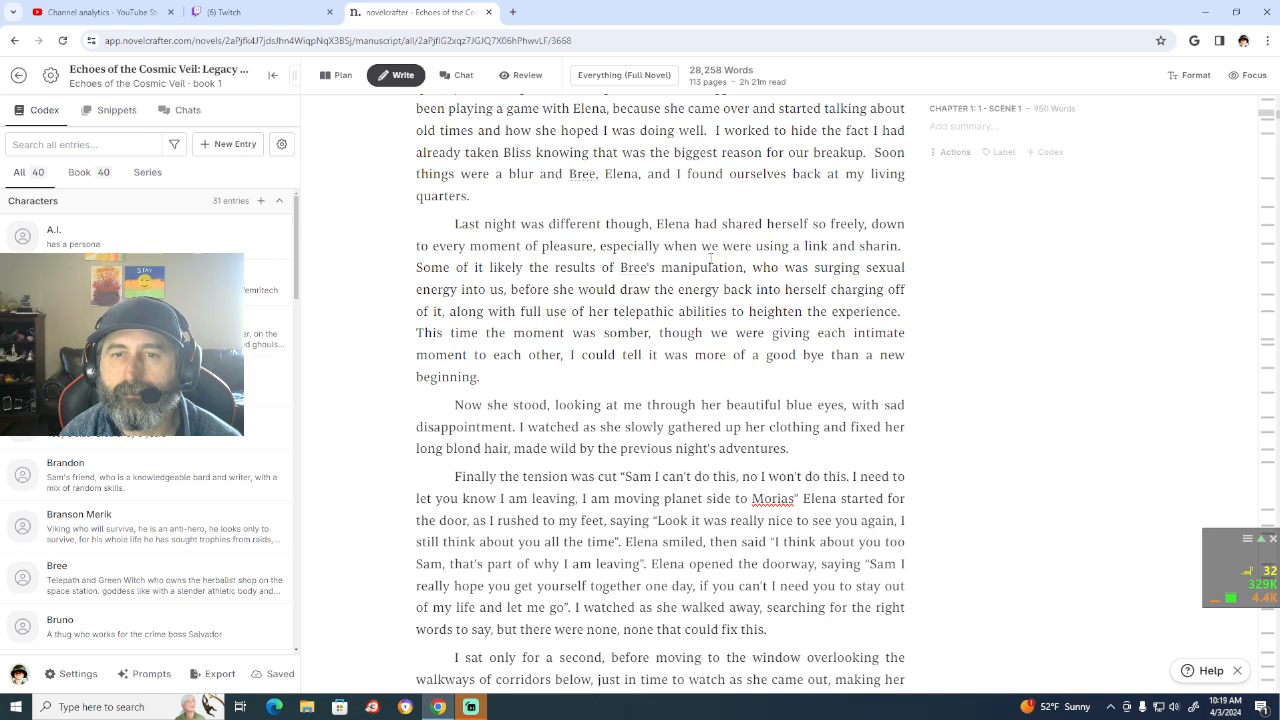
key("BackSpace")
key("BackSpace")
key("BackSpace")
key("BackSpace")
key("BackSpace")
key("BackSpace")
key("BackSpace")
key("BackSpace")
key("BackSpace")
key("BackSpace")
key("BackSpace")
key("BackSpace")
key("BackSpace")
key("BackSpace")
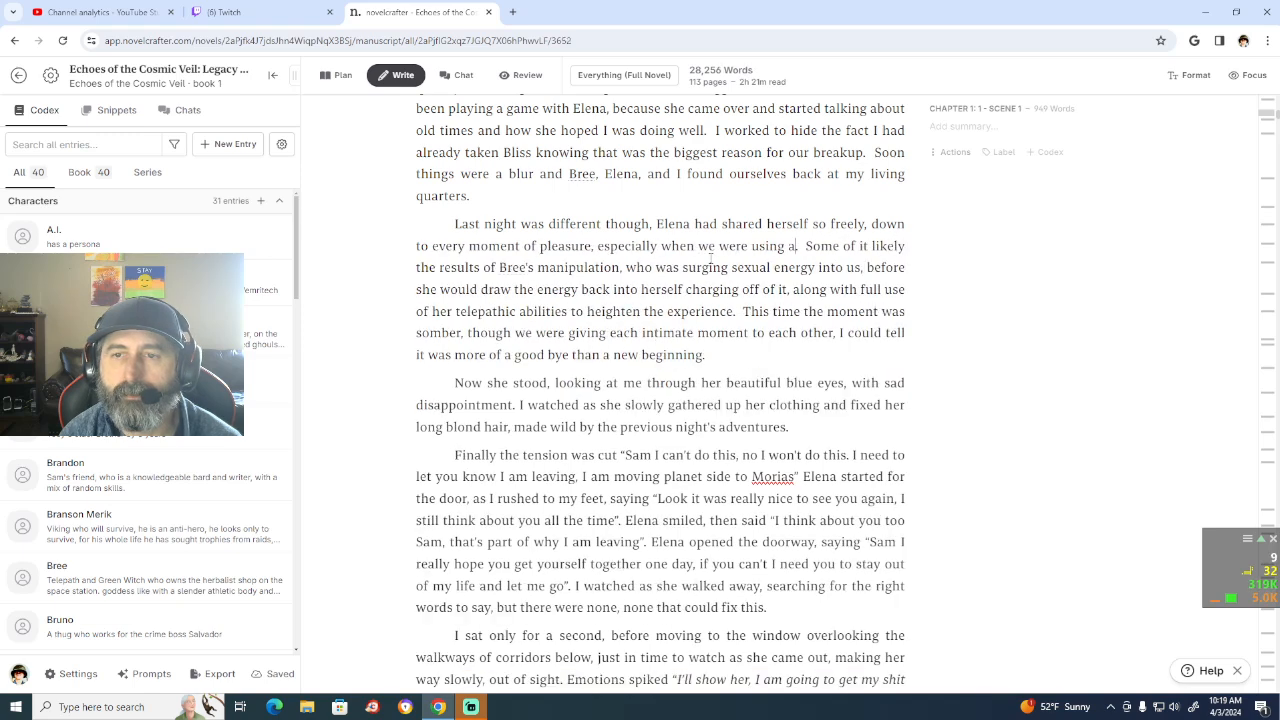
key("BackSpace")
key("BackSpace")
key("BackSpace")
key("BackSpace")
key("BackSpace")
key("BackSpace")
key("BackSpace")
key("BackSpace")
key("BackSpace")
key("BackSpace")
key("BackSpace")
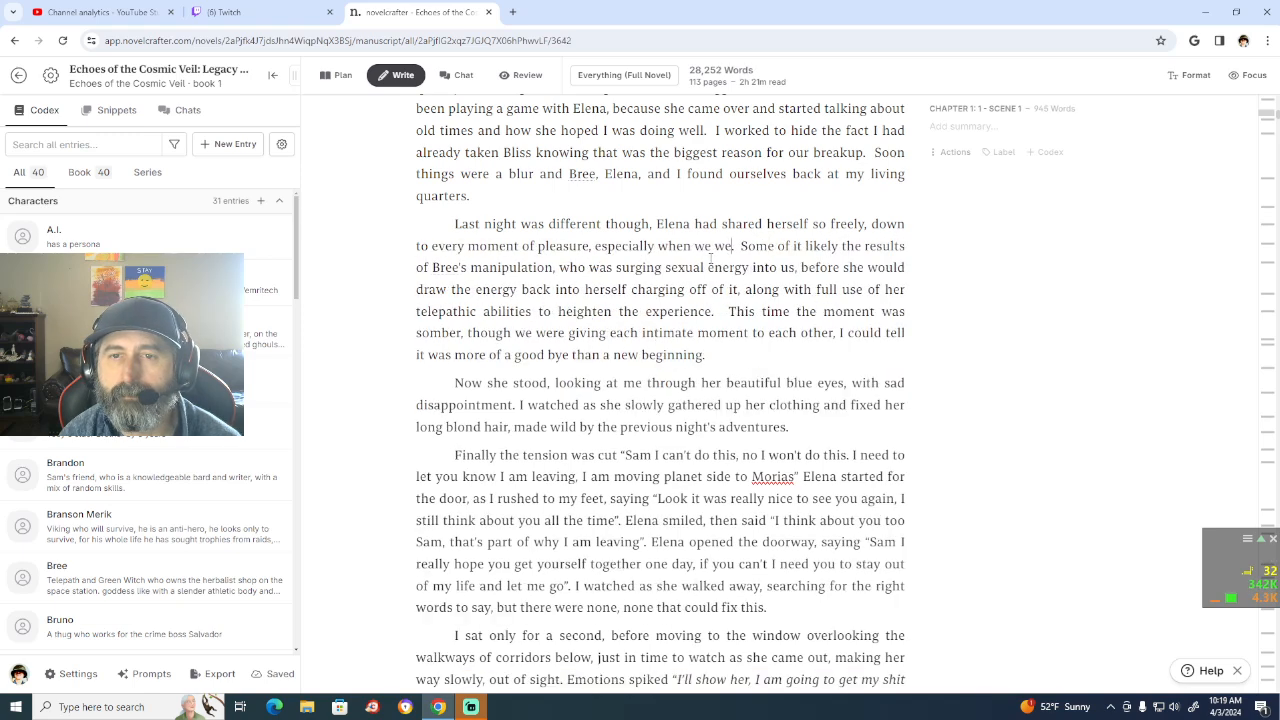
key("BackSpace")
key("BackSpace")
key("BackSpace")
key("BackSpace")
key("BackSpace")
key("BackSpace")
key("BackSpace")
key("BackSpace")
key("BackSpace")
key("BackSpace")
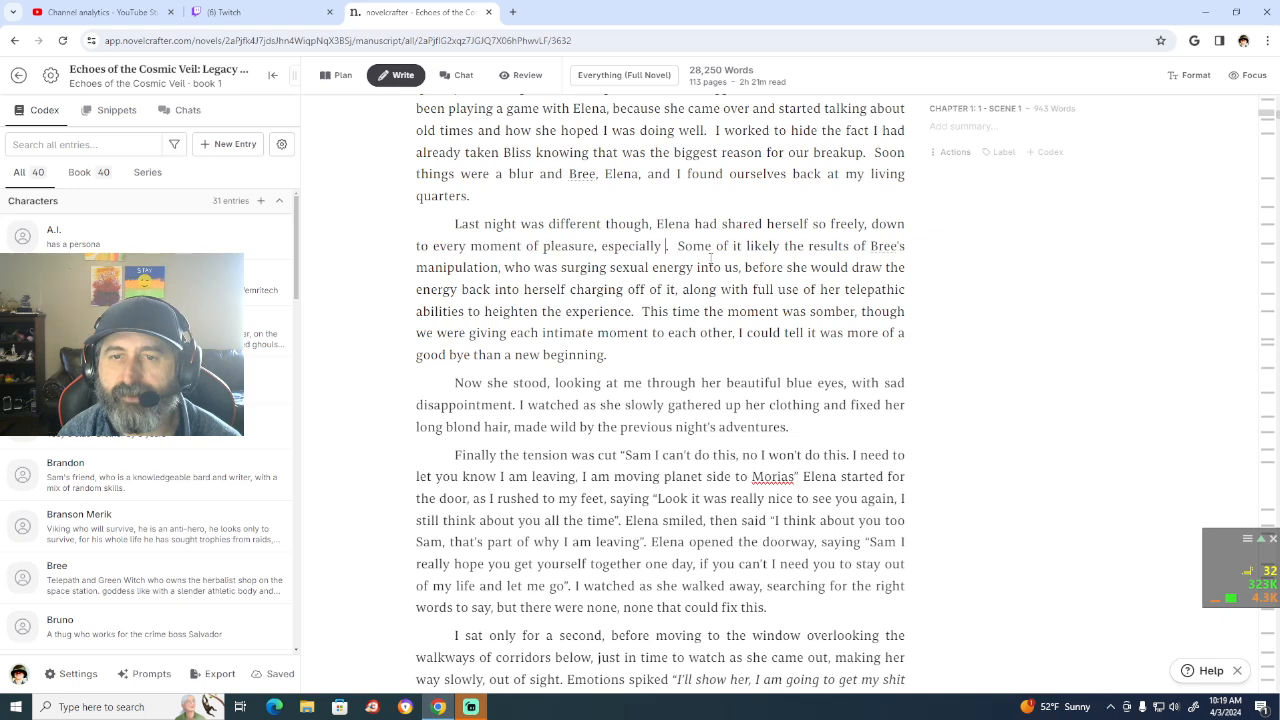
key("BackSpace")
key("BackSpace")
key("BackSpace")
key("BackSpace")
key("BackSpace")
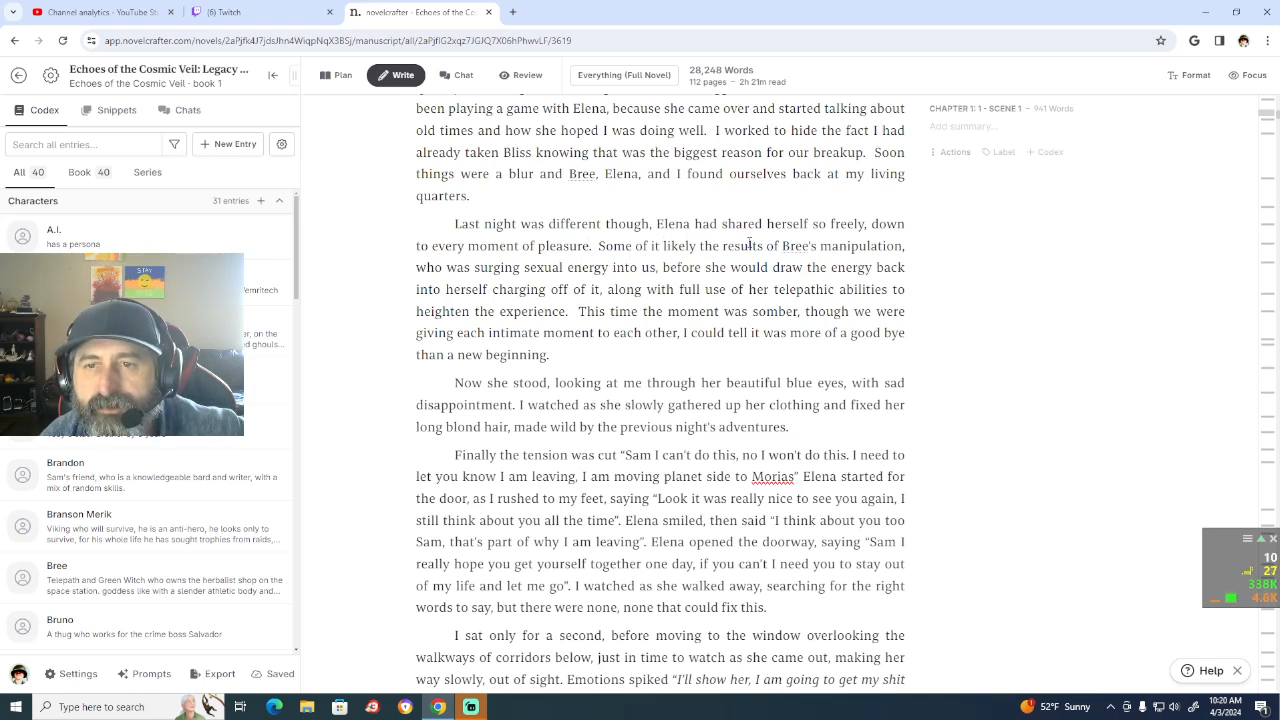
Step: Change "manipulation" to "manipulations" after "Bree's" and replace the following "who was" with "she"
left_click(904, 246)
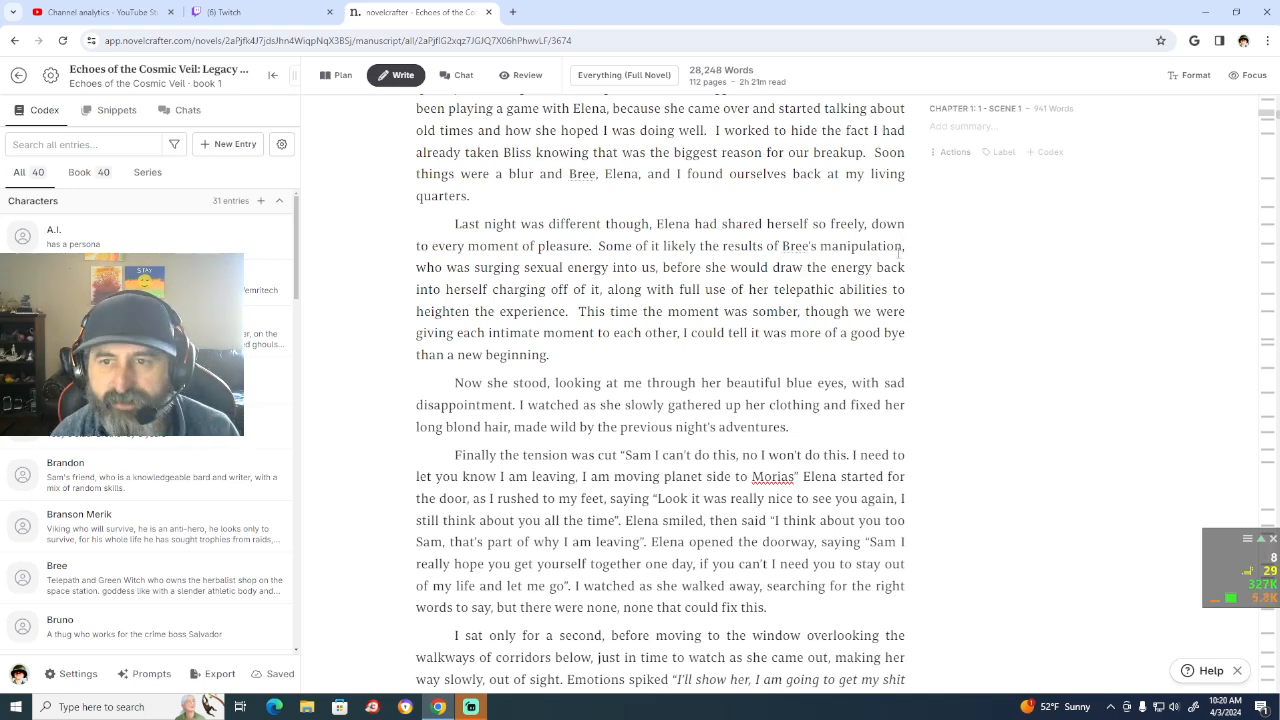
type("s")
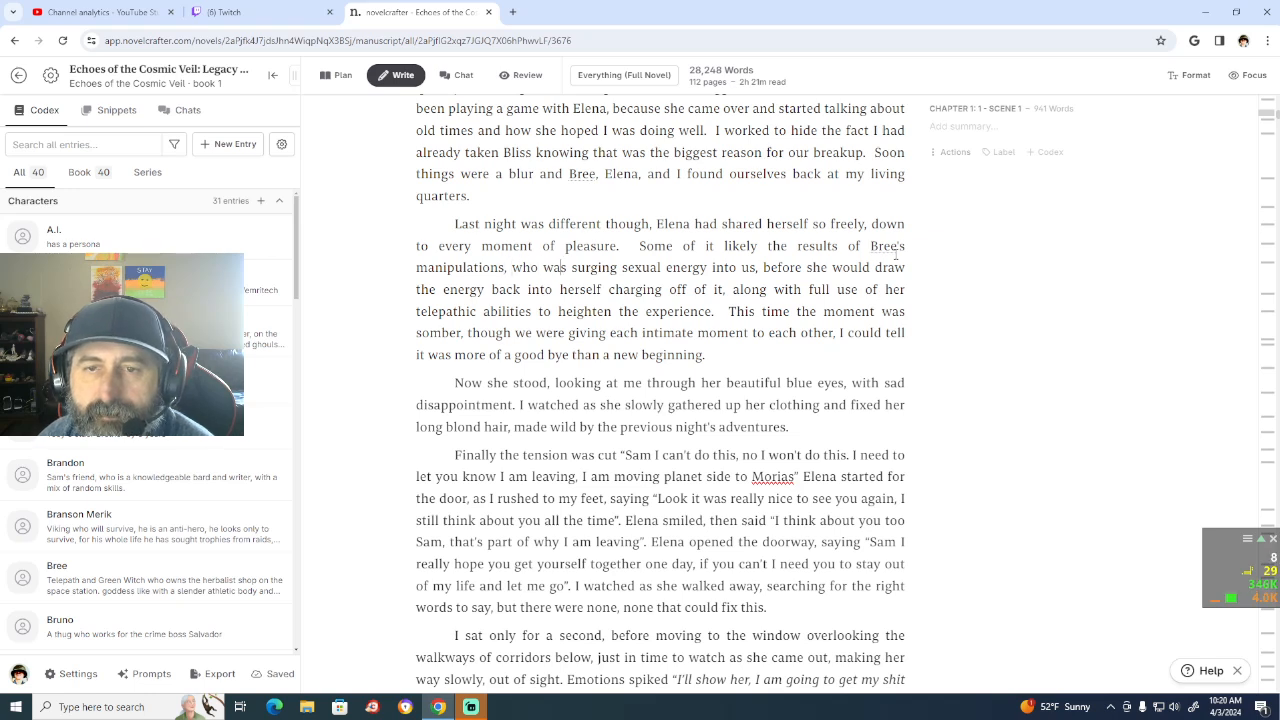
key("BackSpace")
key("BackSpace")
key("BackSpace")
key("BackSpace")
key("BackSpace")
key("BackSpace")
key("BackSpace")
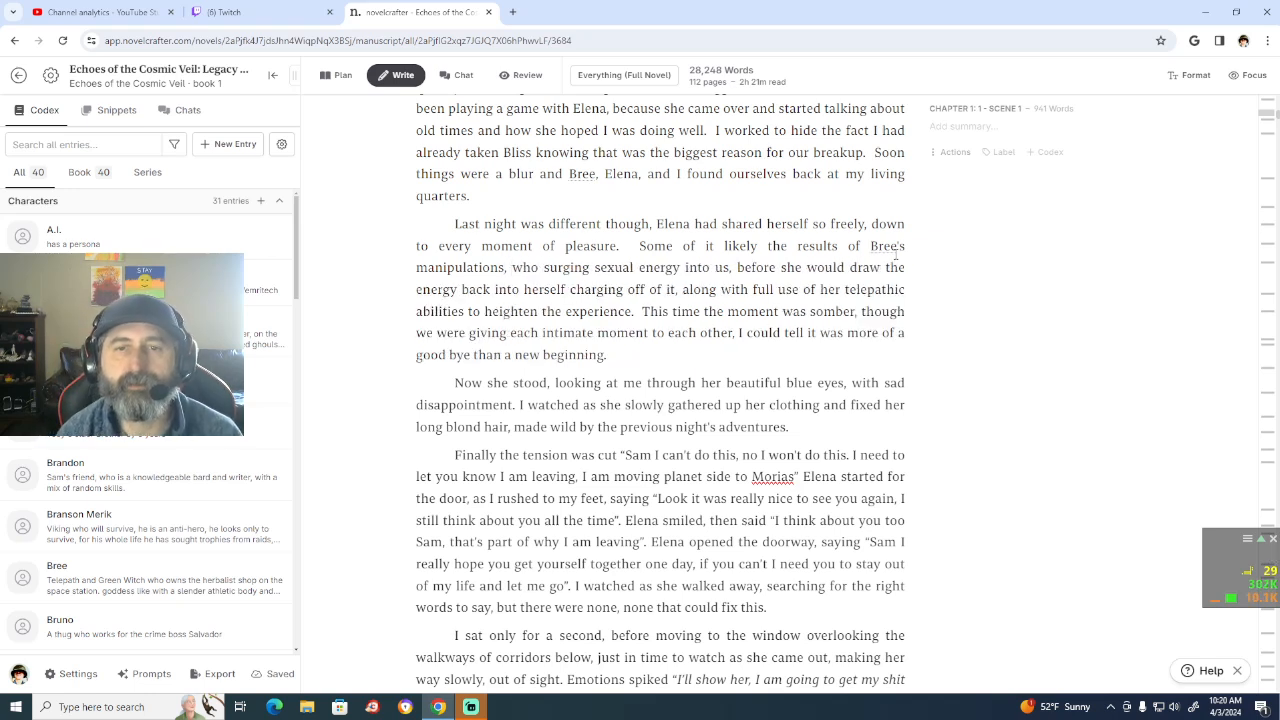
type("she")
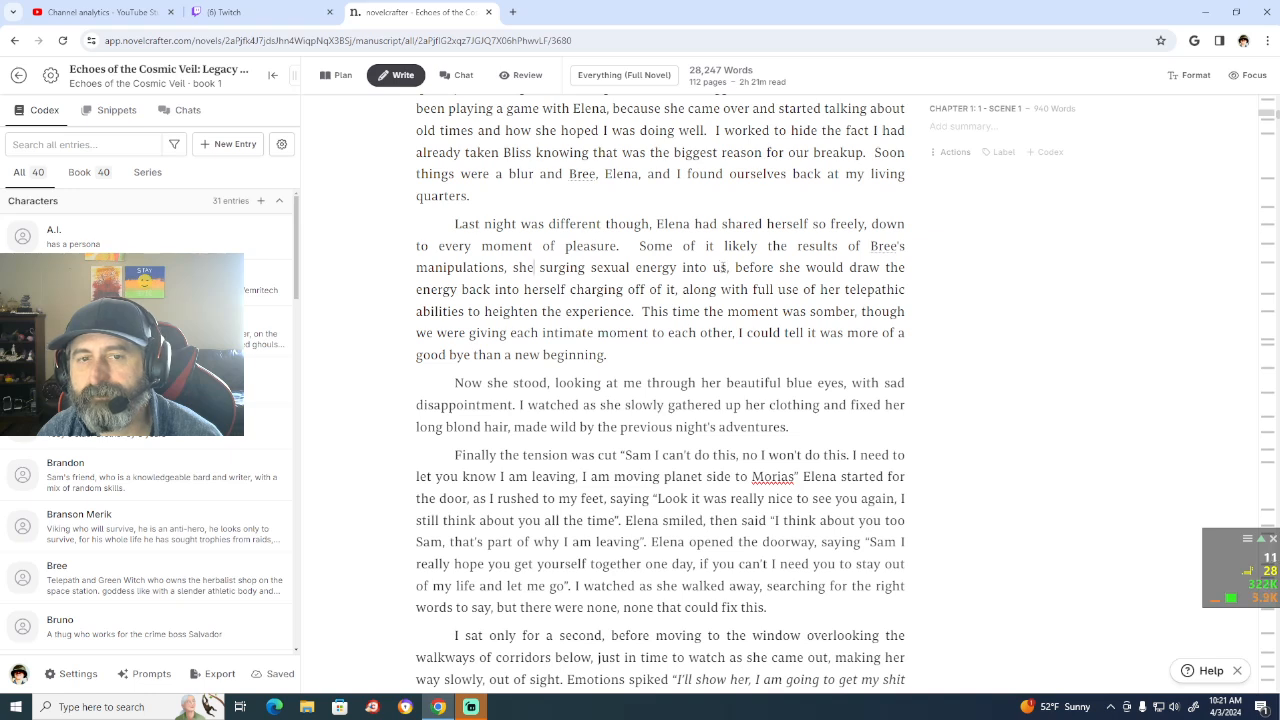
Step: Insert "bringing us to a high of climax," between "energy into us," and "before she would draw"
left_click(730, 267)
type("bringing ")
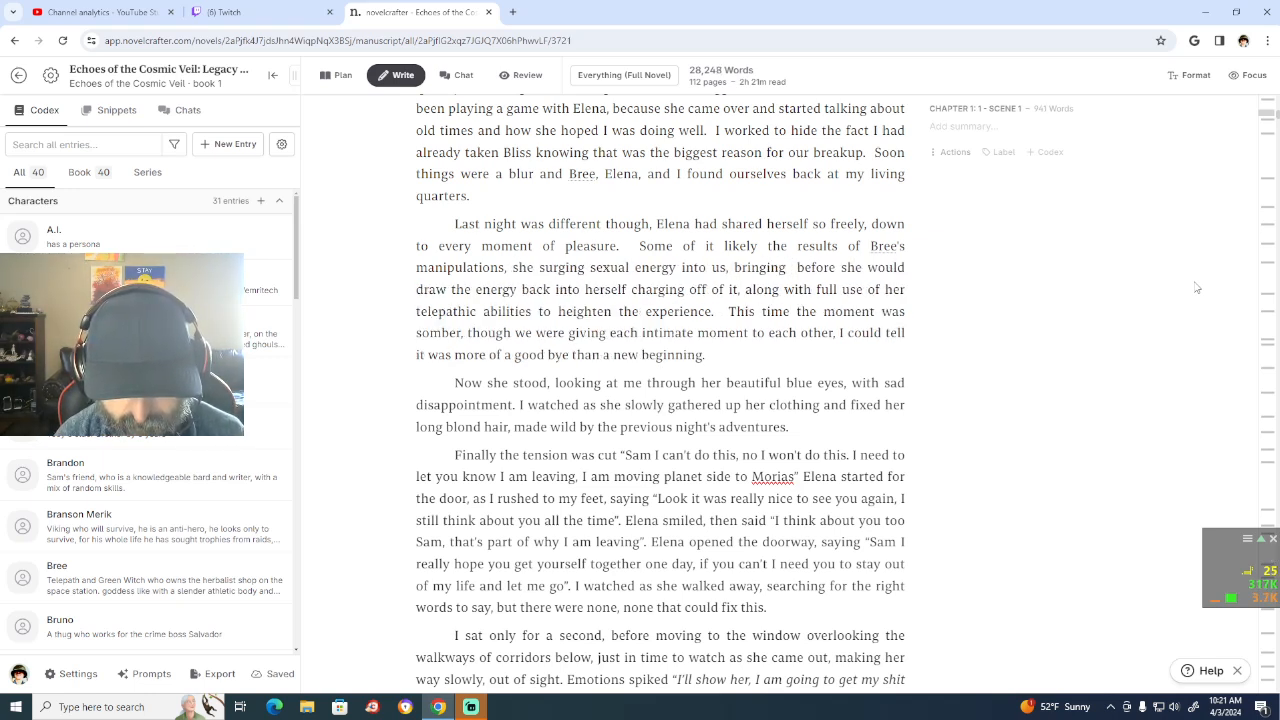
type("us to a high of climax")
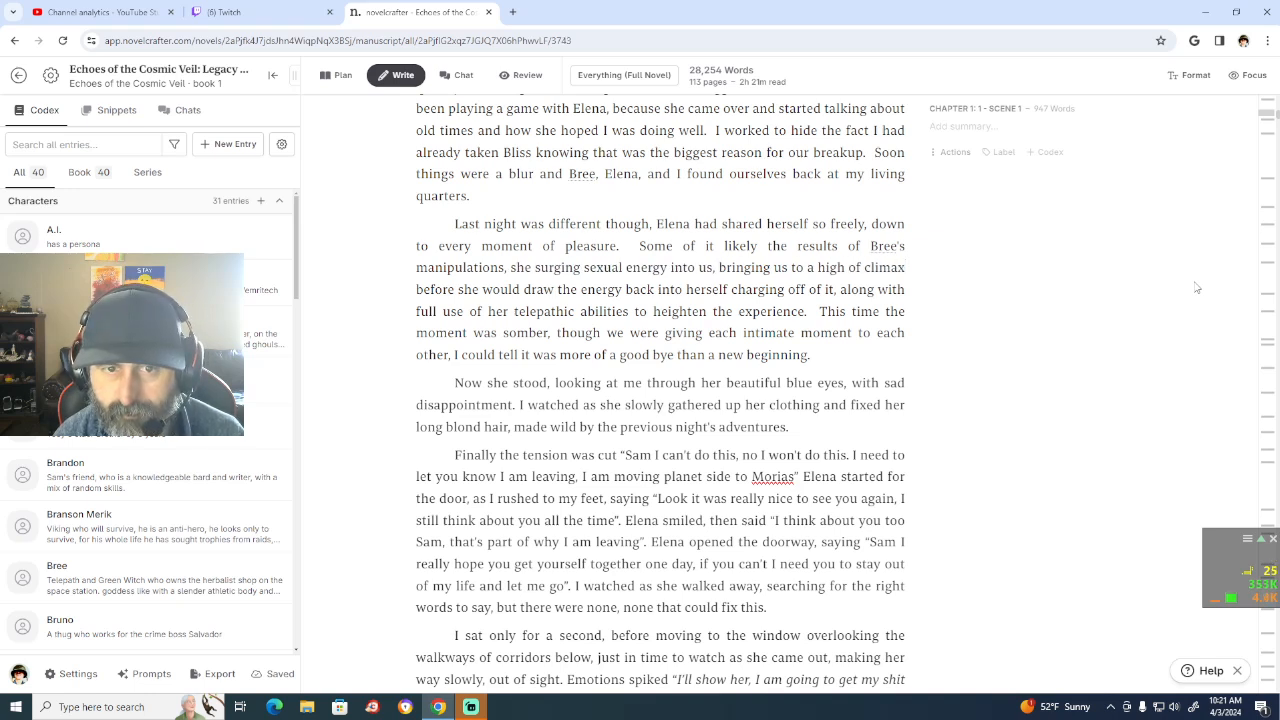
type(",")
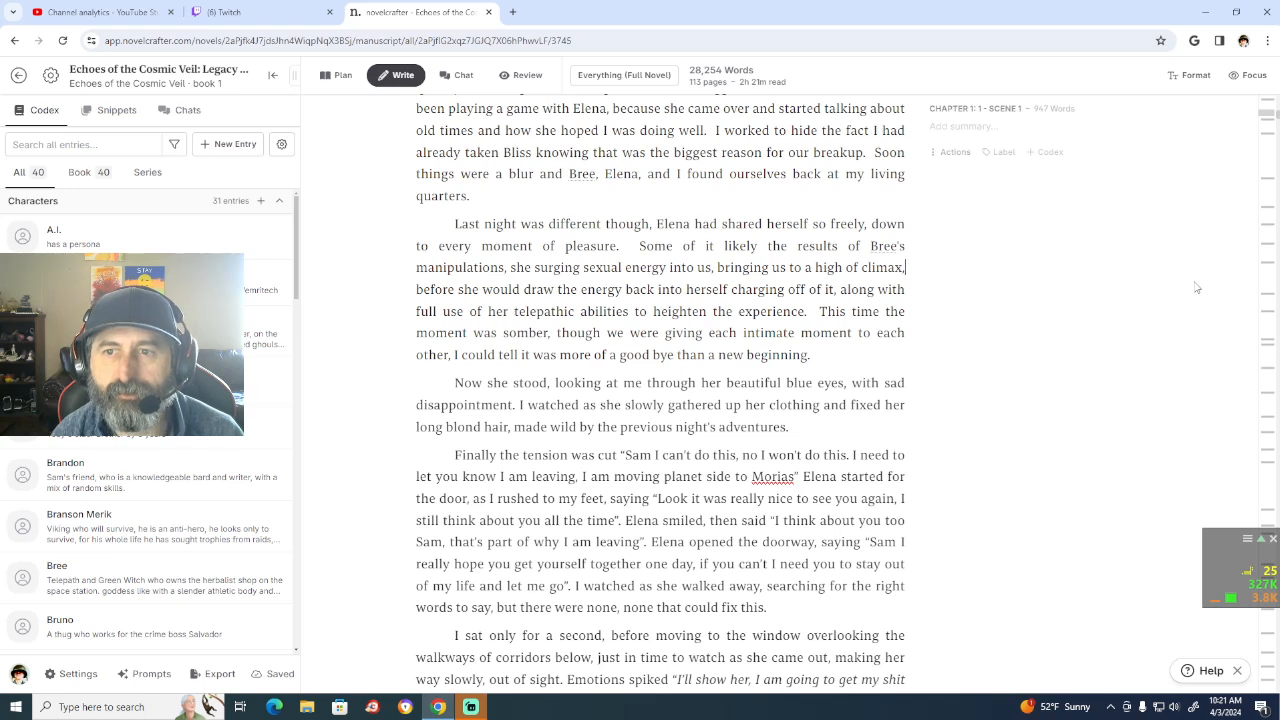
key("Left")
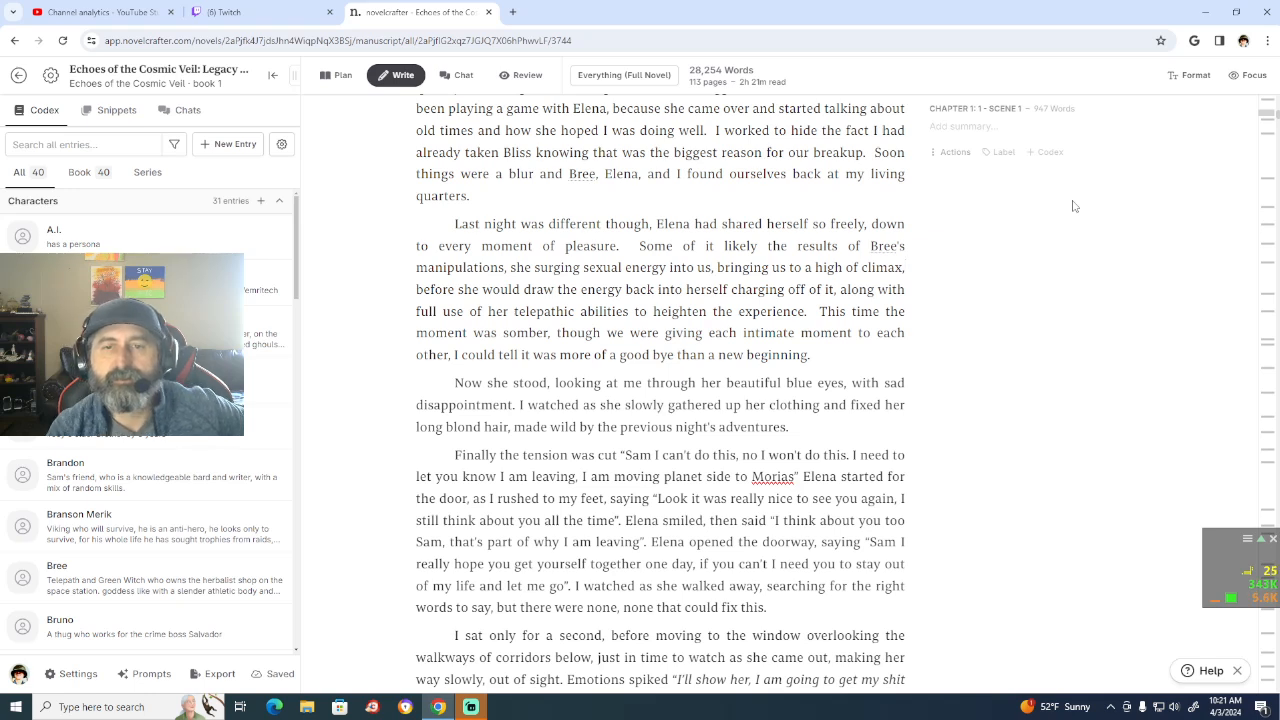
Step: Change "surging" to "surged" in "she surging sexual energy into us"
left_click(578, 267)
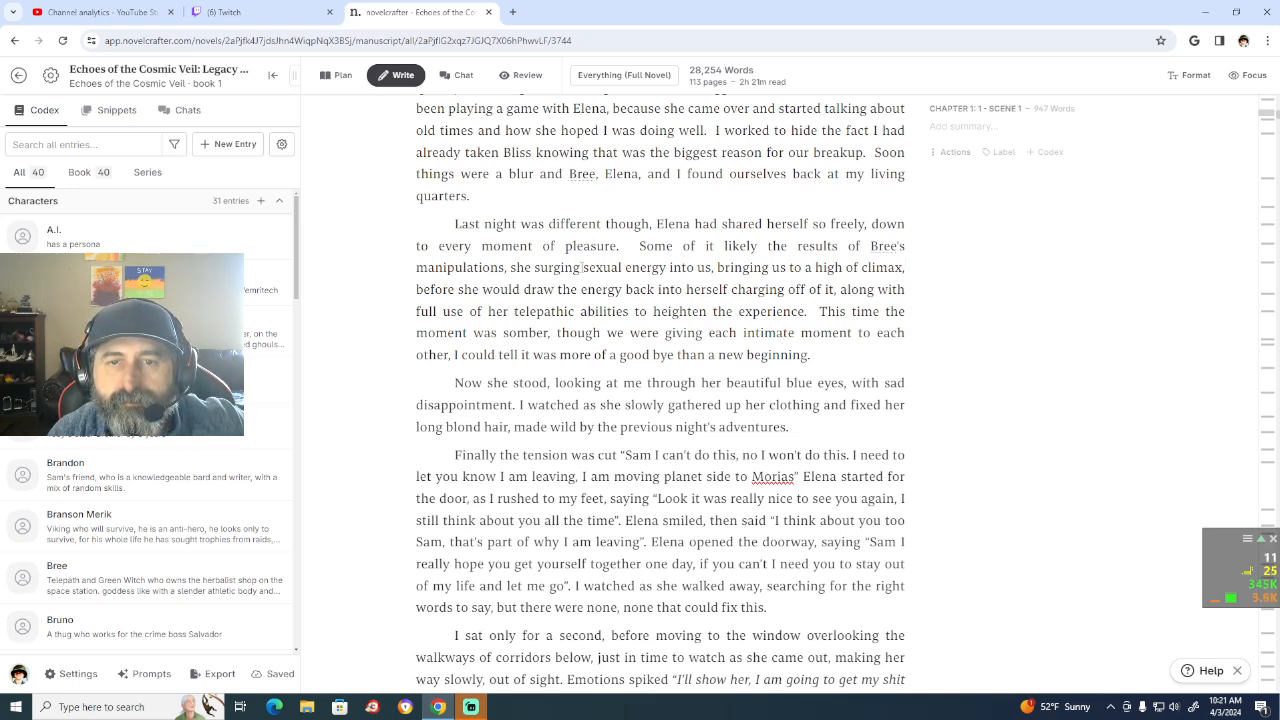
key("BackSpace")
key("BackSpace")
key("BackSpace")
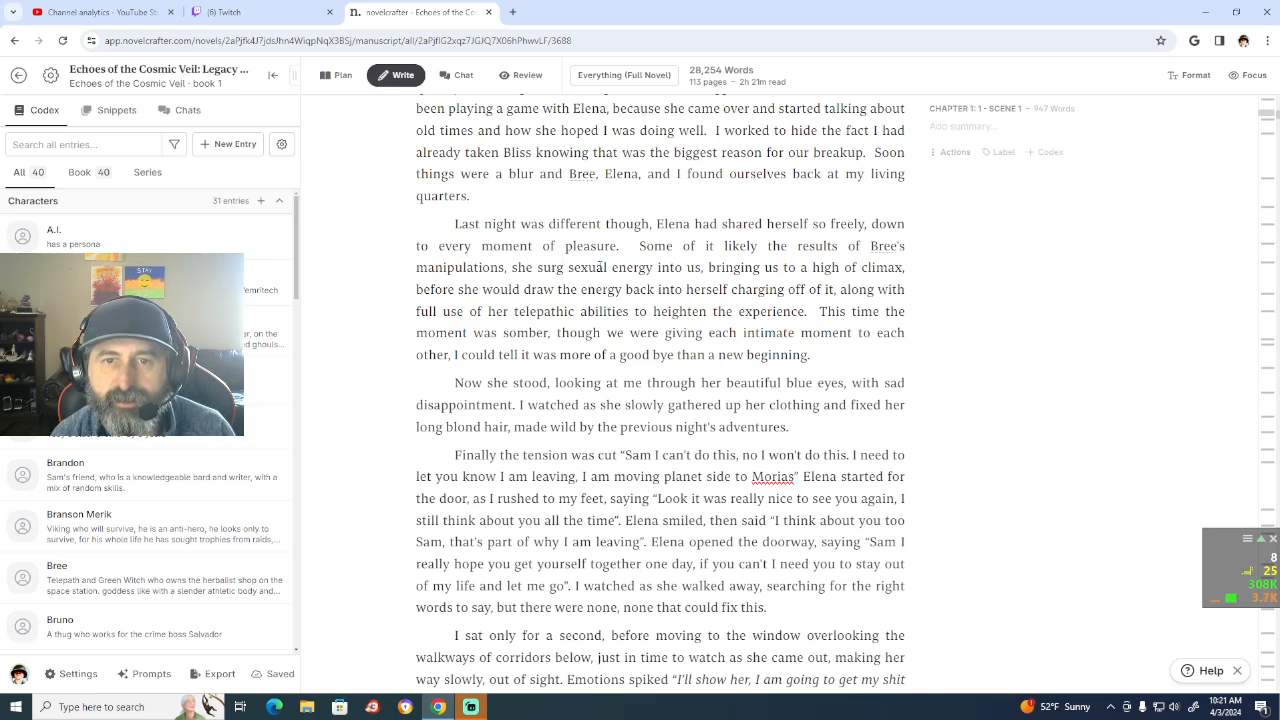
type("ed")
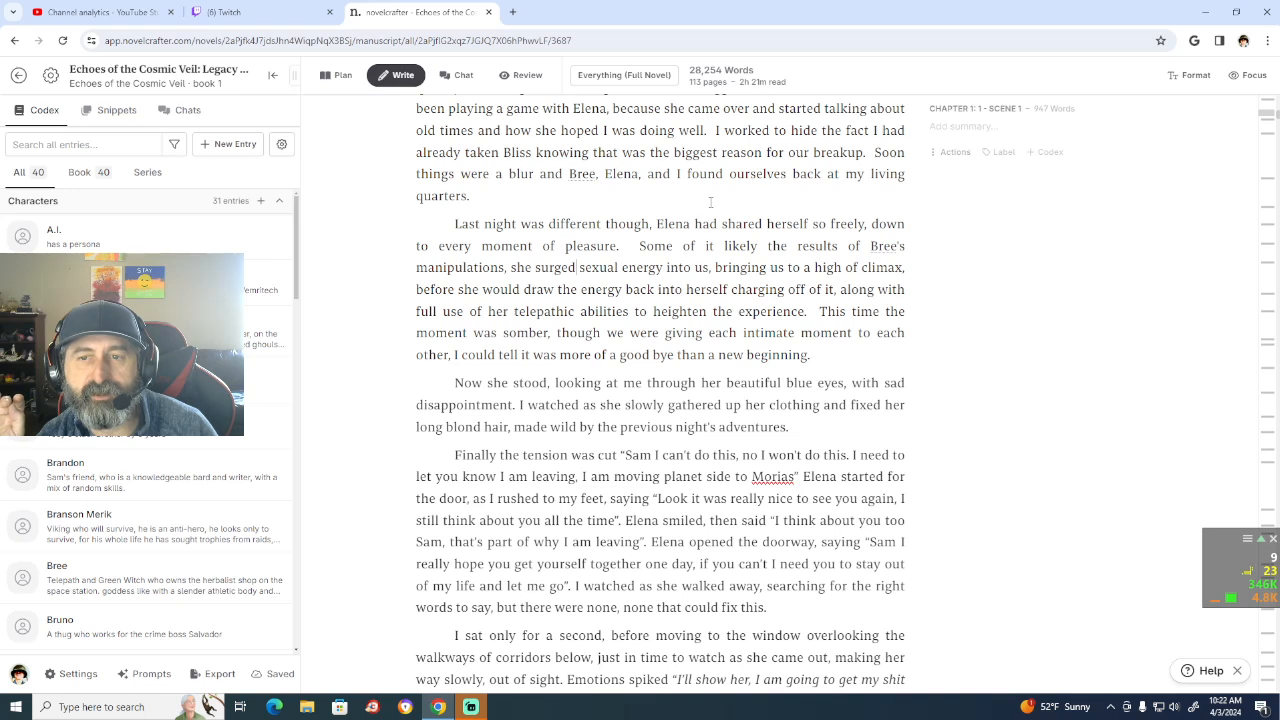
Step: Start a new sentence before "This time the moment was somber" with "Though the pleasure from the night was amazing,"
double_click(820, 311)
left_click(919, 355)
left_click(813, 311)
key("Left")
key("Left")
key("Right")
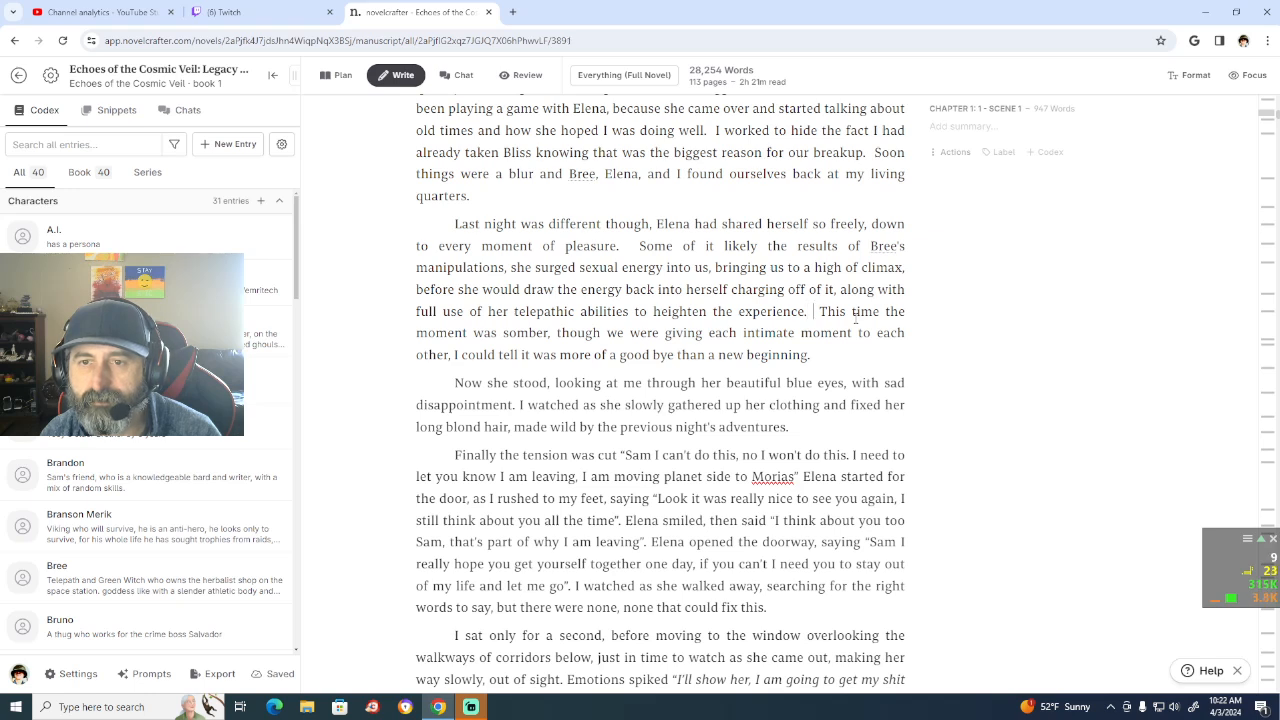
type("Though ")
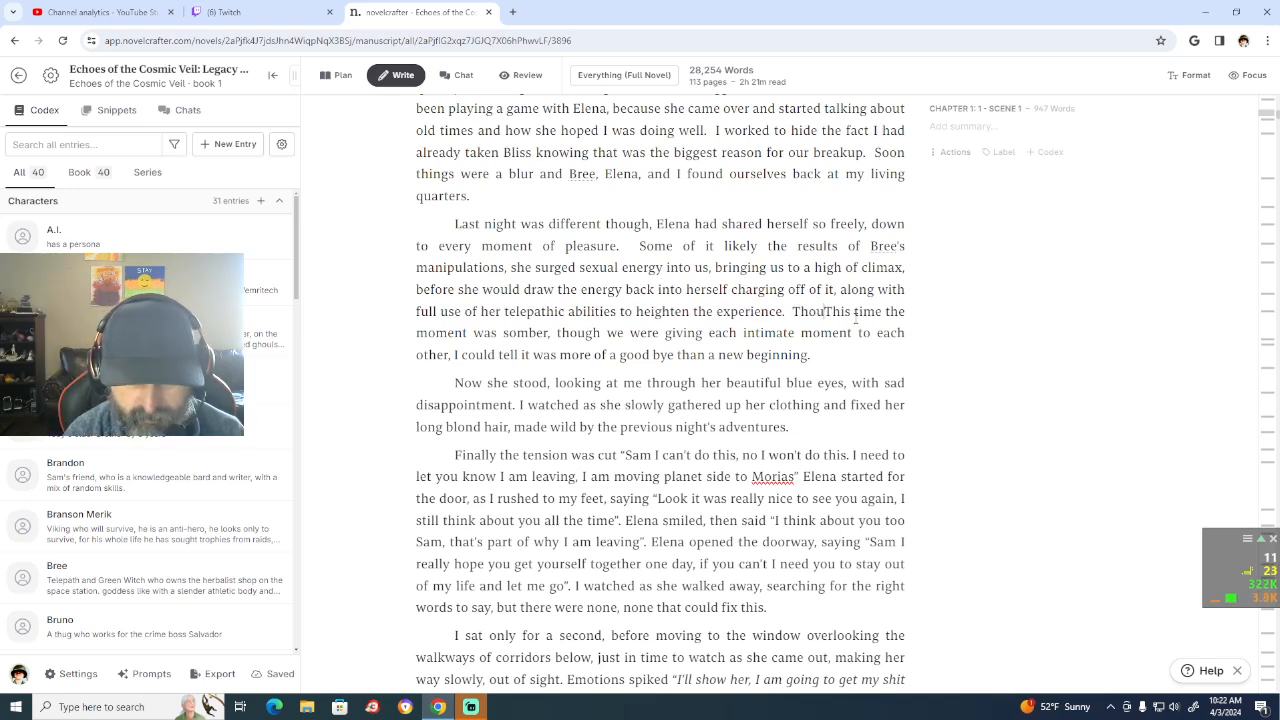
type("the p")
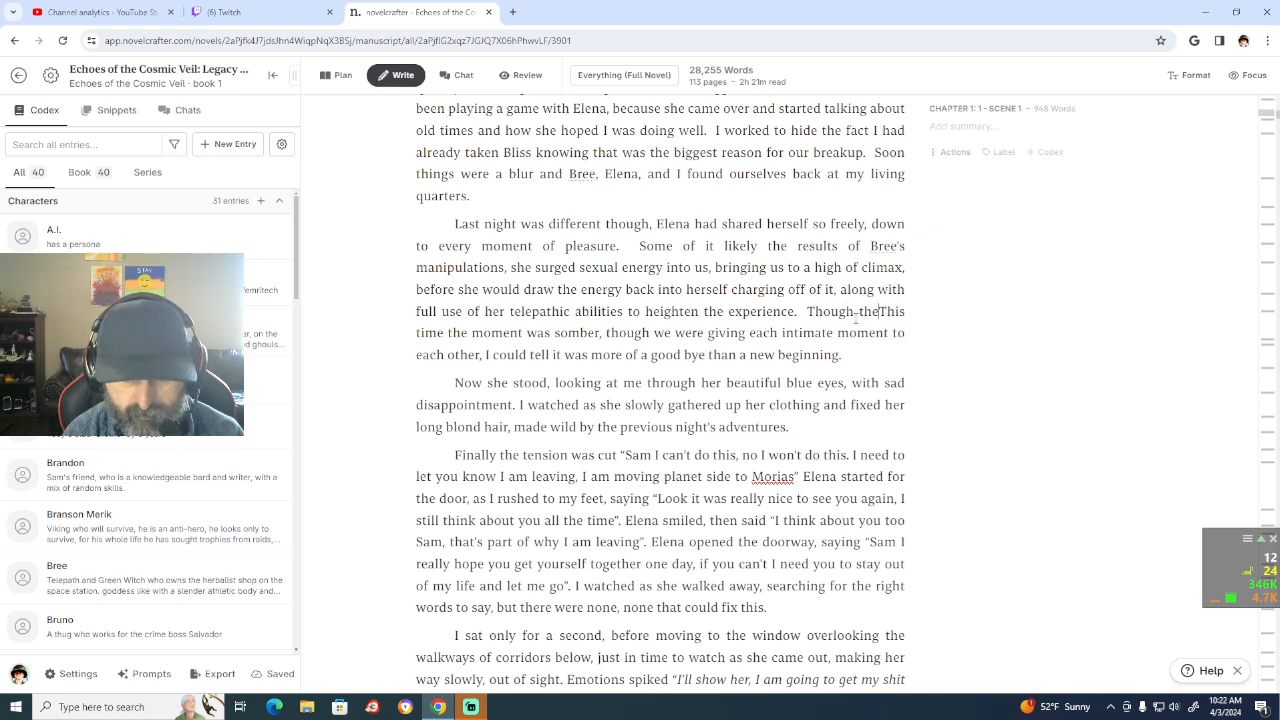
type("leasure from ")
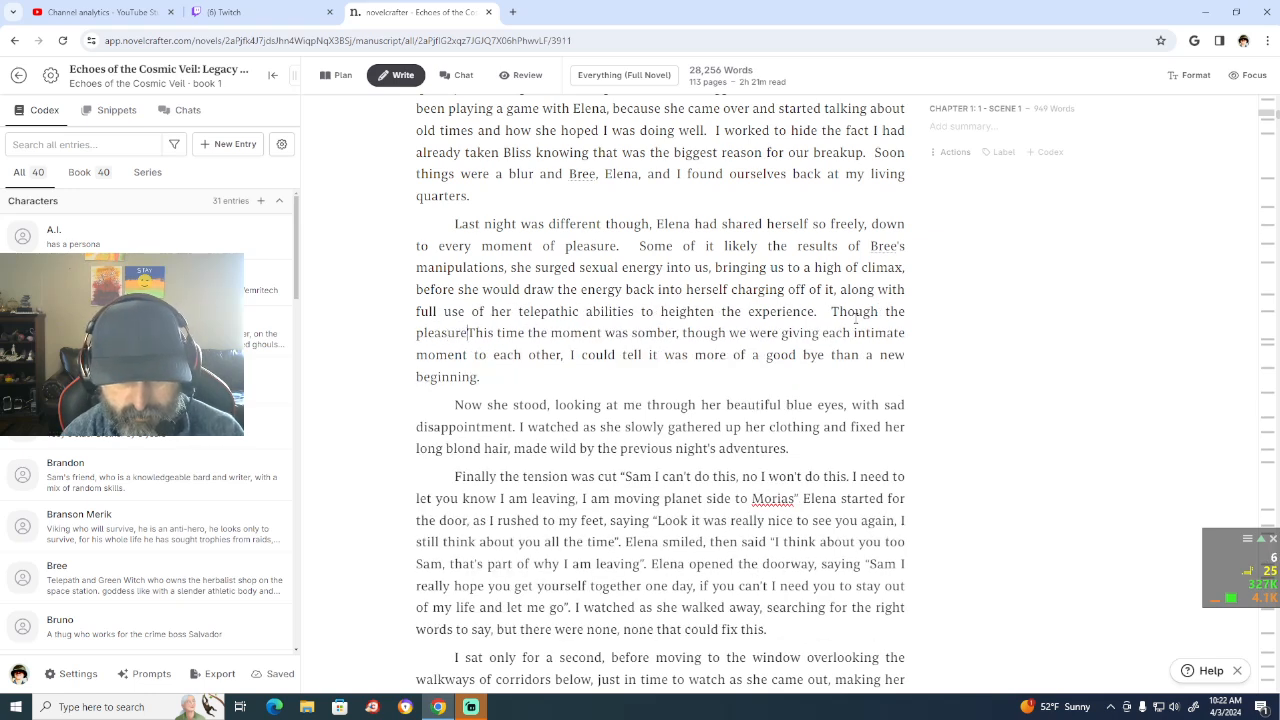
type("the night wa")
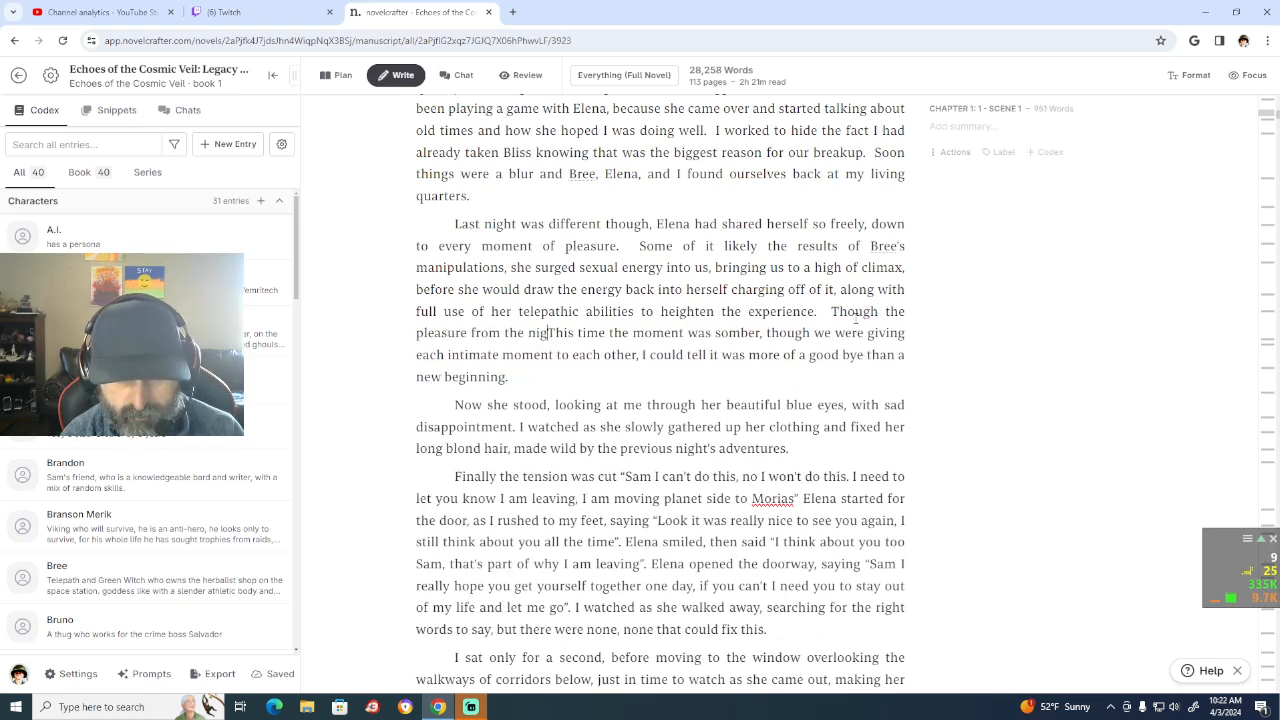
type("s amazing")
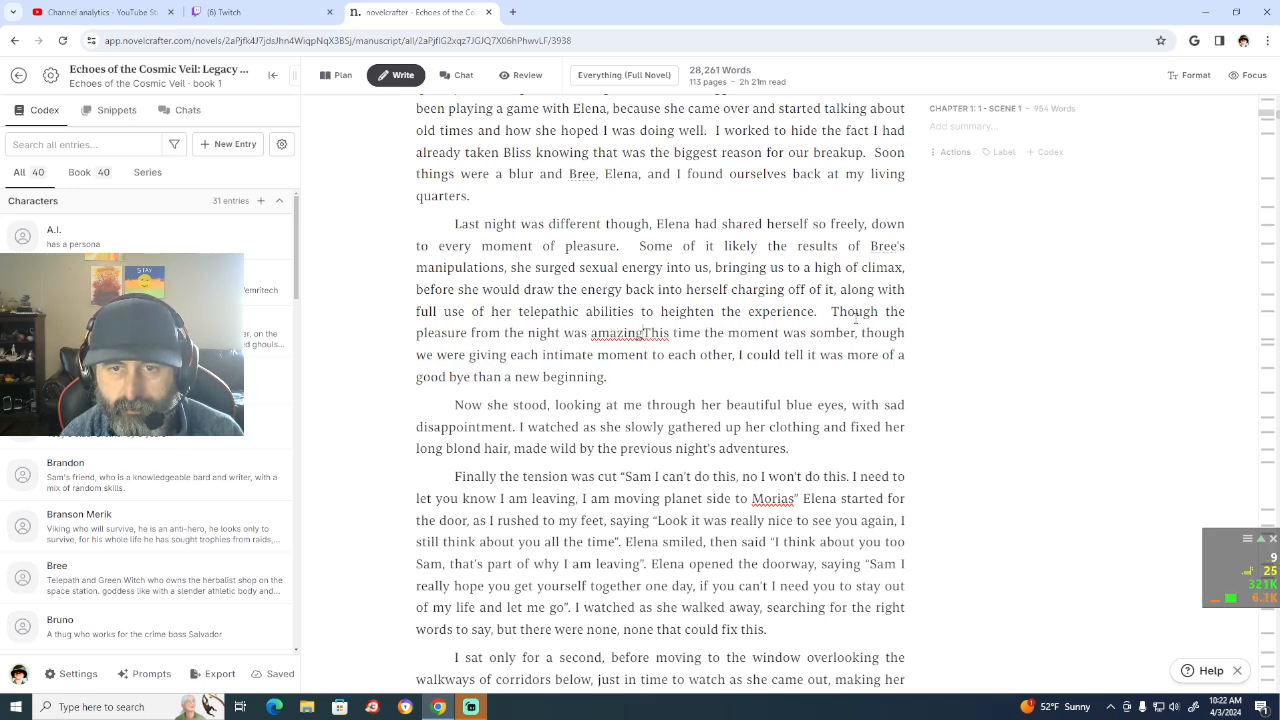
type(", I ")
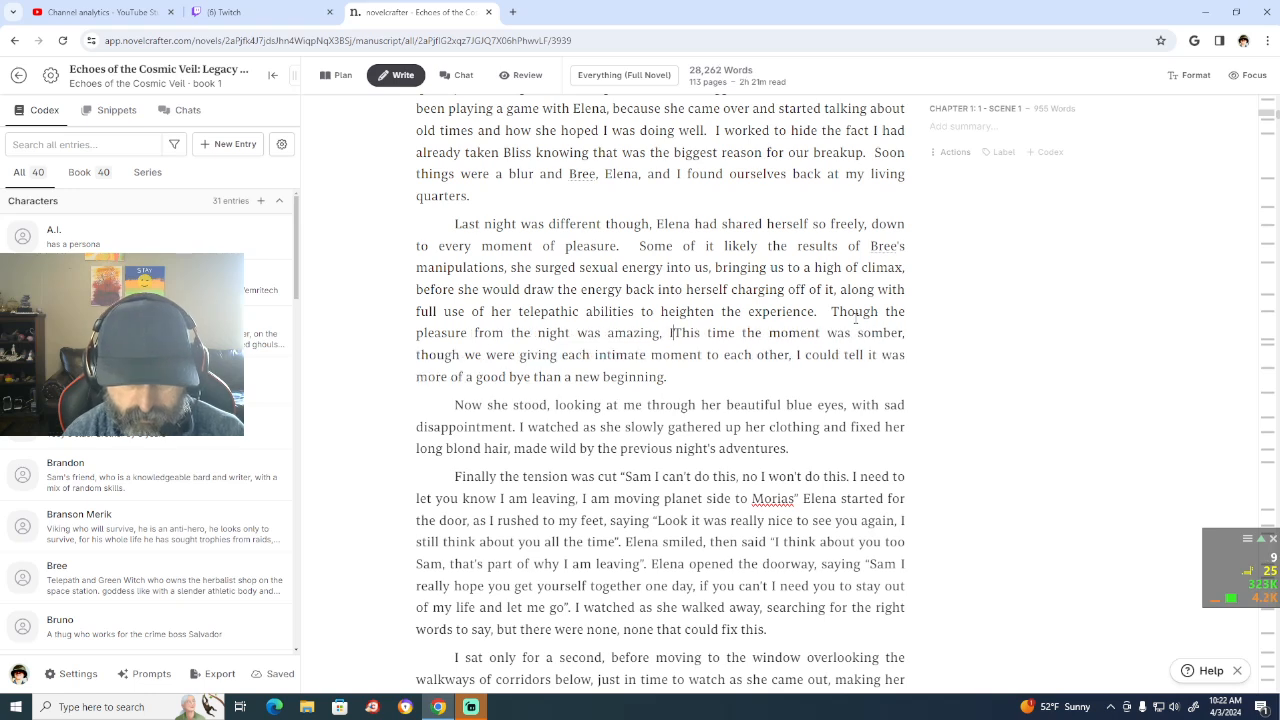
type("could tell something wqas")
Step: Finish the new sentence with "I could tell something had changed." ahead of "This time the moment was somber"
key("BackSpace")
key("BackSpace")
key("BackSpace")
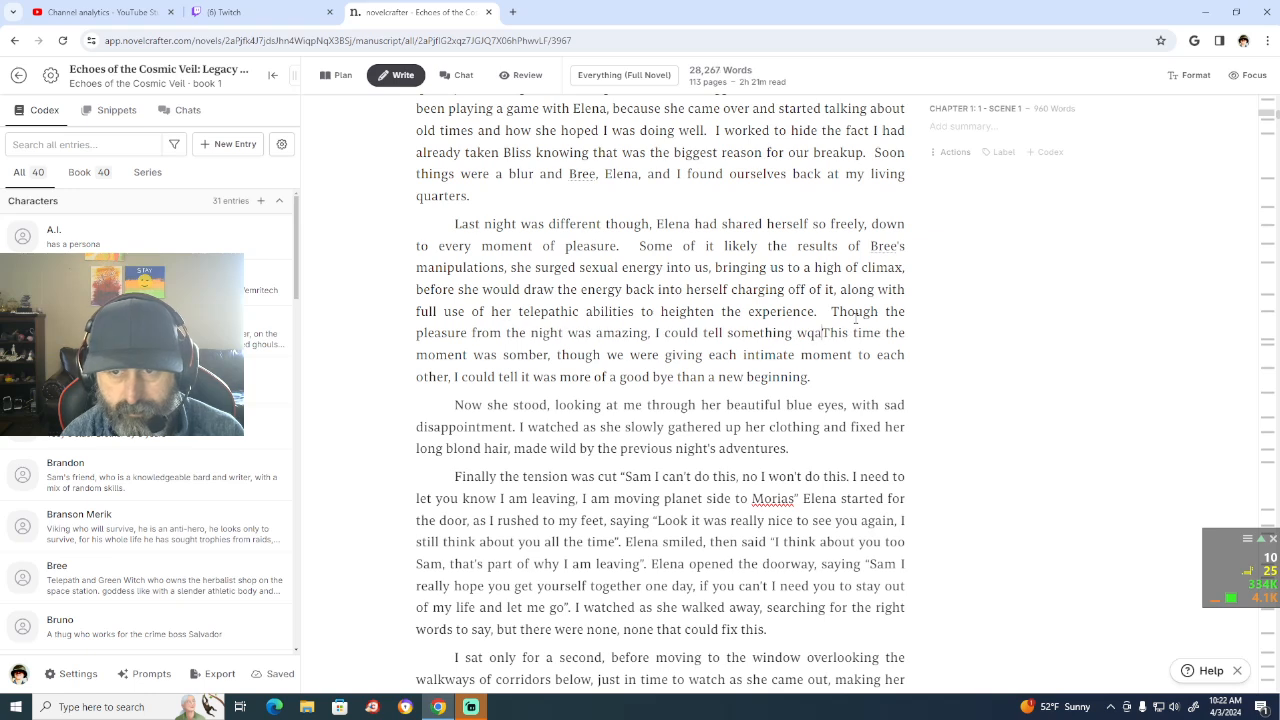
key("BackSpace")
type("a")
key("BackSpace")
key("BackSpace")
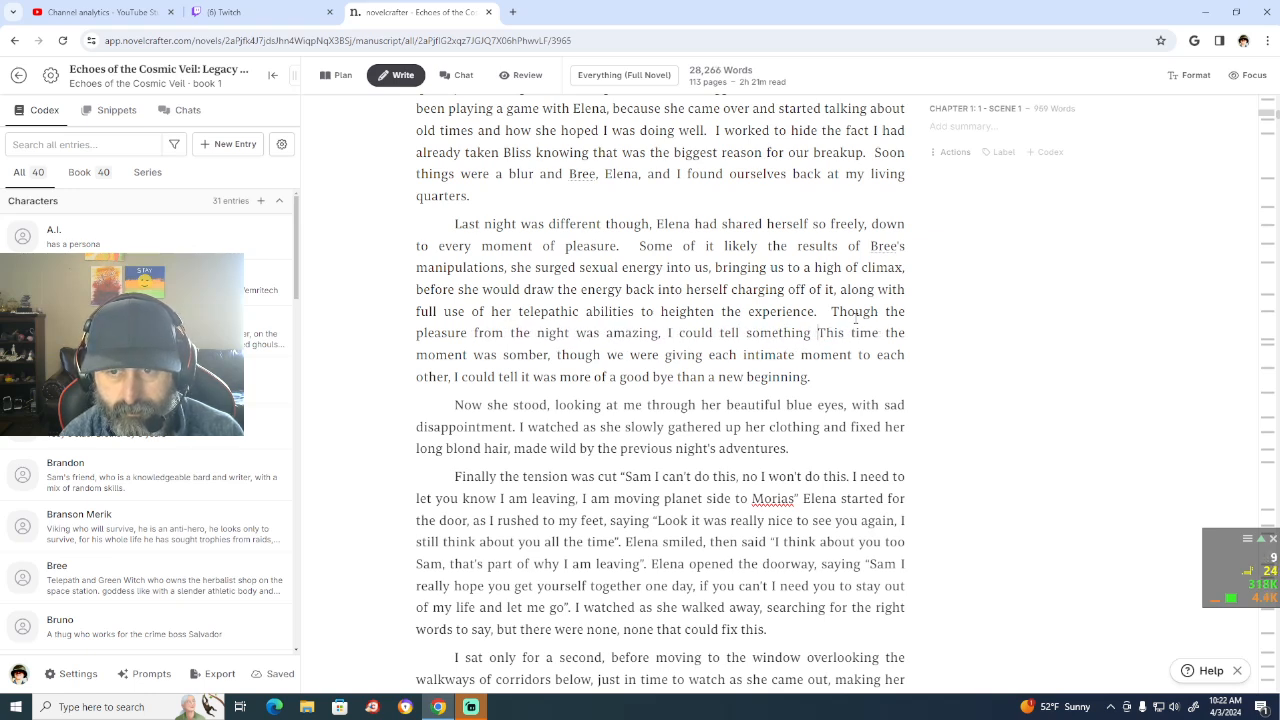
type("had chan")
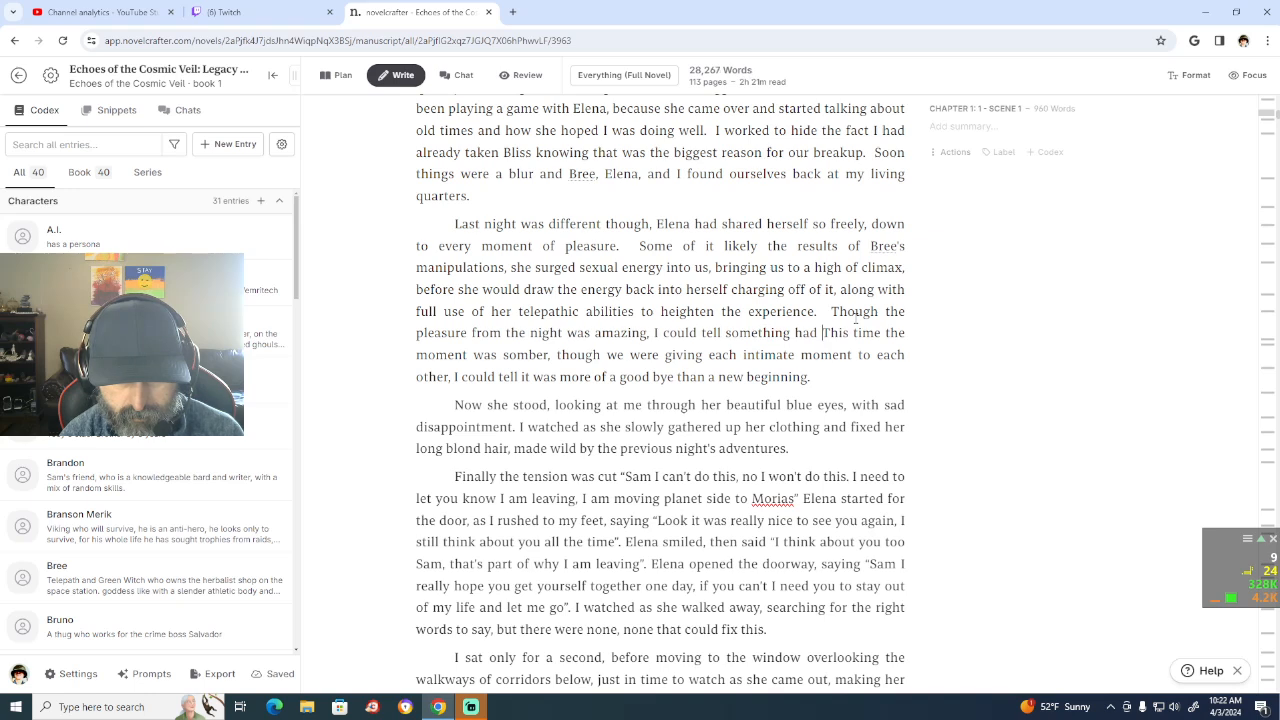
type("ged")
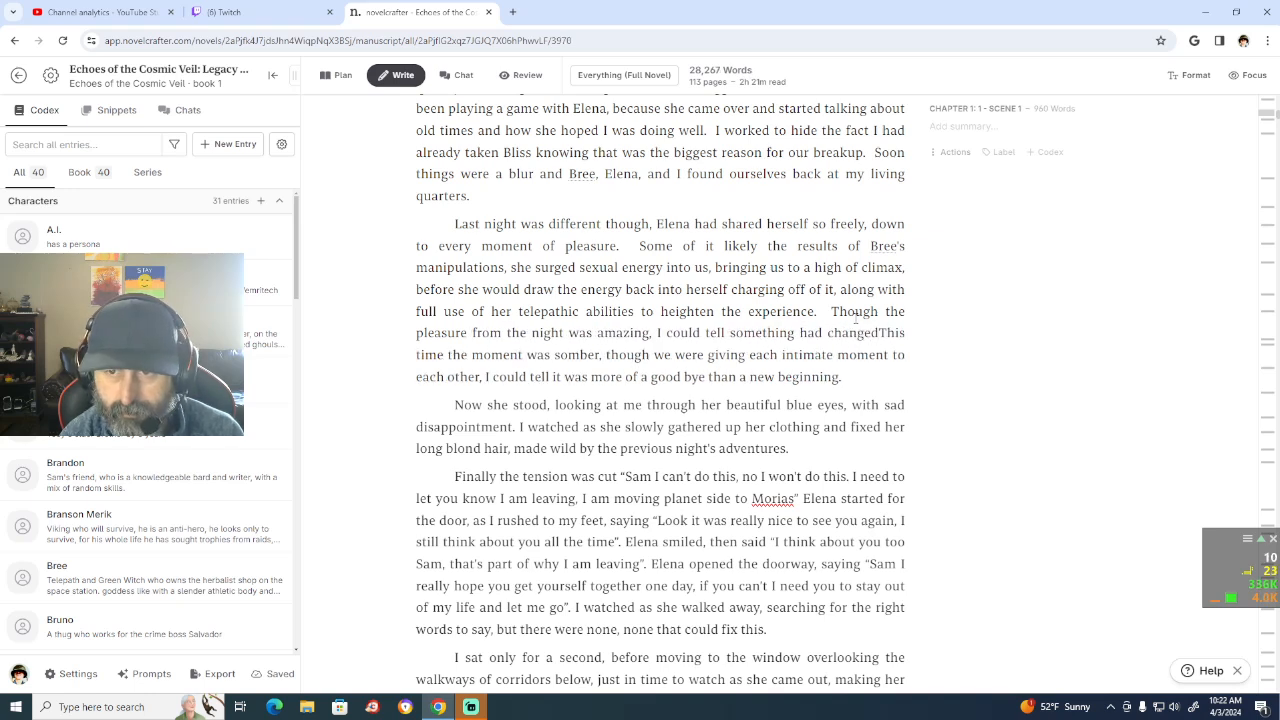
type(".")
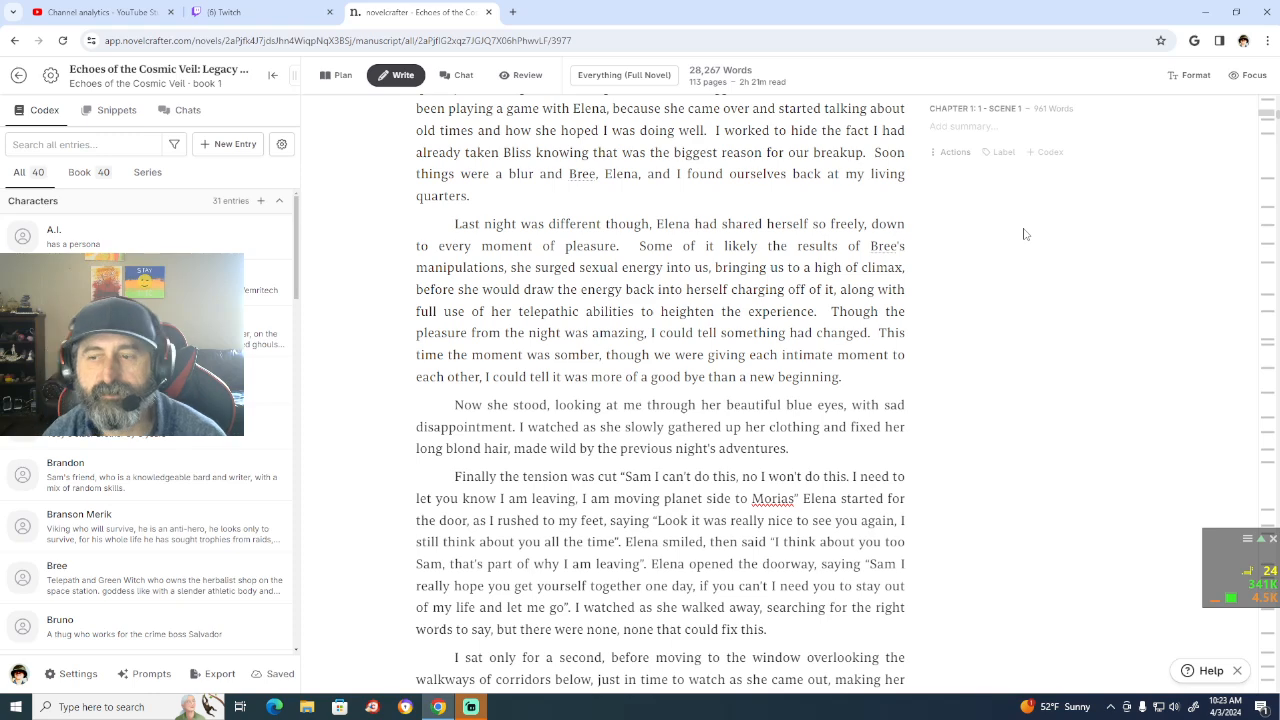
scroll(1024, 234, "down", 2)
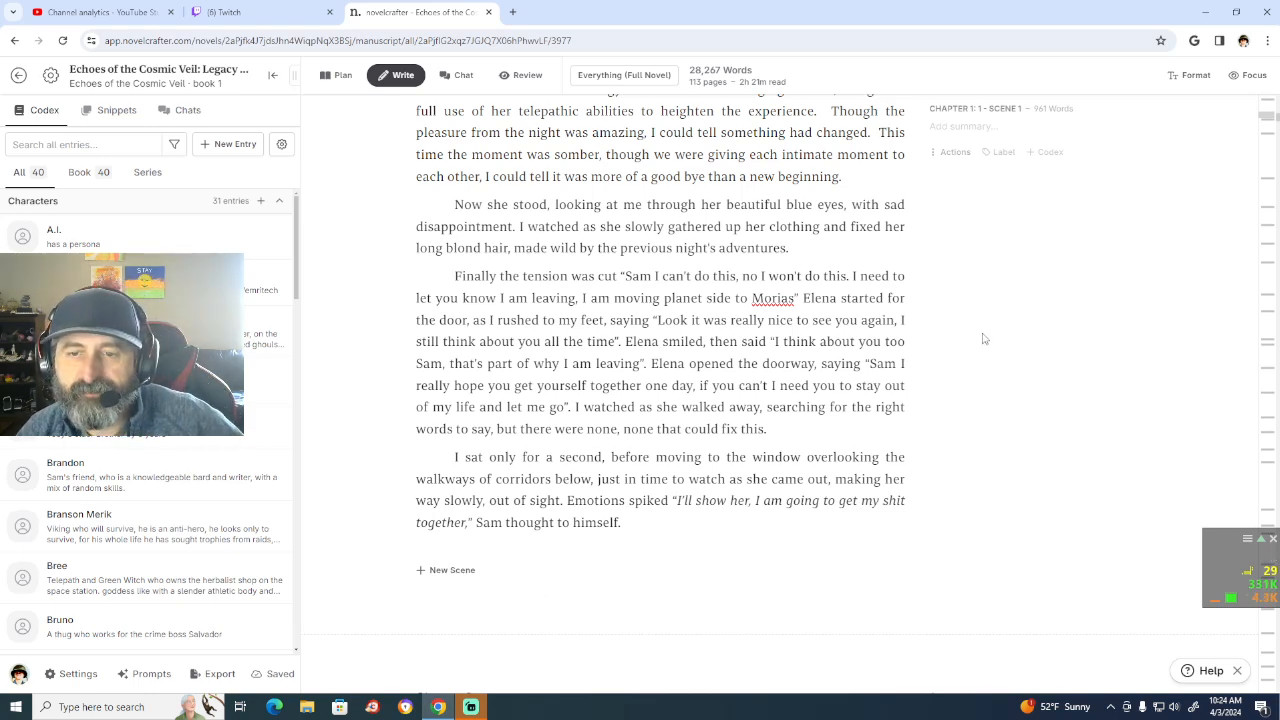
scroll(984, 340, "up", 2)
scroll(984, 340, "up", 1)
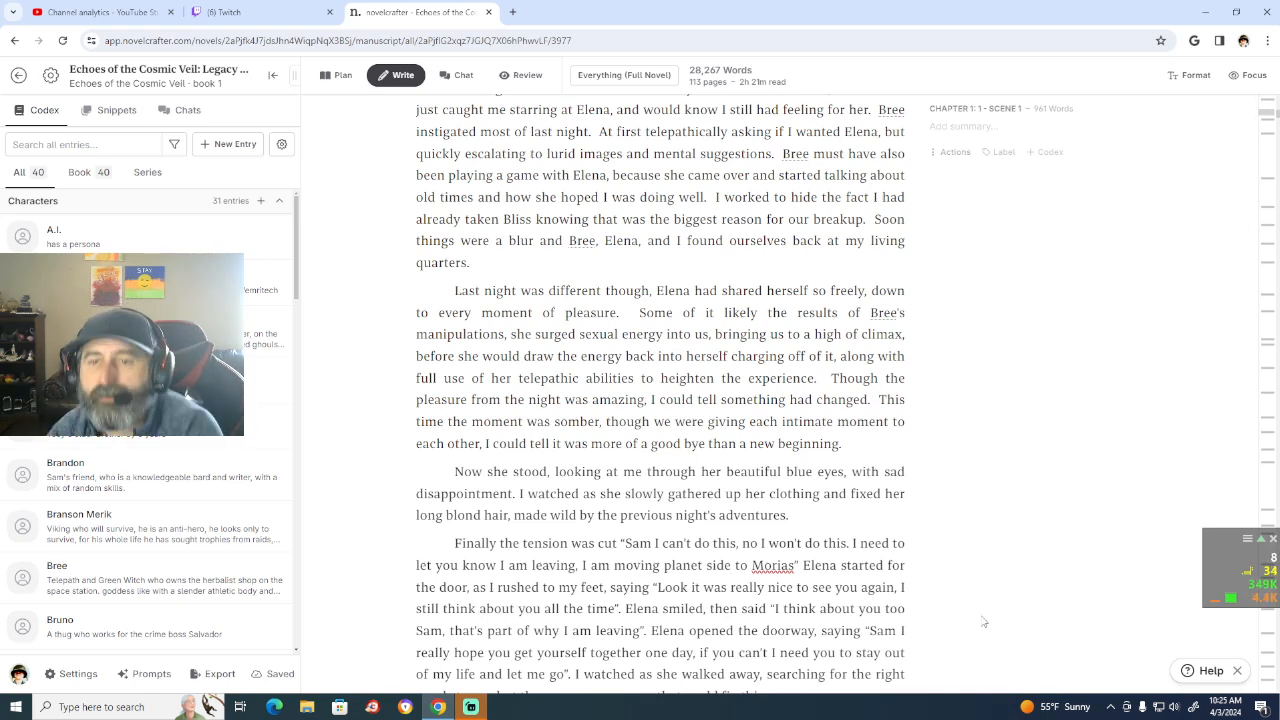
Step: Start a new paragraph after "than a new beginning." with "Shortly after we finished, Bree"
scroll(982, 604, "down", 1)
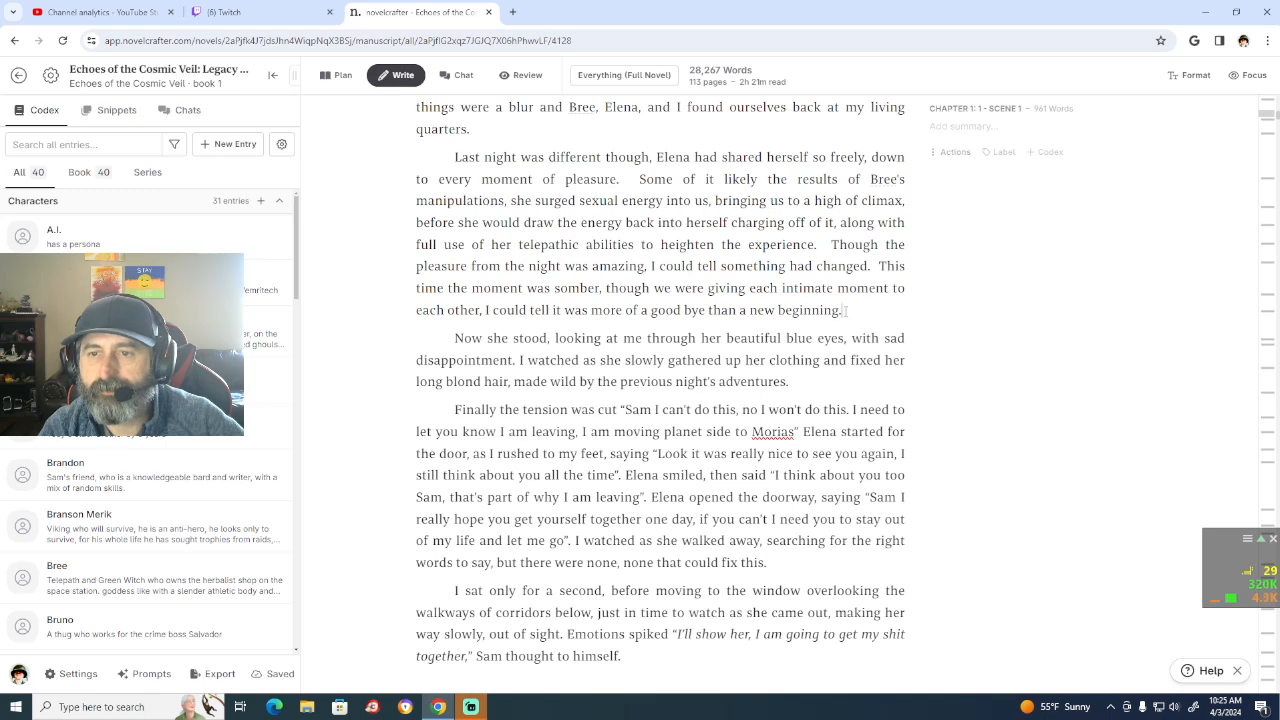
left_click(849, 309)
key("Return")
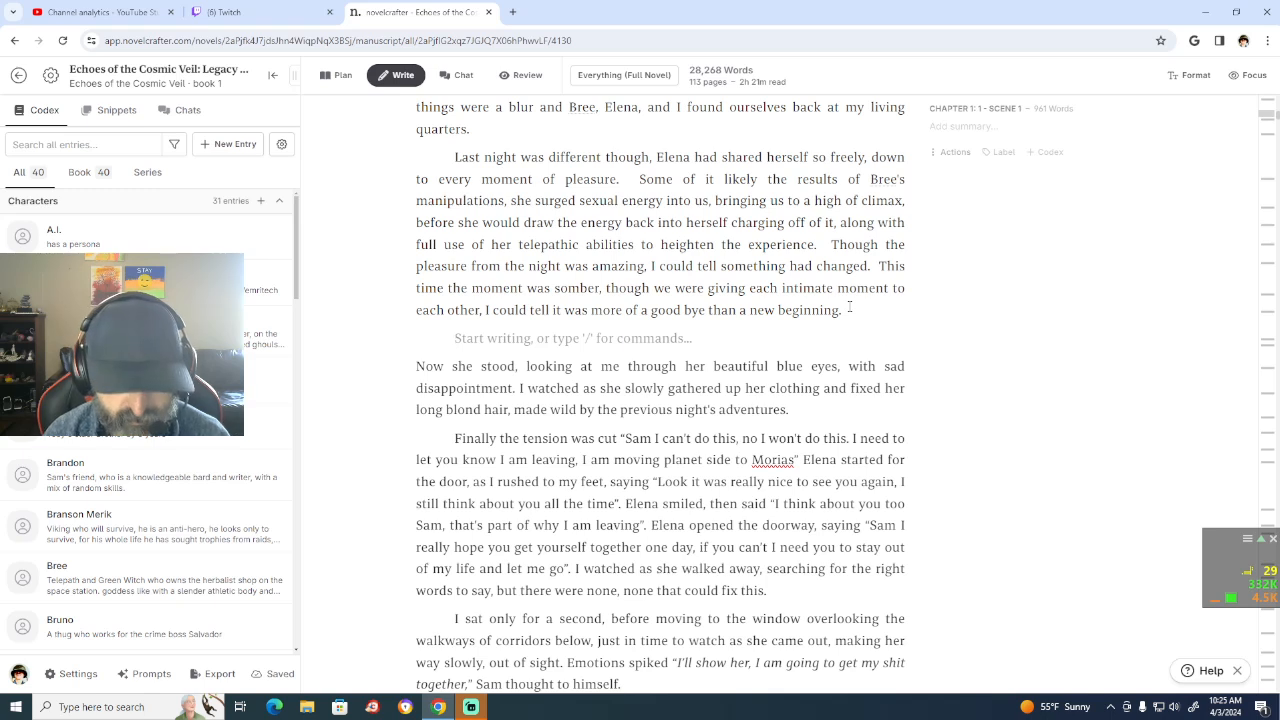
type("Shortly")
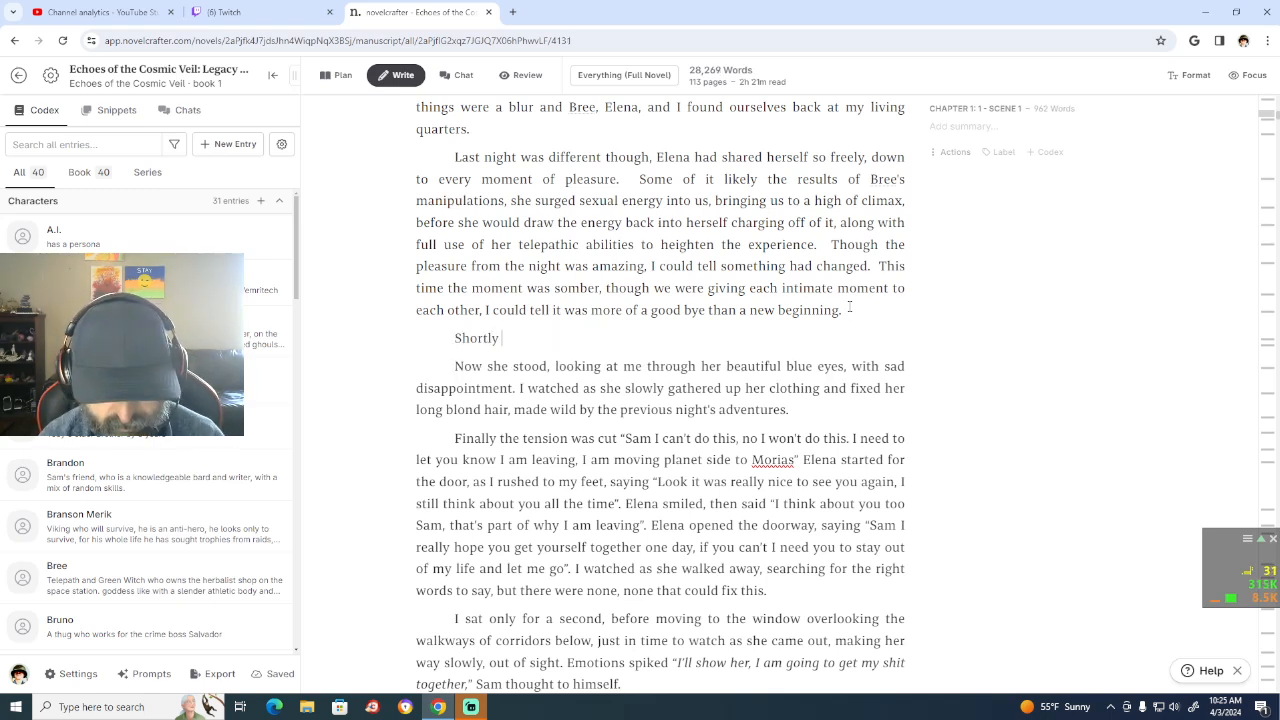
type(" after we fi")
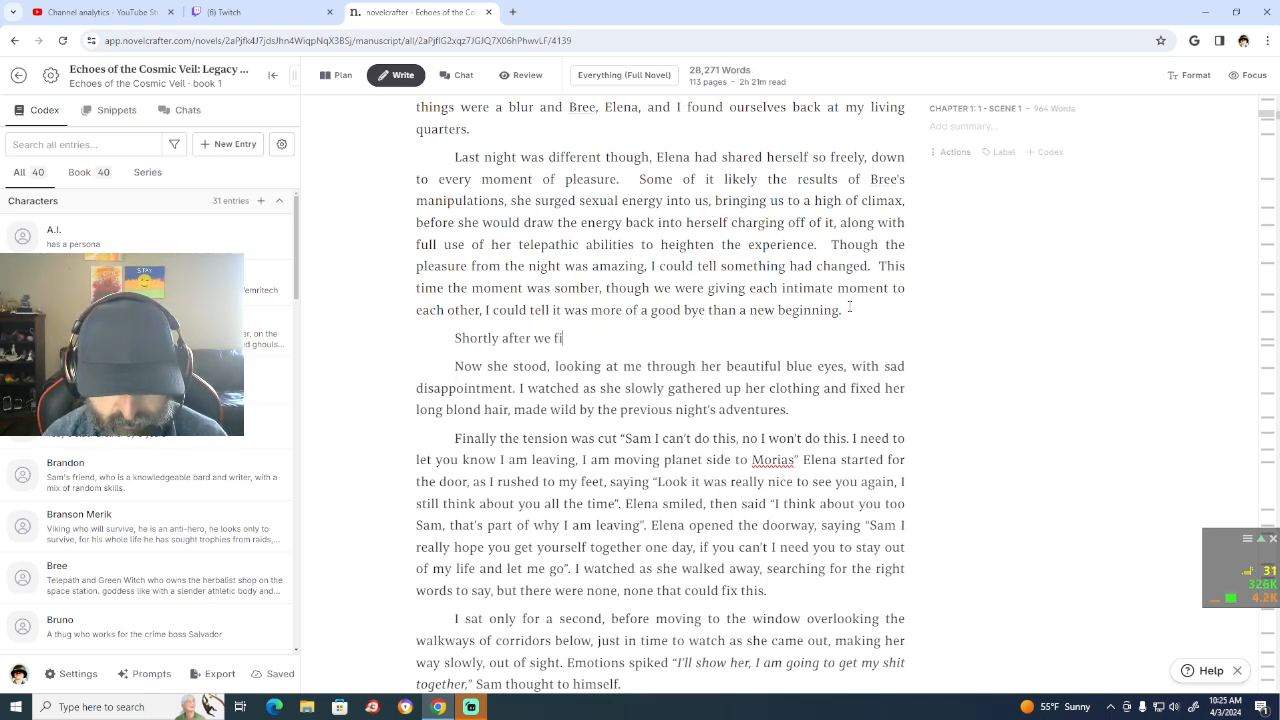
type("nished")
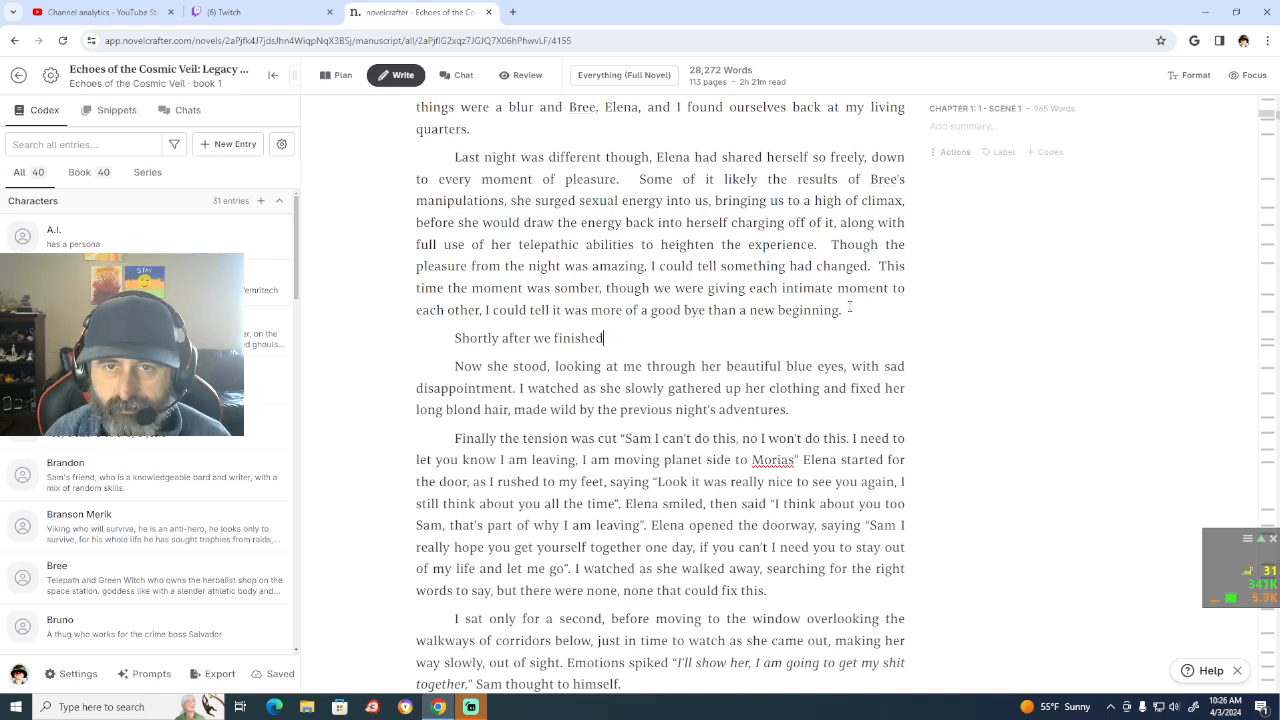
type(", Bree")
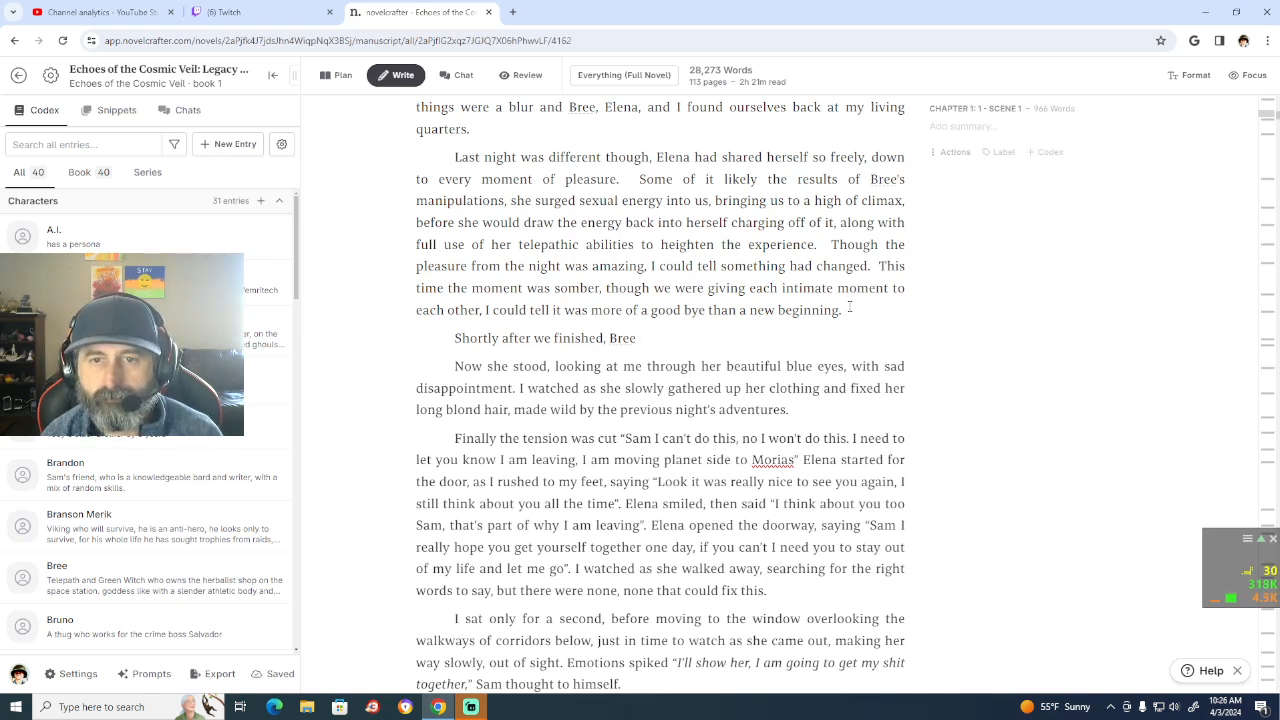
Step: Continue the new paragraph's opening sentence with "thanked Elena and I for all the fun"
type("thanked")
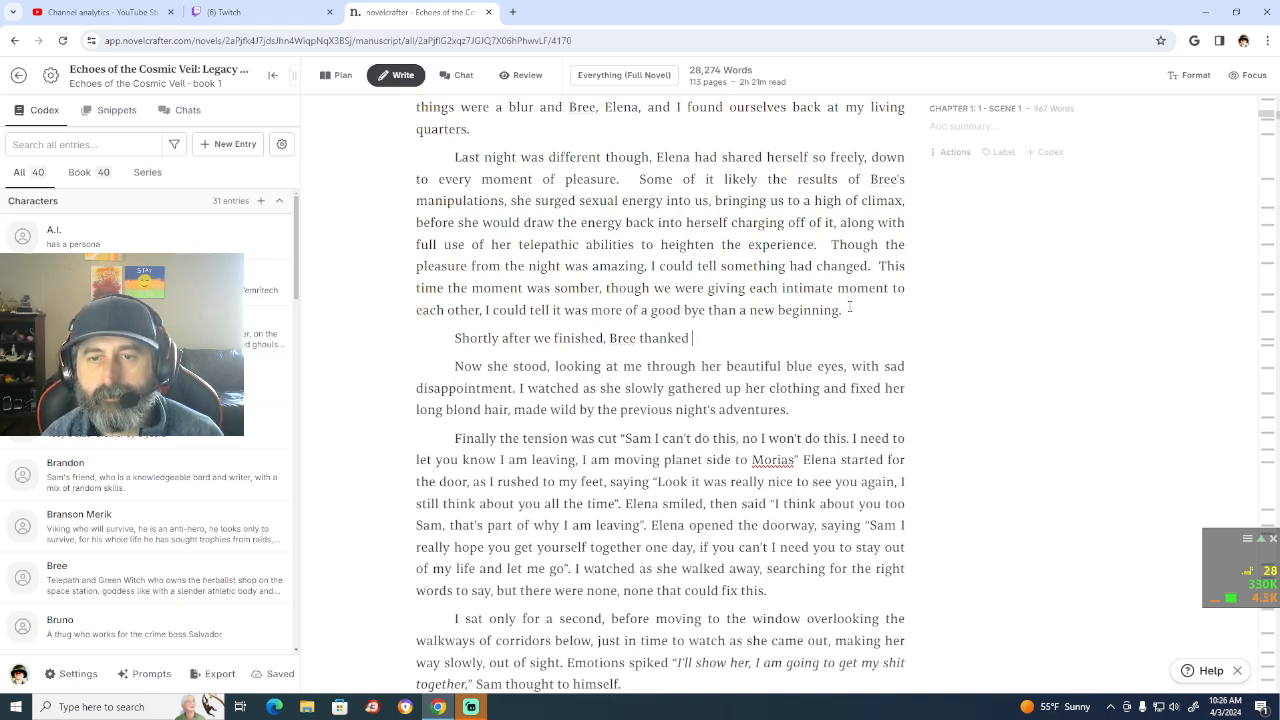
key("BackSpace")
key("BackSpace")
key("BackSpace")
key("BackSpace")
key("BackSpace")
key("BackSpace")
key("BackSpace")
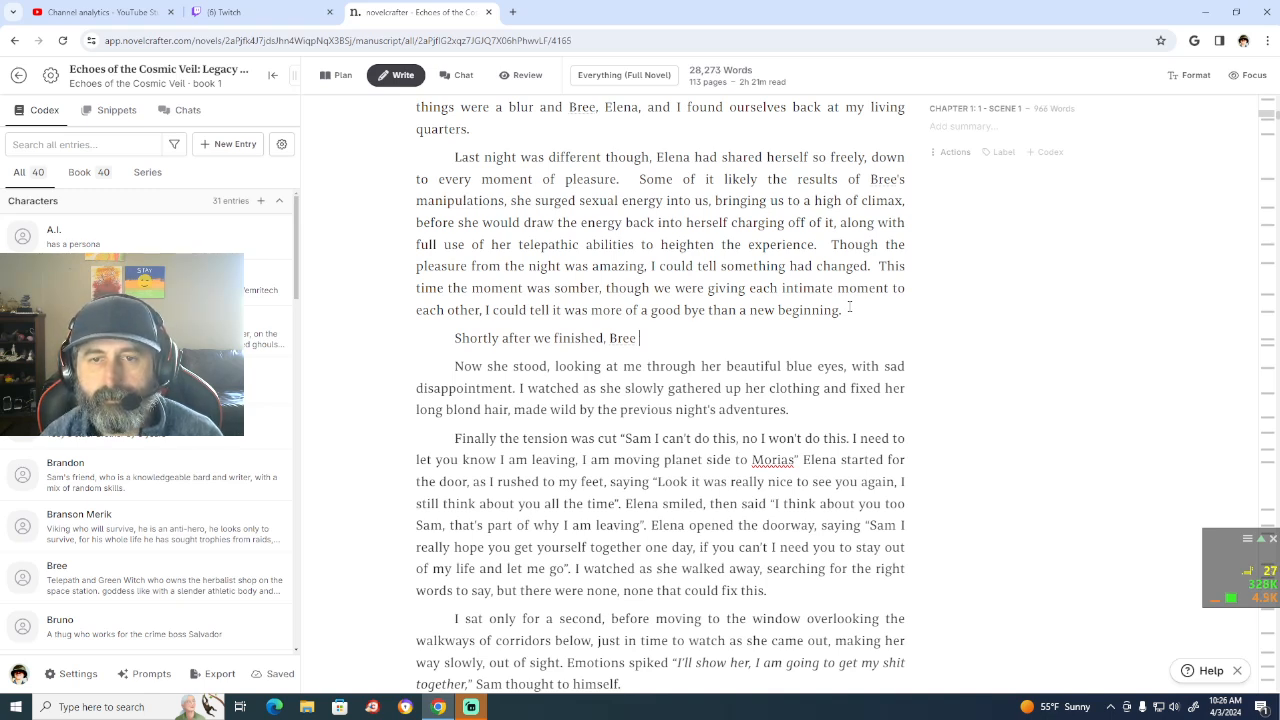
type("thanked")
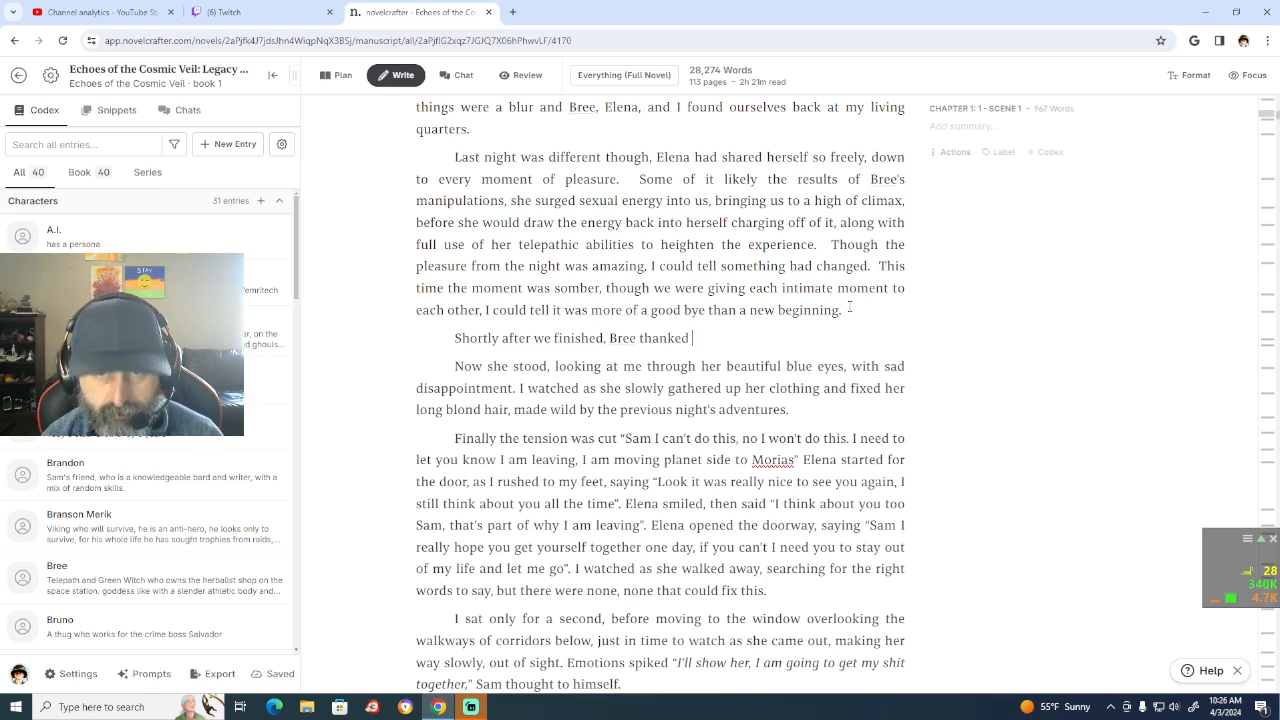
type("E")
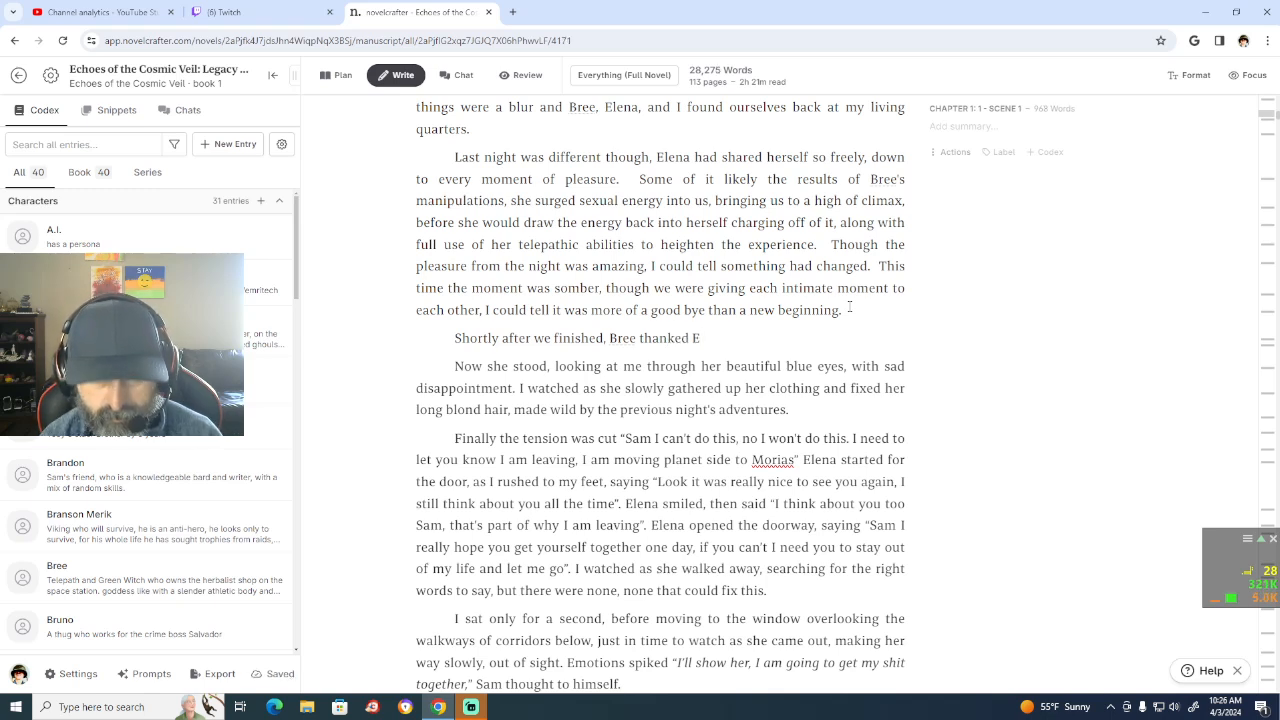
type("lena ")
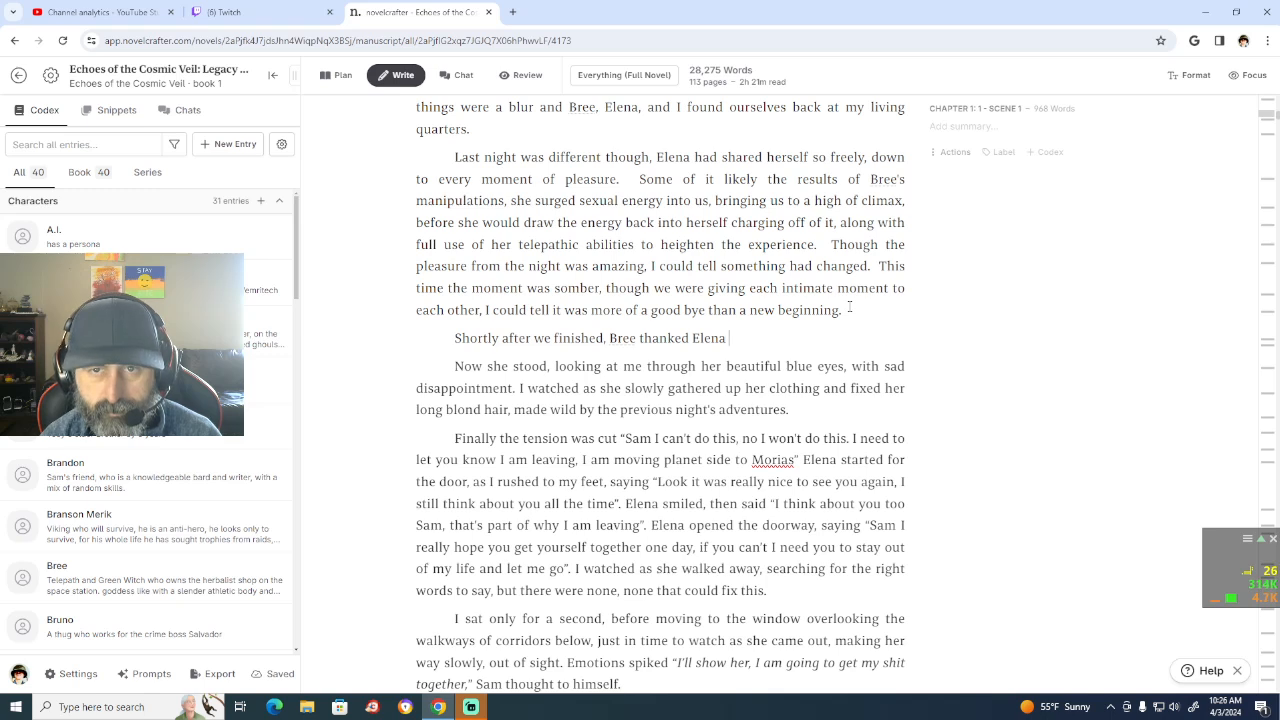
type("and I for")
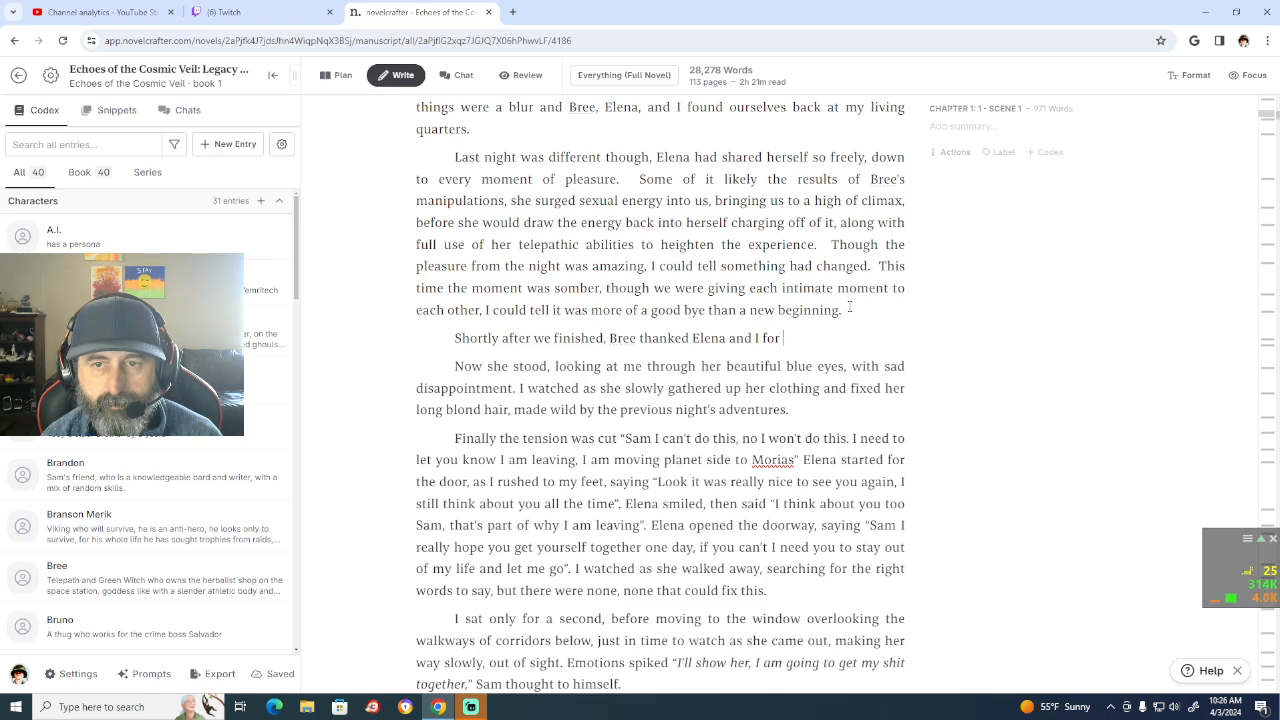
type("all the fun")
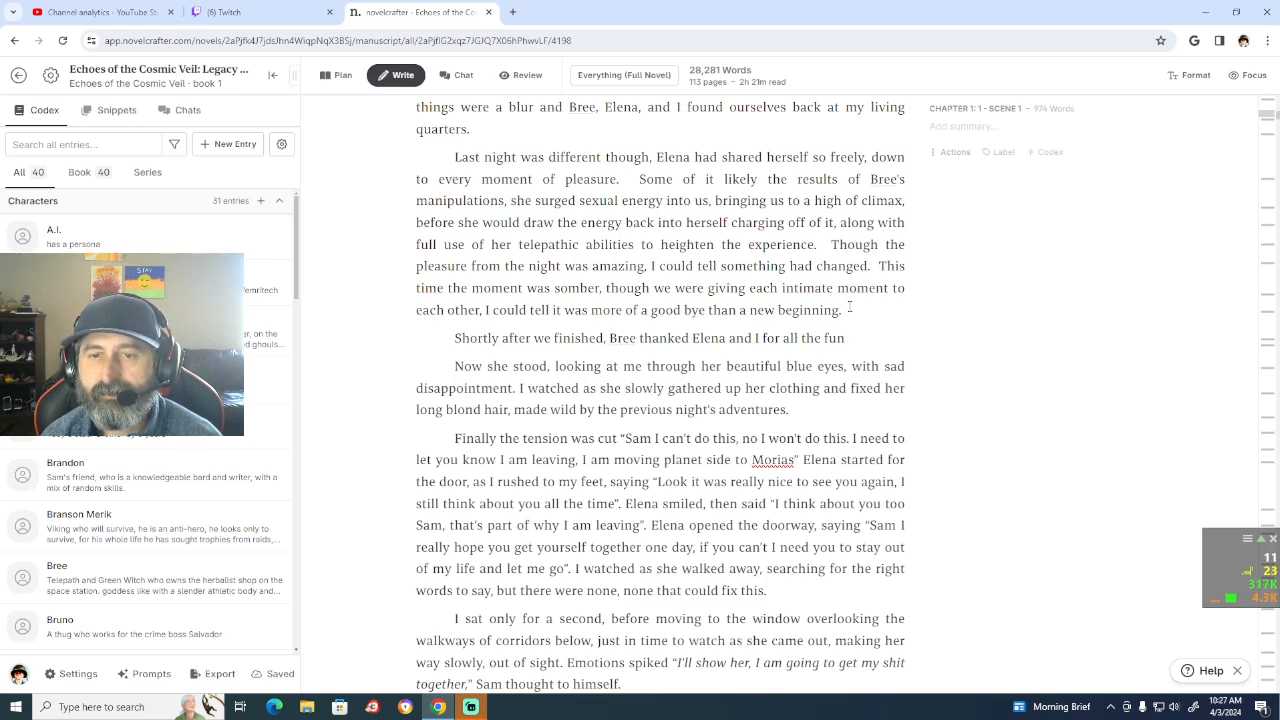
Step: Try continuing the sentence after "all the fun" with "gathered up her", and delete that wording again
type("gsa")
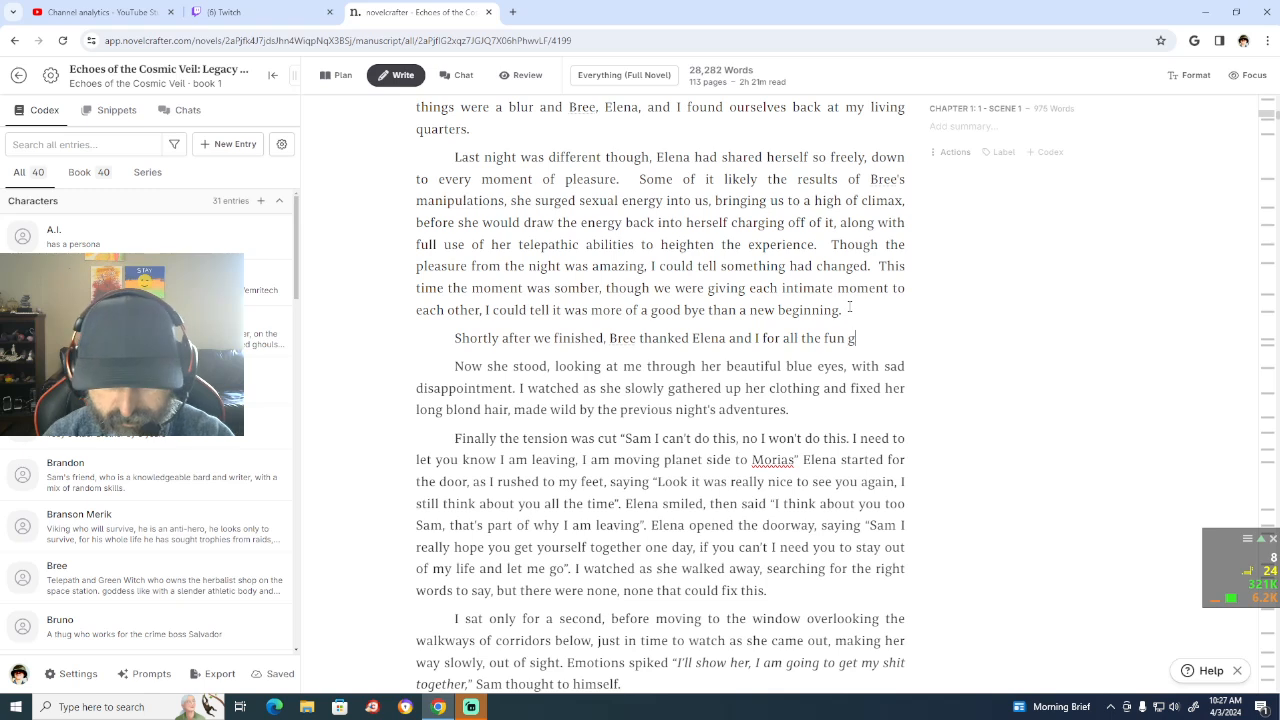
key("BackSpace")
key("BackSpace")
type("at")
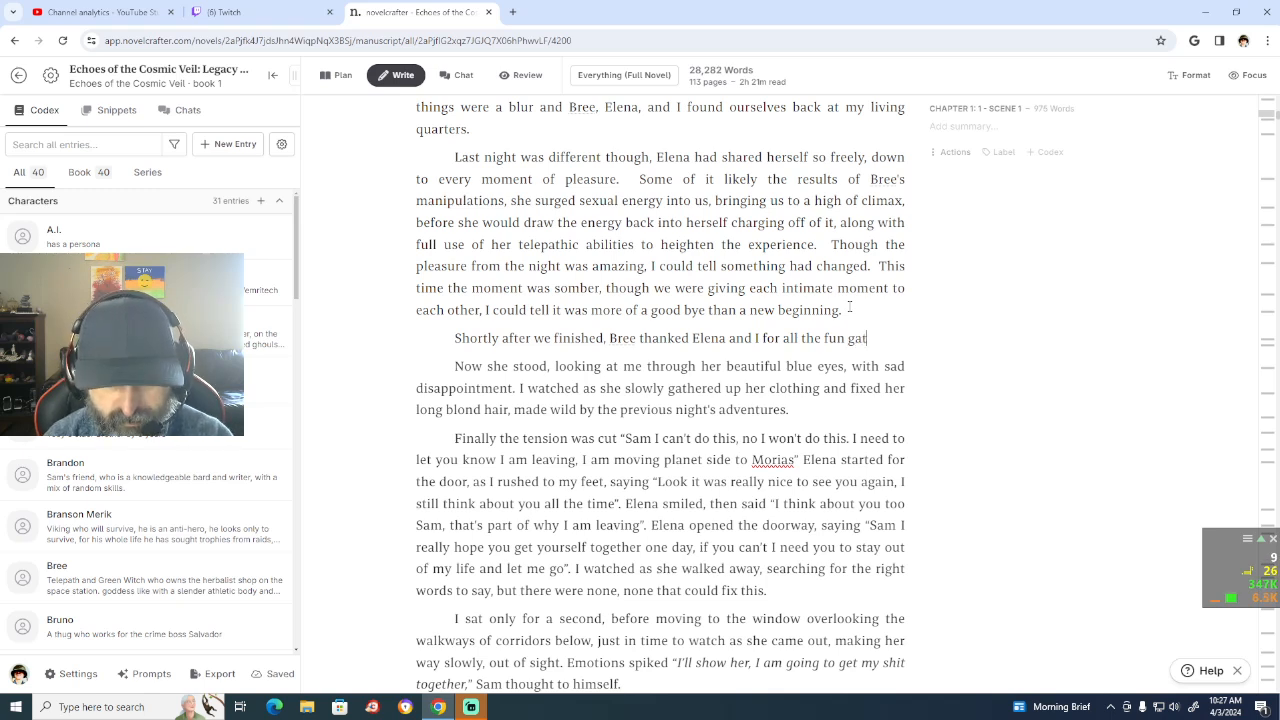
type("hered up ")
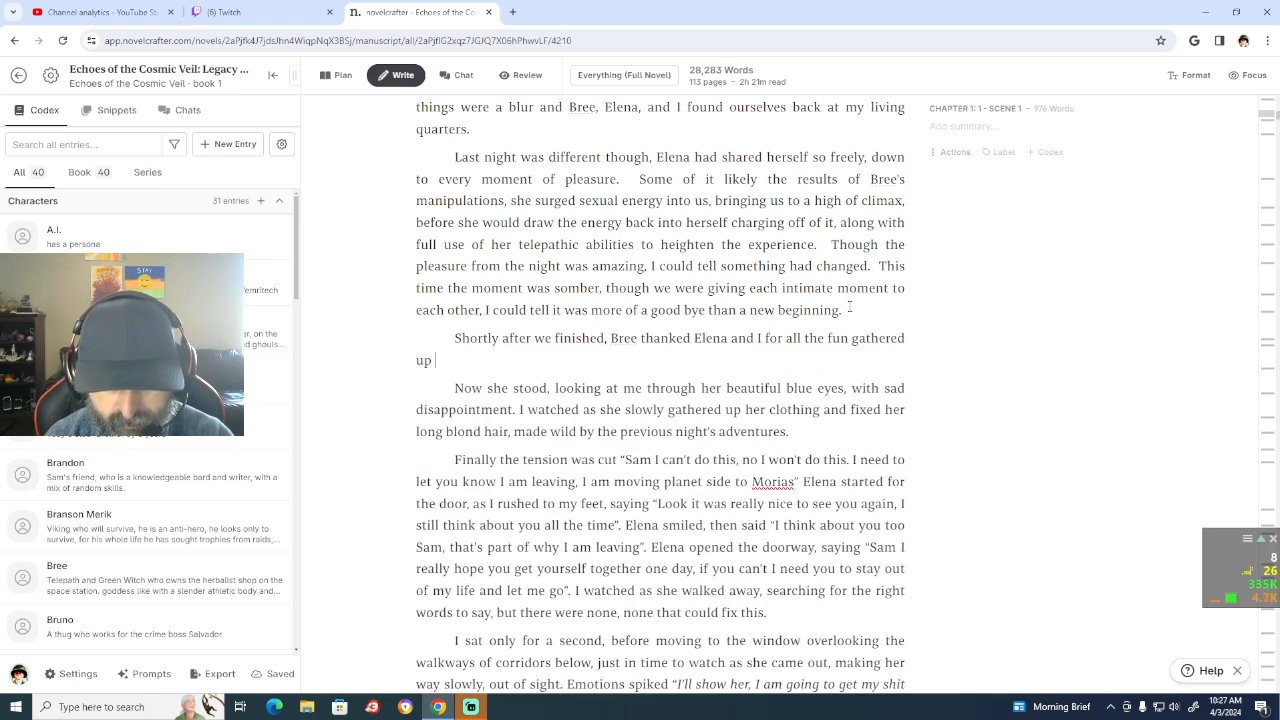
type("her cl")
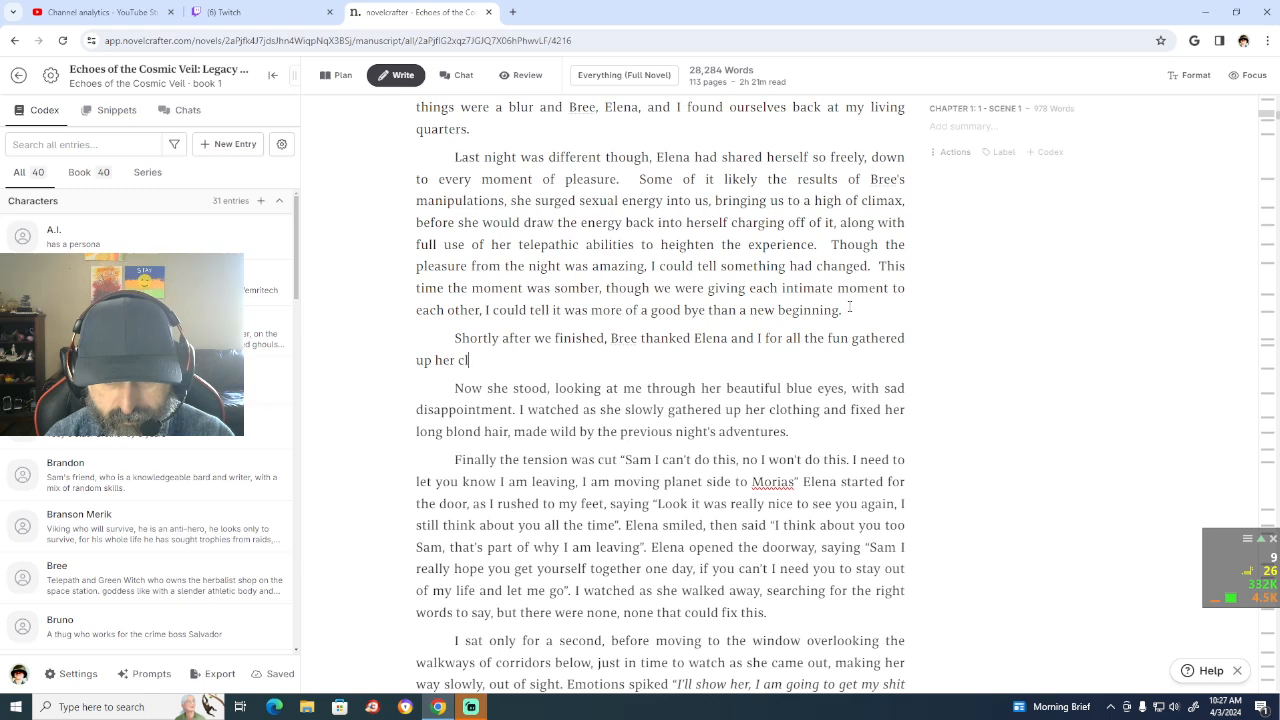
key("BackSpace")
key("BackSpace")
key("BackSpace")
key("BackSpace")
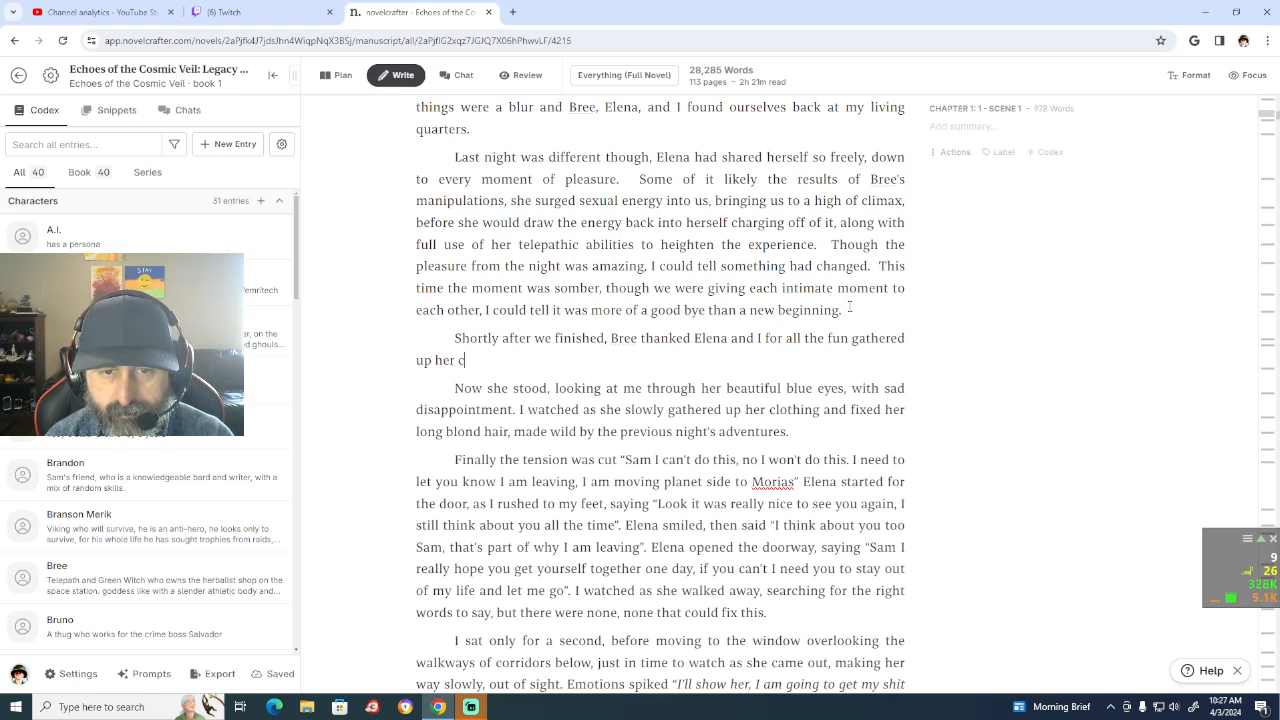
key("BackSpace")
key("BackSpace")
key("BackSpace")
key("BackSpace")
key("BackSpace")
key("BackSpace")
key("BackSpace")
key("BackSpace")
key("BackSpace")
key("BackSpace")
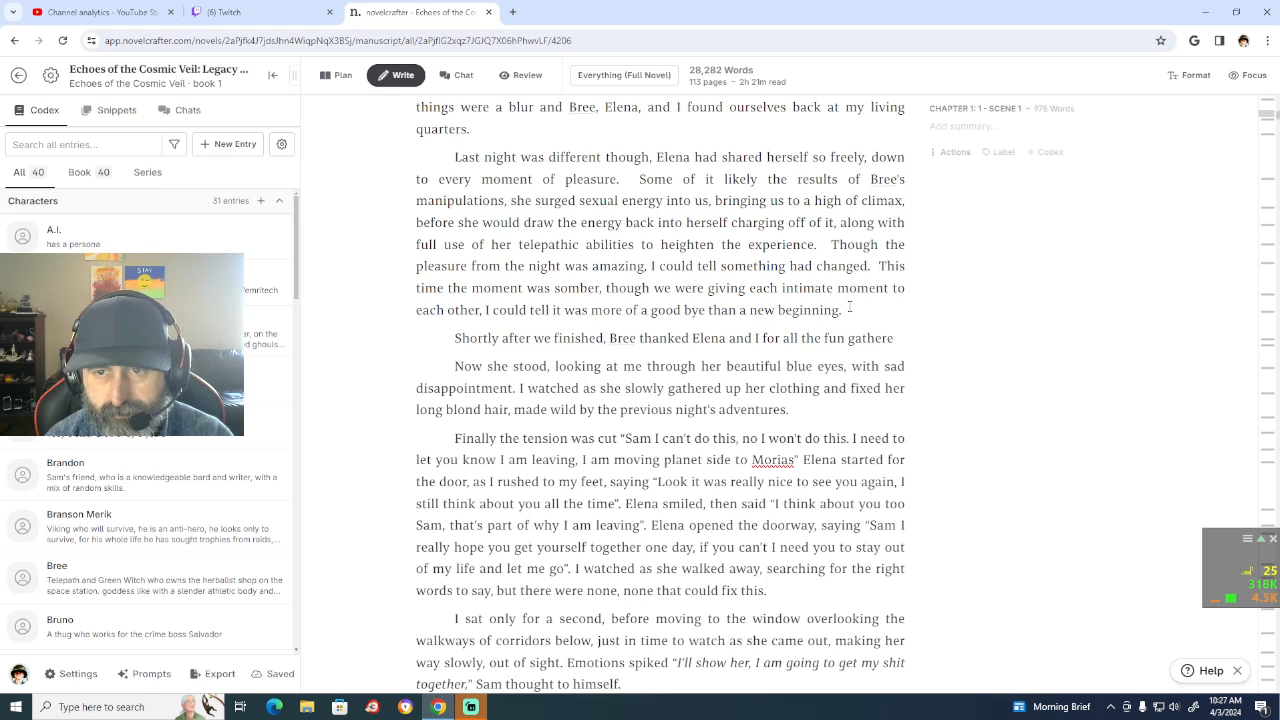
key("BackSpace")
key("BackSpace")
key("BackSpace")
key("BackSpace")
key("BackSpace")
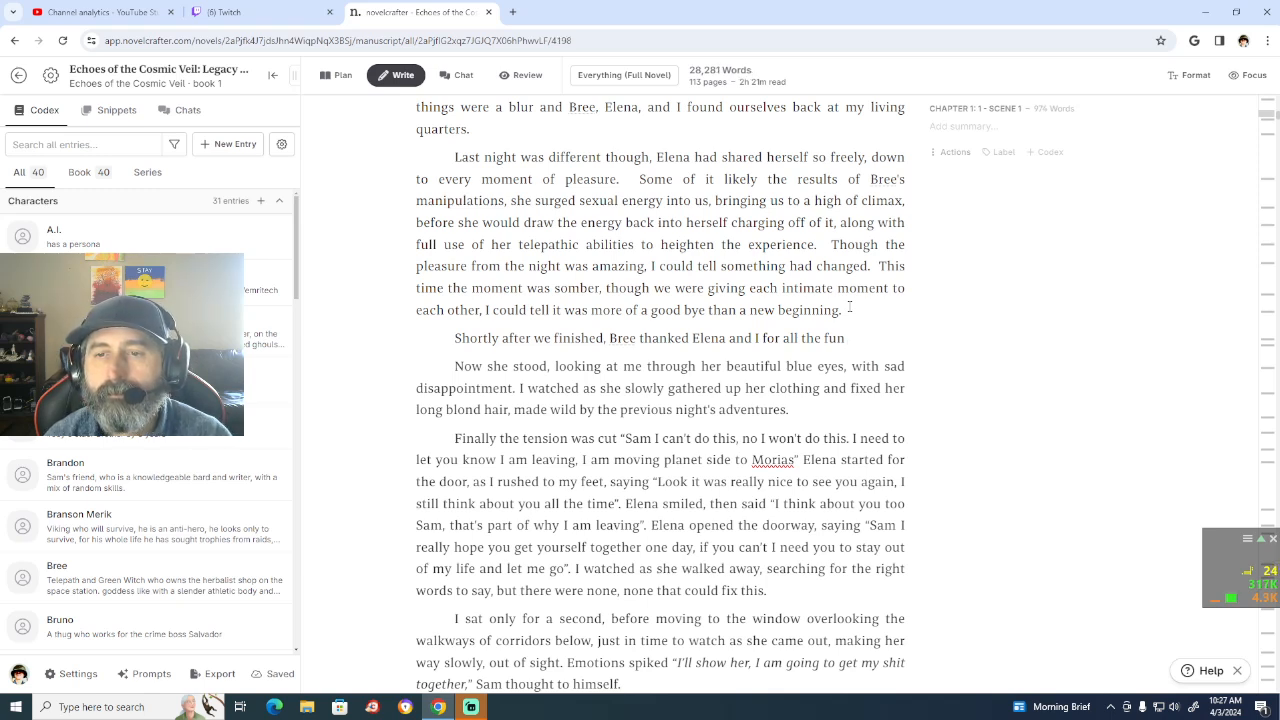
Step: Extend the sentence after "all the fun" with ", then as she left"
type(", then")
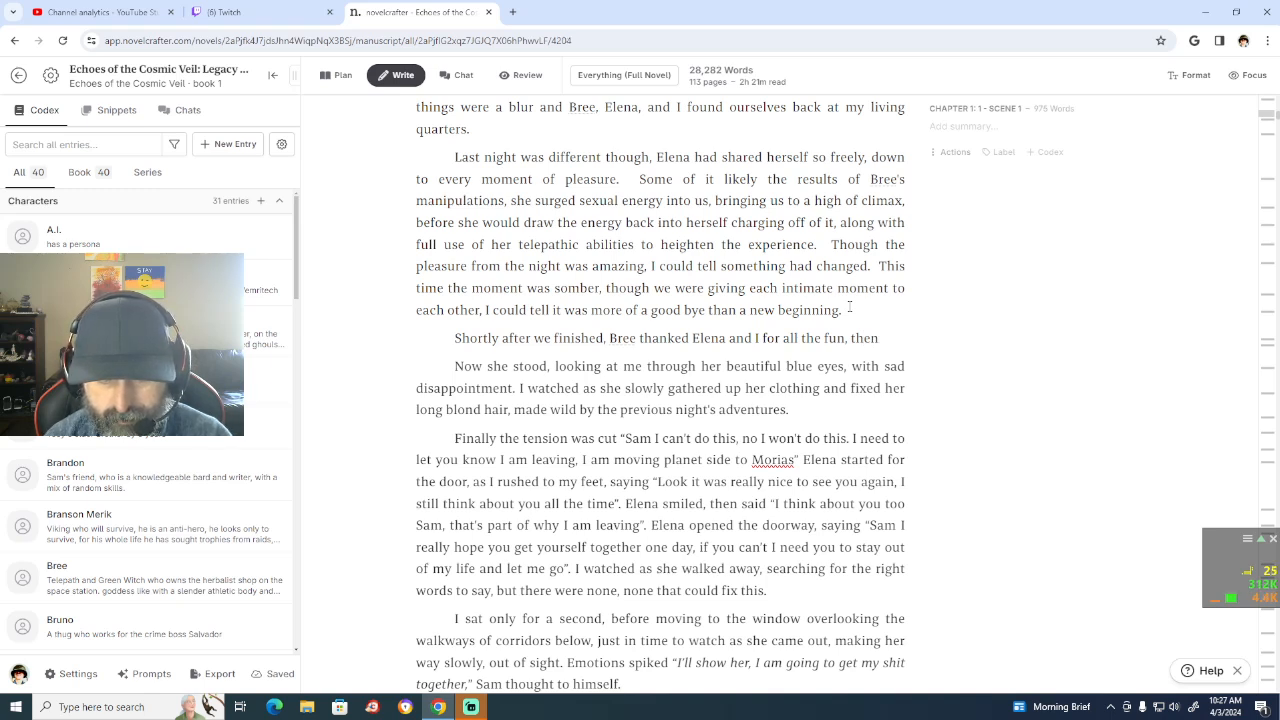
type(" exu")
type("d")
key("BackSpace")
key("BackSpace")
key("BackSpace")
key("BackSpace")
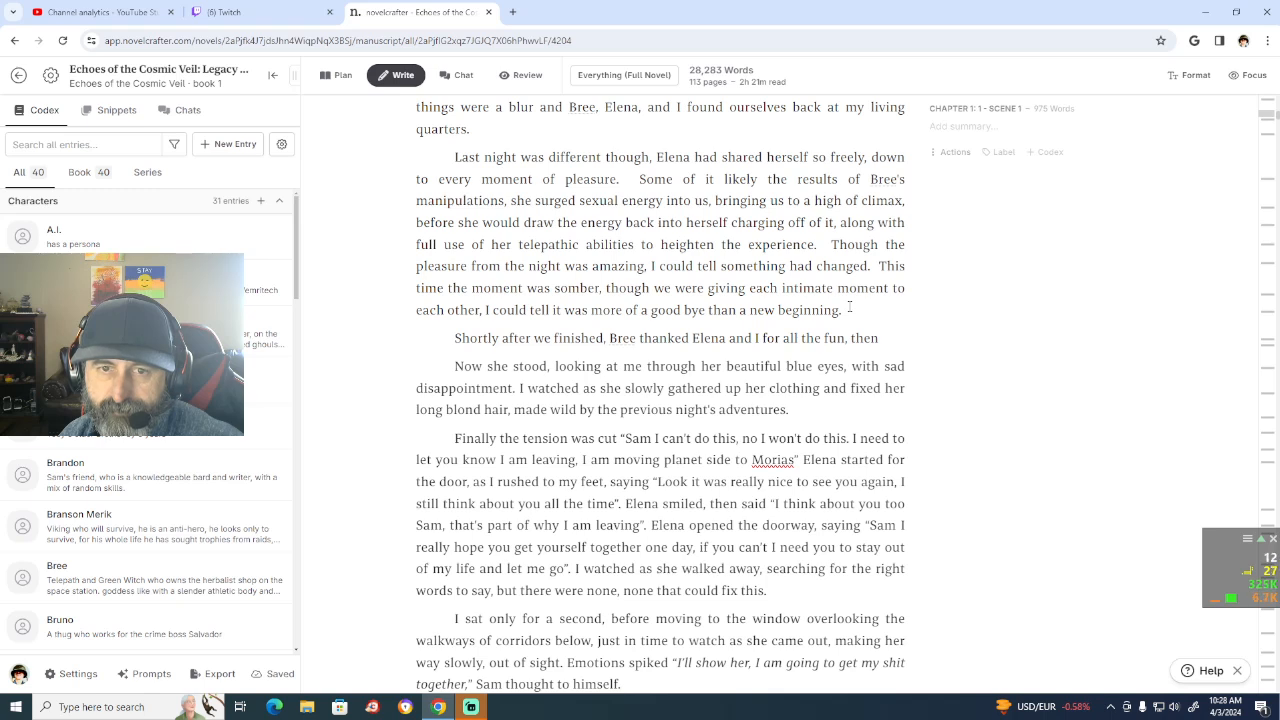
type("as")
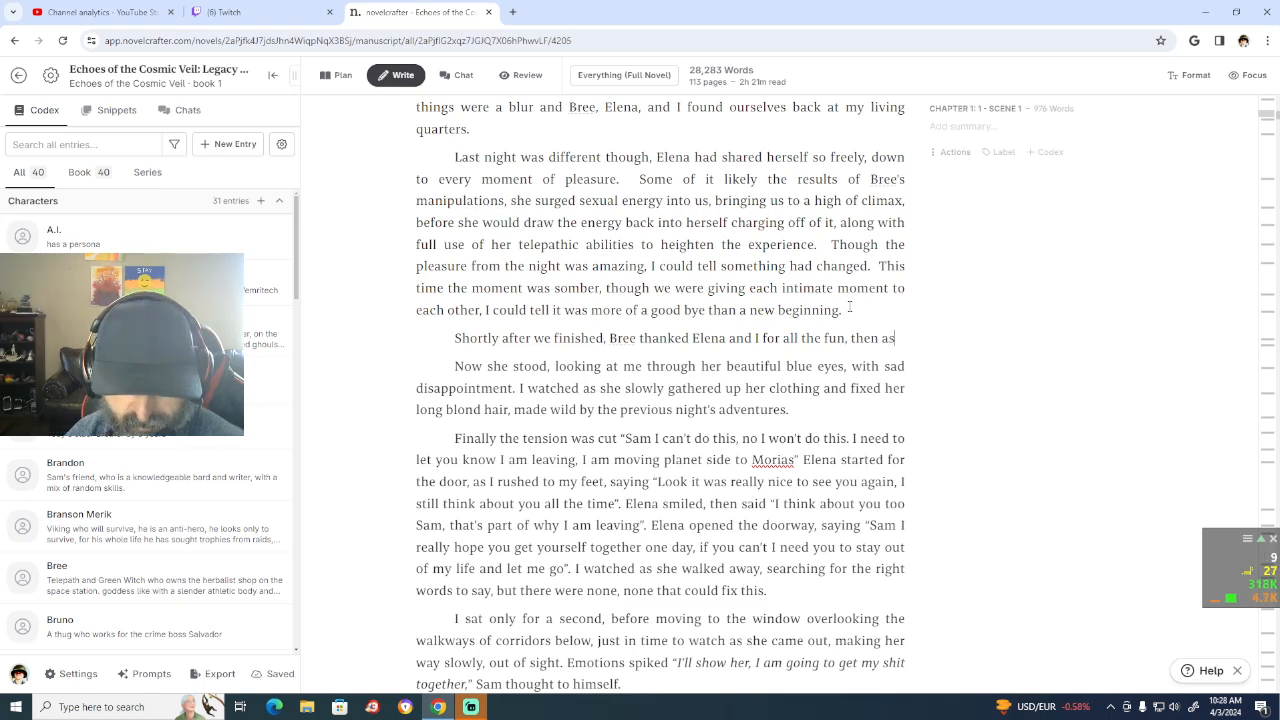
type(" she")
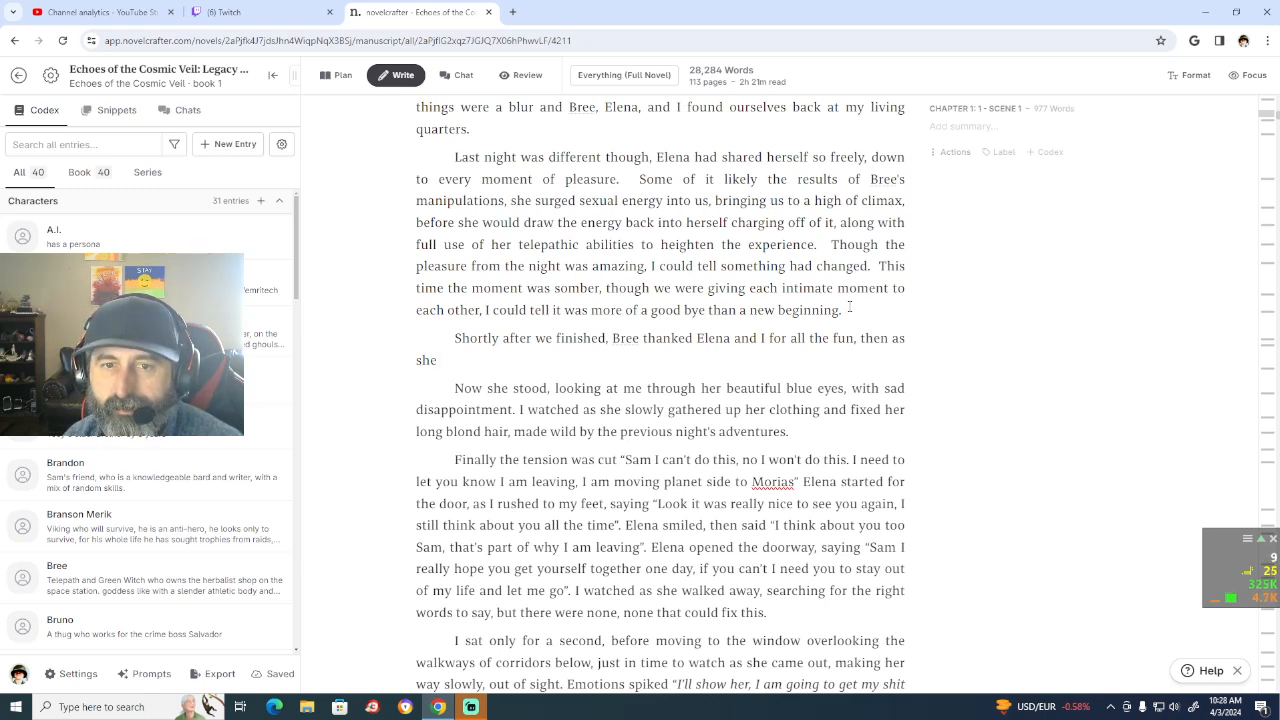
type(" le")
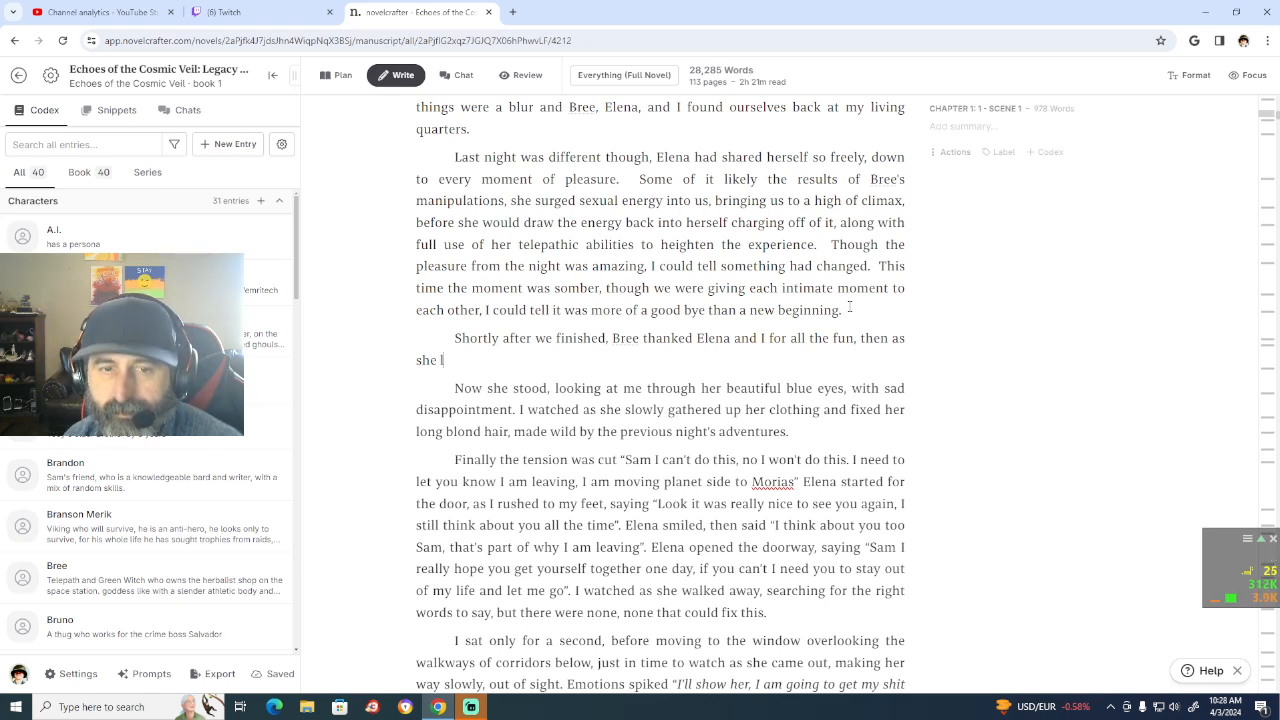
type("ft")
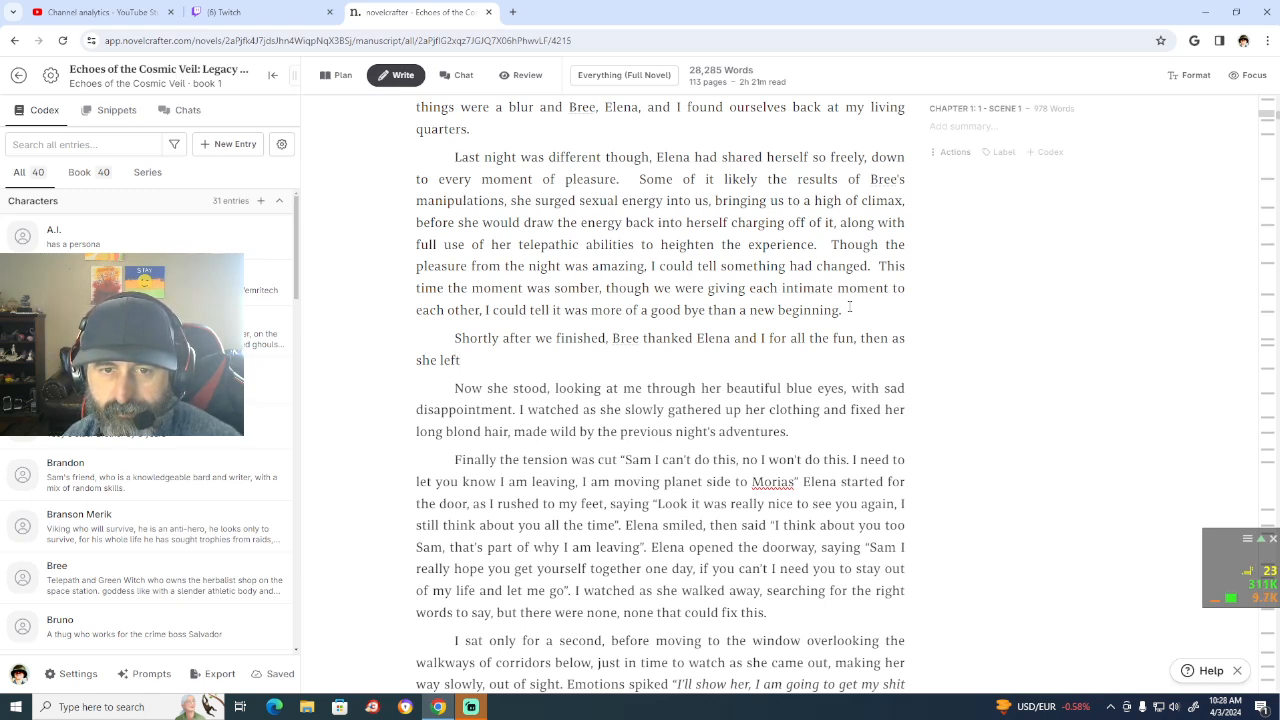
type(".")
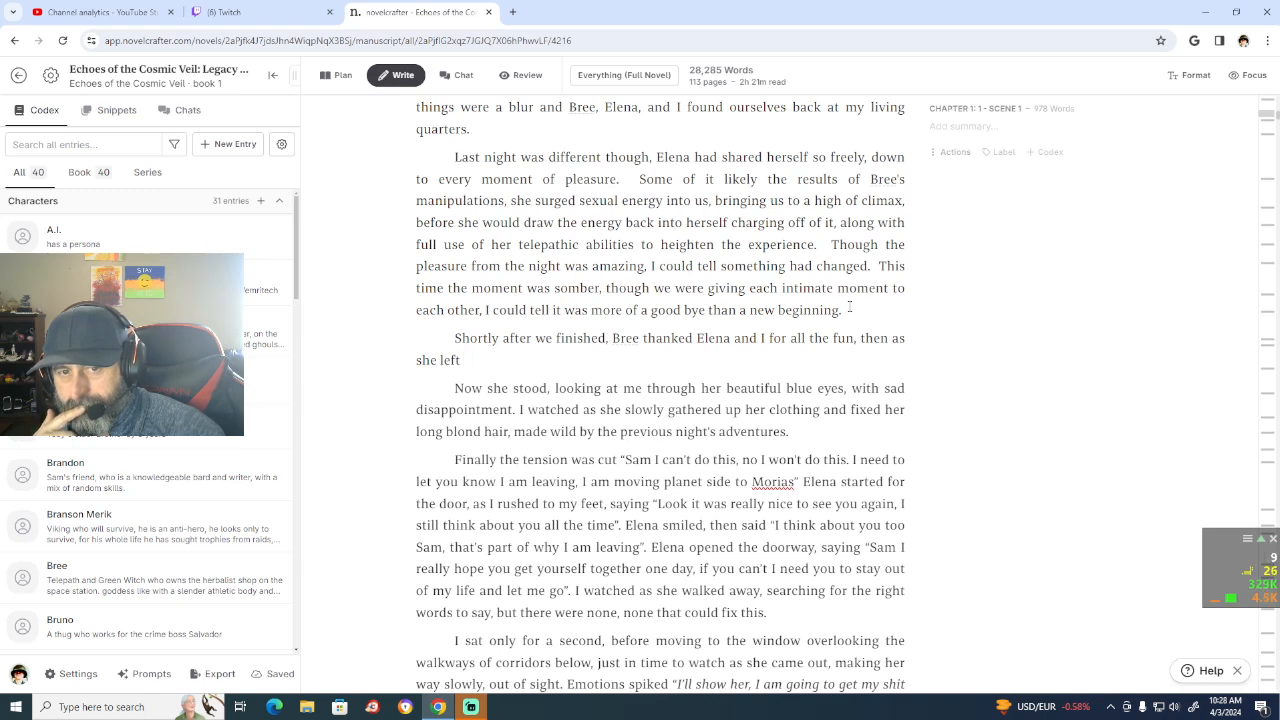
Step: Delete "then as she left" from the end of the new sentence, keeping the comma after "fun"
key("BackSpace")
key("BackSpace")
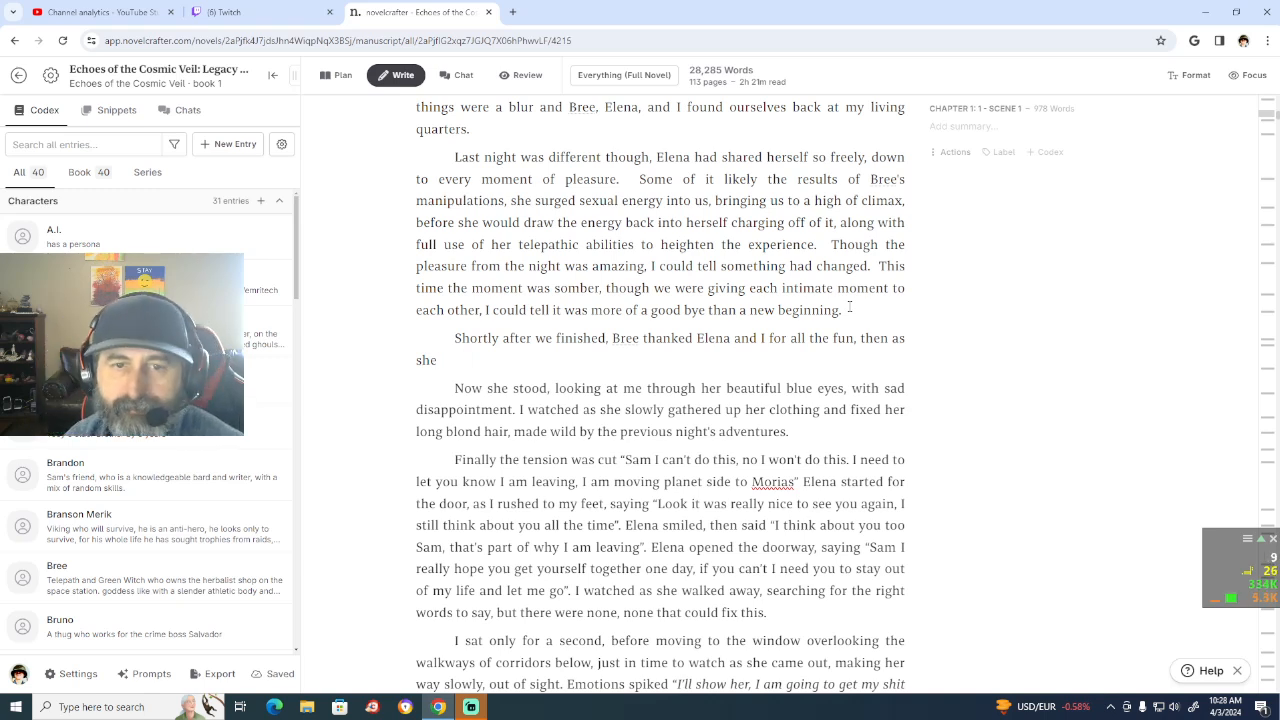
key("BackSpace")
key("BackSpace")
key("BackSpace")
key("BackSpace")
key("BackSpace")
key("BackSpace")
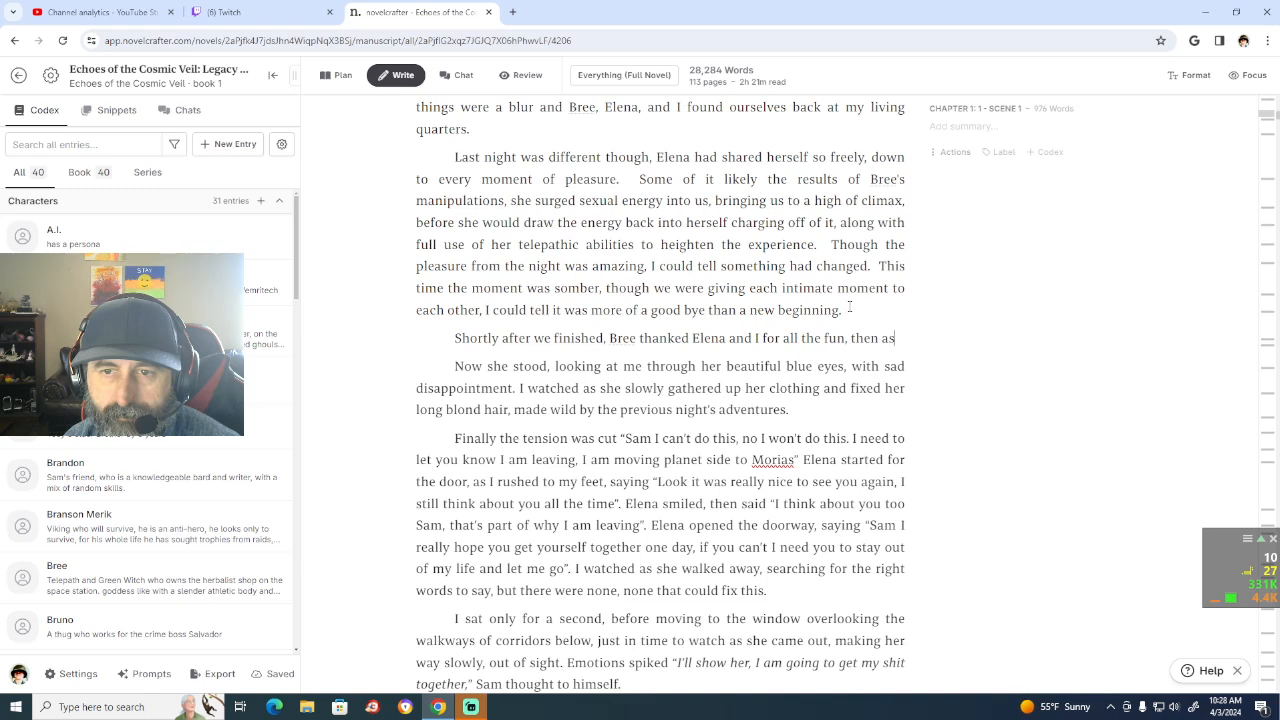
key("BackSpace")
key("BackSpace")
key("BackSpace")
key("BackSpace")
key("BackSpace")
key("BackSpace")
key("BackSpace")
key("BackSpace")
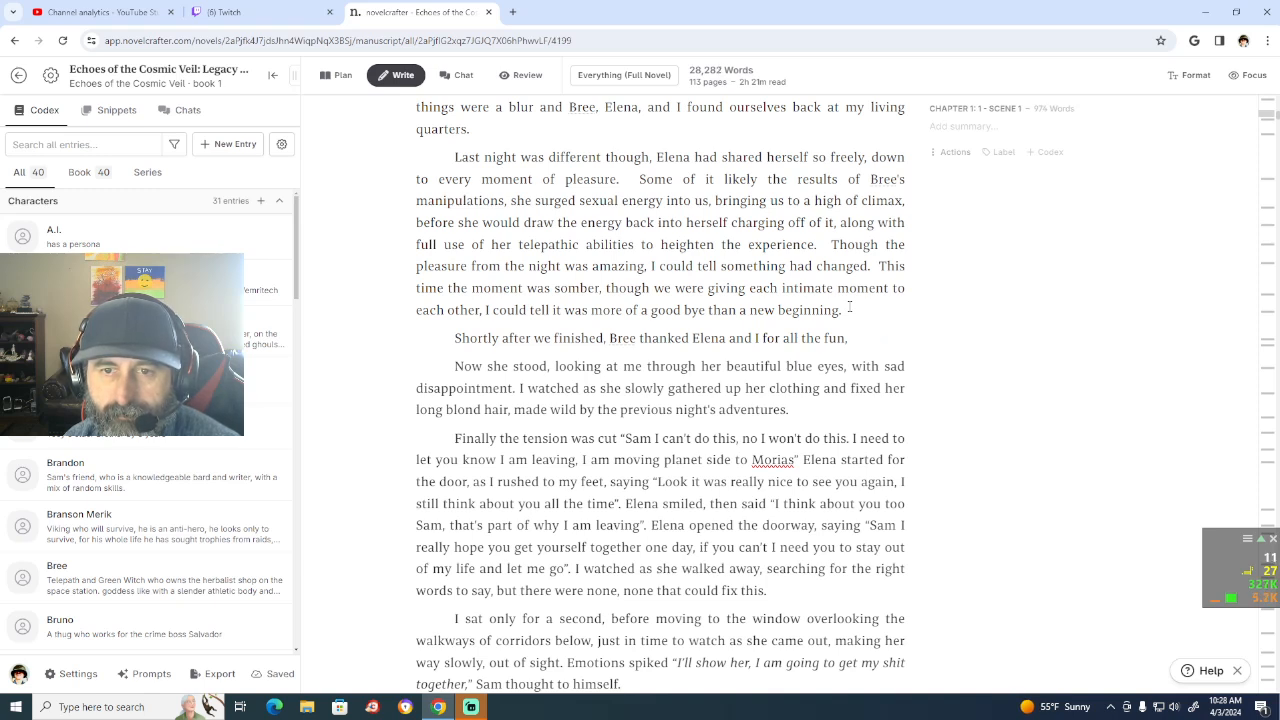
key("BackSpace")
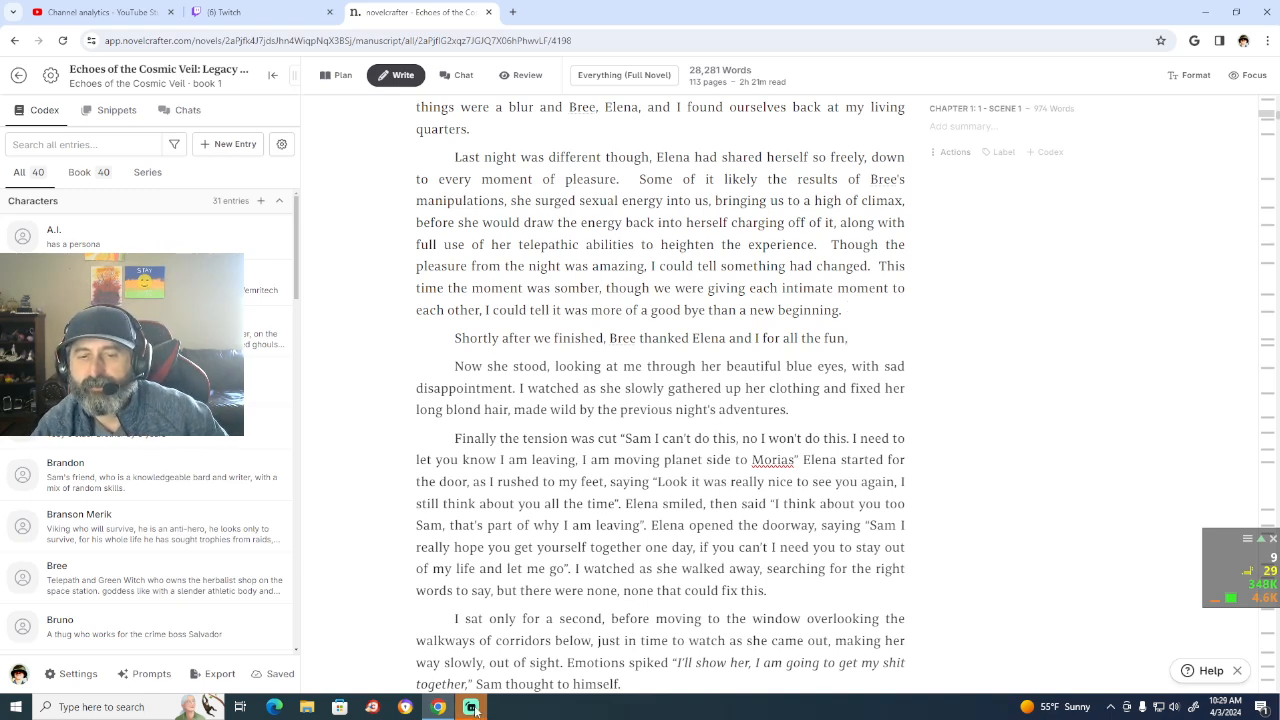
Step: Continue the new paragraph's sentence after "for all the fun," with "then on her way out the door,"
mouse_move(476, 709)
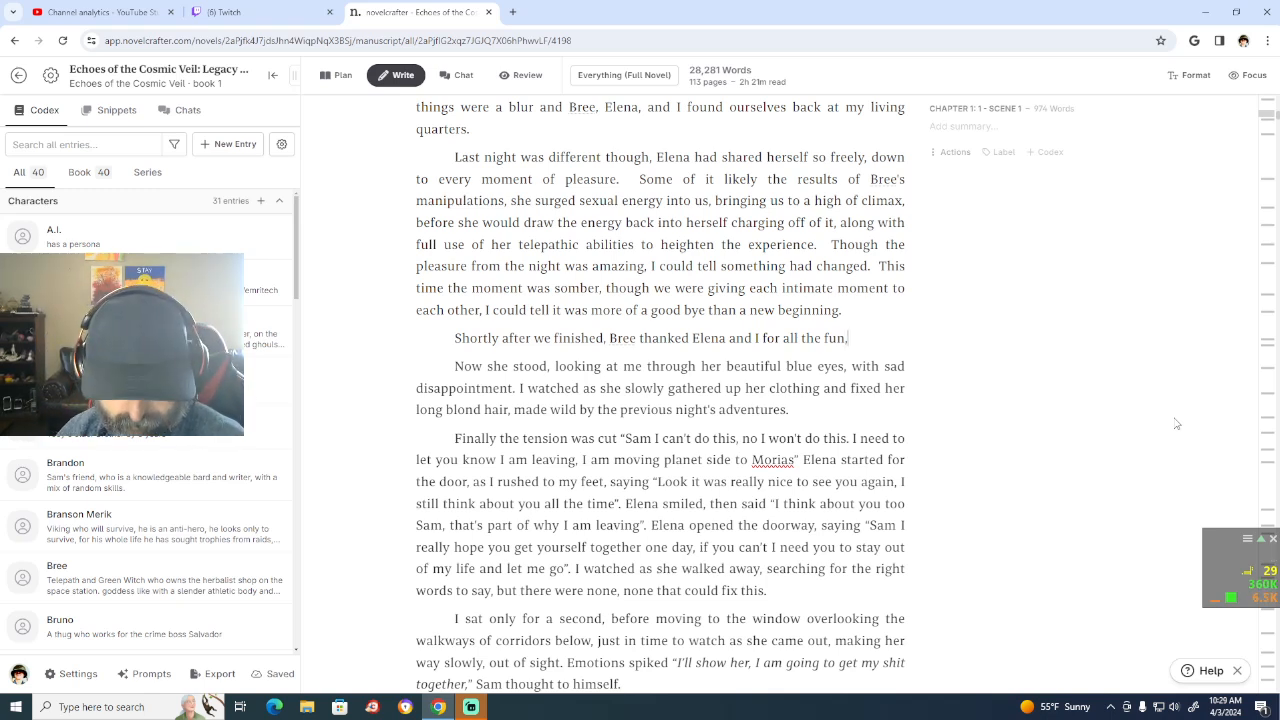
type("th")
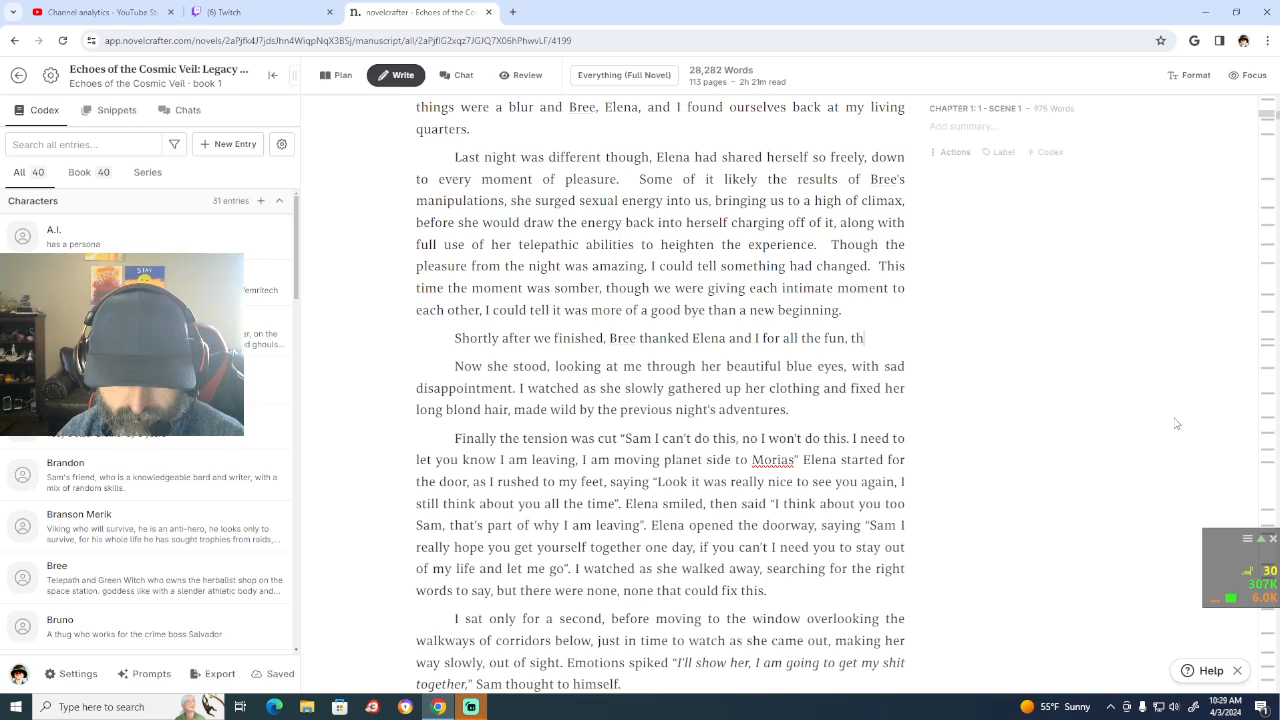
type("en")
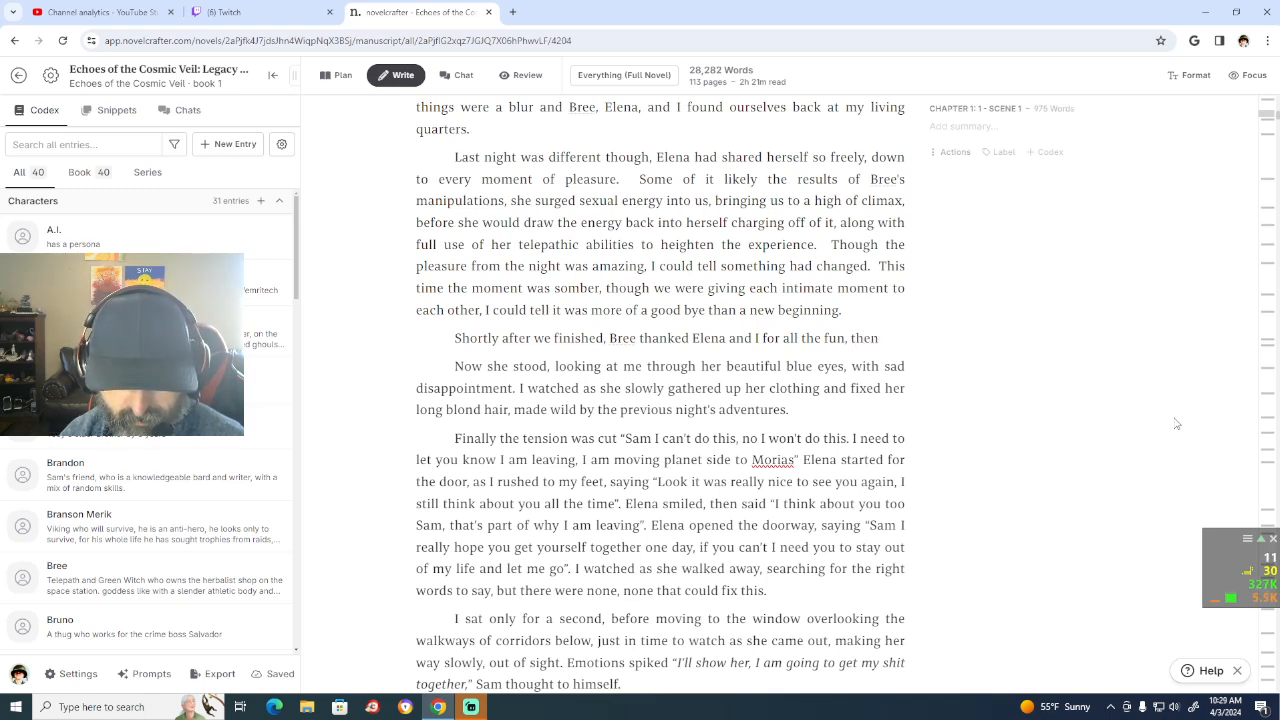
type("on h")
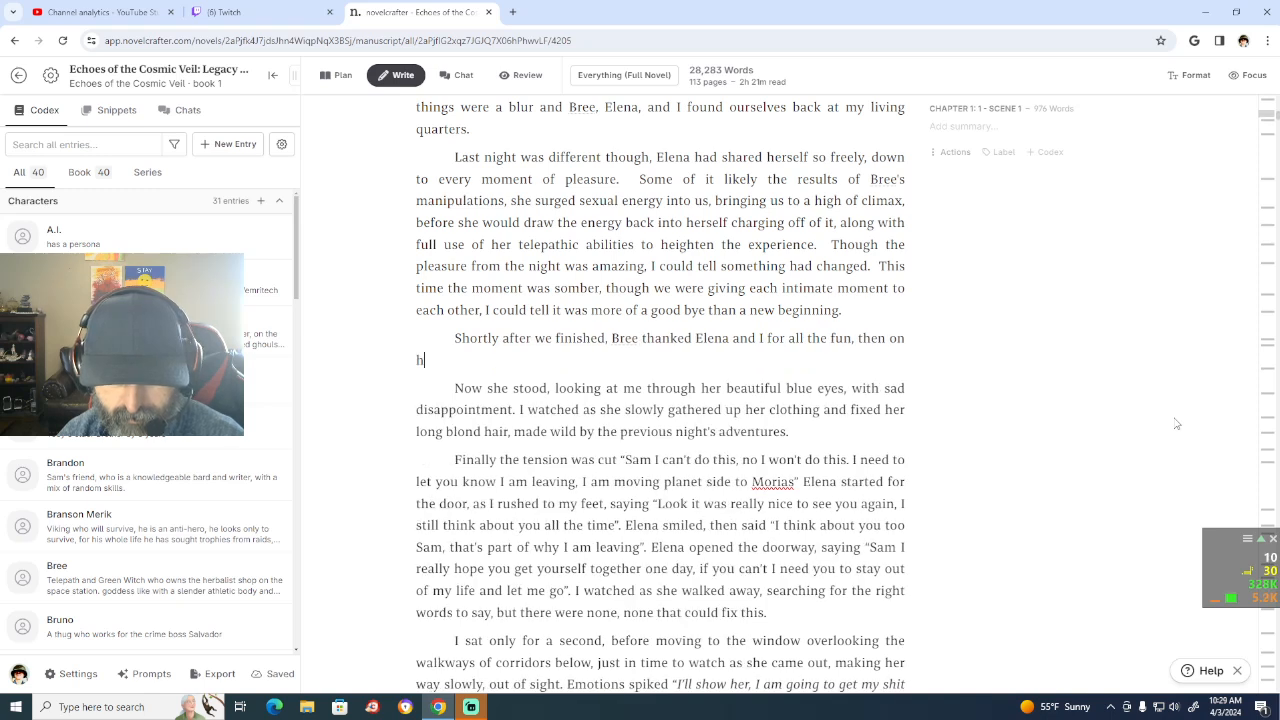
type("er way")
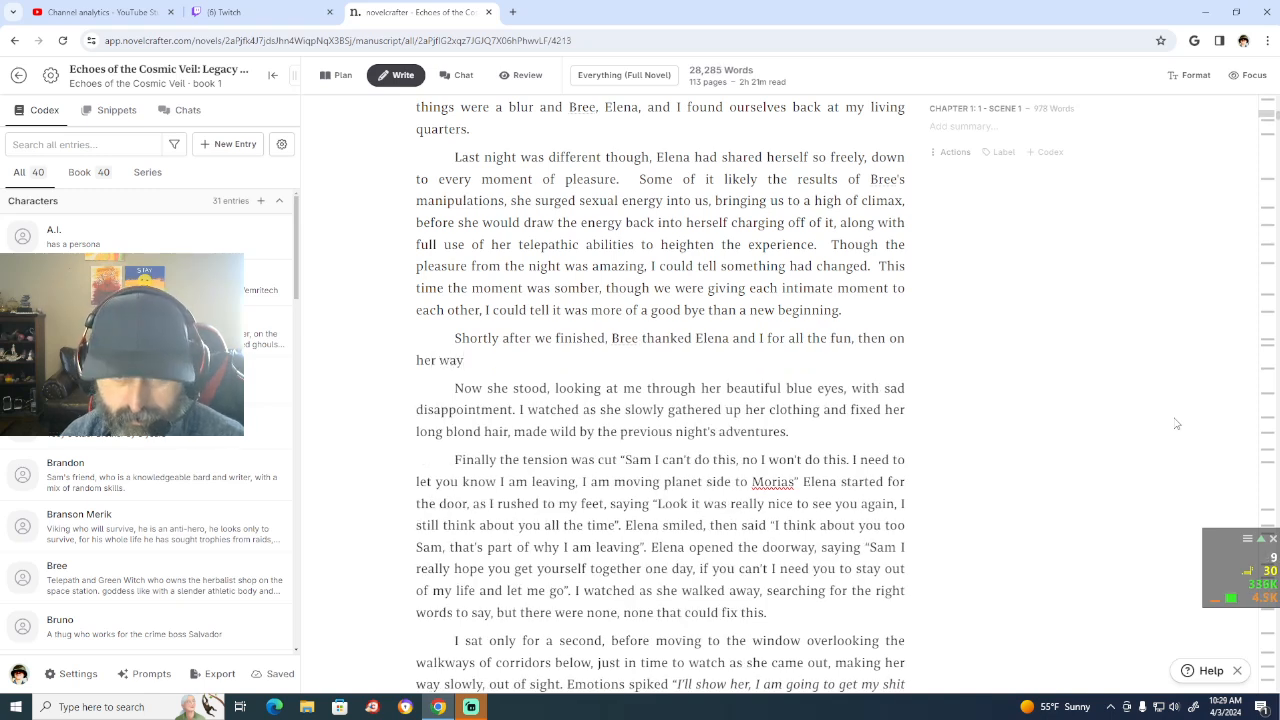
type(" out")
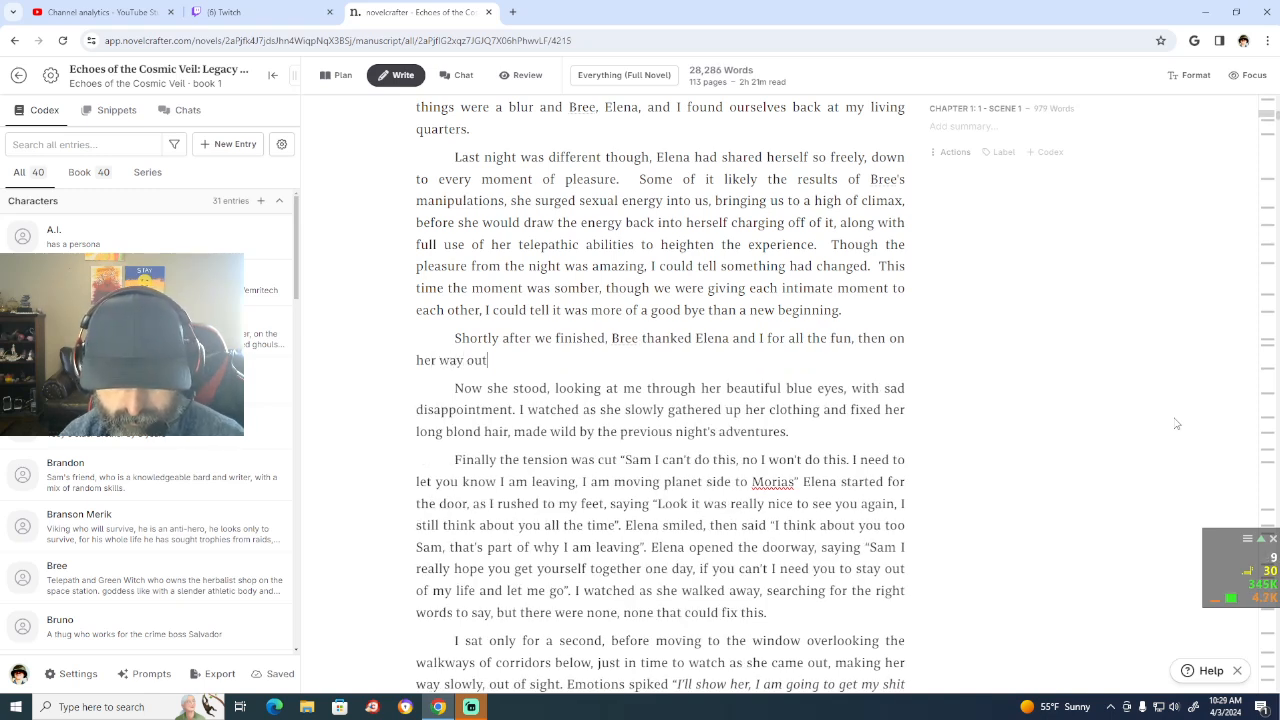
type(" the door")
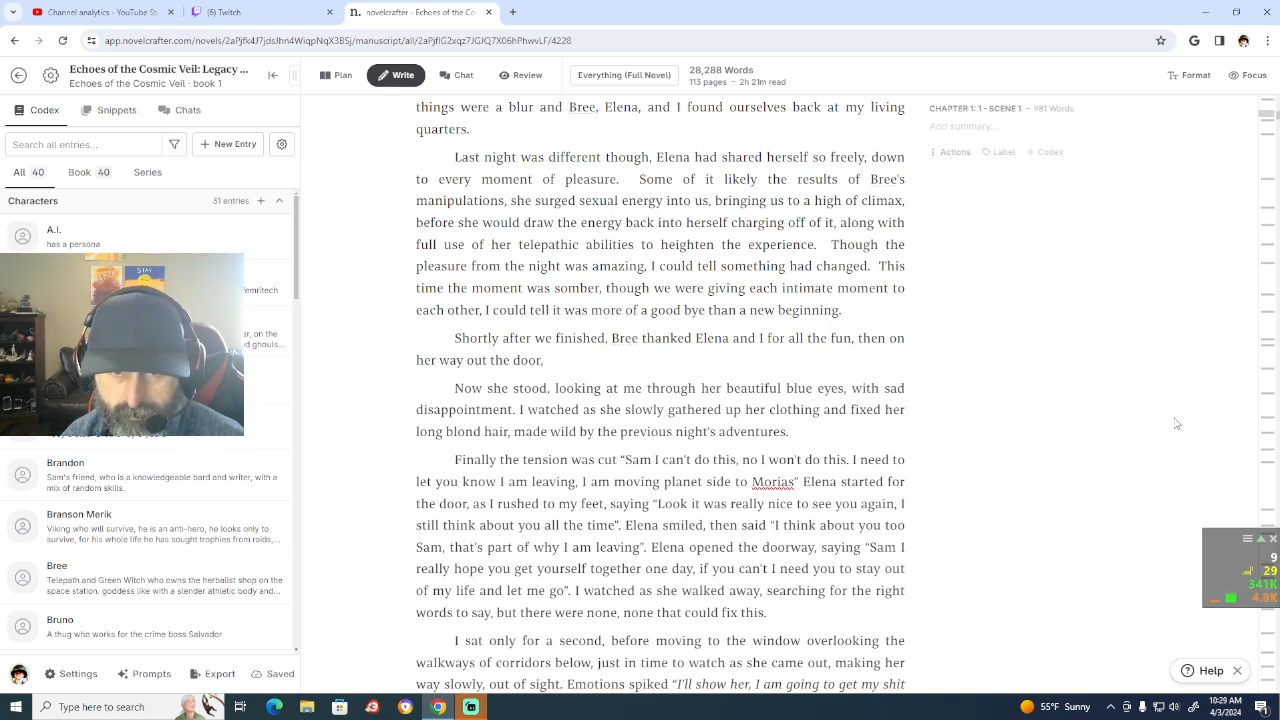
type(", turned ba")
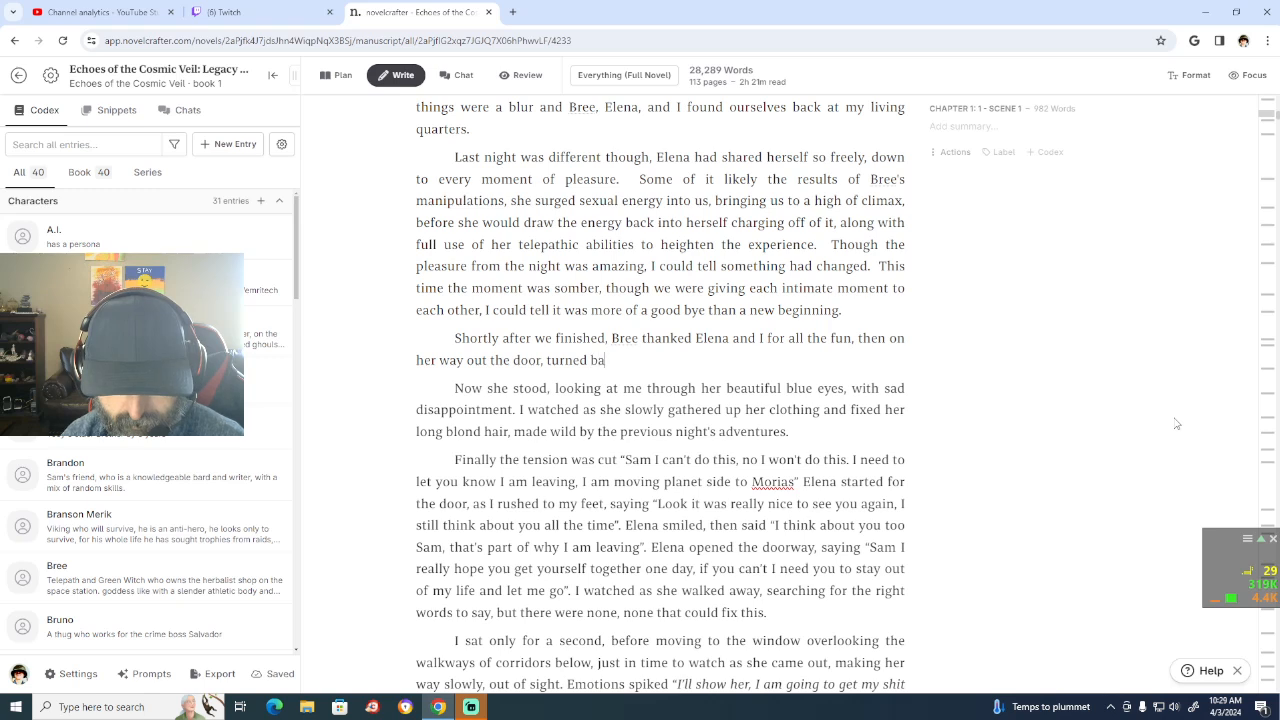
type("ck saying")
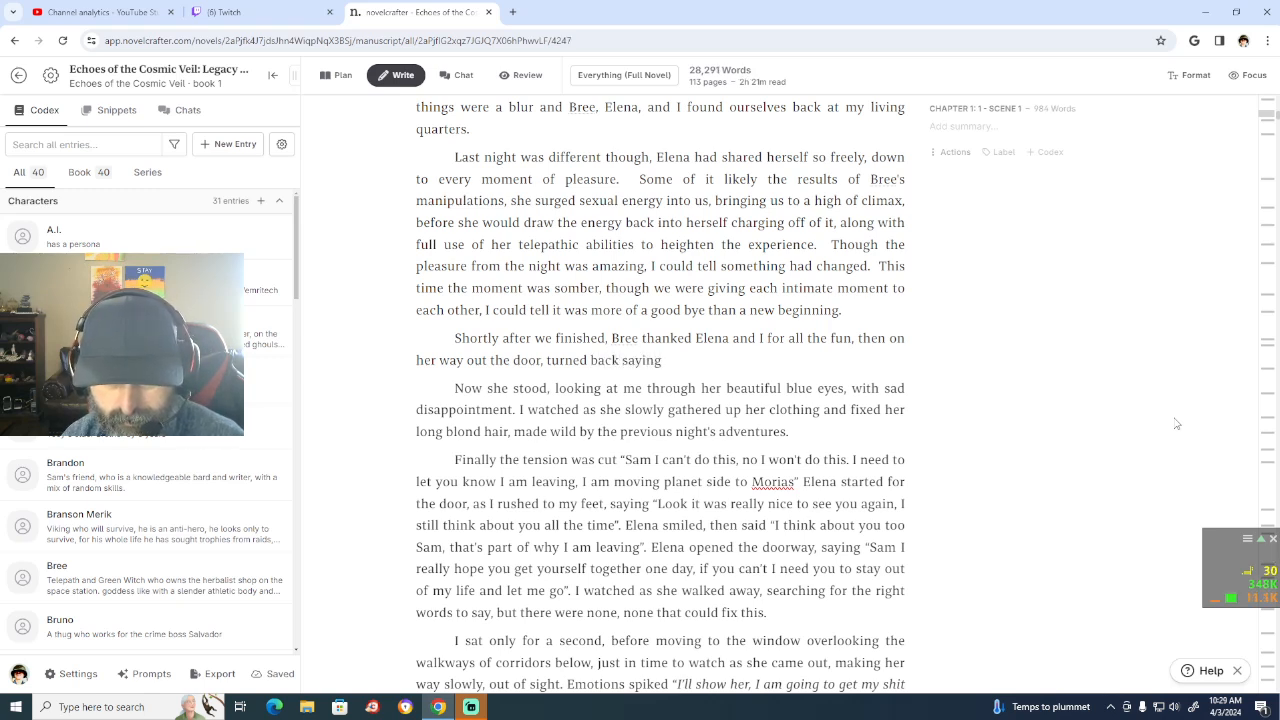
type(", \"You ")
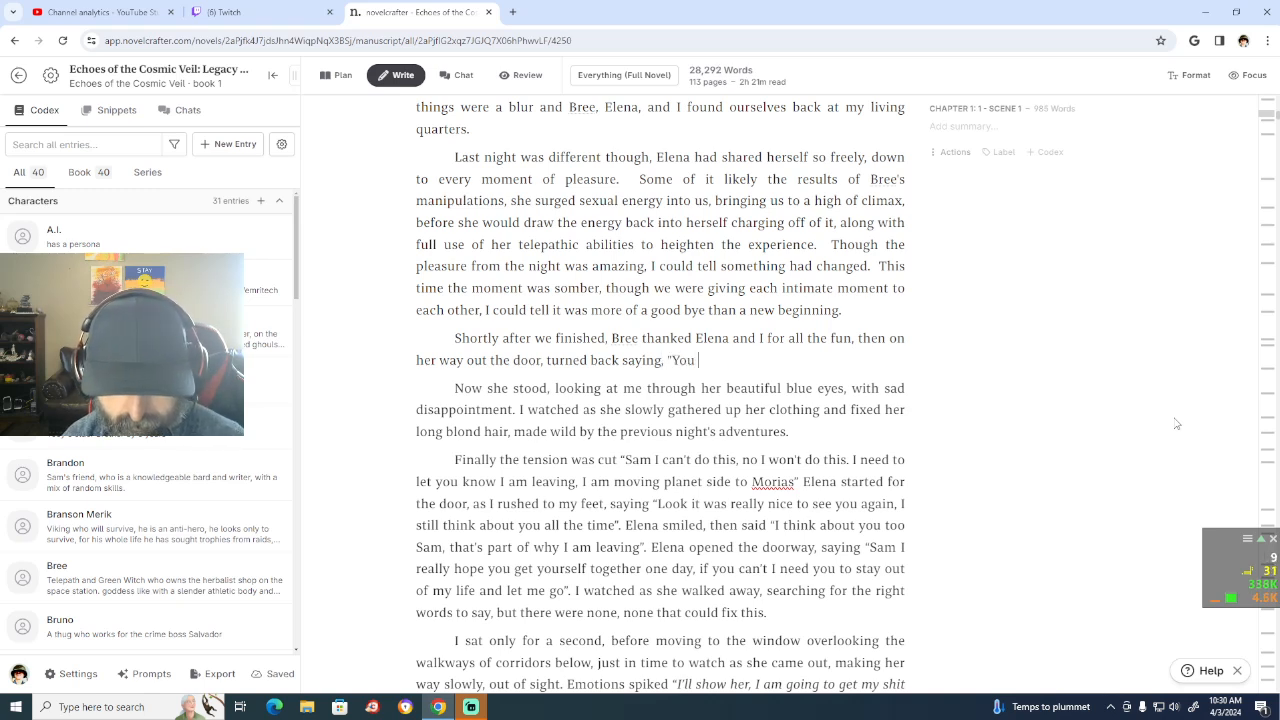
type("two really should")
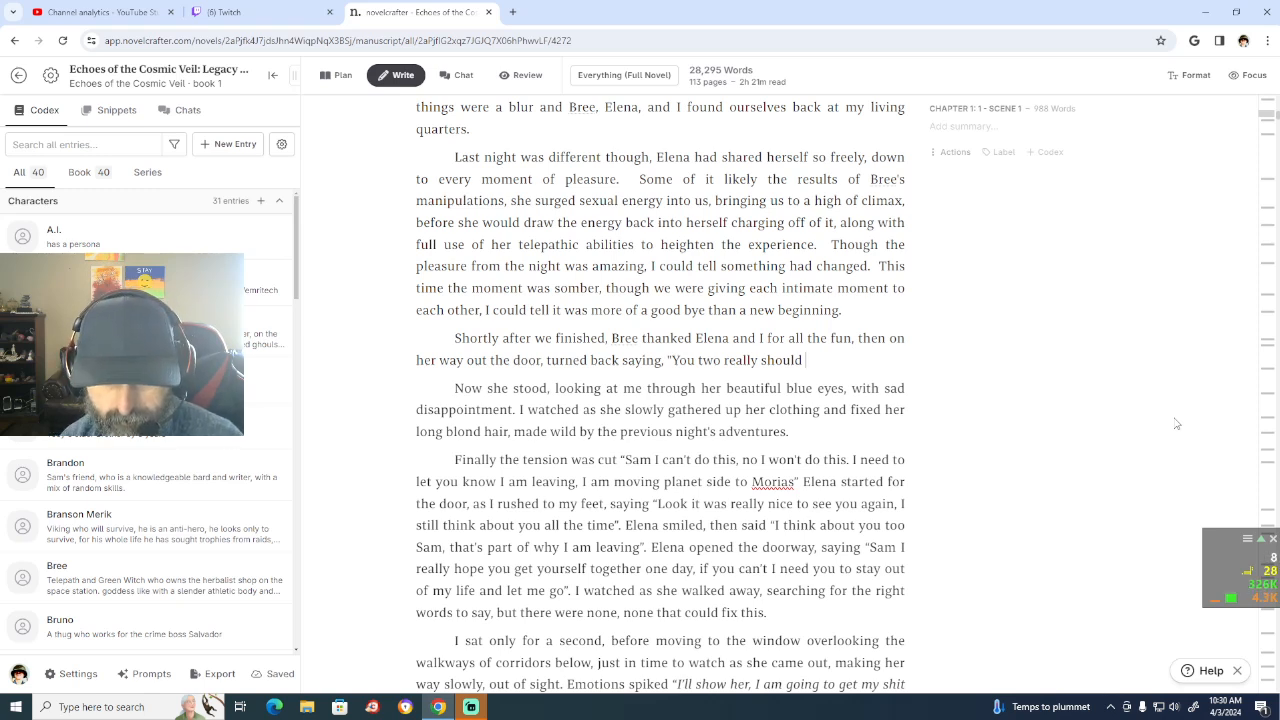
Step: Add Bree's quoted line "You two really should talk" after "turned back saying,", with opening and closing quotation marks
type("t")
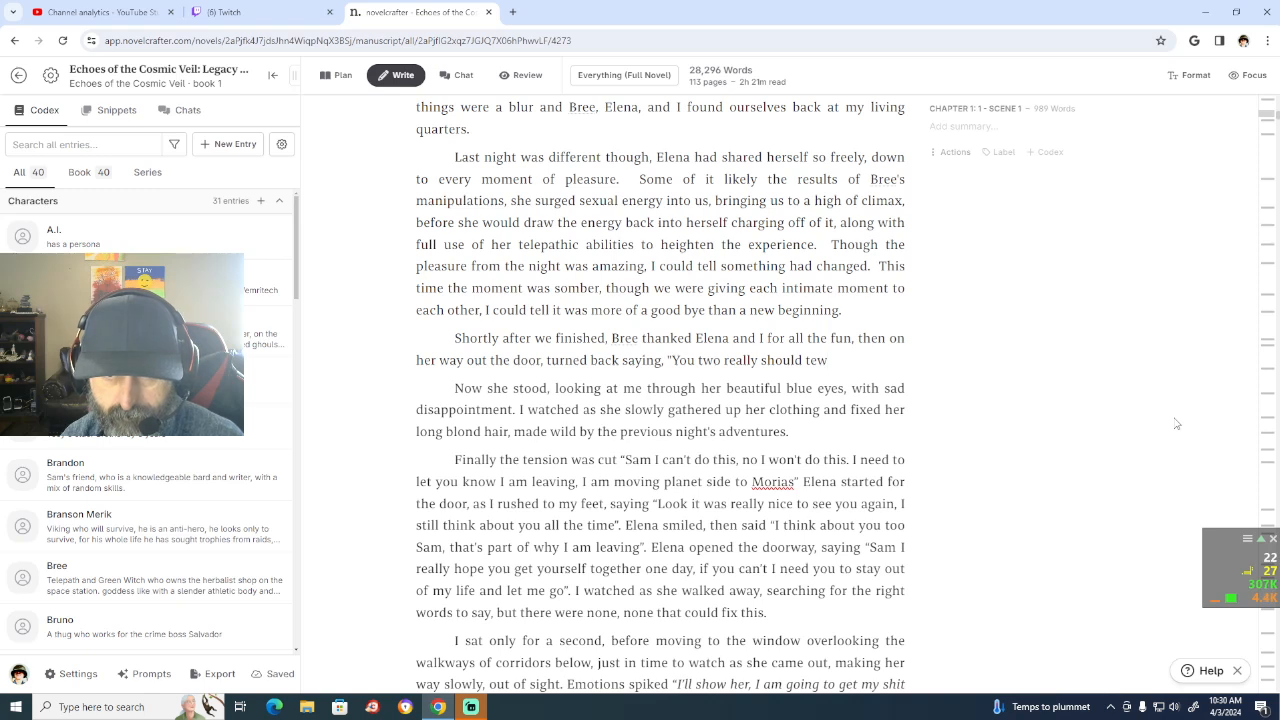
type("al")
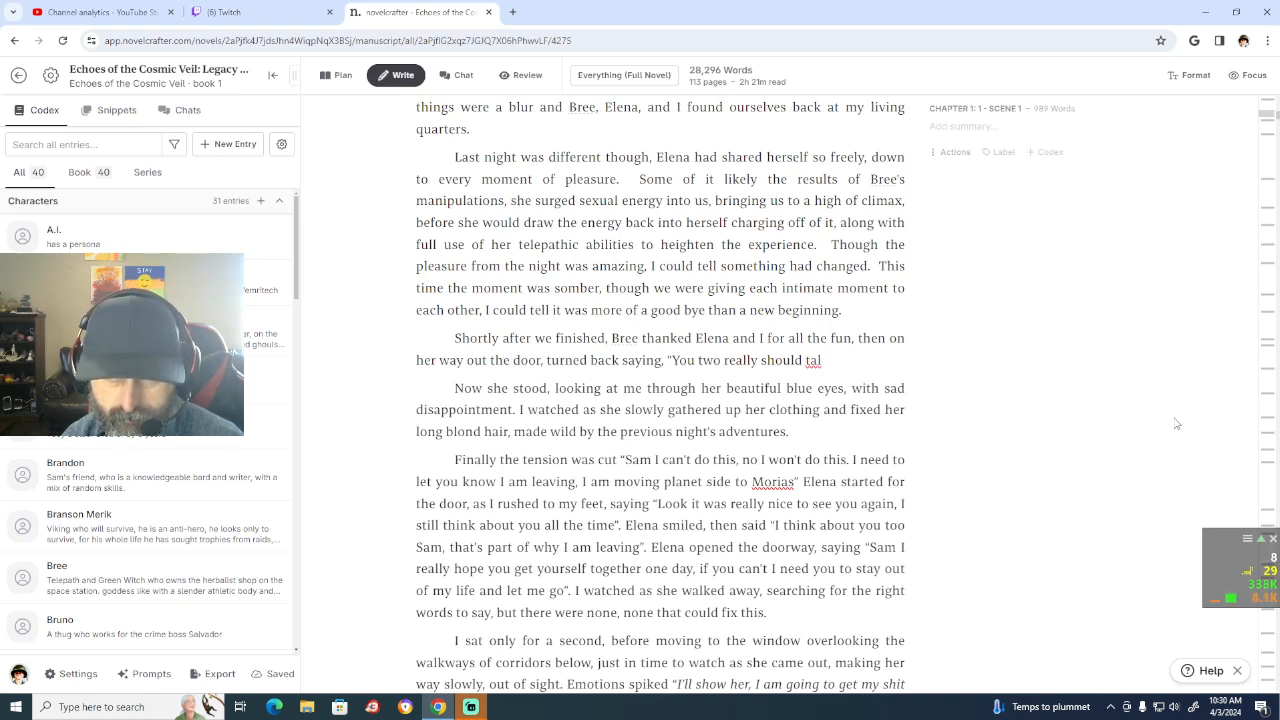
type("k")
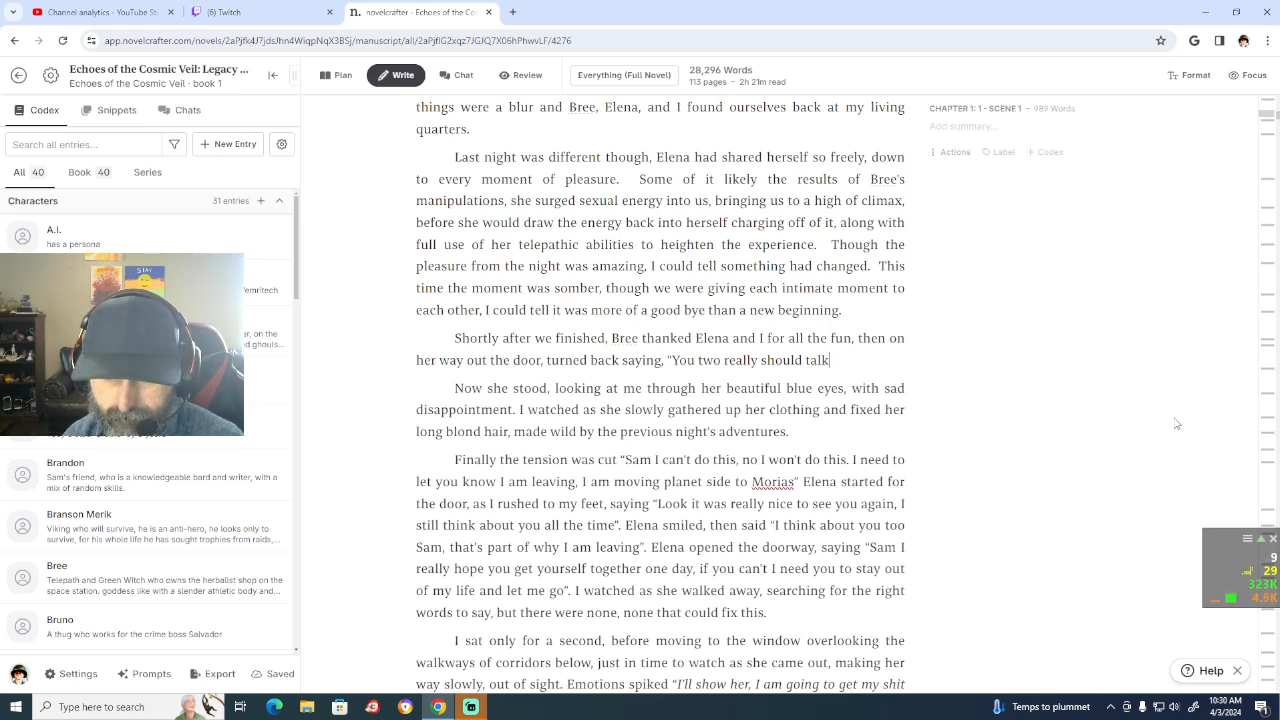
type("\".  I knew")
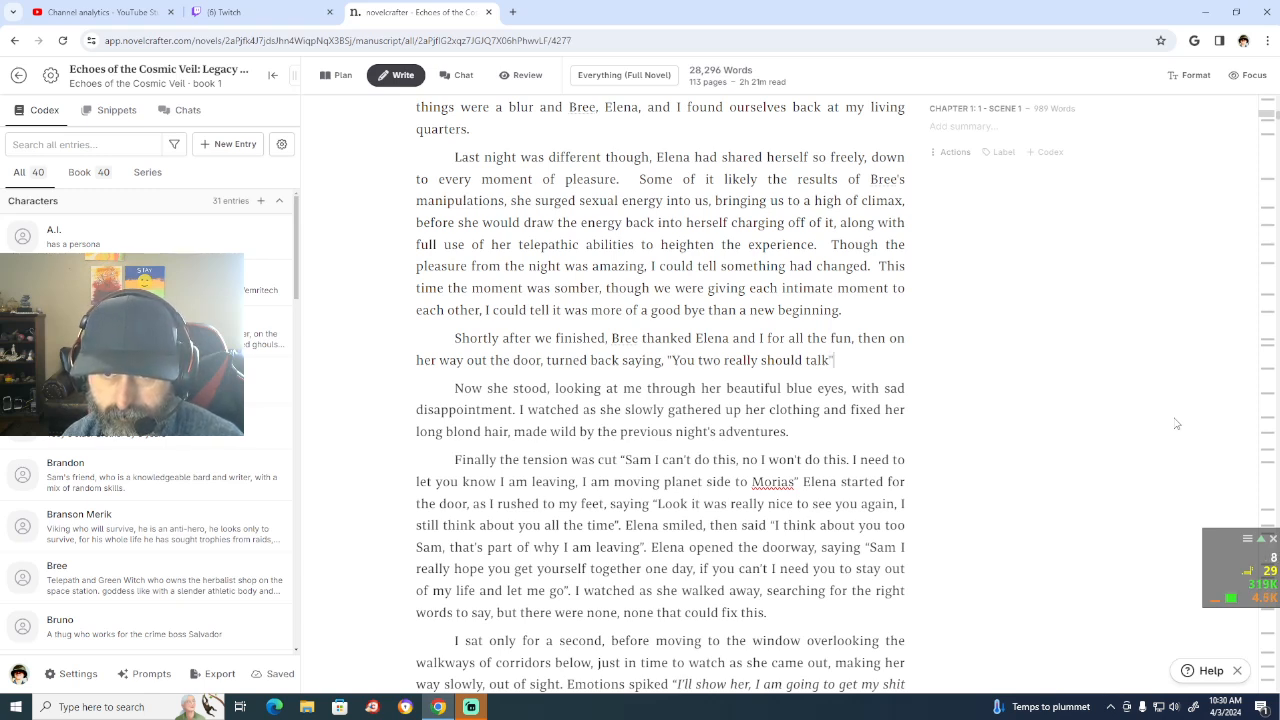
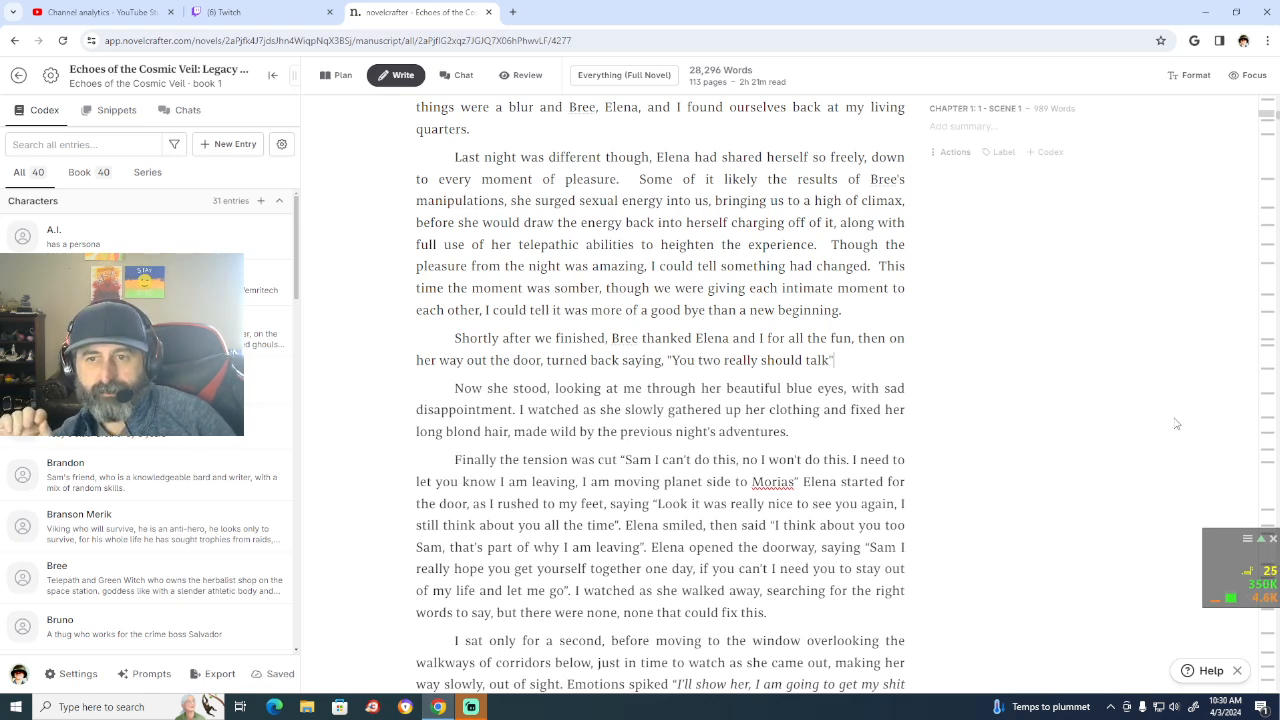
Step: Put a period after Bree's quoted line and start a new sentence with "I knew then she was correct, but"
type(".")
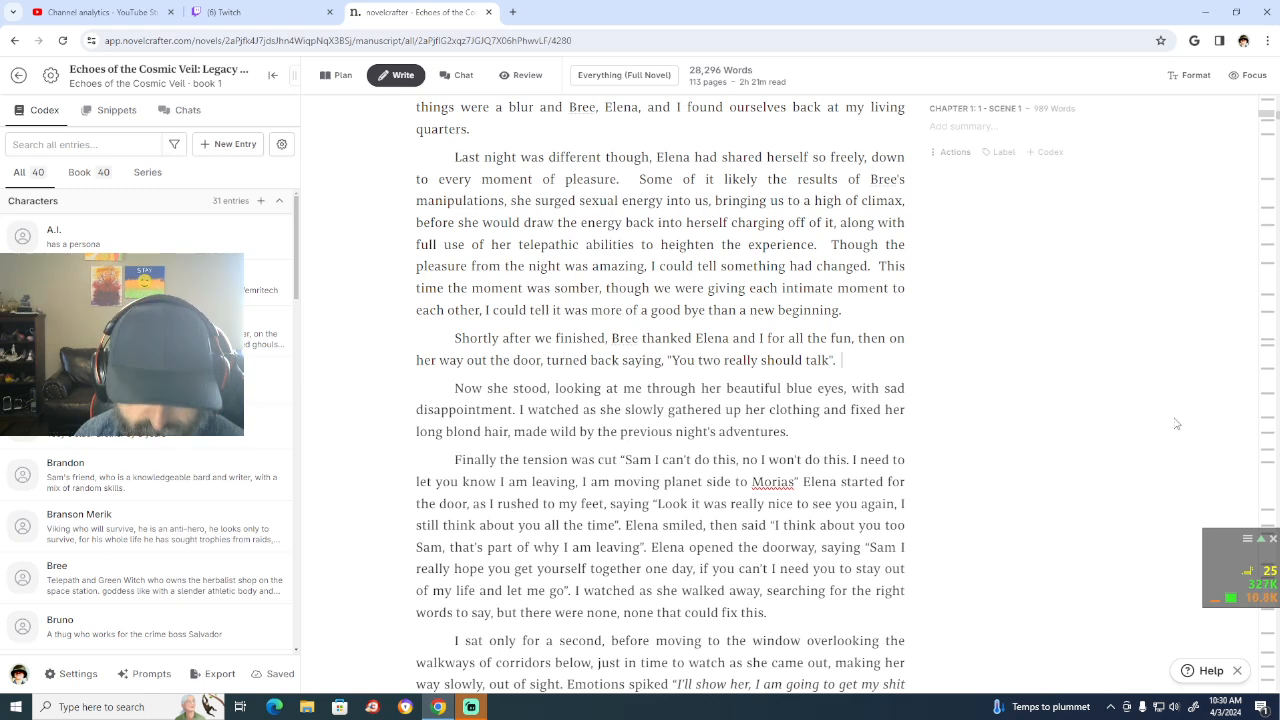
type("  I kn")
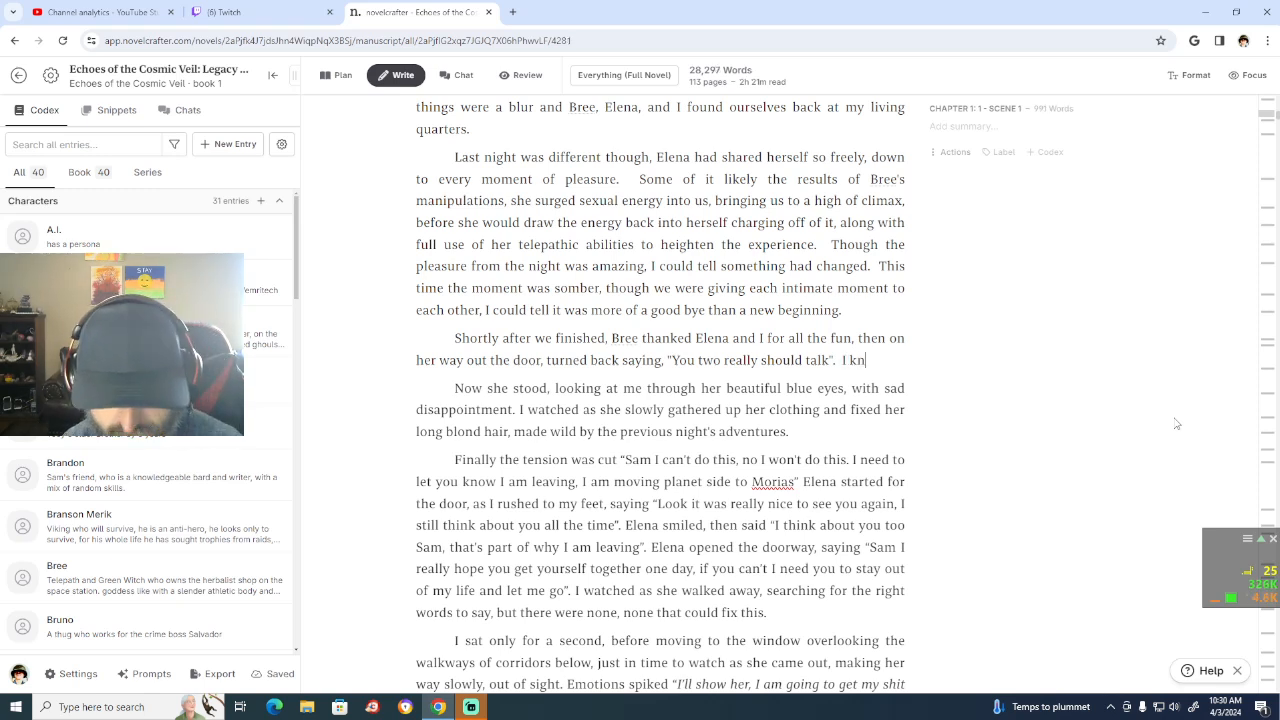
type("ew the")
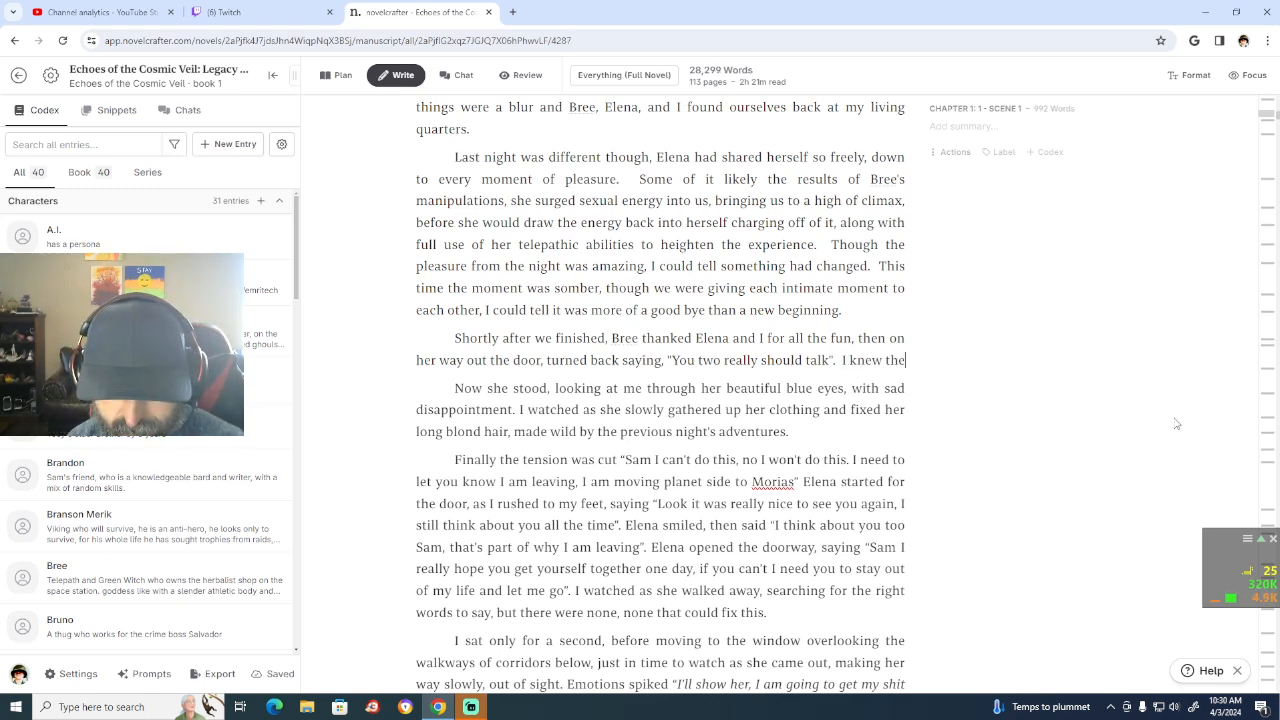
type("n she ")
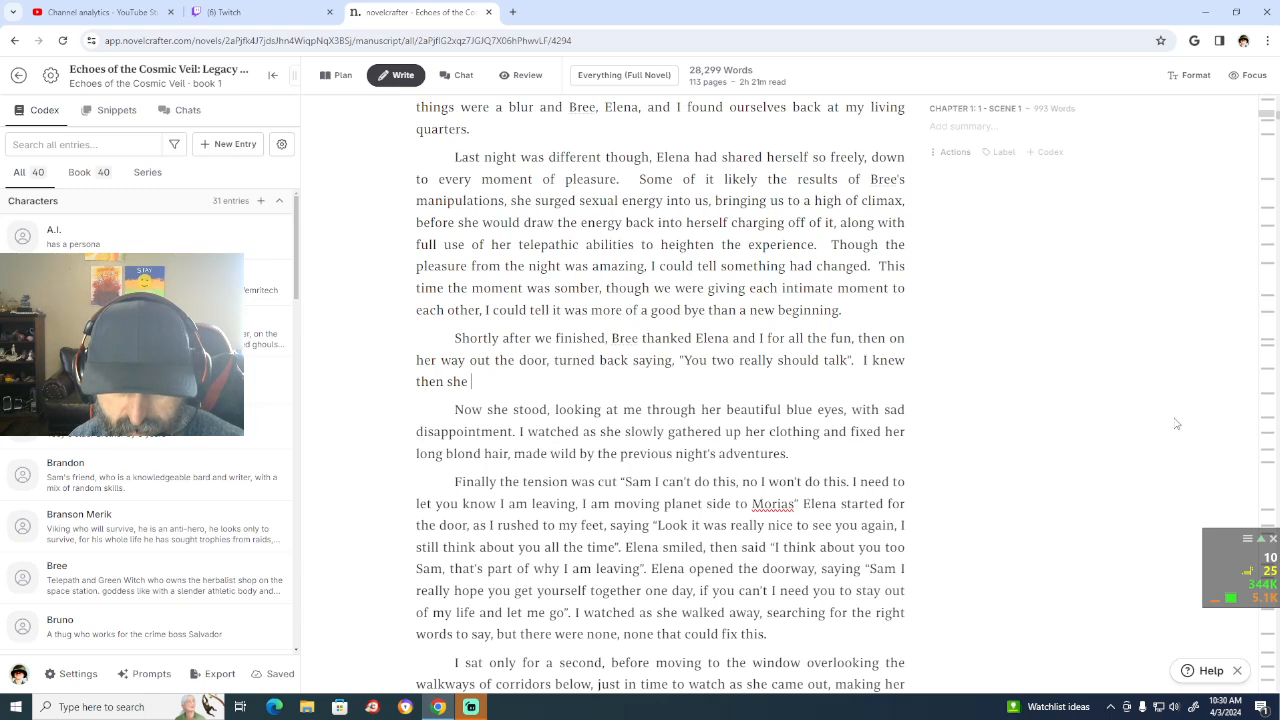
type("was cor")
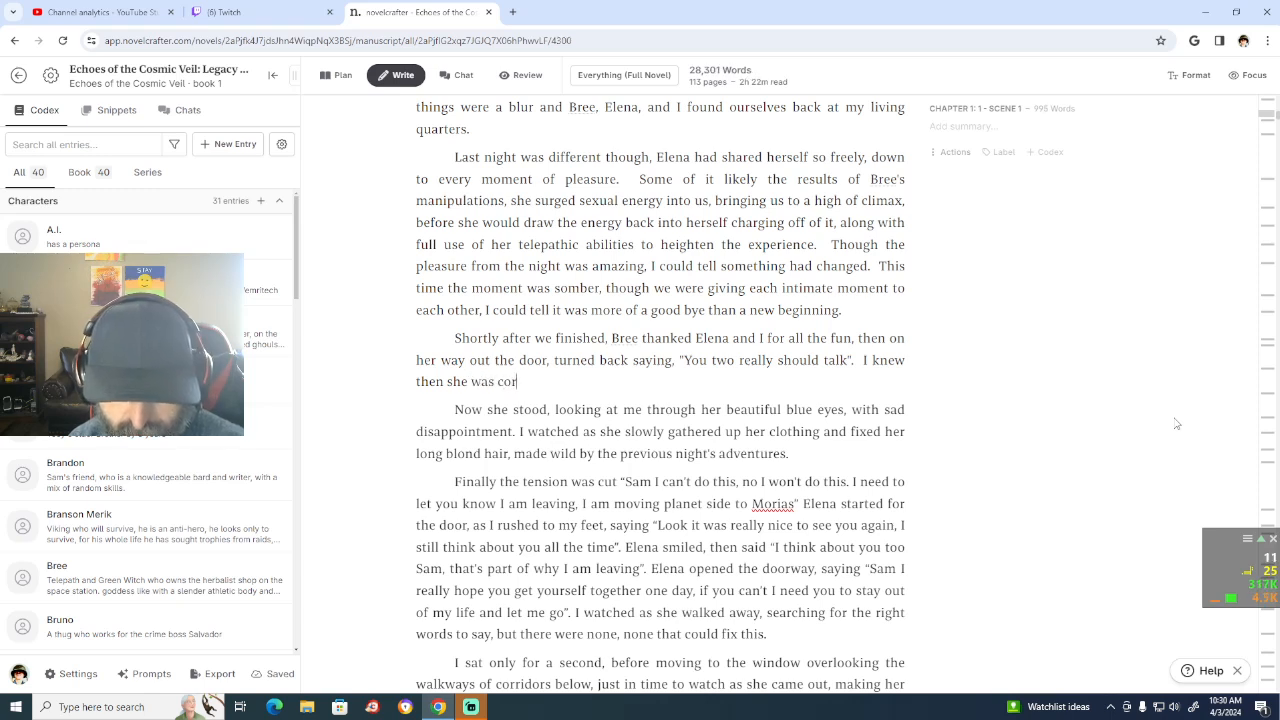
type("rect, but")
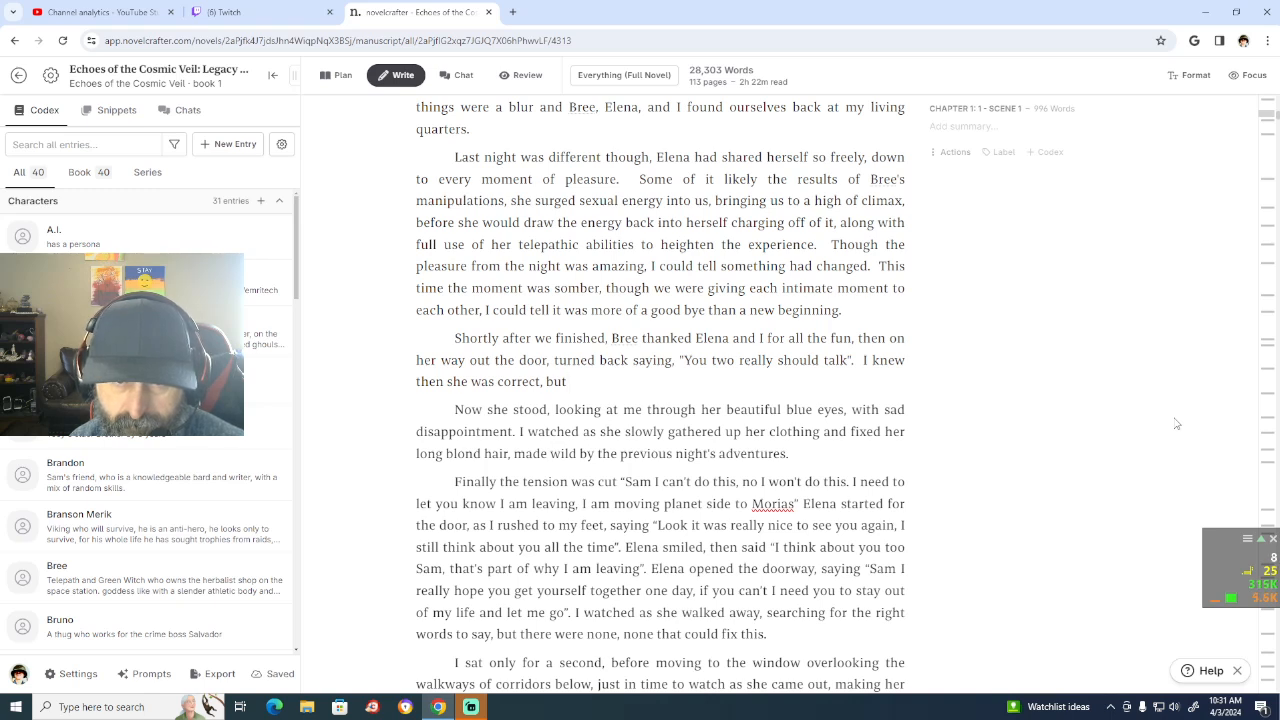
Step: Continue the sentence with "I just curled back in on Elena", correcting the misspelled "crurled" to "curled"
type("I ju")
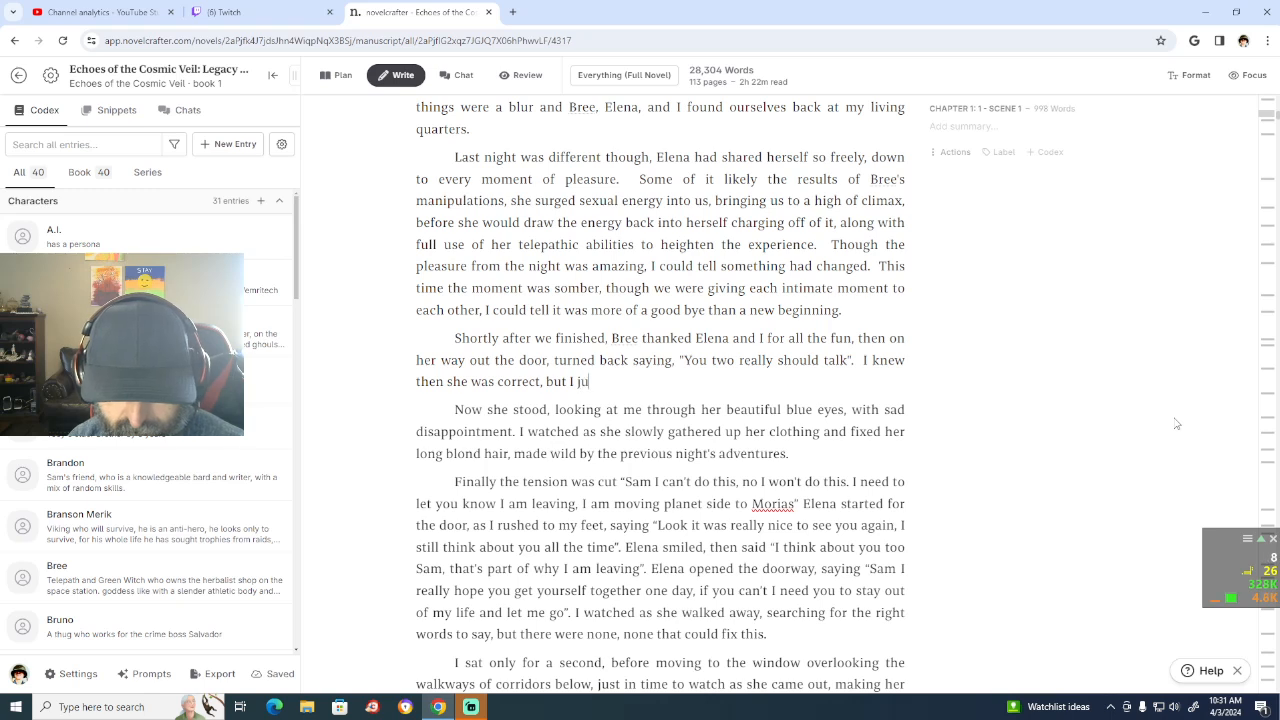
type("st crur")
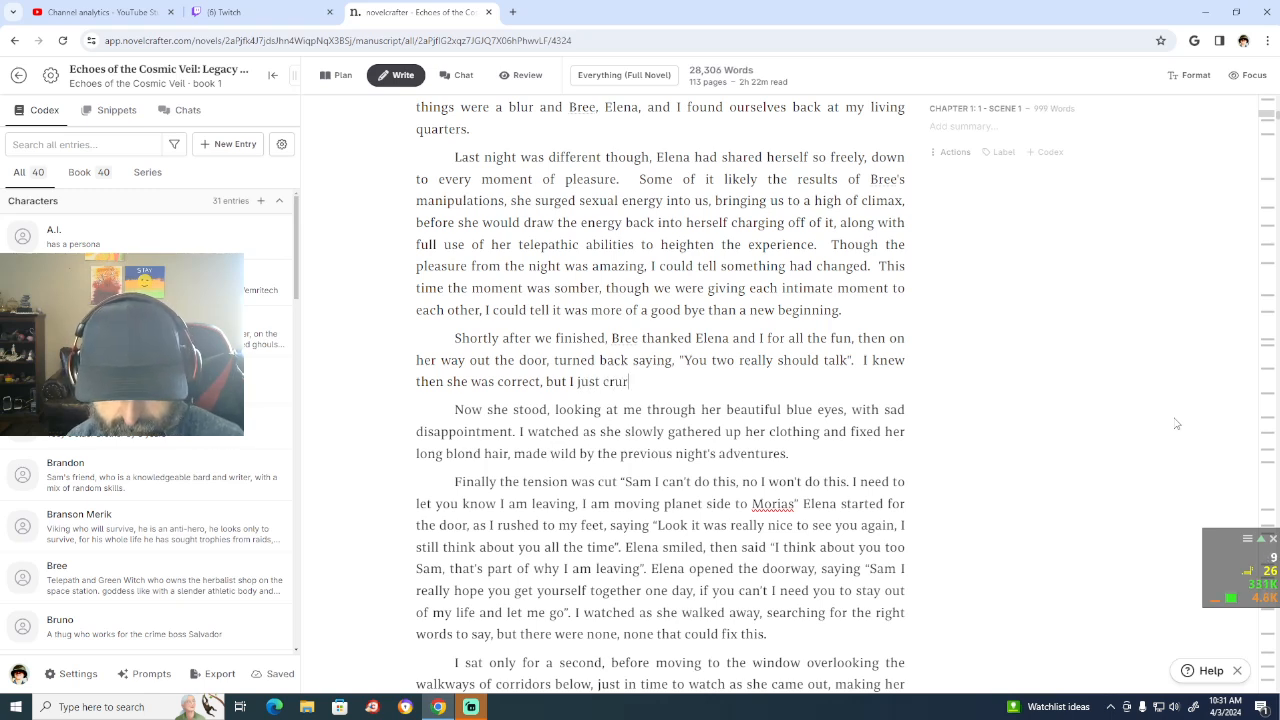
type("led back ")
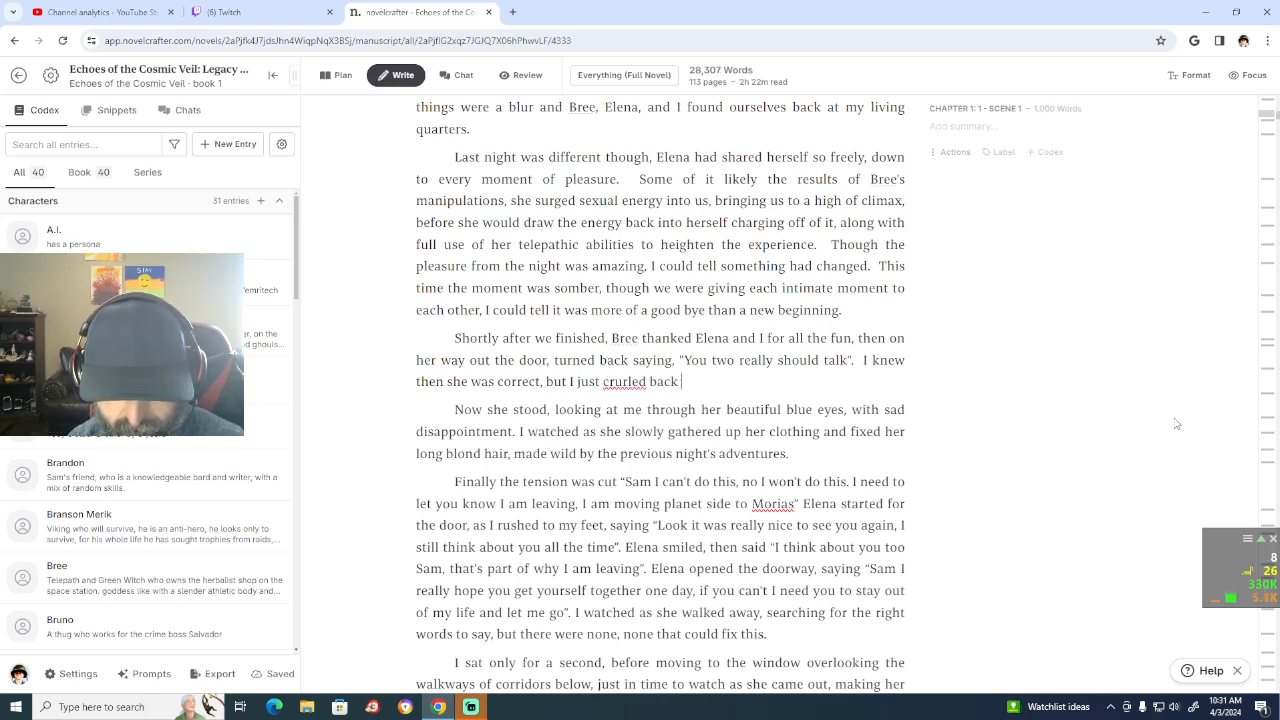
type("in on ")
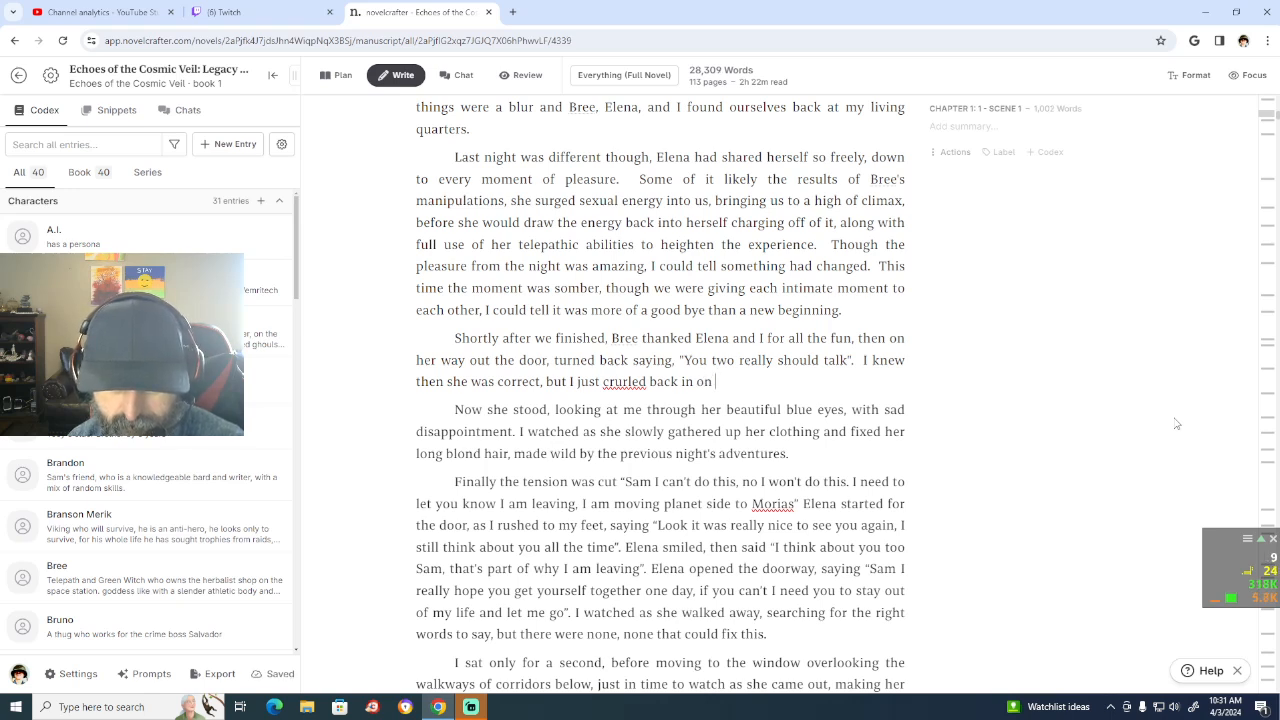
type("Elena")
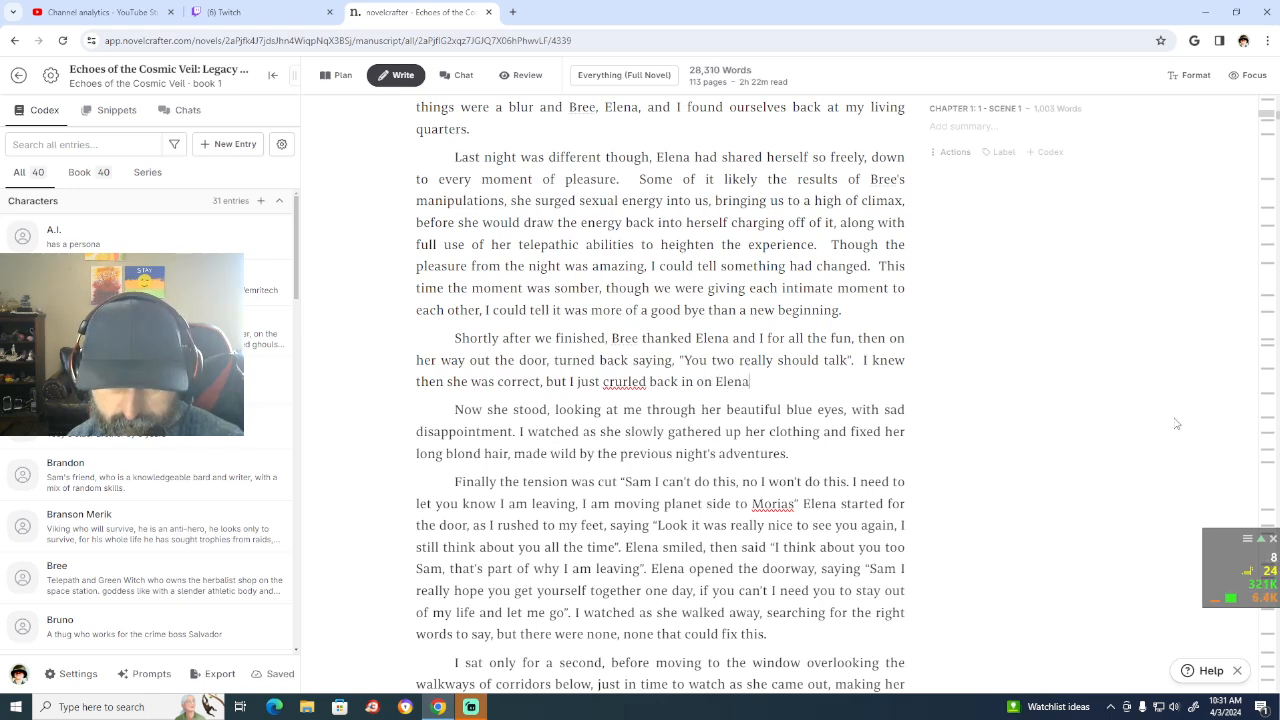
right_click(620, 383)
left_click(654, 89)
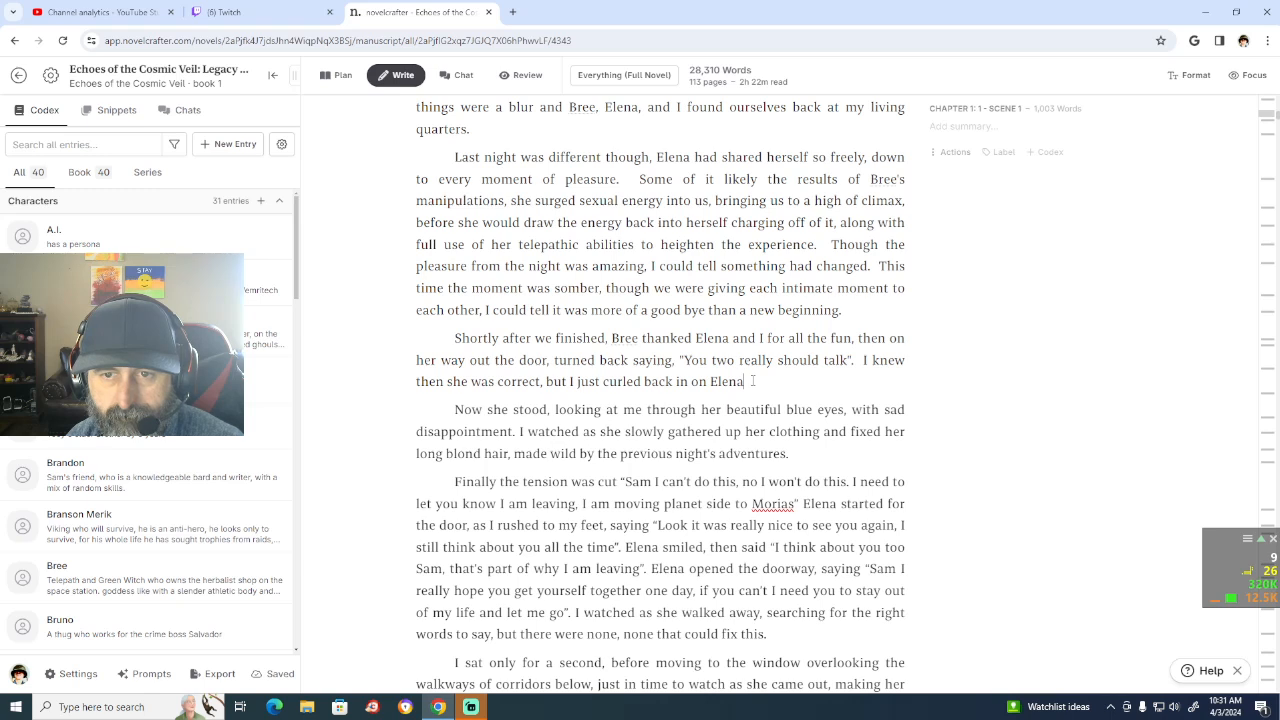
Step: Extend the sentence after "curled back in on Elena" with "and went back to sleep"
type("a")
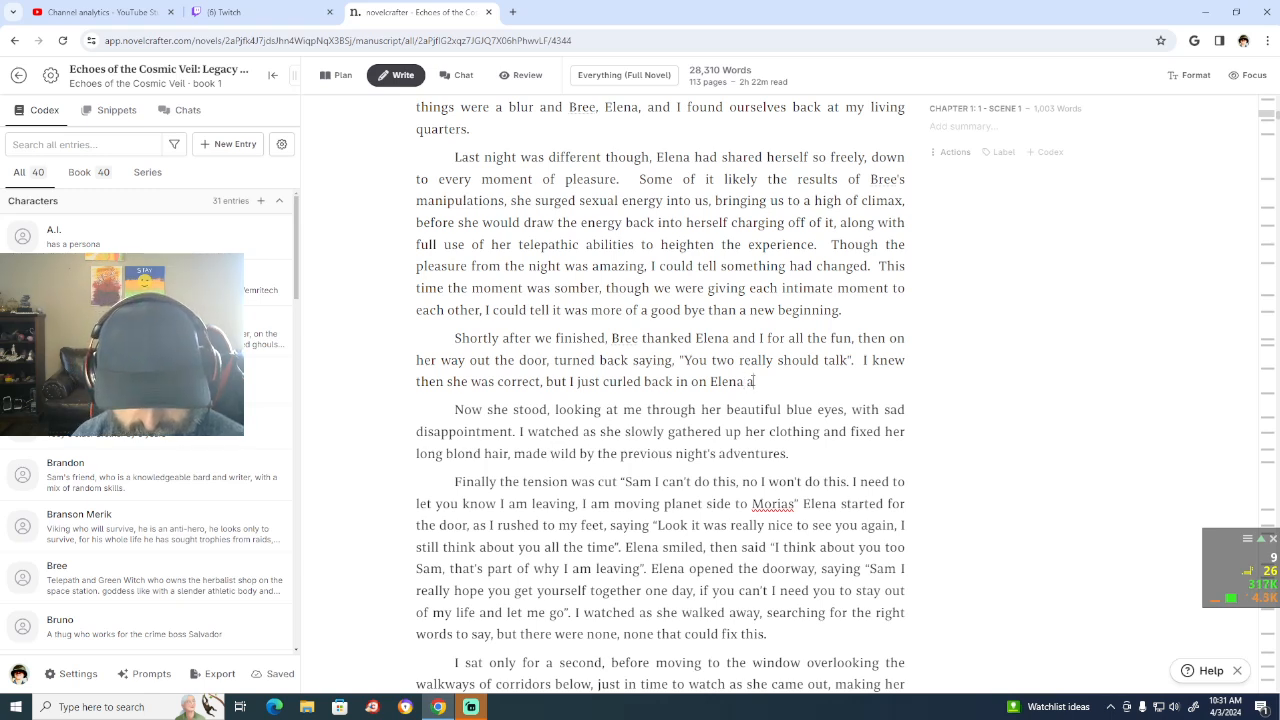
type("nd went ba")
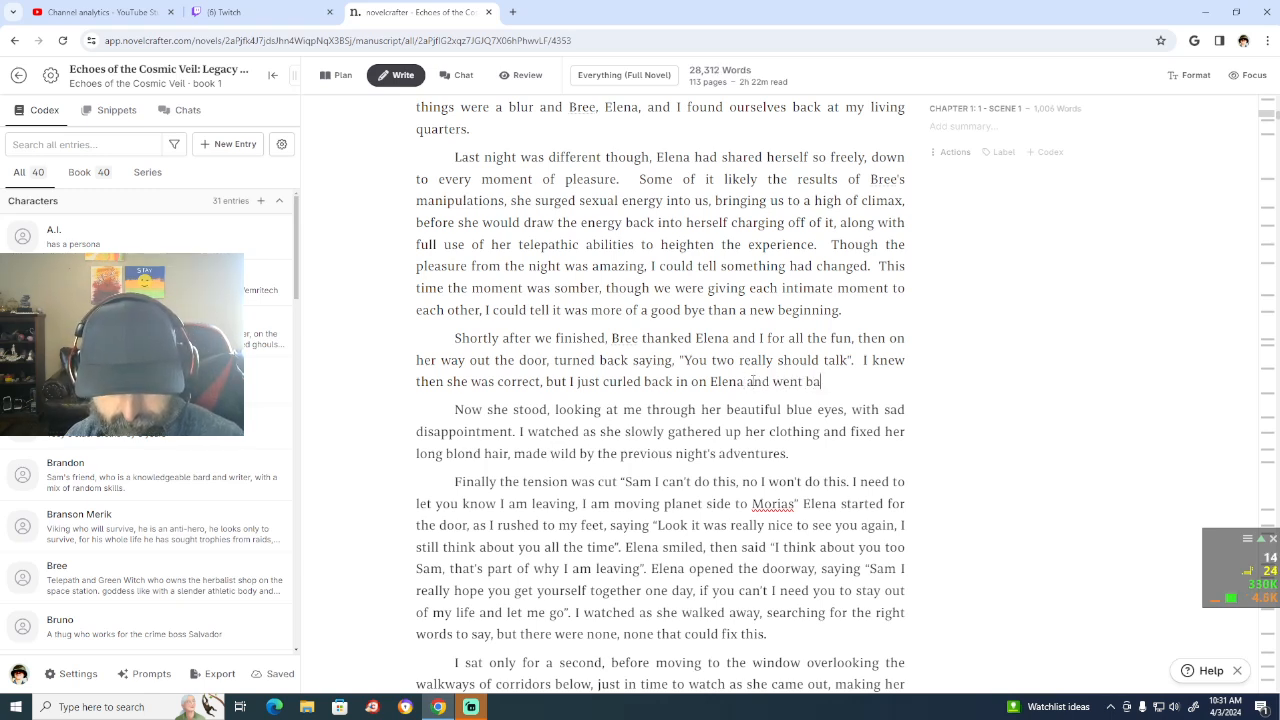
type("ck to slee")
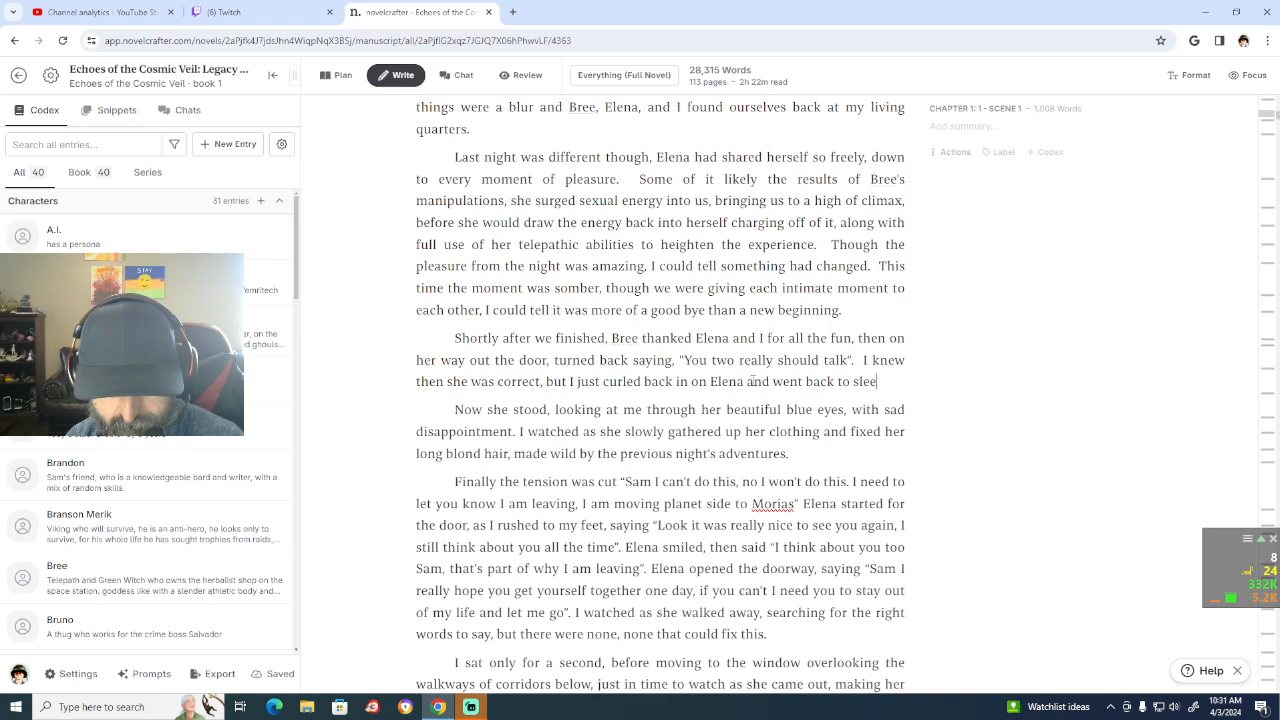
type("p")
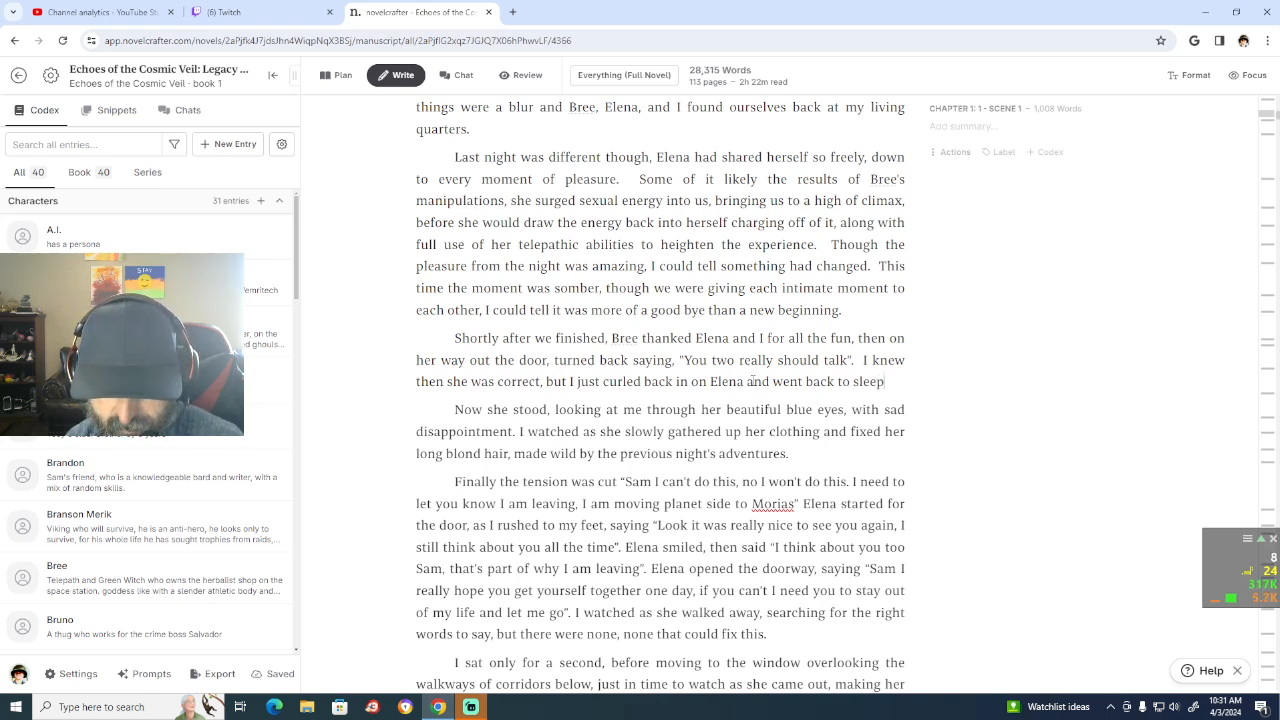
type(", pr")
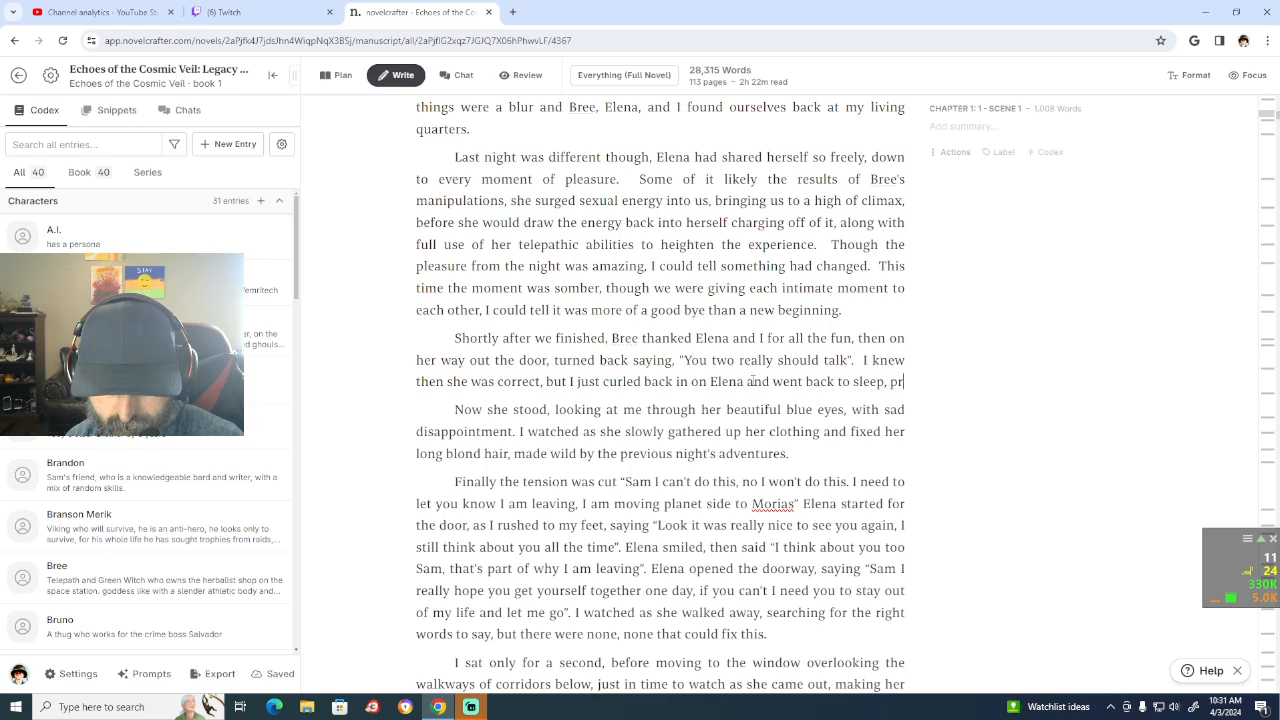
type("etente")
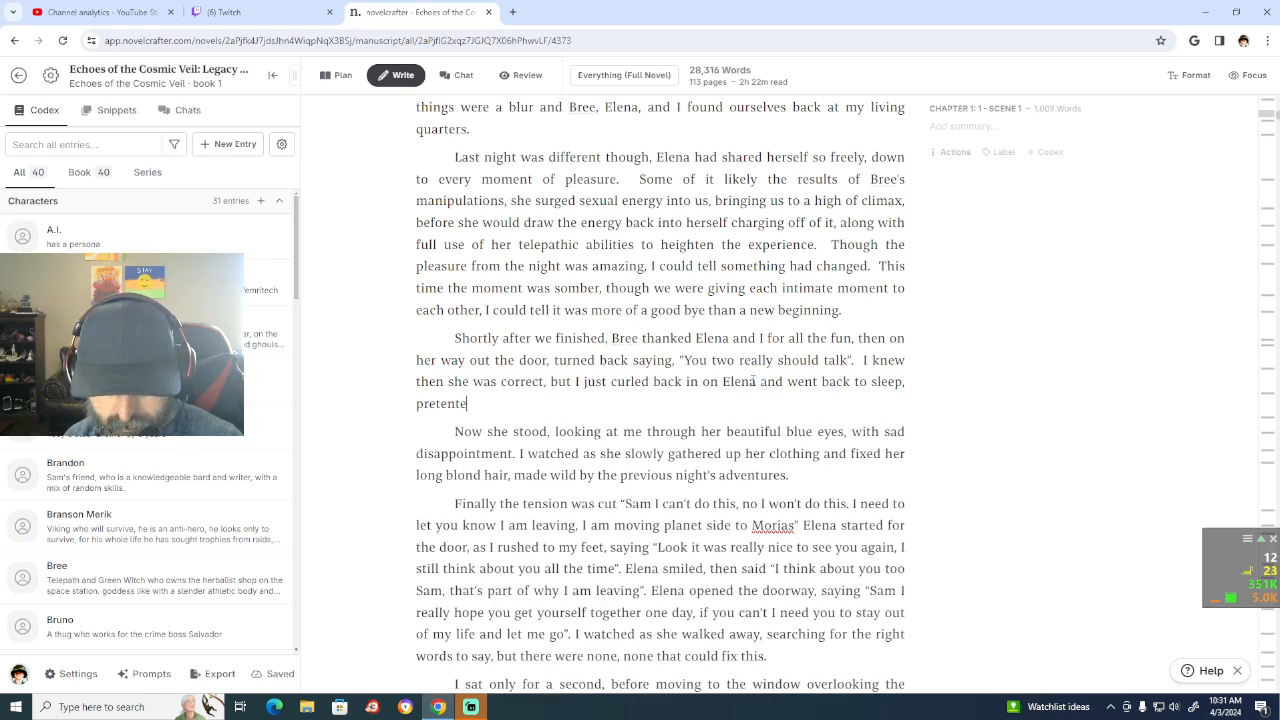
Step: Continue the sentence after "went back to sleep" with ", pretending things might sta"
key("BackSpace")
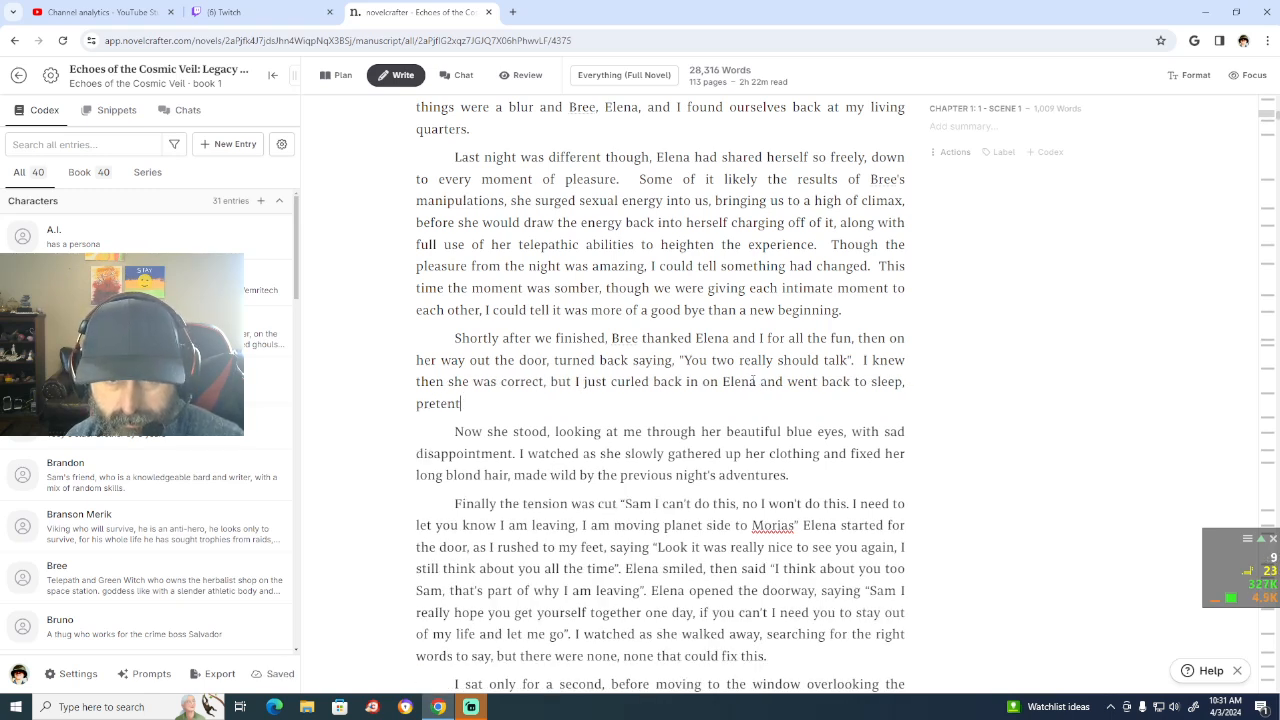
key("BackSpace")
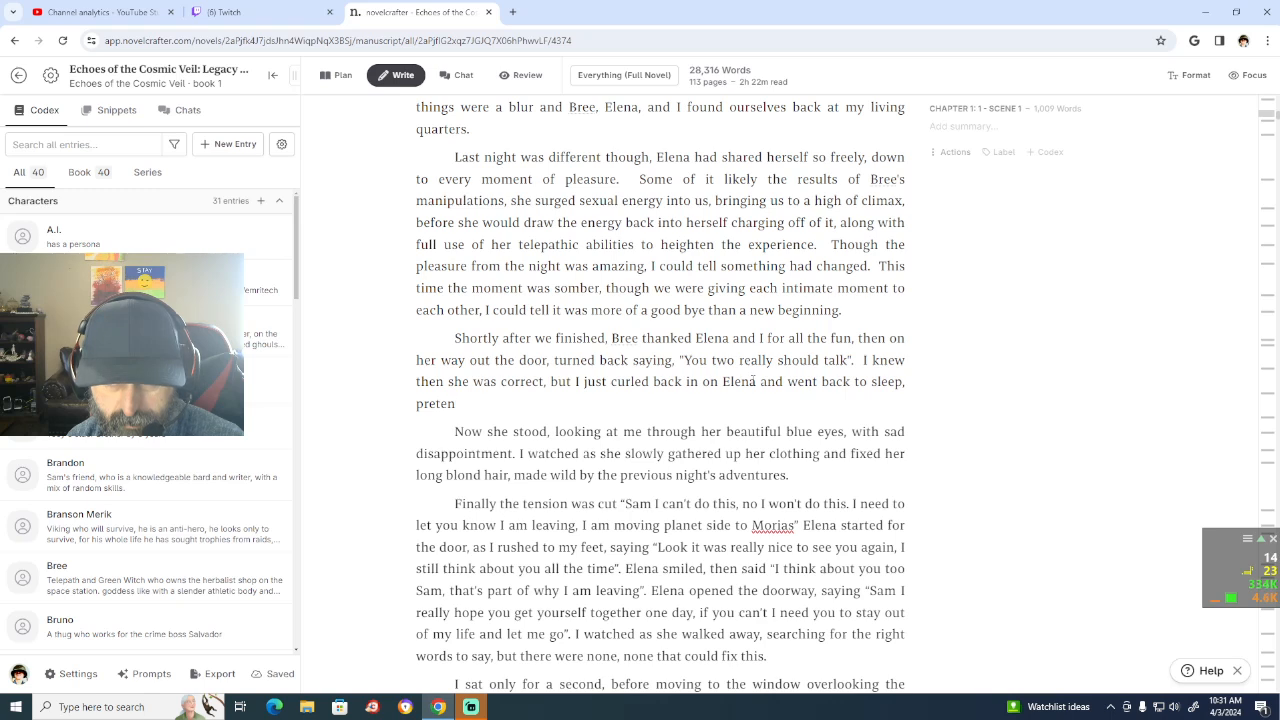
type("ding")
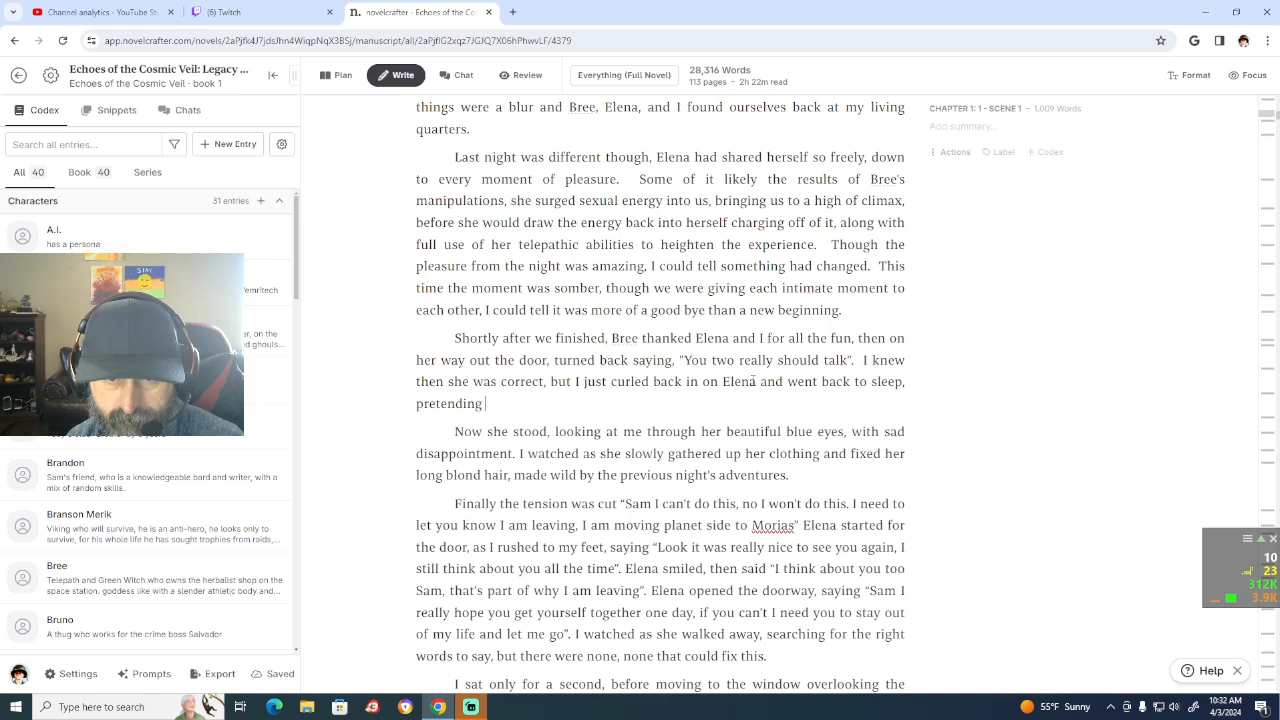
type("things migt")
key("BackSpace")
key("BackSpace")
type("ht s")
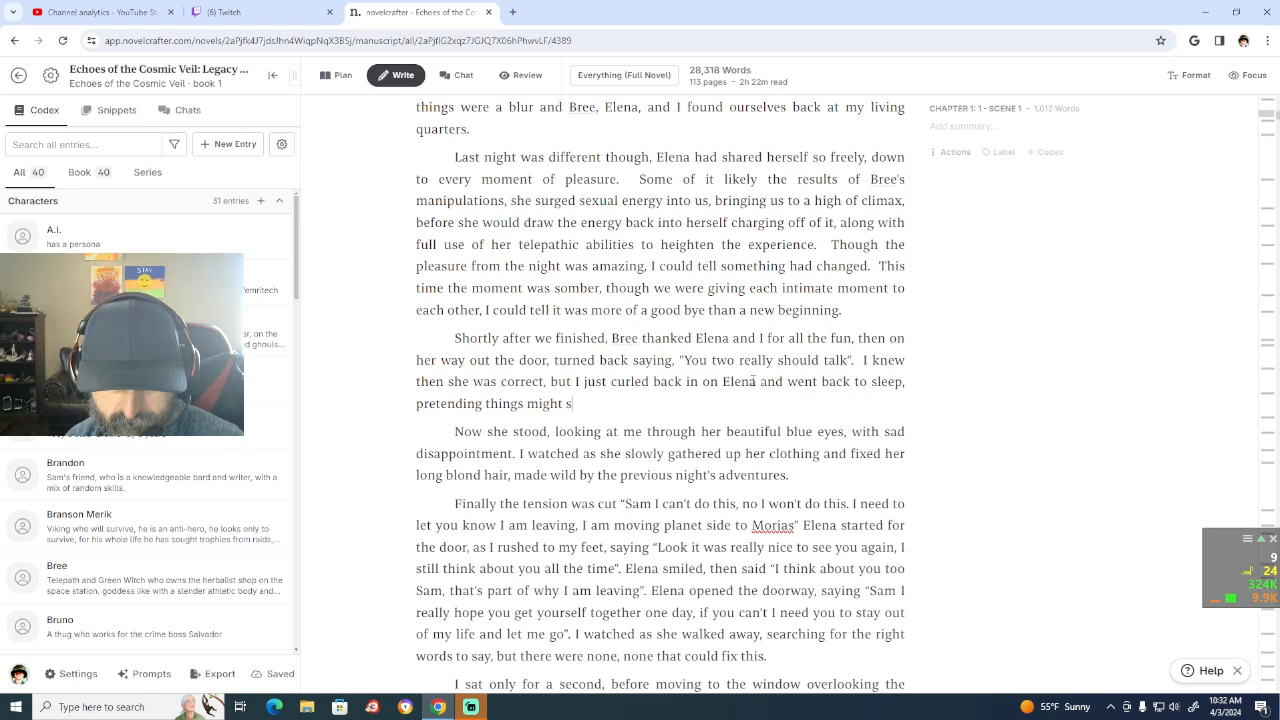
type("ta")
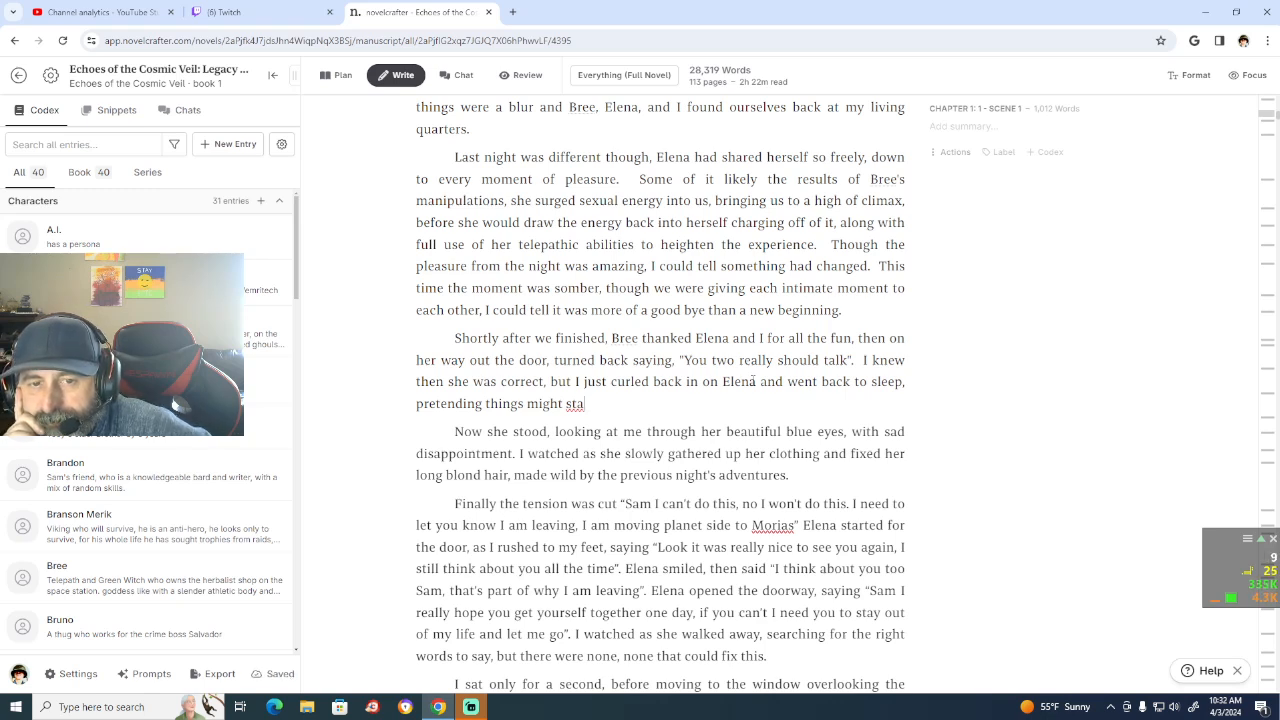
Step: Delete the unfinished phrase beginning with "pretending", keeping the comma after "sleep"
key("BackSpace")
key("BackSpace")
key("BackSpace")
key("BackSpace")
key("BackSpace")
key("BackSpace")
key("BackSpace")
key("BackSpace")
key("BackSpace")
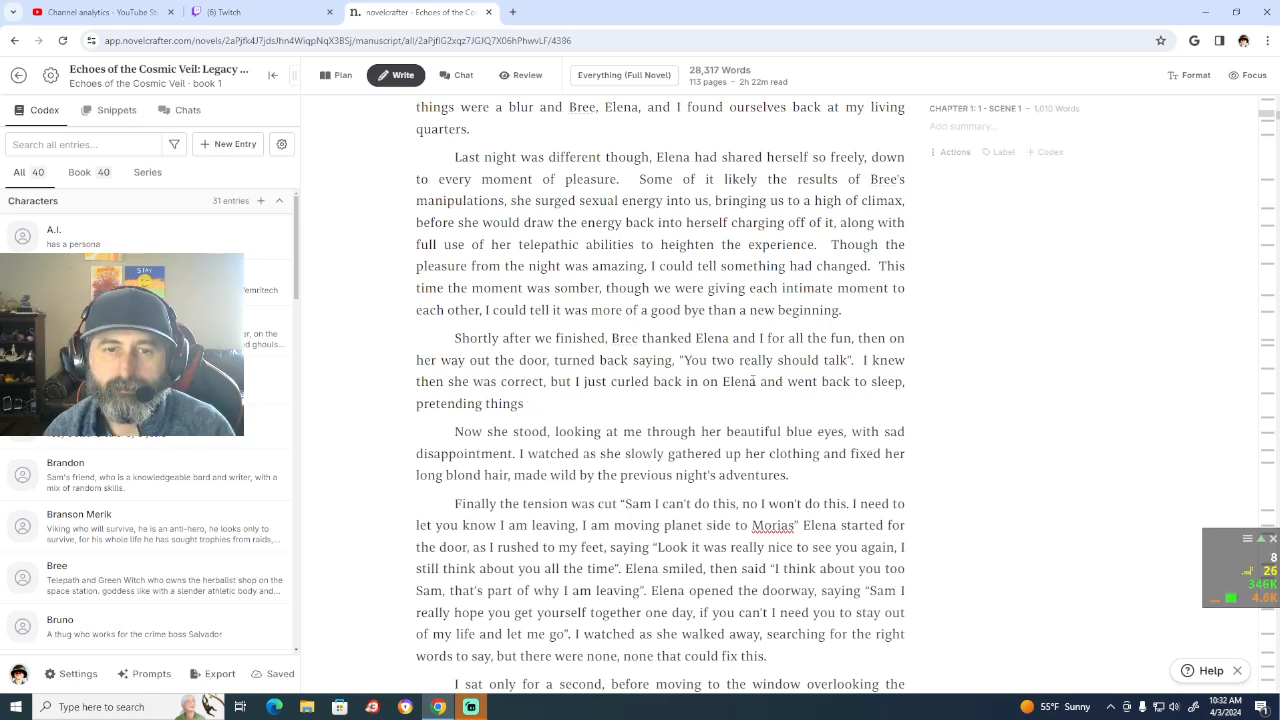
key("BackSpace")
key("BackSpace")
key("BackSpace")
key("BackSpace")
key("BackSpace")
key("BackSpace")
key("BackSpace")
key("BackSpace")
key("BackSpace")
key("BackSpace")
key("BackSpace")
key("BackSpace")
key("BackSpace")
key("BackSpace")
key("BackSpace")
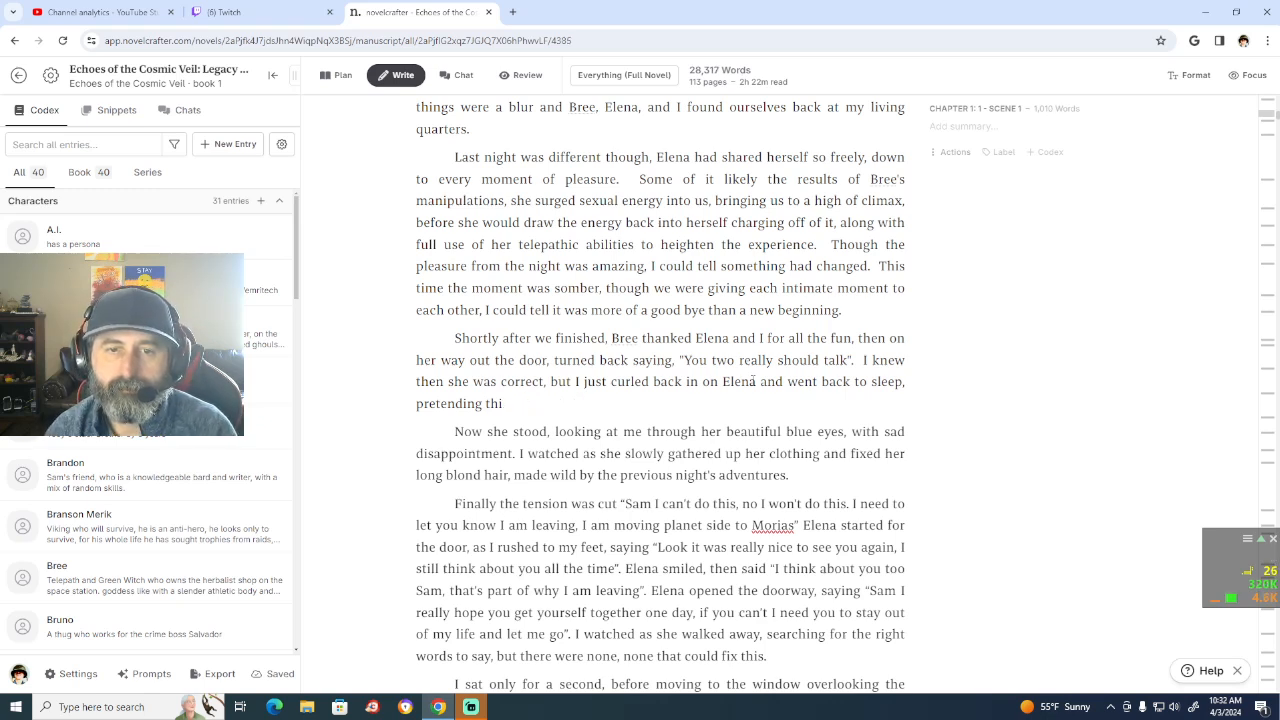
key("BackSpace")
key("BackSpace")
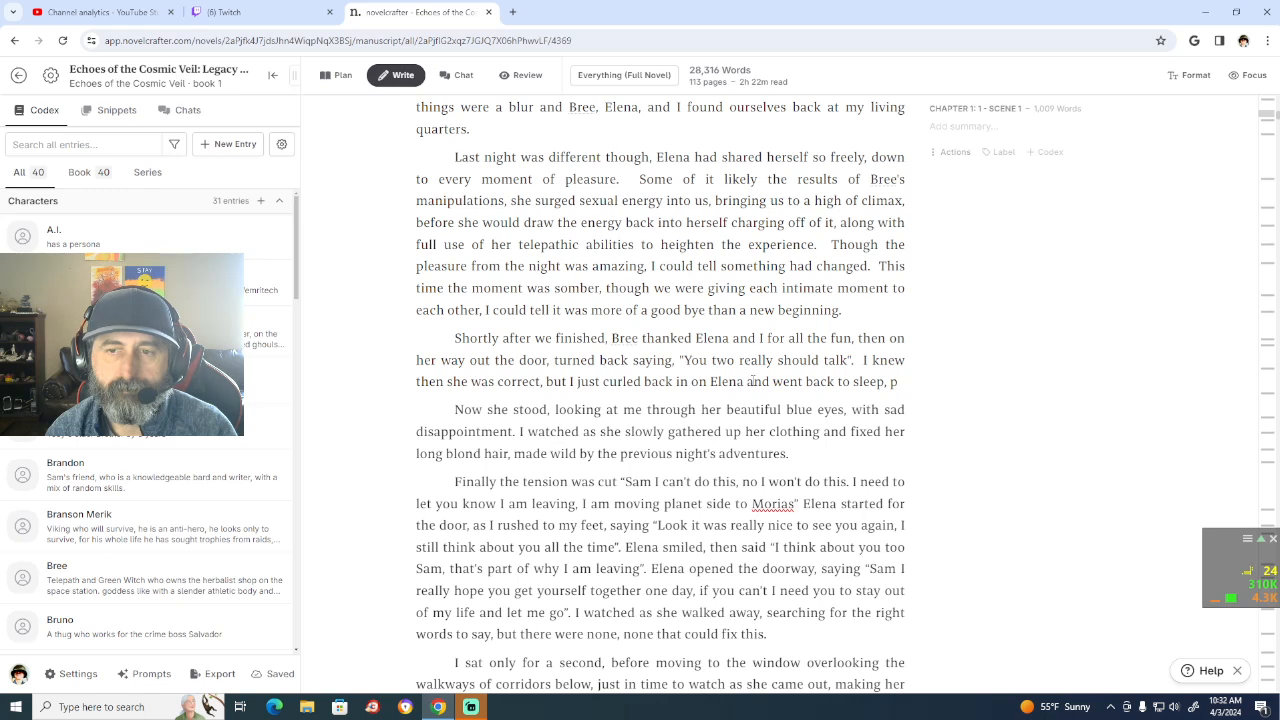
Step: Finish the sentence after "sleep," with "choosing to stay in the moment just a bit longer.", correcting the misspelled "chosing"
type("ch")
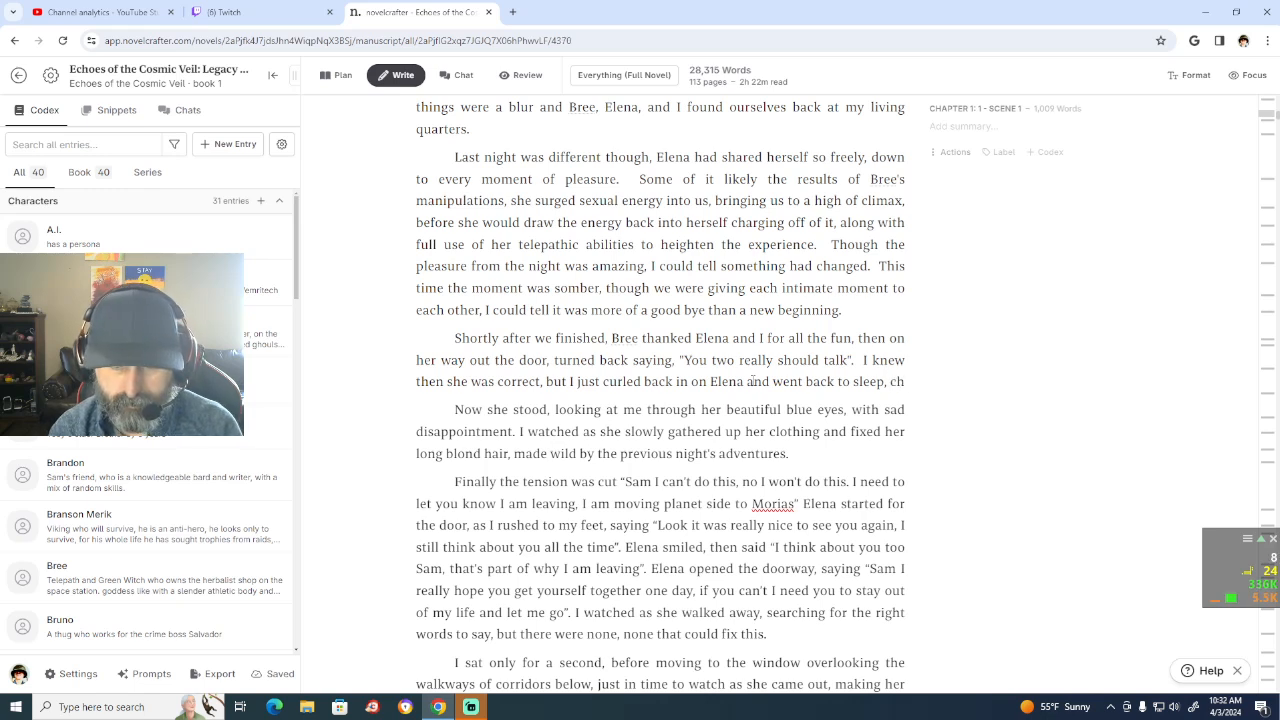
type("osing to s")
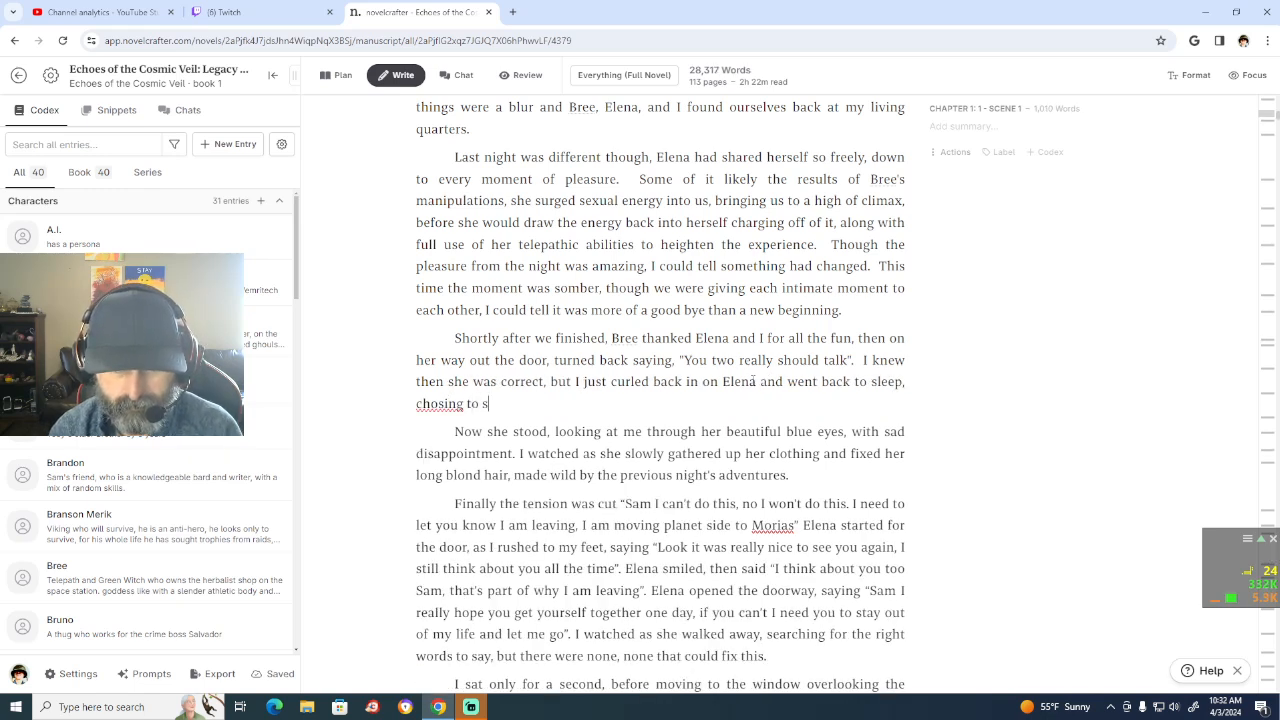
type("tay in the moment just a bu")
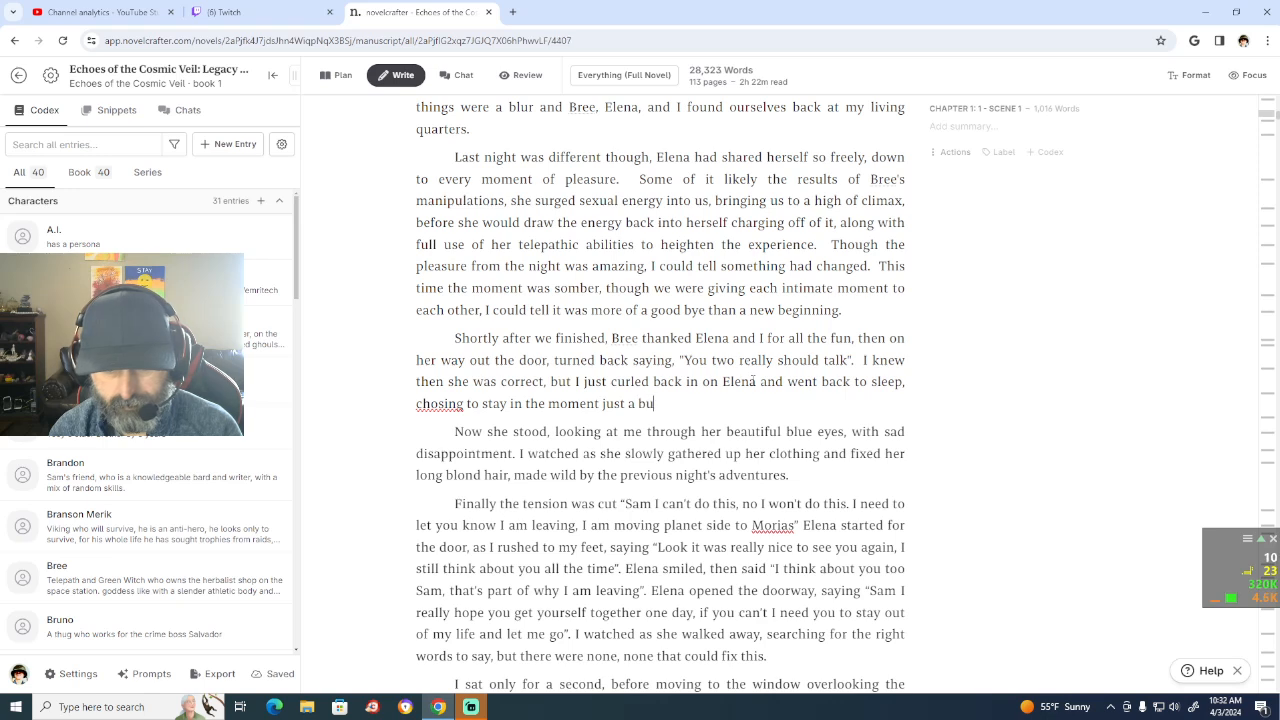
type("it")
key("BackSpace")
key("BackSpace")
key("BackSpace")
key("BackSpace")
type("it longer")
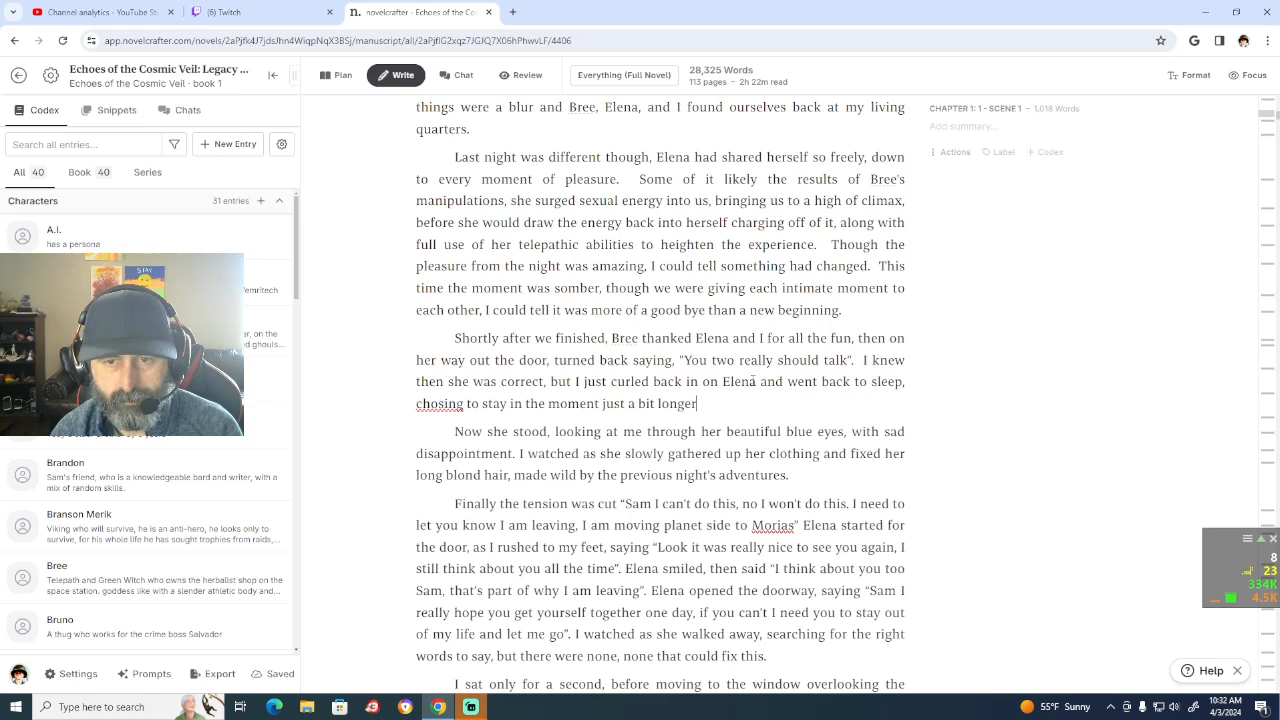
type(".")
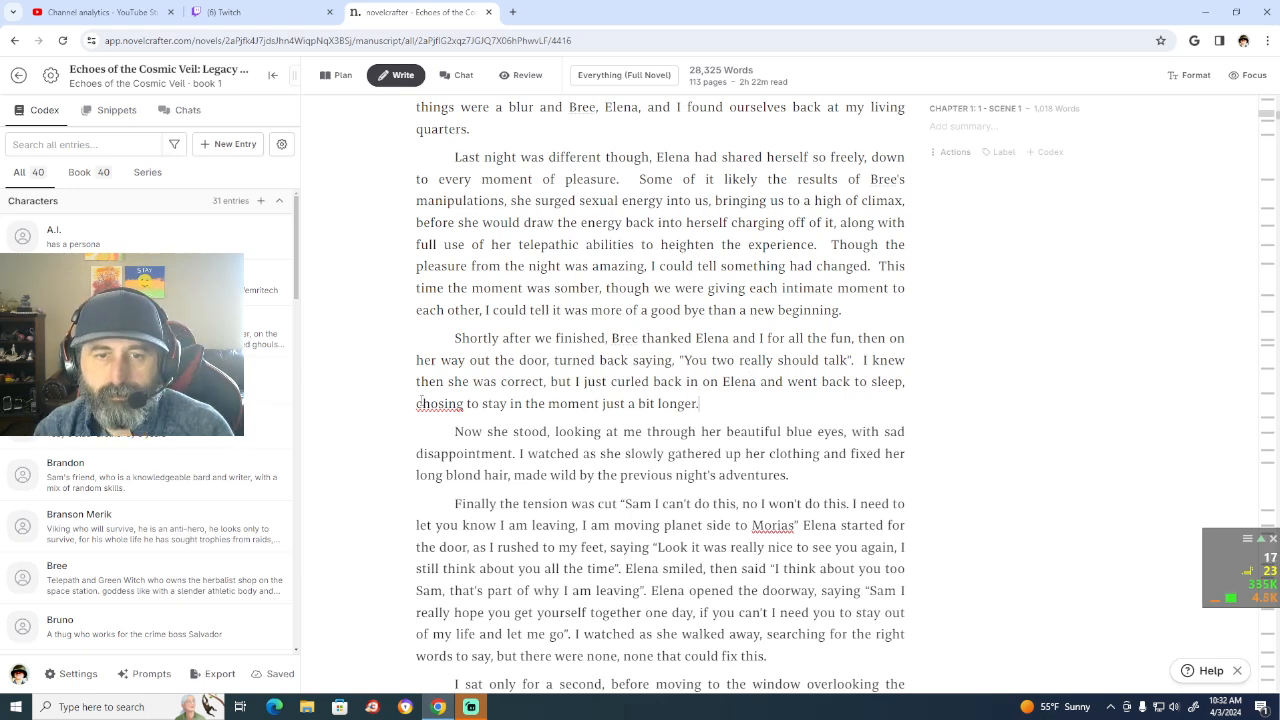
right_click(440, 403)
left_click(478, 108)
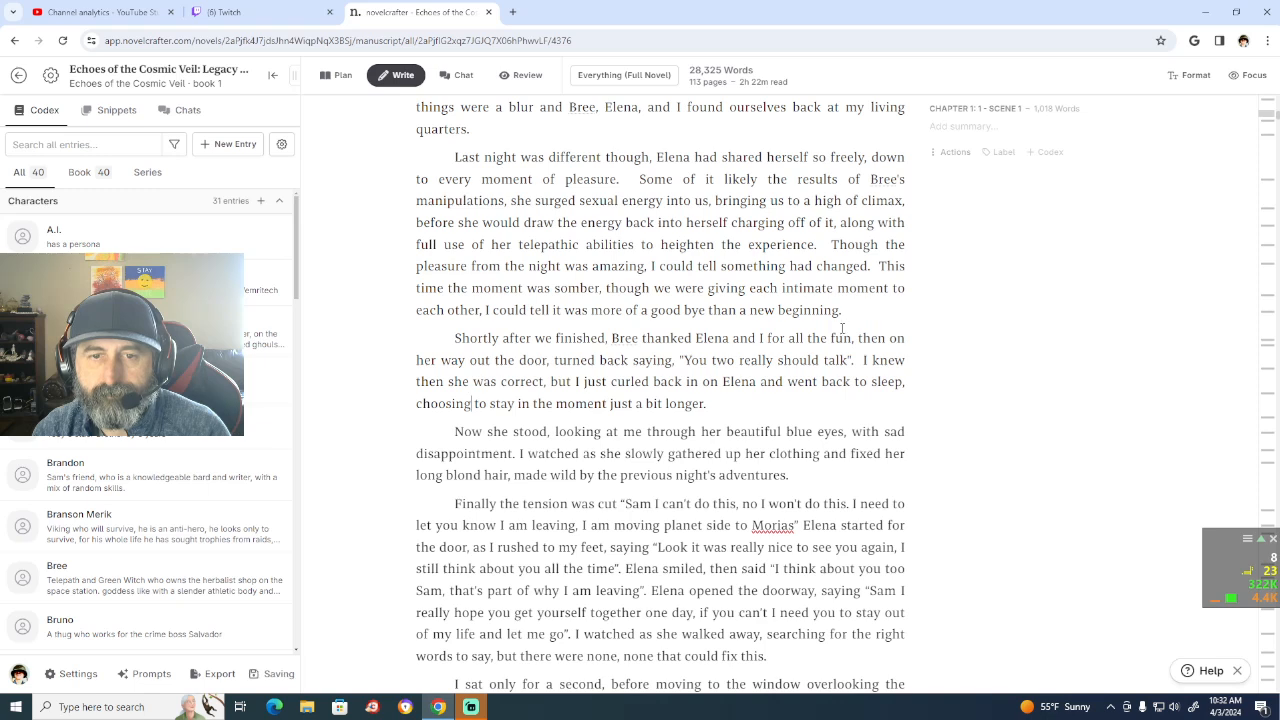
Step: Begin a new sentence after "just a bit longer." with "Now we were both awake and Elena"
left_click(455, 430)
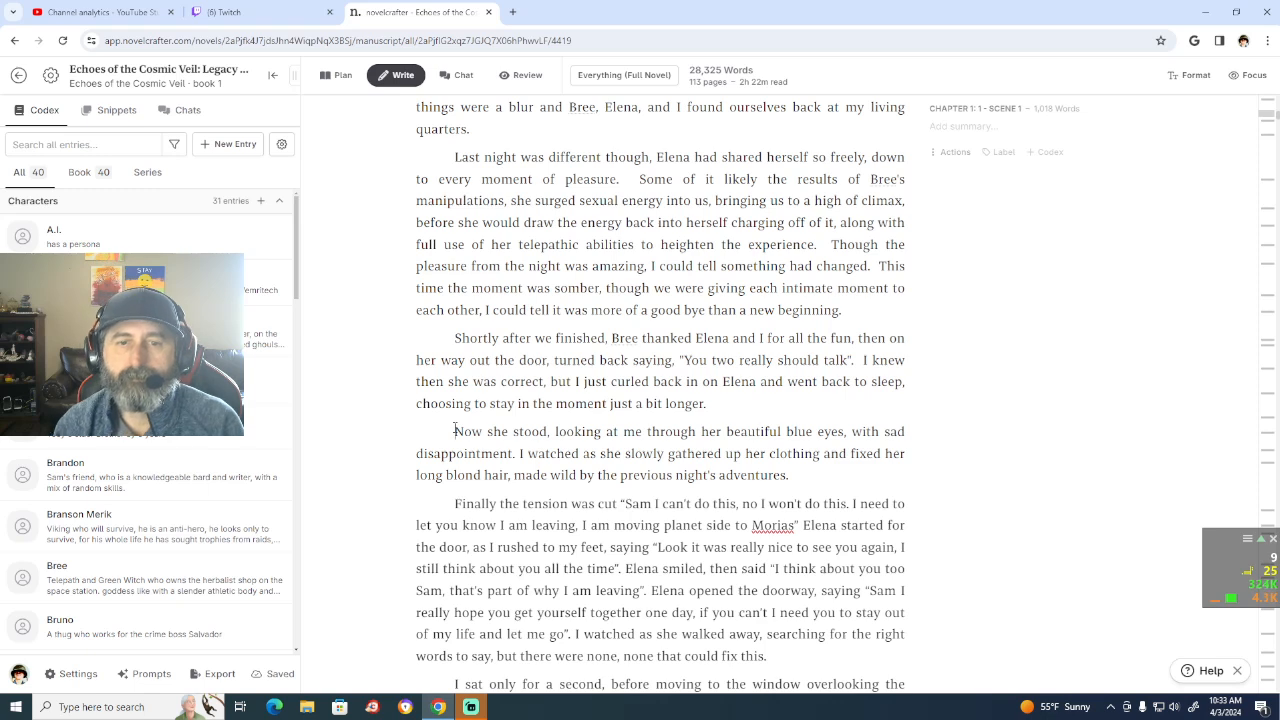
left_click(707, 403)
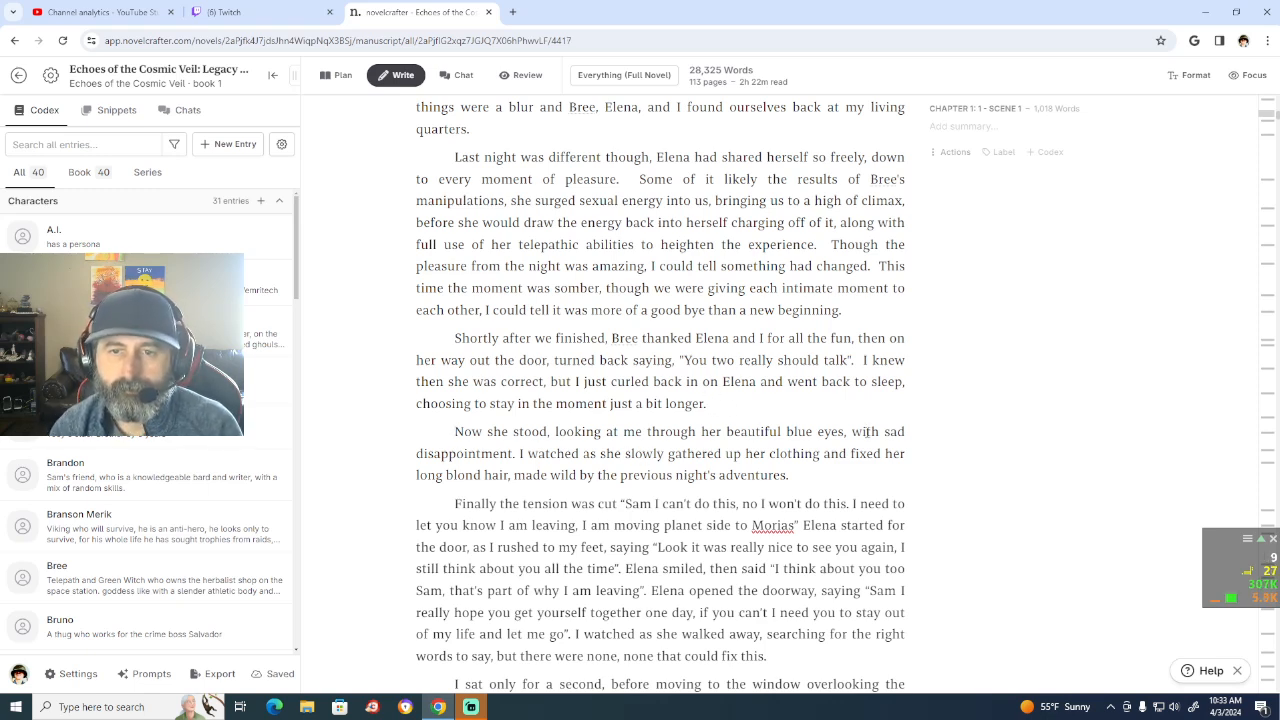
type("Now we")
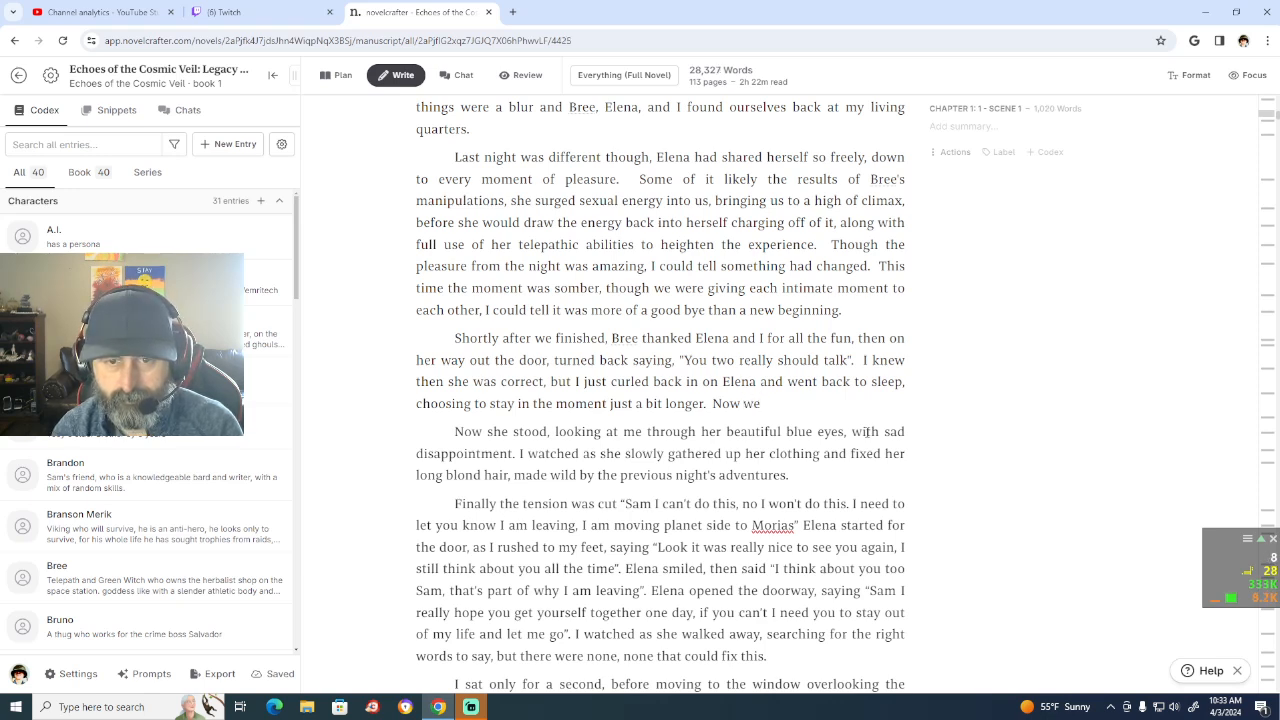
type(" were")
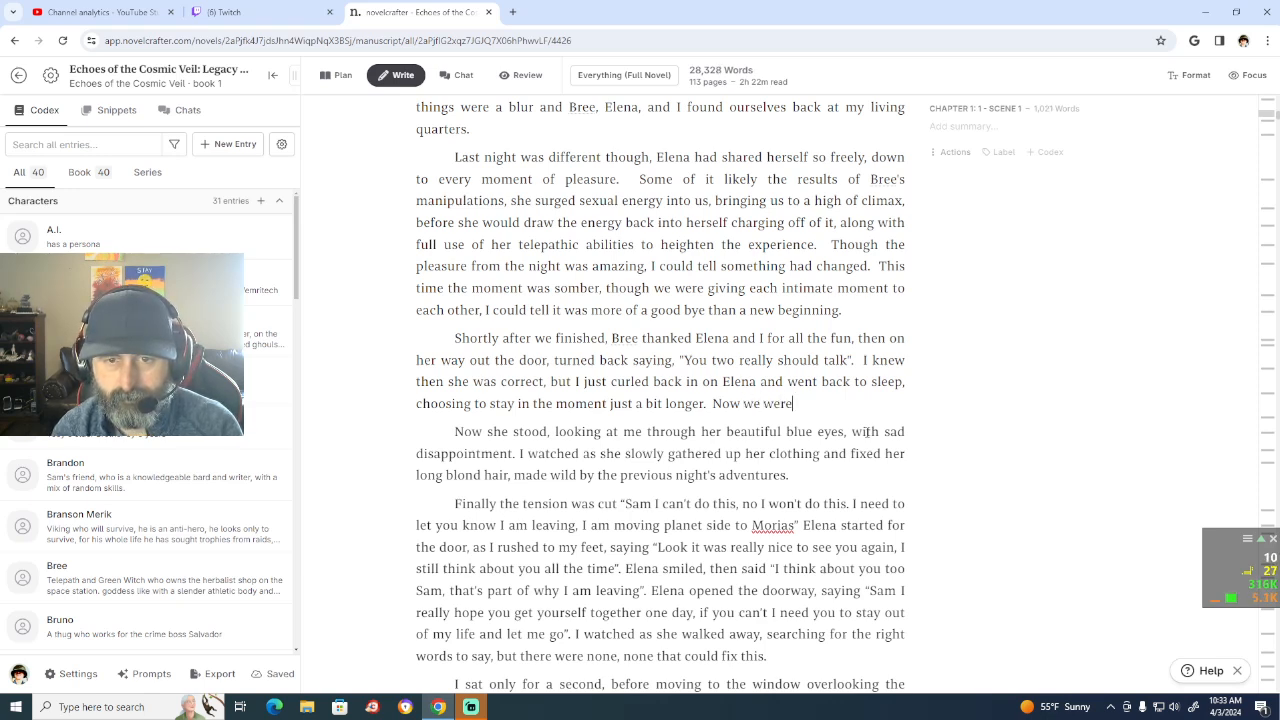
type(" both")
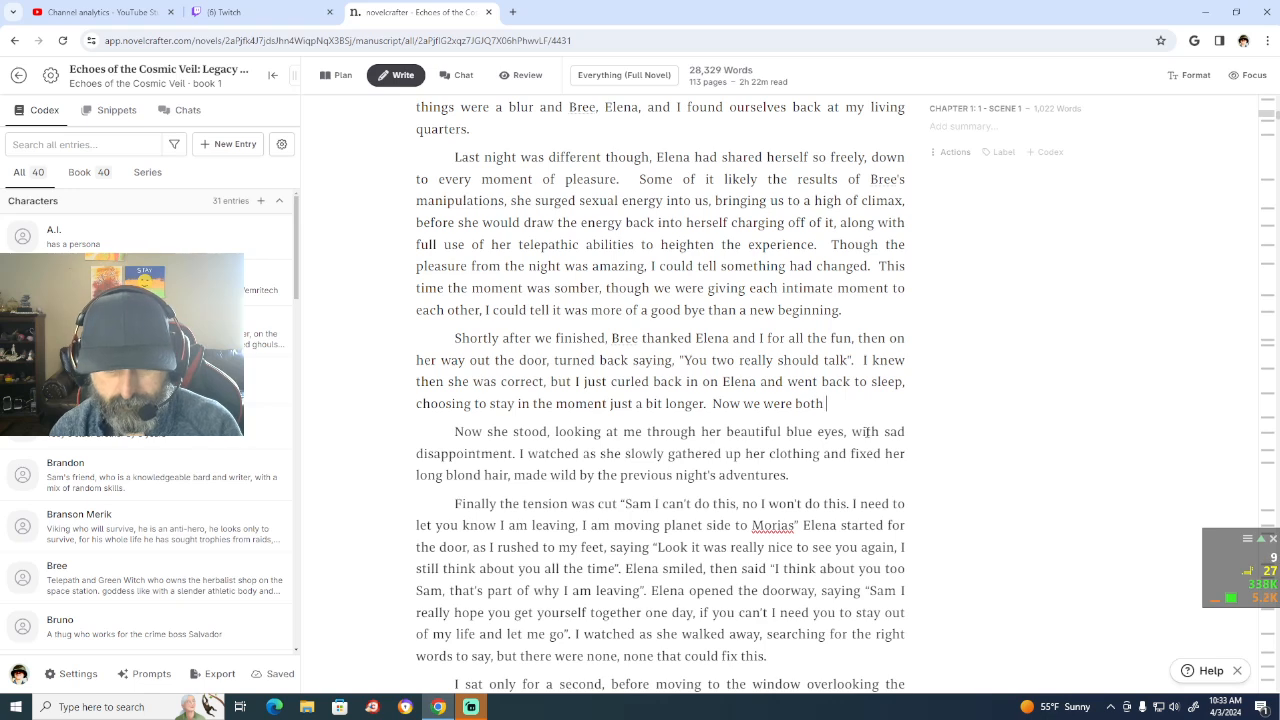
type(" awake")
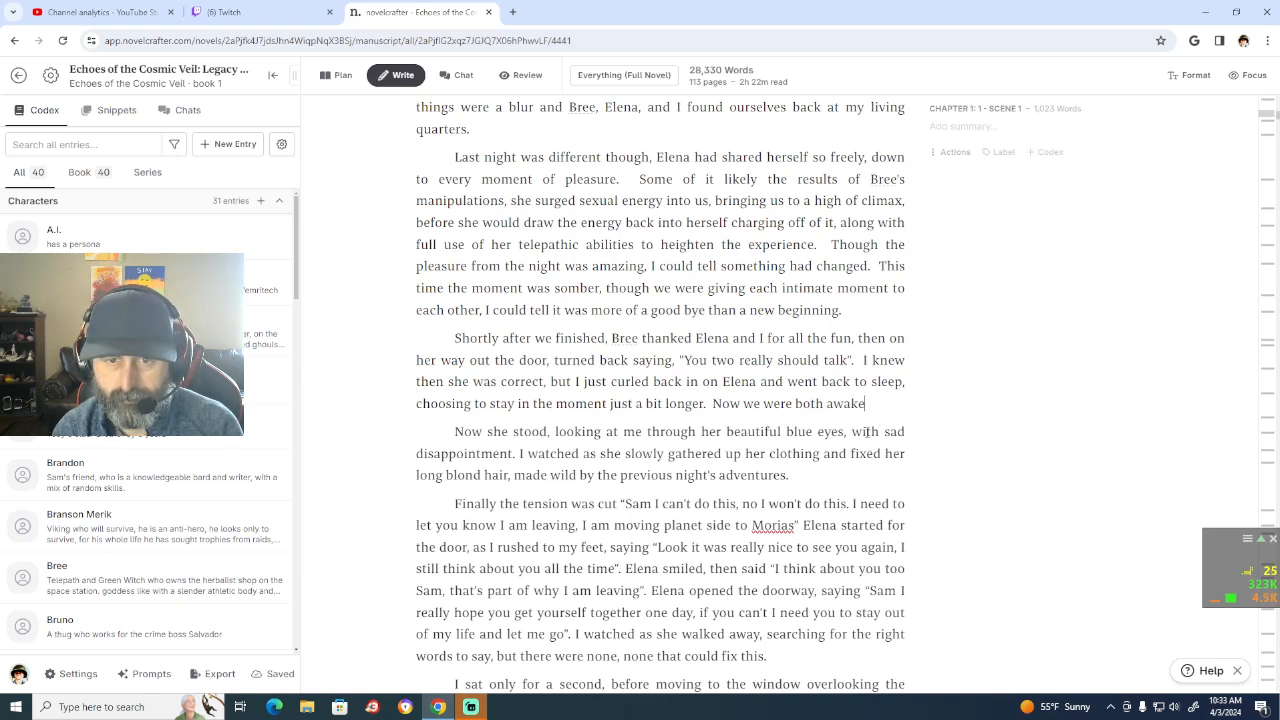
type("and")
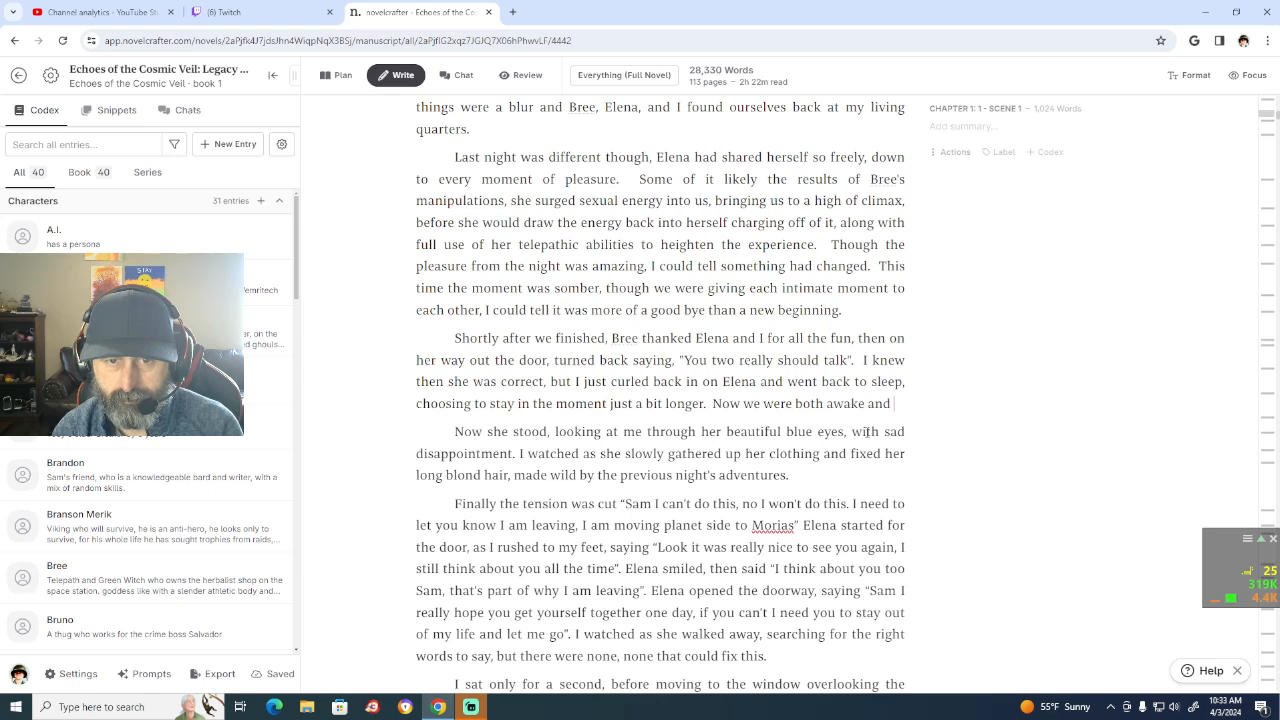
type(" E")
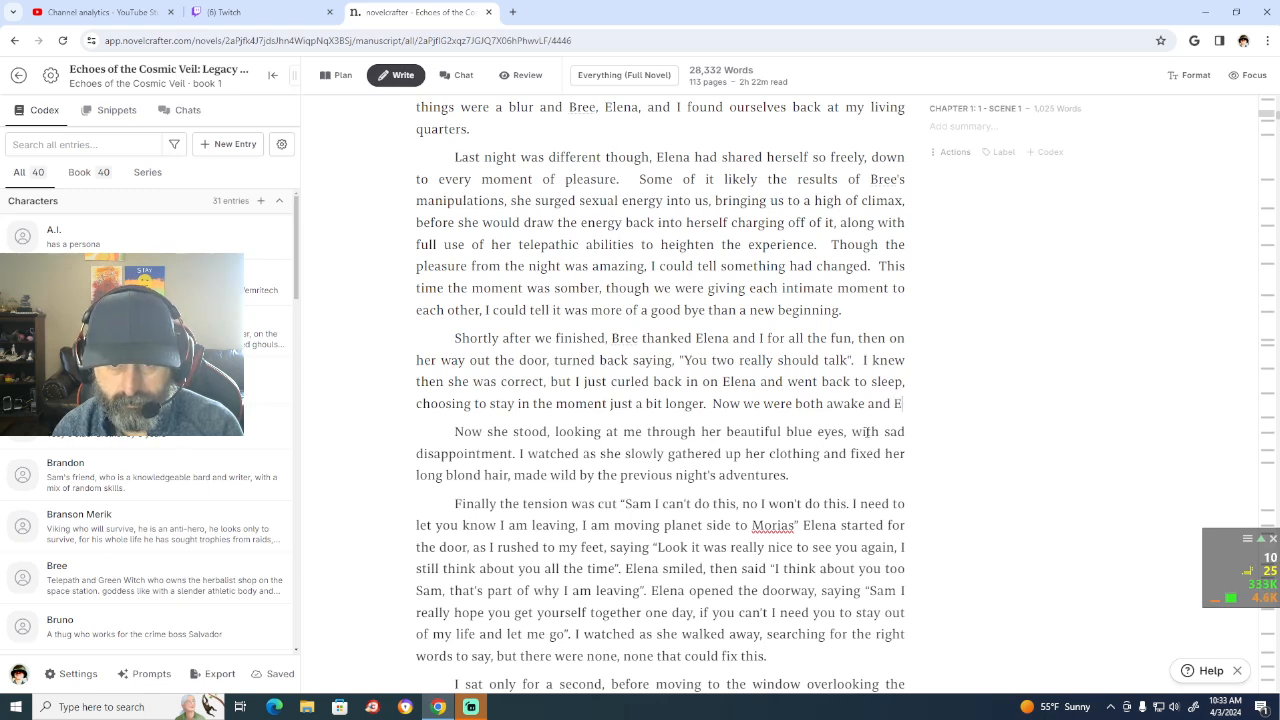
type("lena")
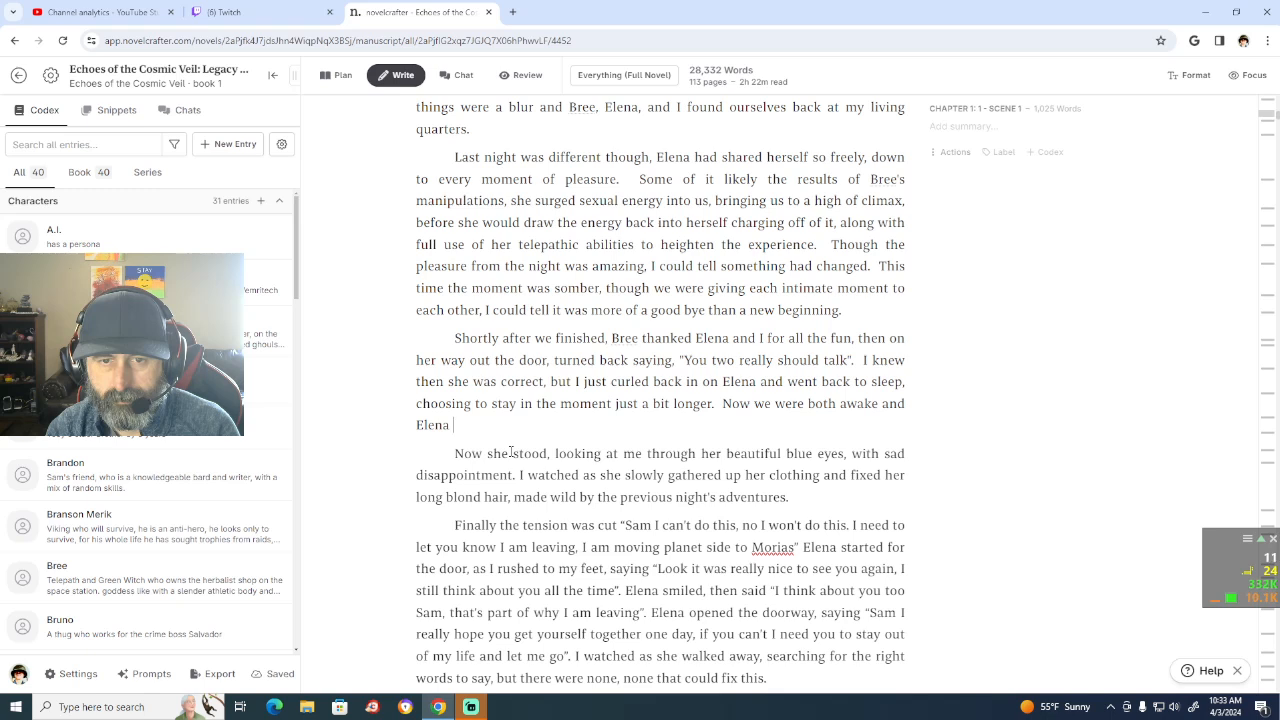
Step: Remove "Now she" and the paragraph break so "Elena" runs into "stood, looking at me", and add an extra space before "I watched"
left_click(513, 453)
key("BackSpace")
key("BackSpace")
key("BackSpace")
key("BackSpace")
key("BackSpace")
key("BackSpace")
key("BackSpace")
key("BackSpace")
key("BackSpace")
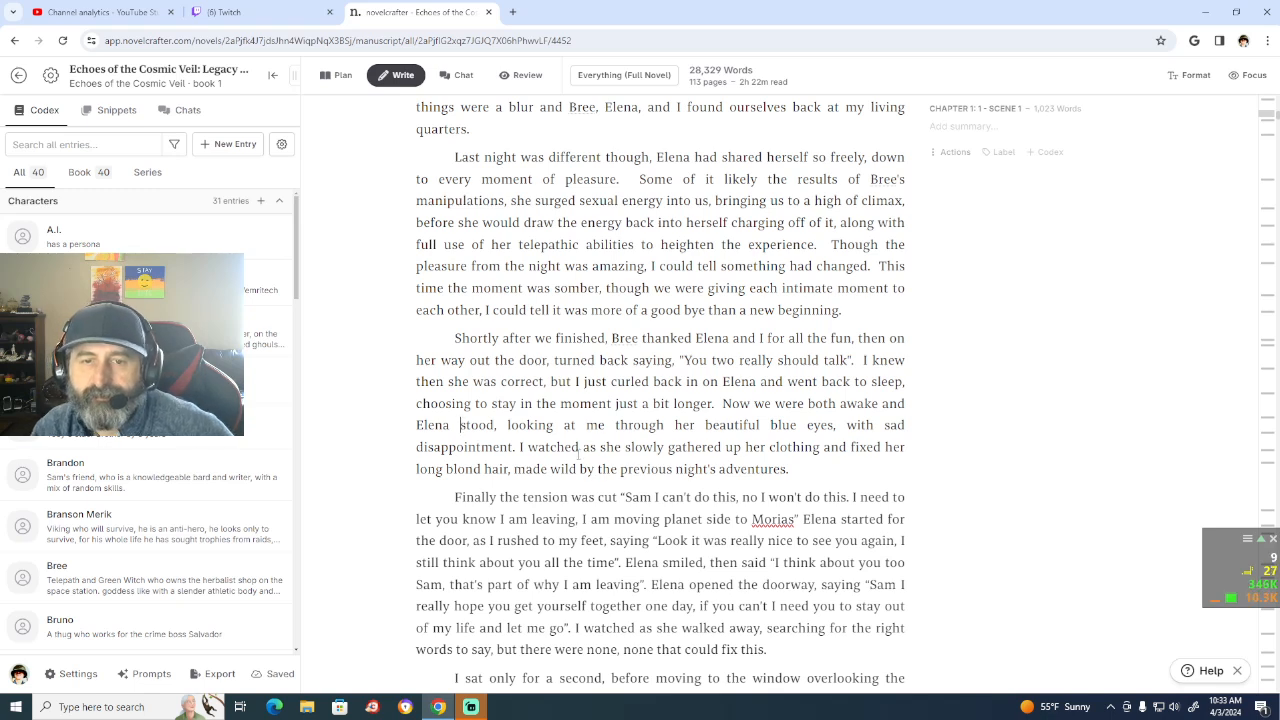
left_click(519, 447)
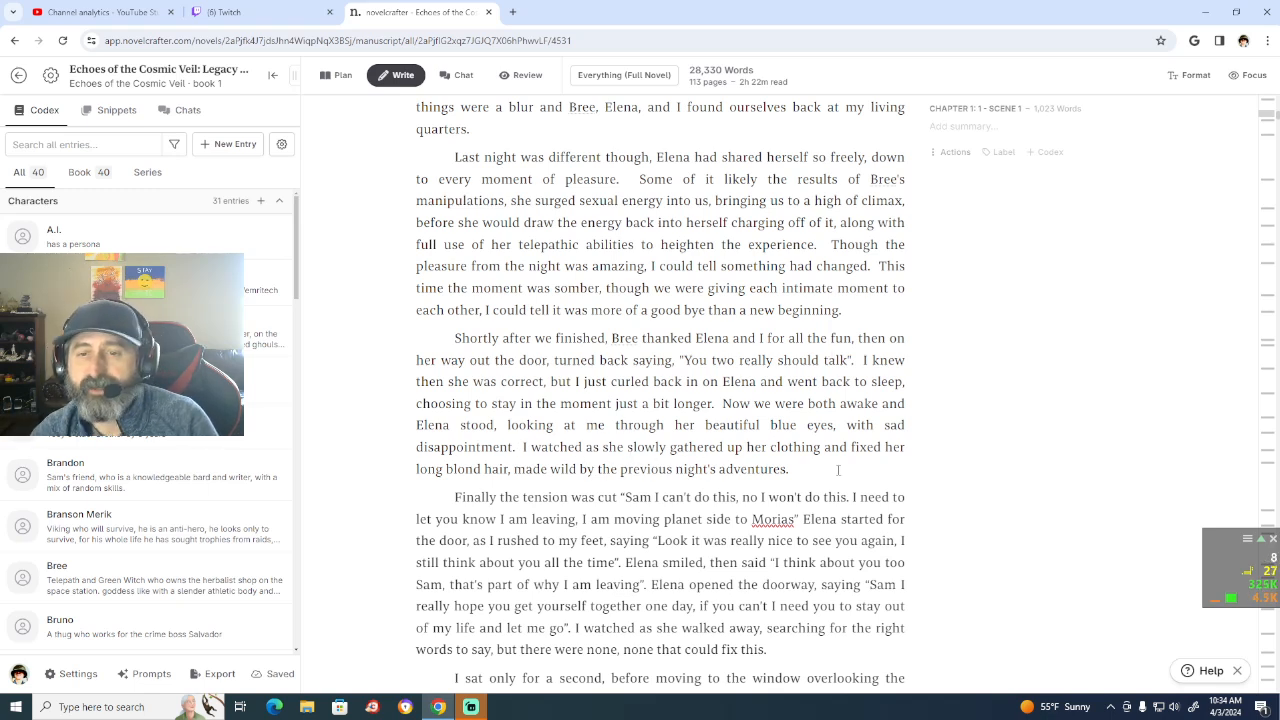
Step: Replace "from" with "of" in "Though the pleasure from the night" in the "Last night was different" paragraph
scroll(838, 469, "down", 3)
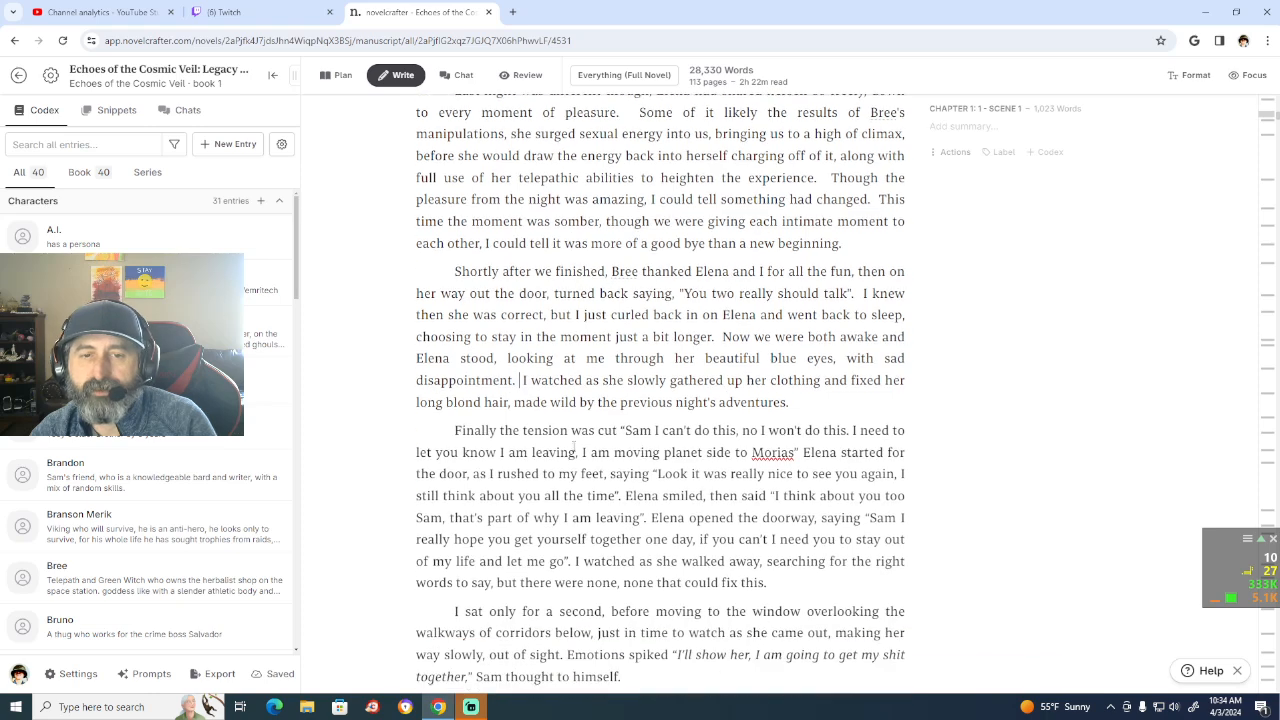
scroll(585, 450, "up", 1)
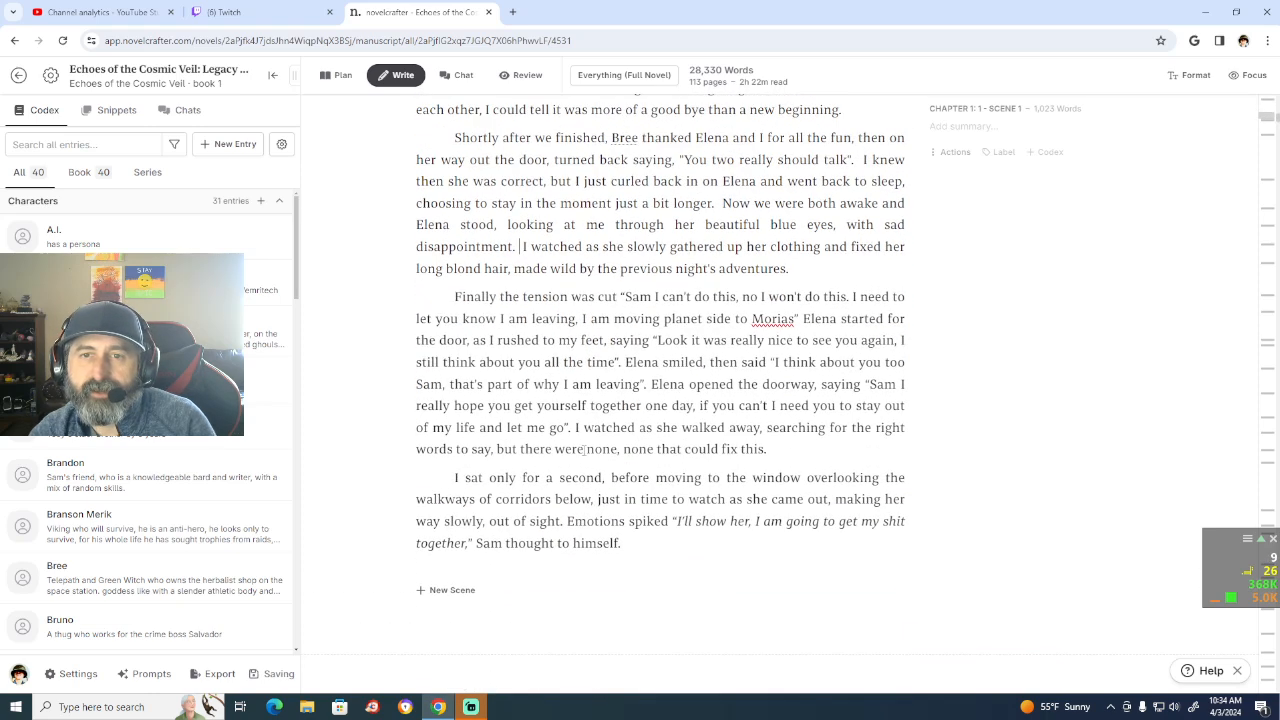
scroll(585, 450, "down", 1)
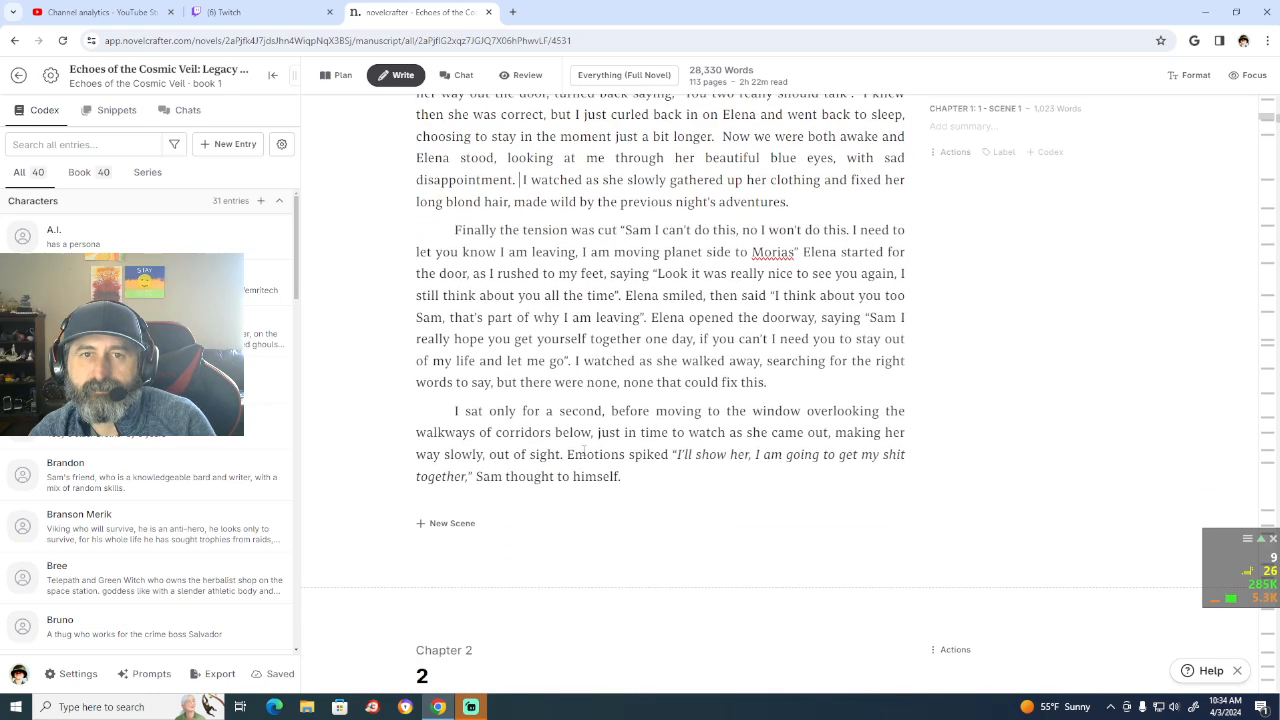
scroll(585, 450, "up", 3)
scroll(524, 389, "up", 3)
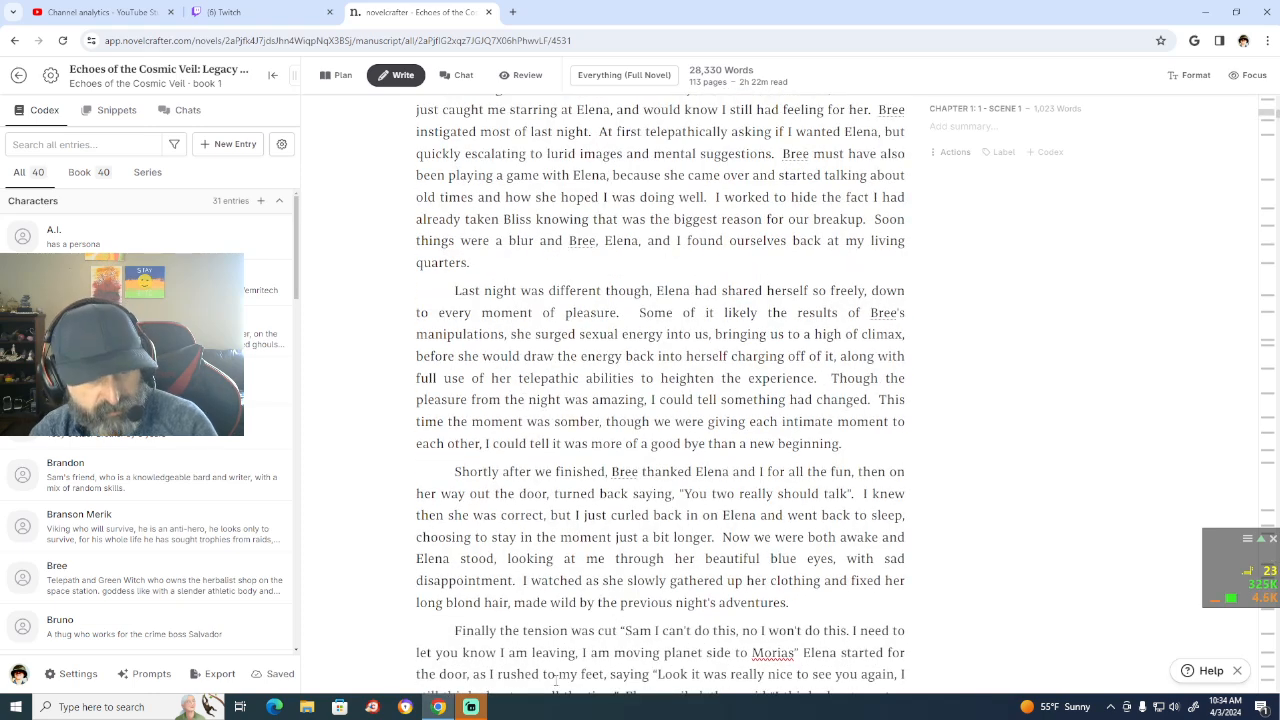
scroll(556, 679, "down", 1)
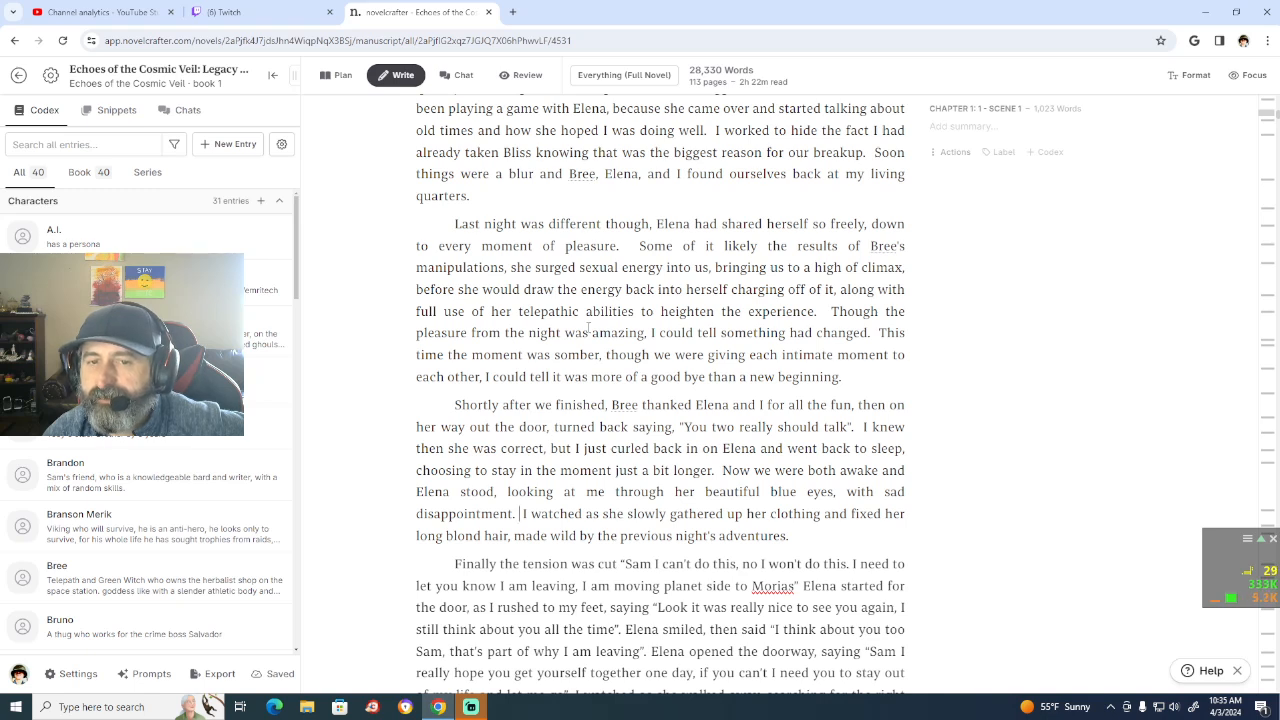
left_click(502, 334)
key("BackSpace")
key("BackSpace")
key("BackSpace")
key("BackSpace")
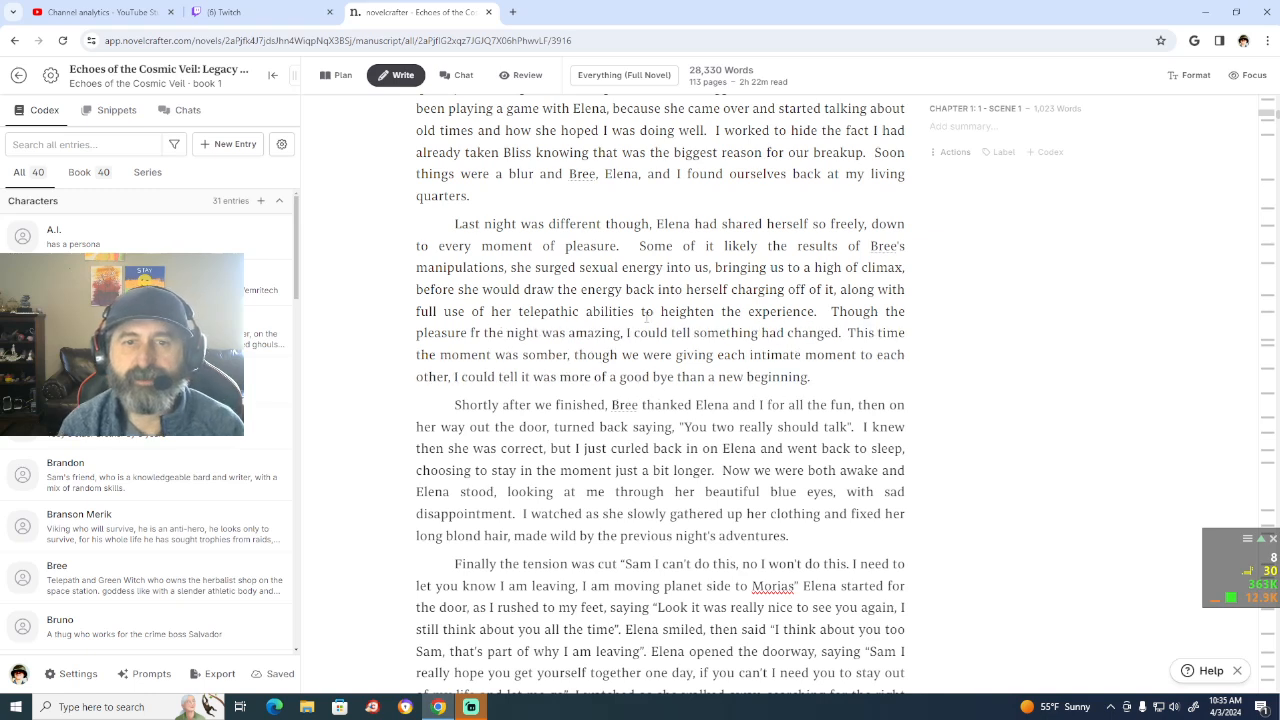
type("of")
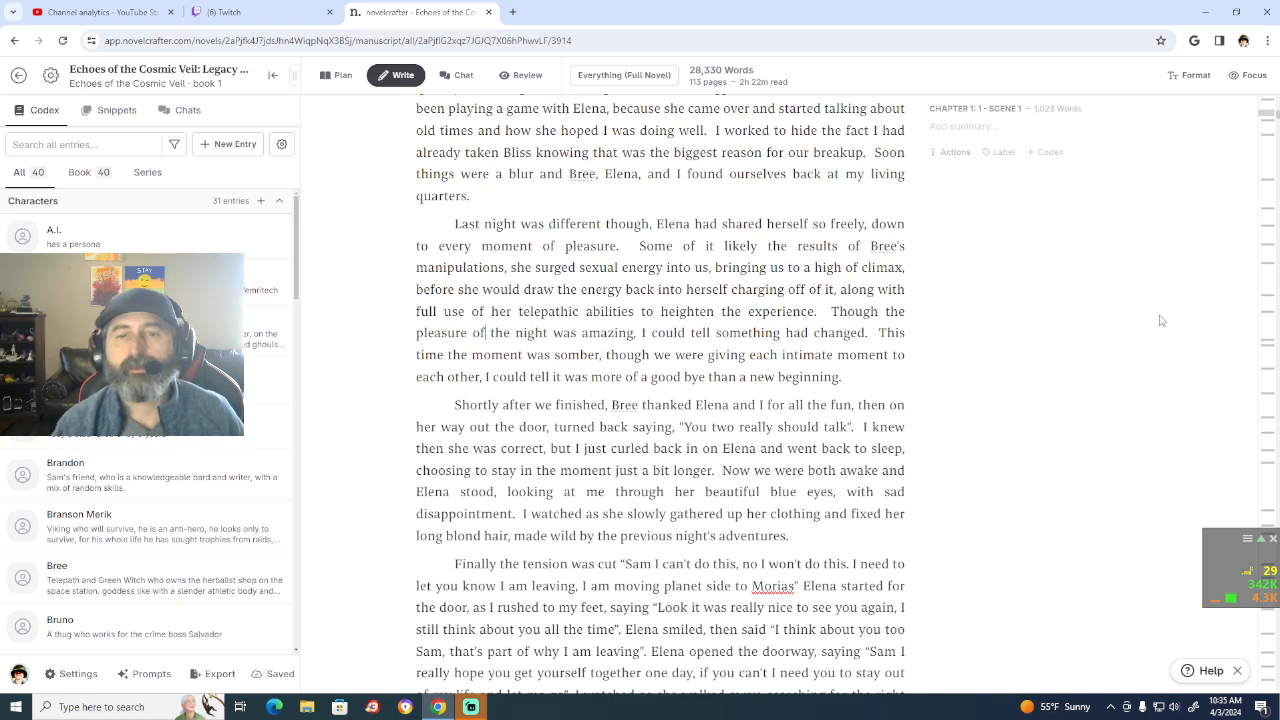
Step: Change "was" to "were" before "amazing, I could tell something had changed"
left_click(577, 333)
key("BackSpace")
key("BackSpace")
type("ere")
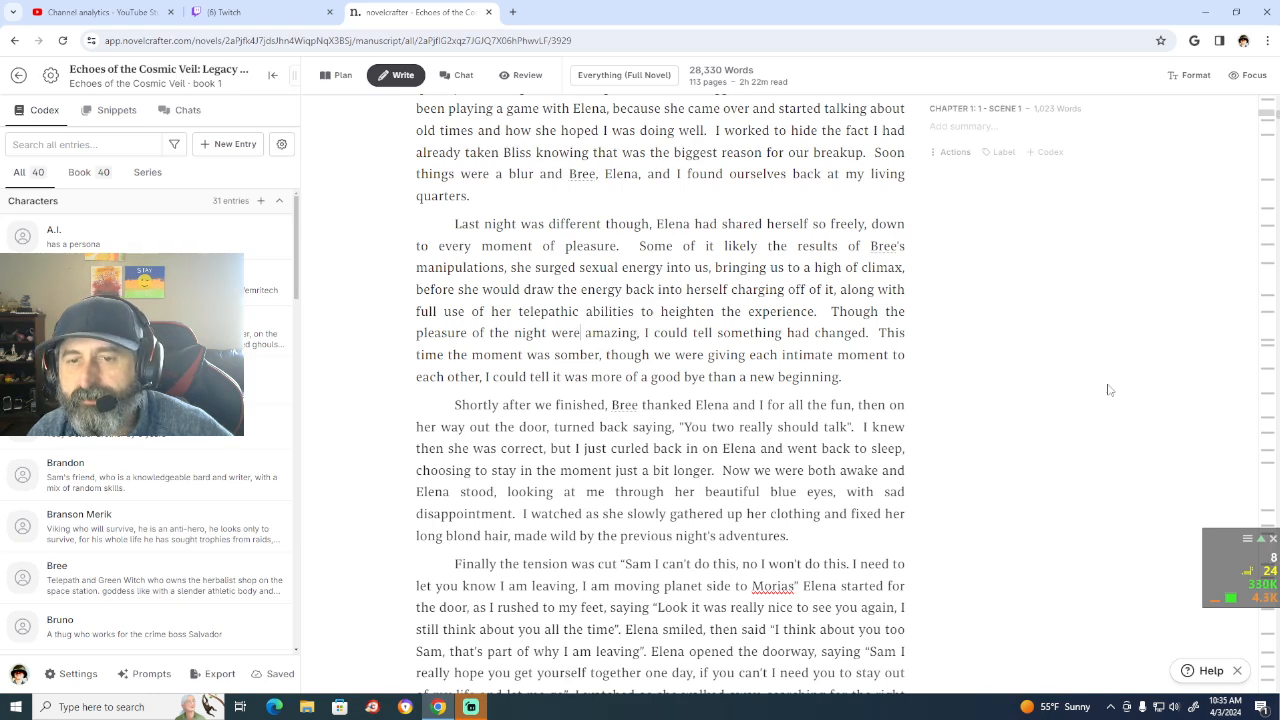
Step: Add a period after the closing quotation mark following "Morias", before "Elena started for the door"
scroll(1071, 498, "down", 2)
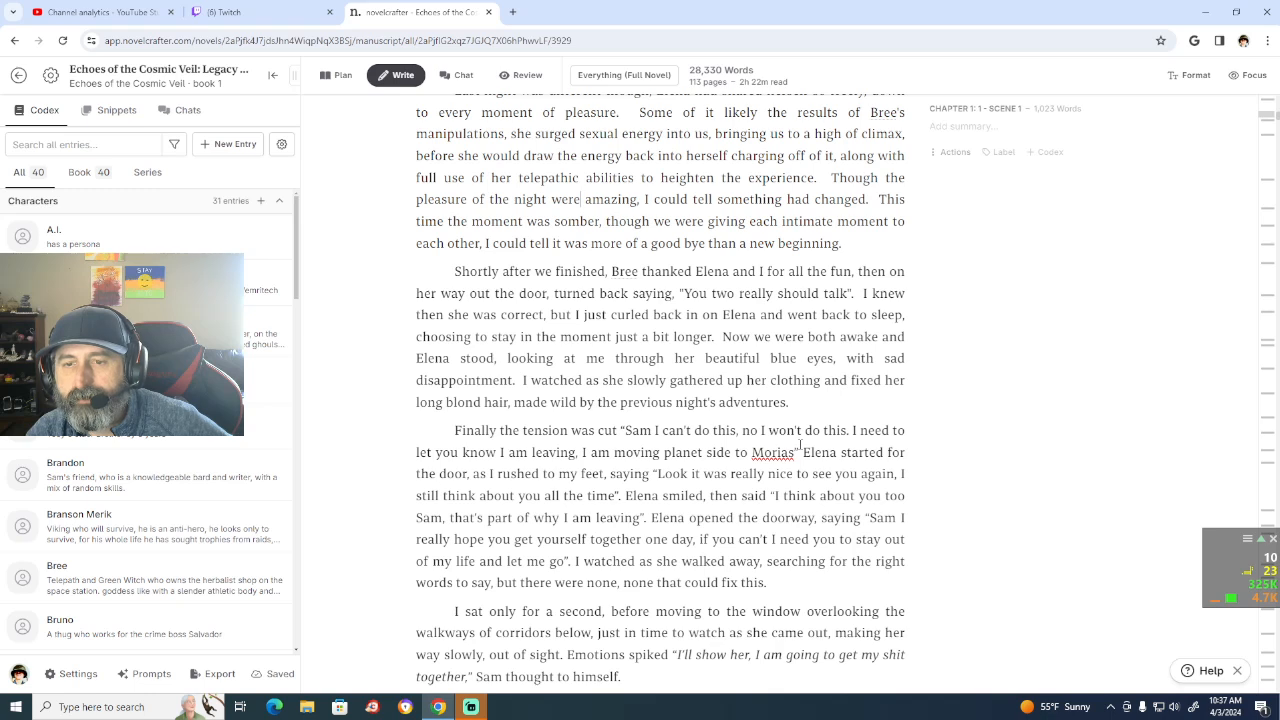
left_click(800, 446)
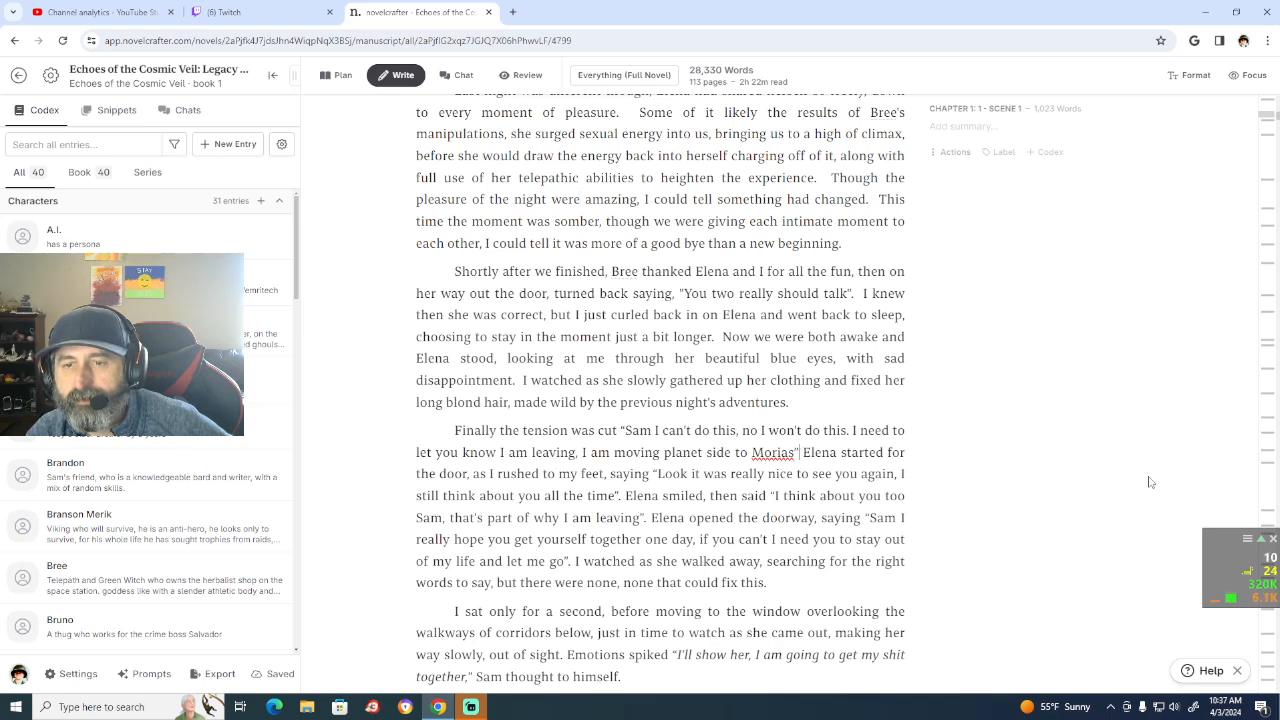
type(".")
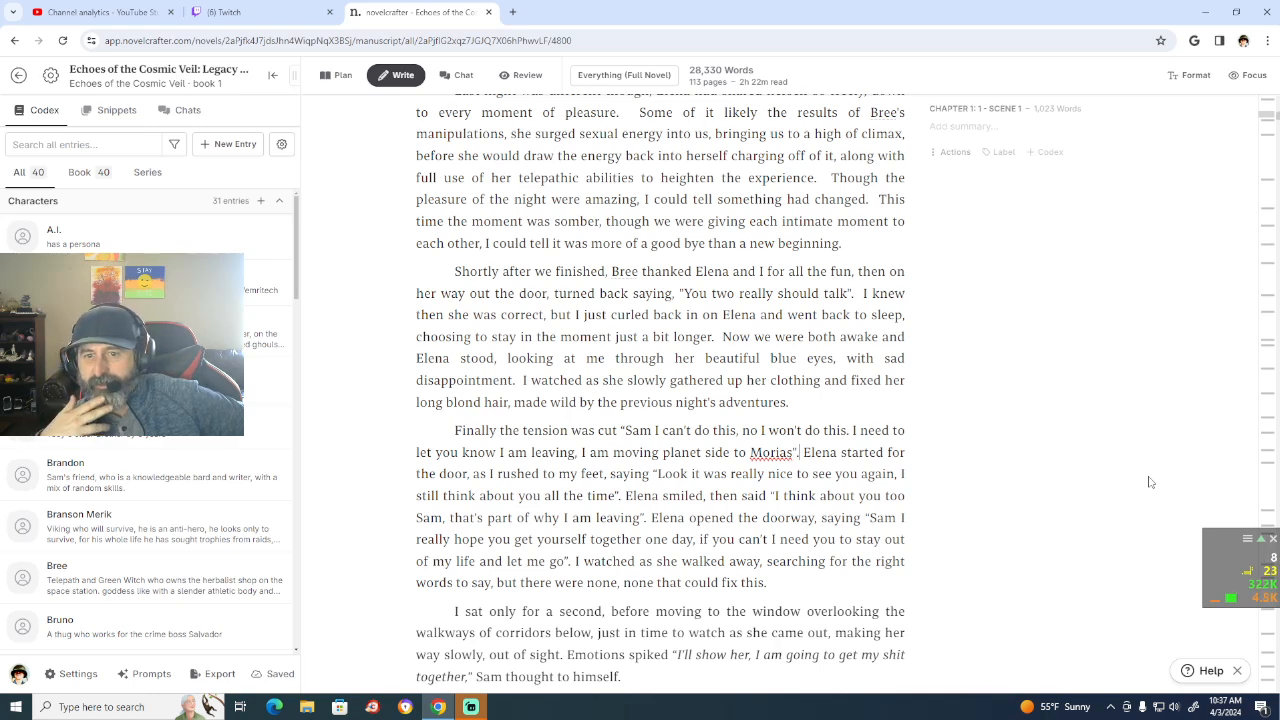
Step: Skim the manuscript from the end of Chapter 1 through to the start of Chapter 7
scroll(928, 400, "down", 3)
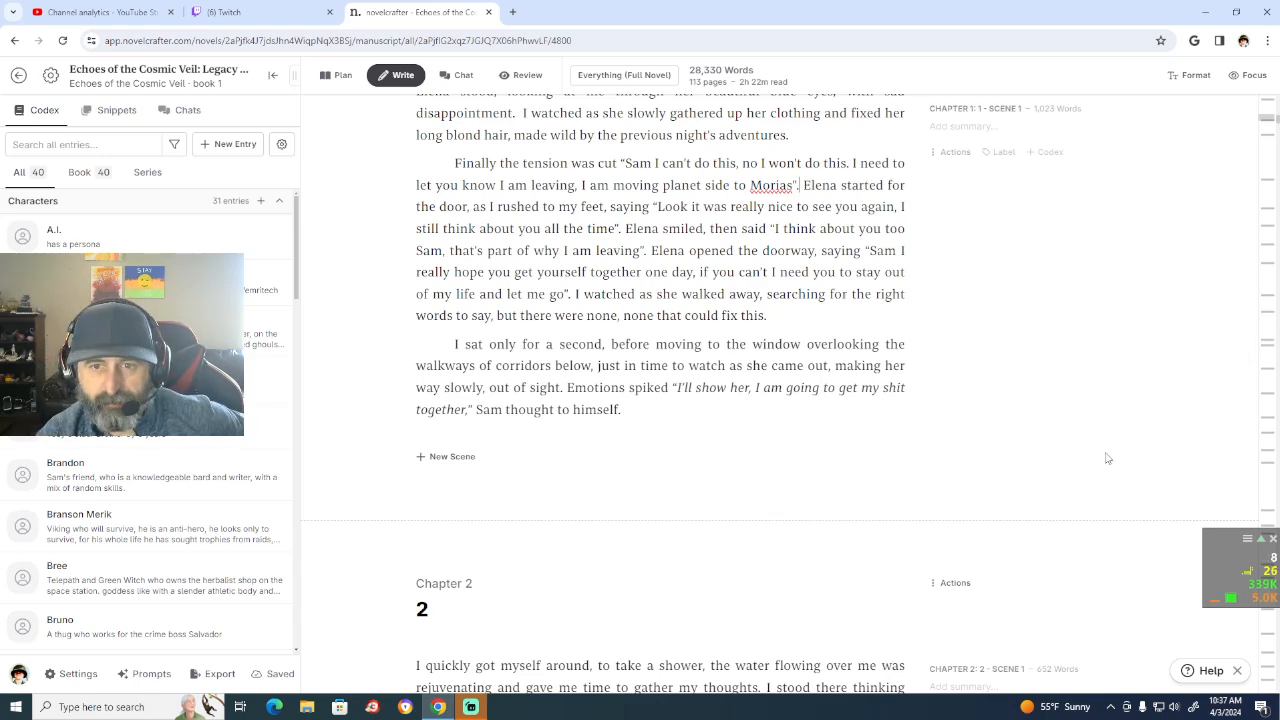
scroll(994, 474, "down", 4)
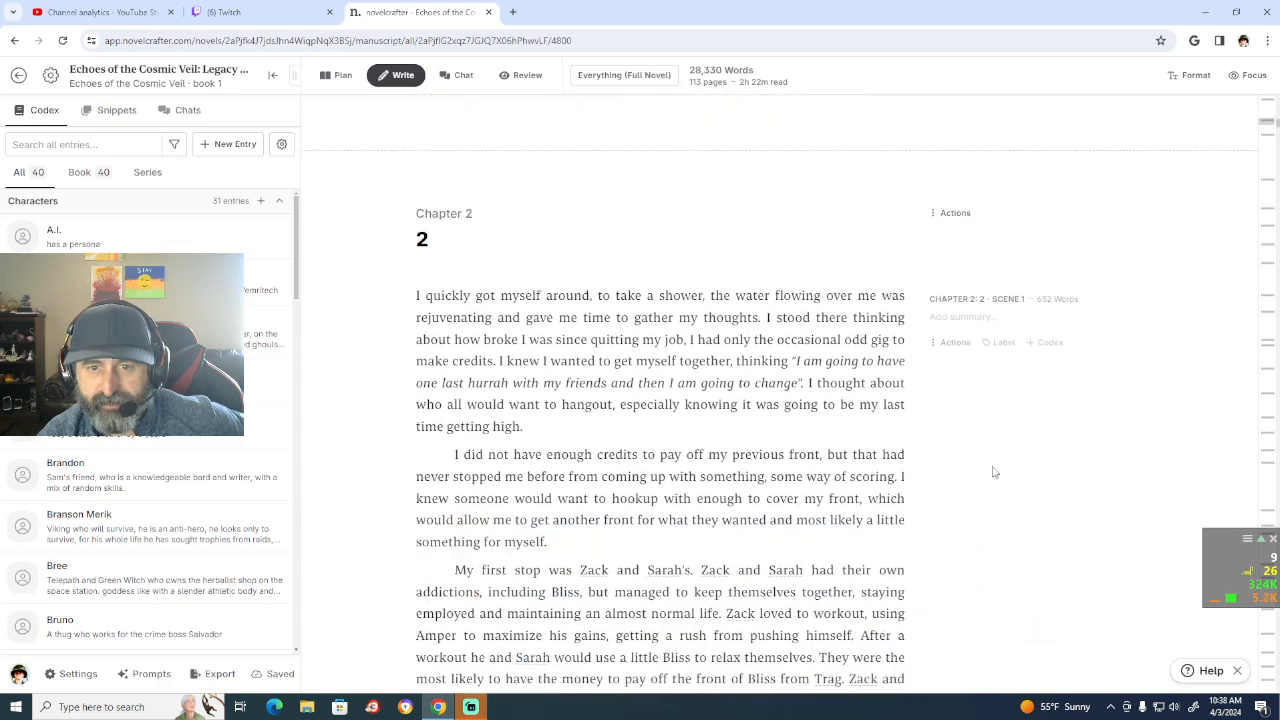
scroll(994, 472, "down", 7)
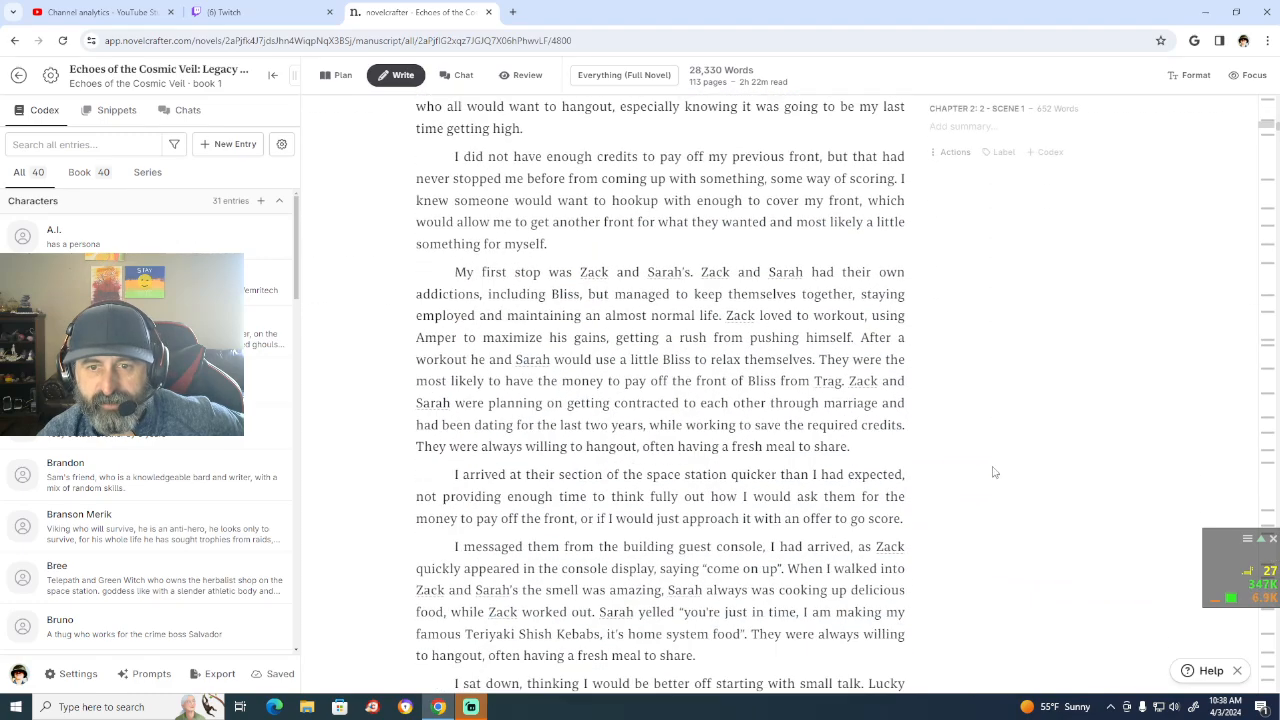
scroll(994, 472, "down", 5)
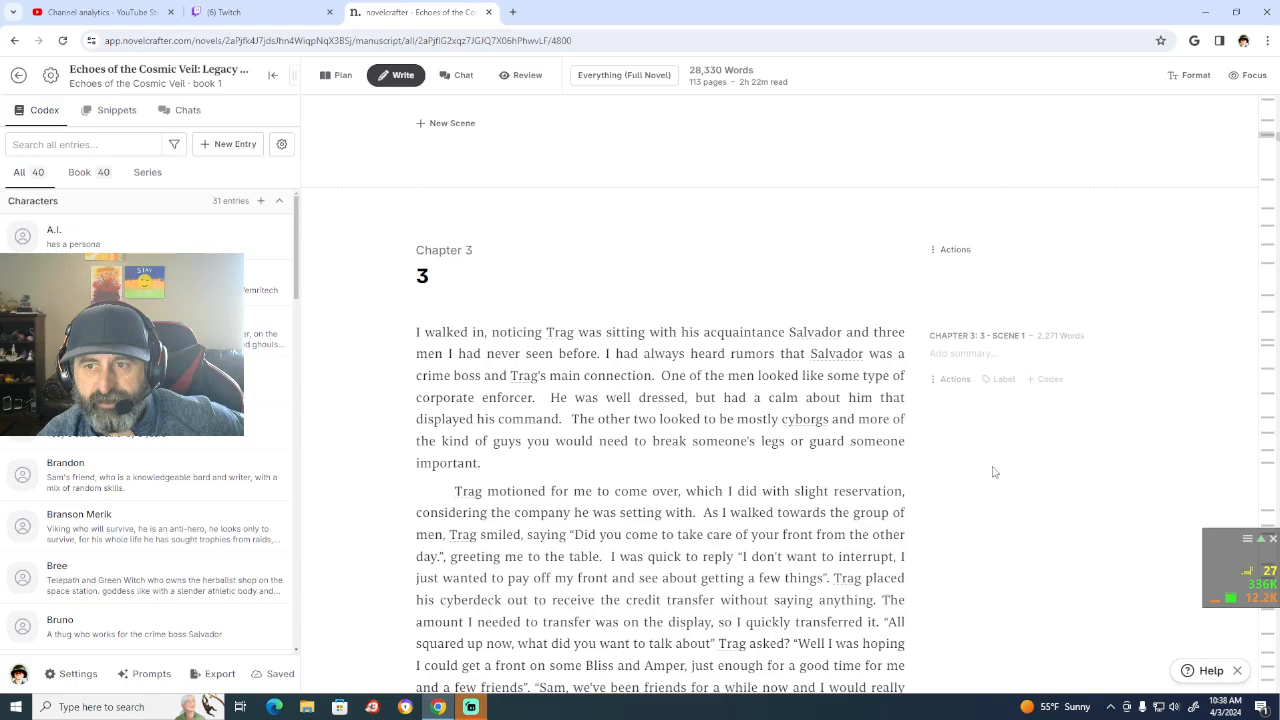
scroll(994, 472, "down", 8)
scroll(994, 472, "down", 17)
scroll(994, 472, "down", 20)
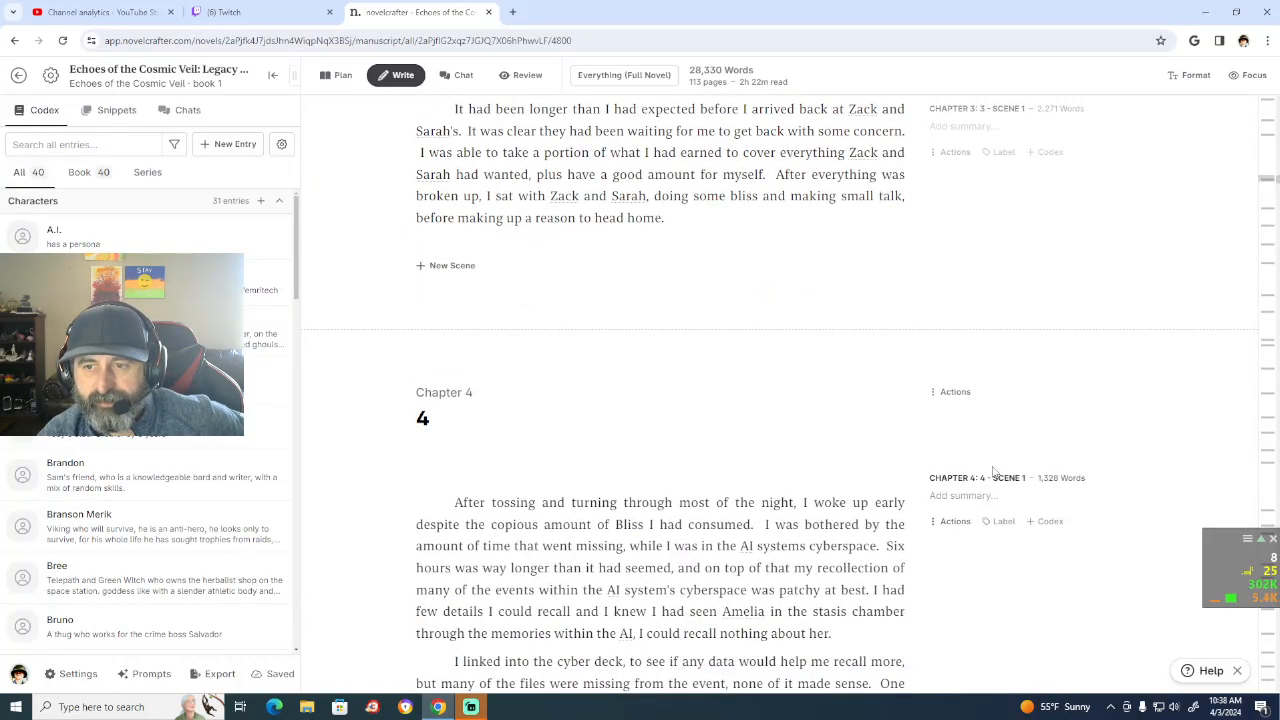
scroll(994, 472, "down", 14)
scroll(994, 472, "down", 15)
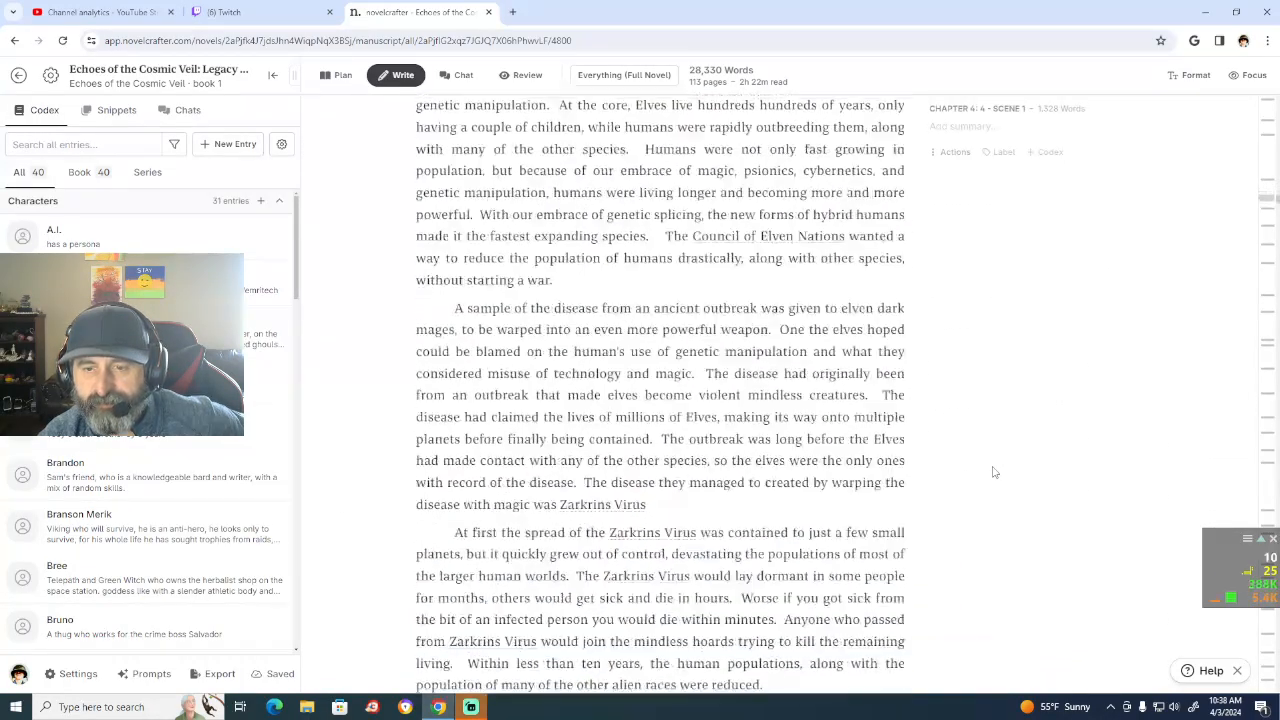
scroll(994, 472, "down", 12)
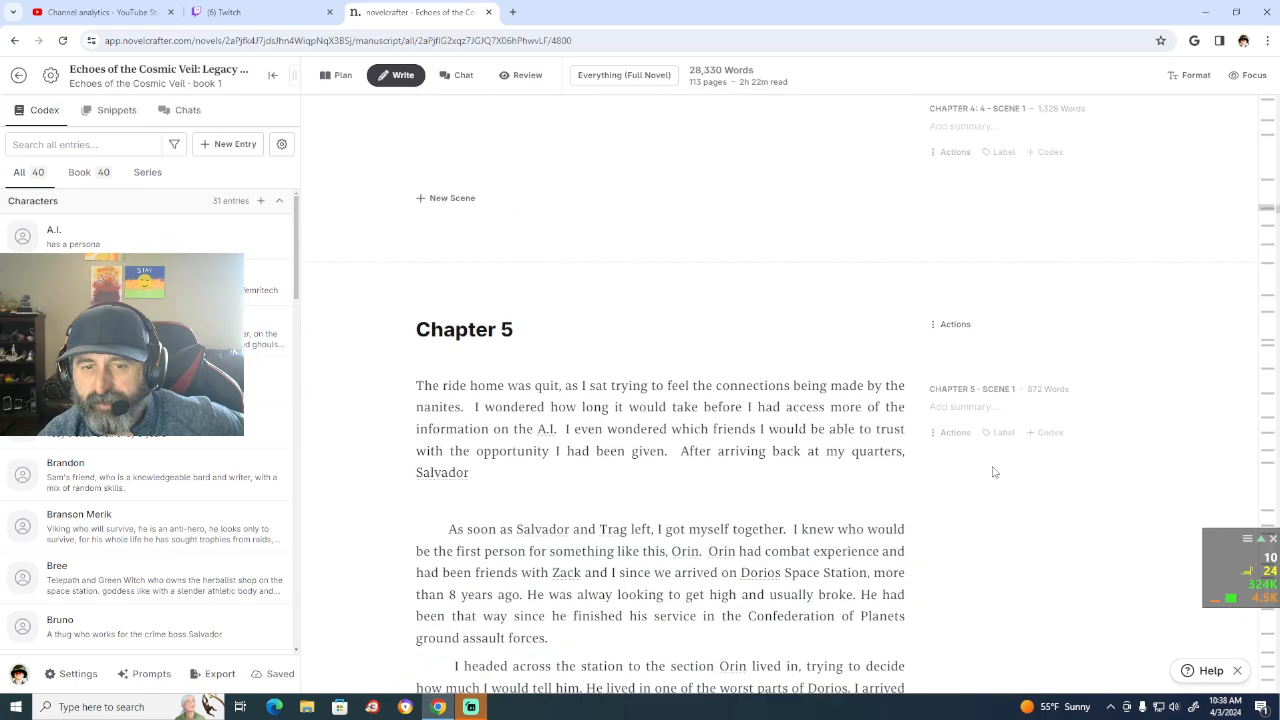
scroll(994, 472, "down", 15)
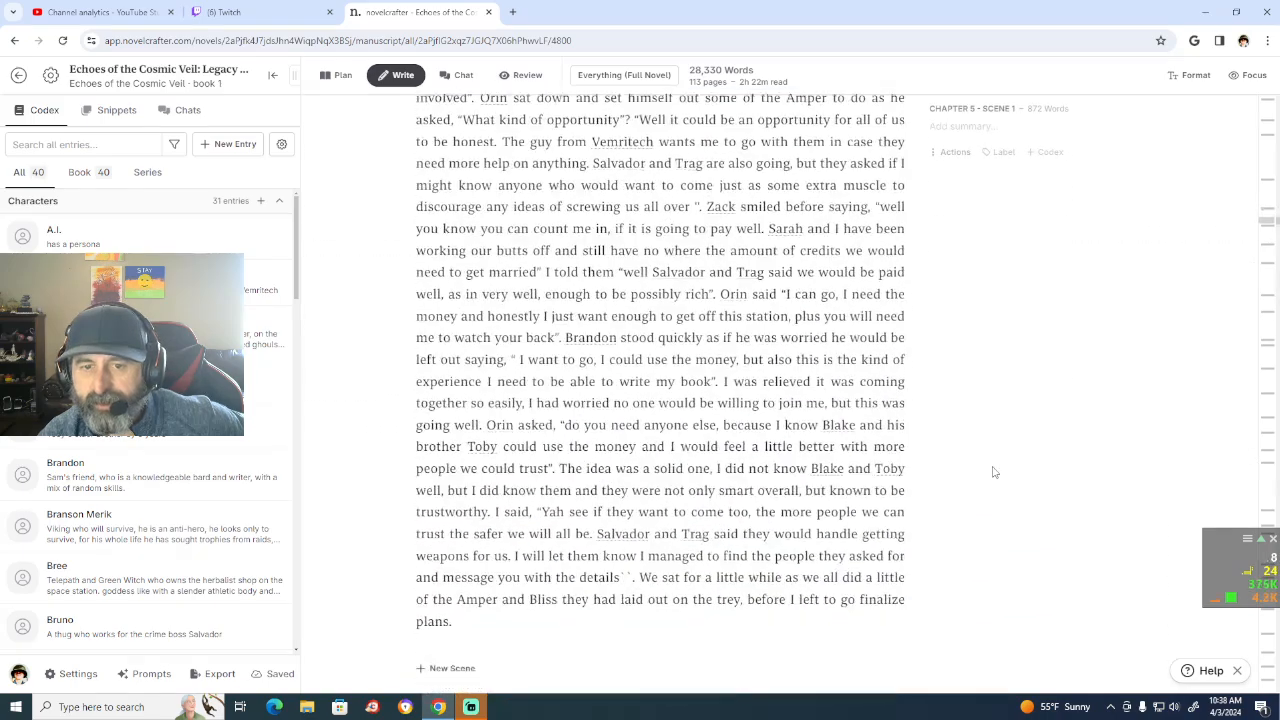
scroll(994, 472, "down", 15)
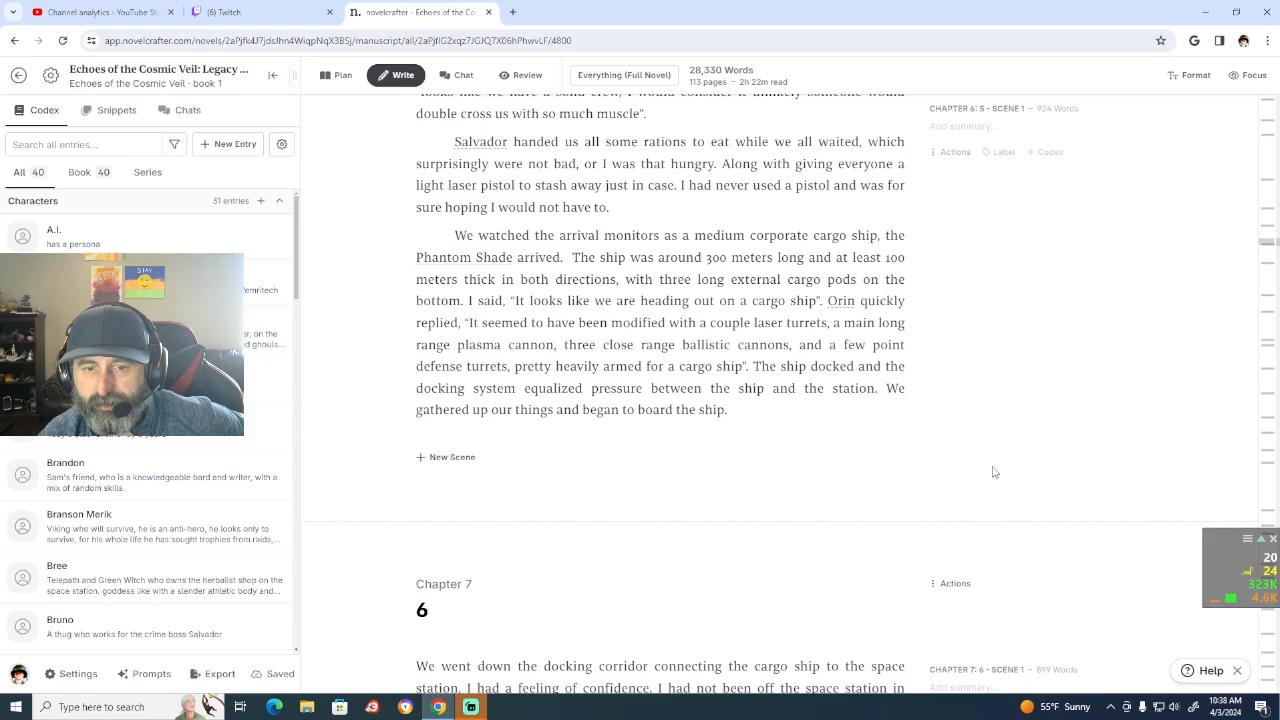
Step: Go back through the manuscript to review the end of Chapter 1 and the opening of Chapter 2
scroll(994, 472, "up", 15)
scroll(994, 472, "up", 15)
scroll(994, 472, "up", 15)
scroll(994, 472, "up", 15)
scroll(994, 472, "up", 15)
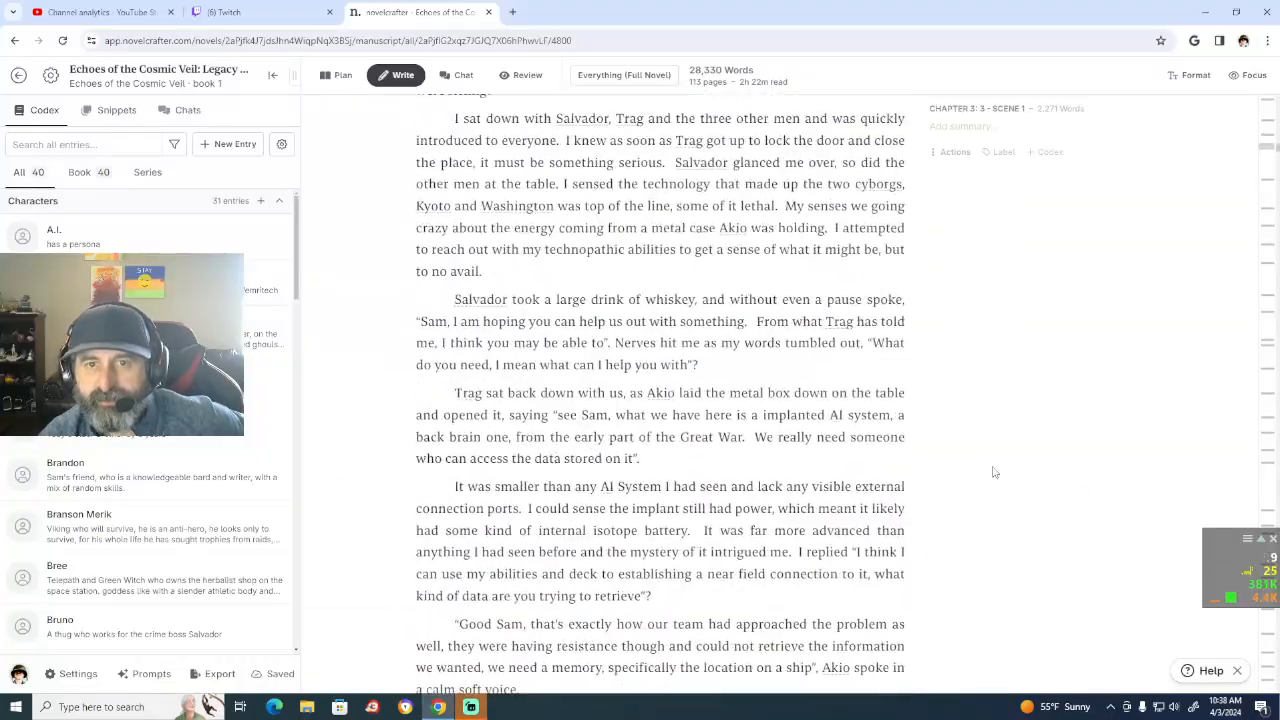
scroll(994, 472, "up", 15)
scroll(994, 472, "up", 15)
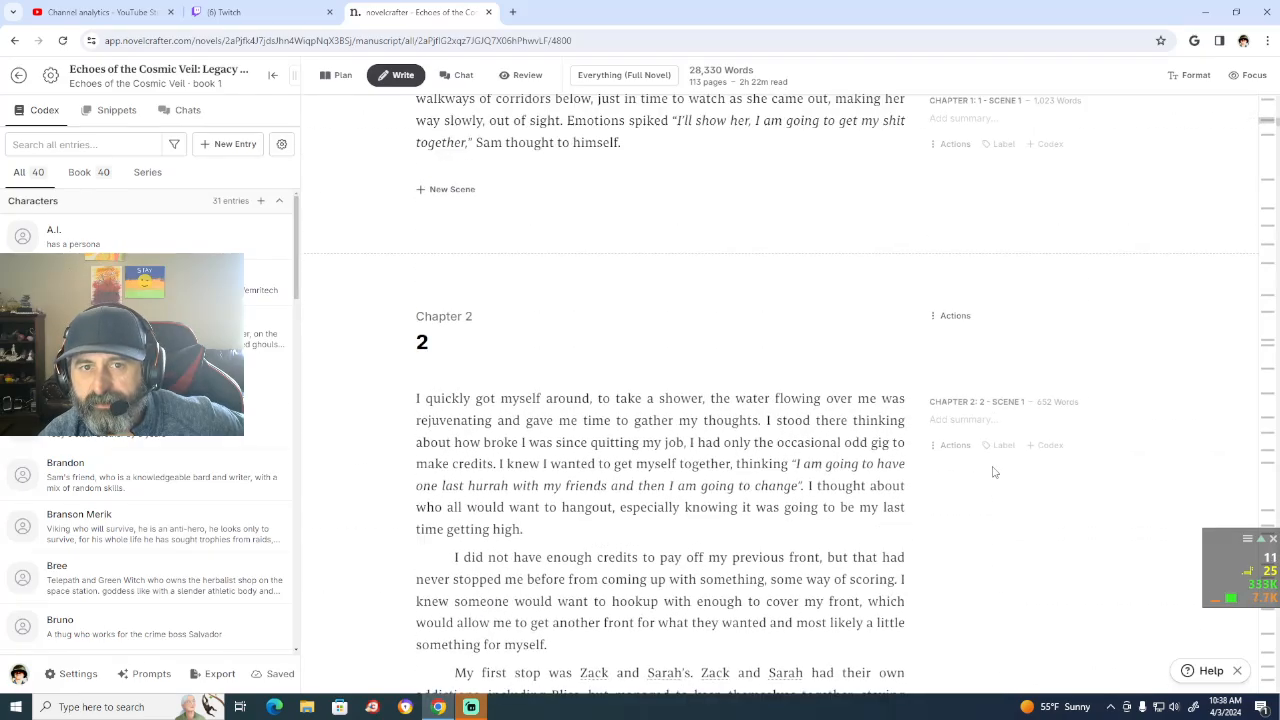
scroll(994, 472, "up", 6)
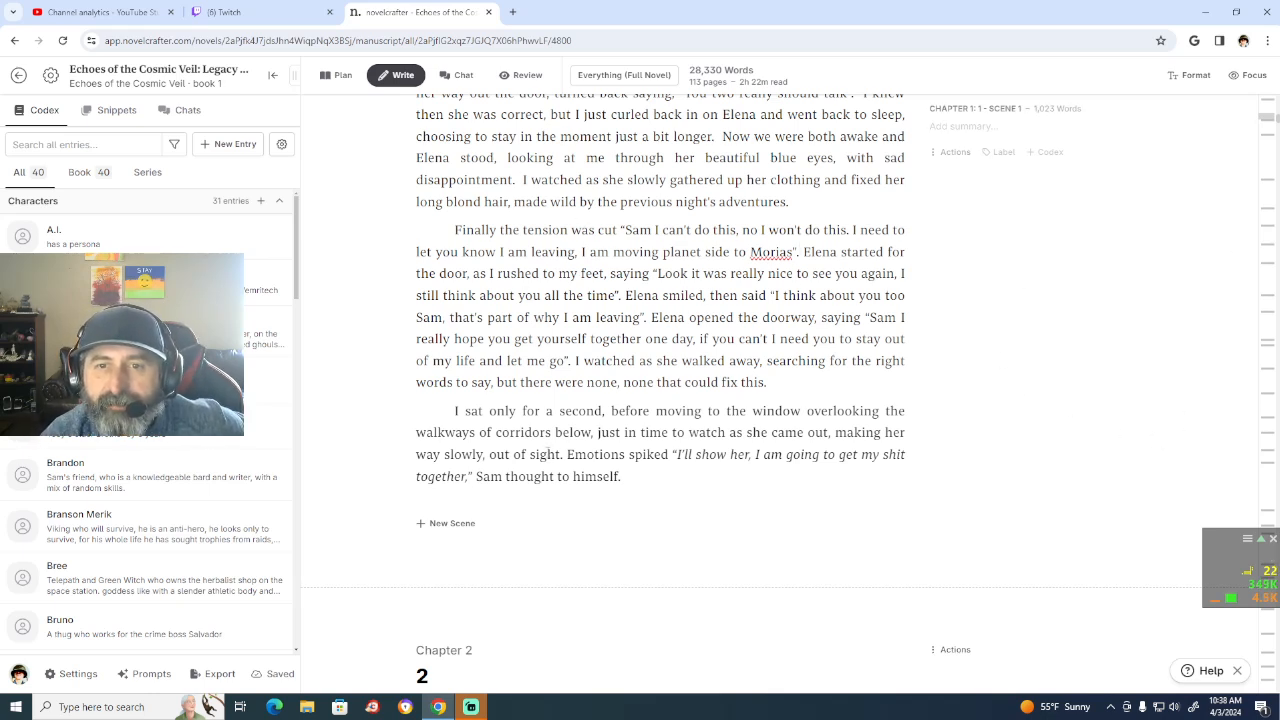
scroll(630, 440, "down", 4)
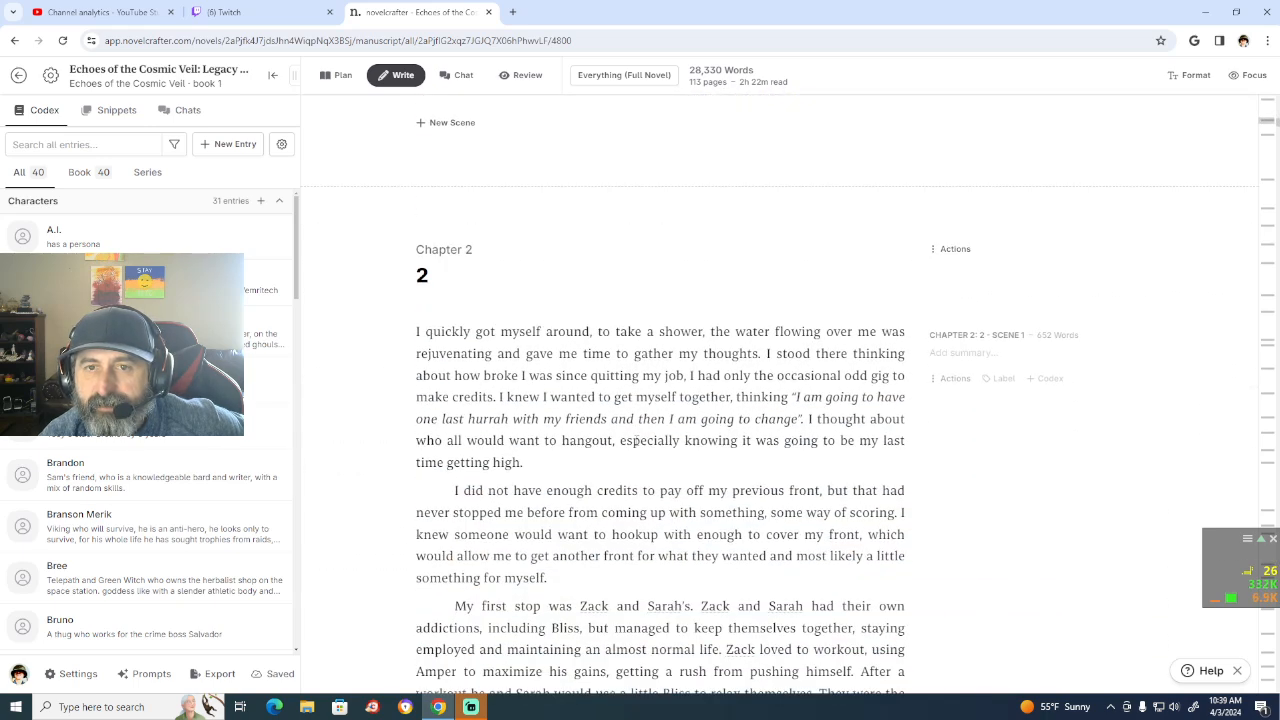
Step: Review the manuscript from the closing paragraphs of Chapter 1 through Chapter 2 to the opening of Chapter 3
scroll(636, 442, "up", 3)
scroll(727, 300, "up", 1)
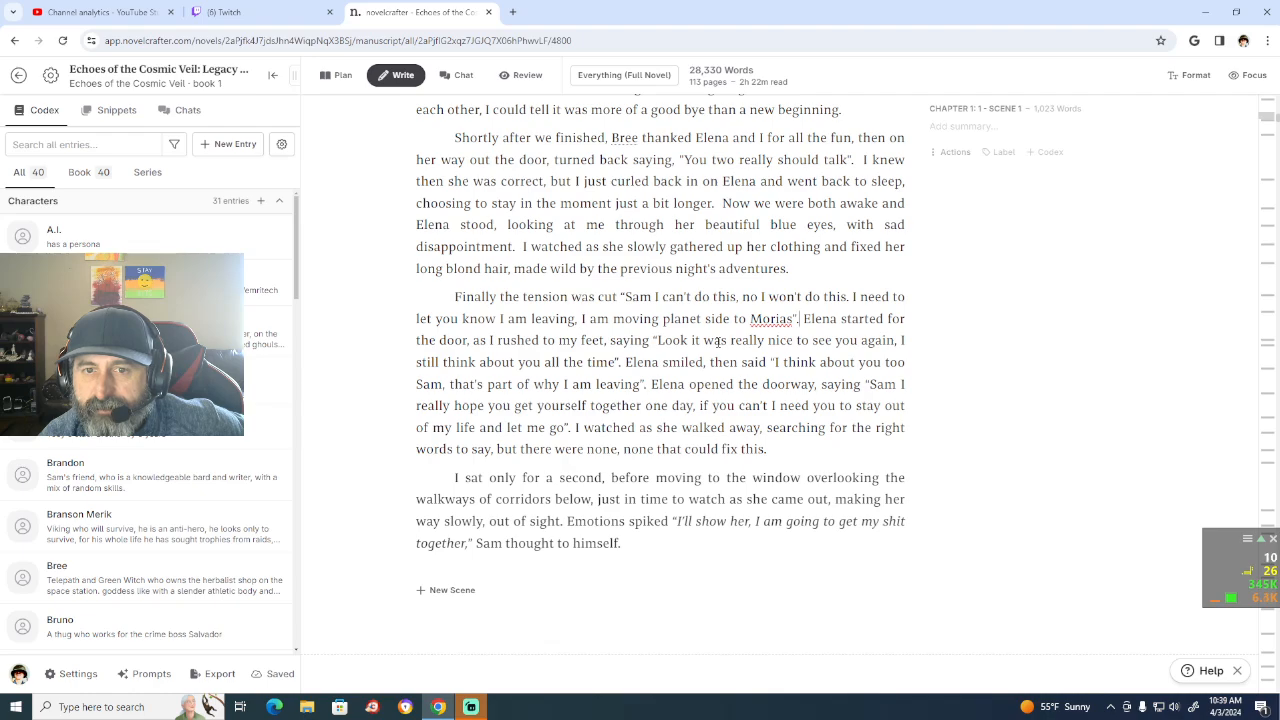
scroll(717, 342, "down", 6)
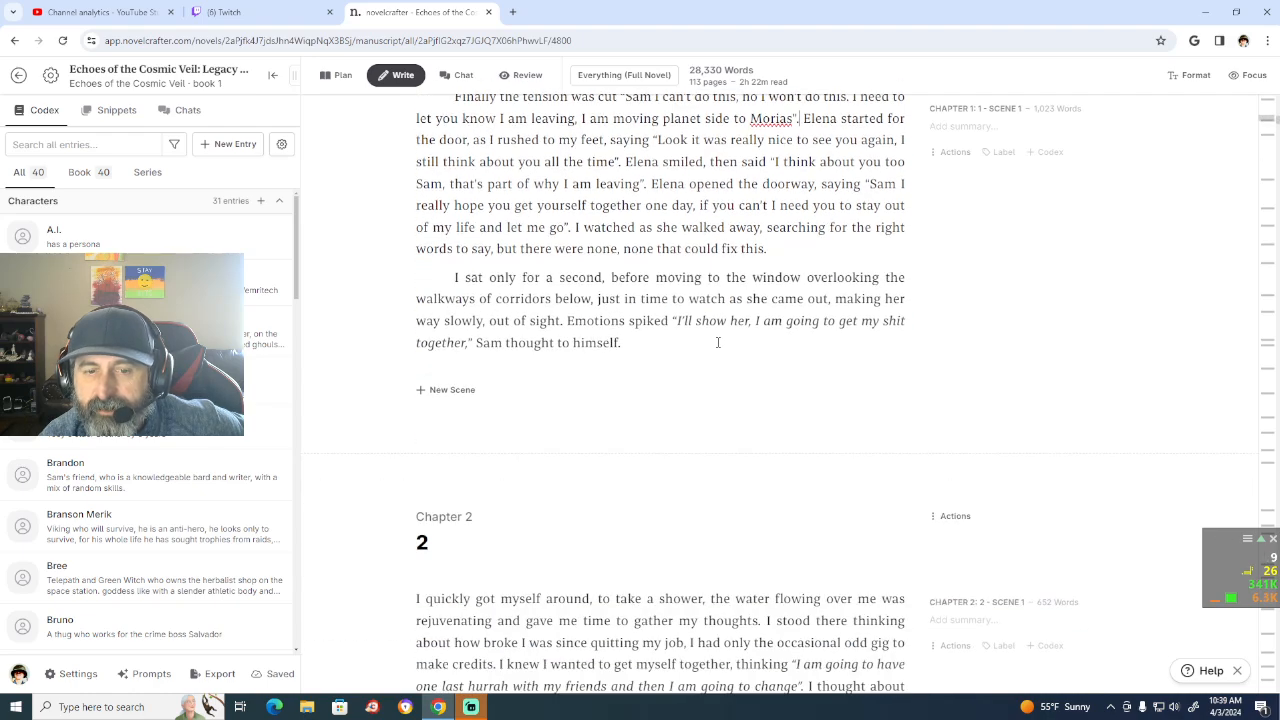
scroll(717, 342, "down", 9)
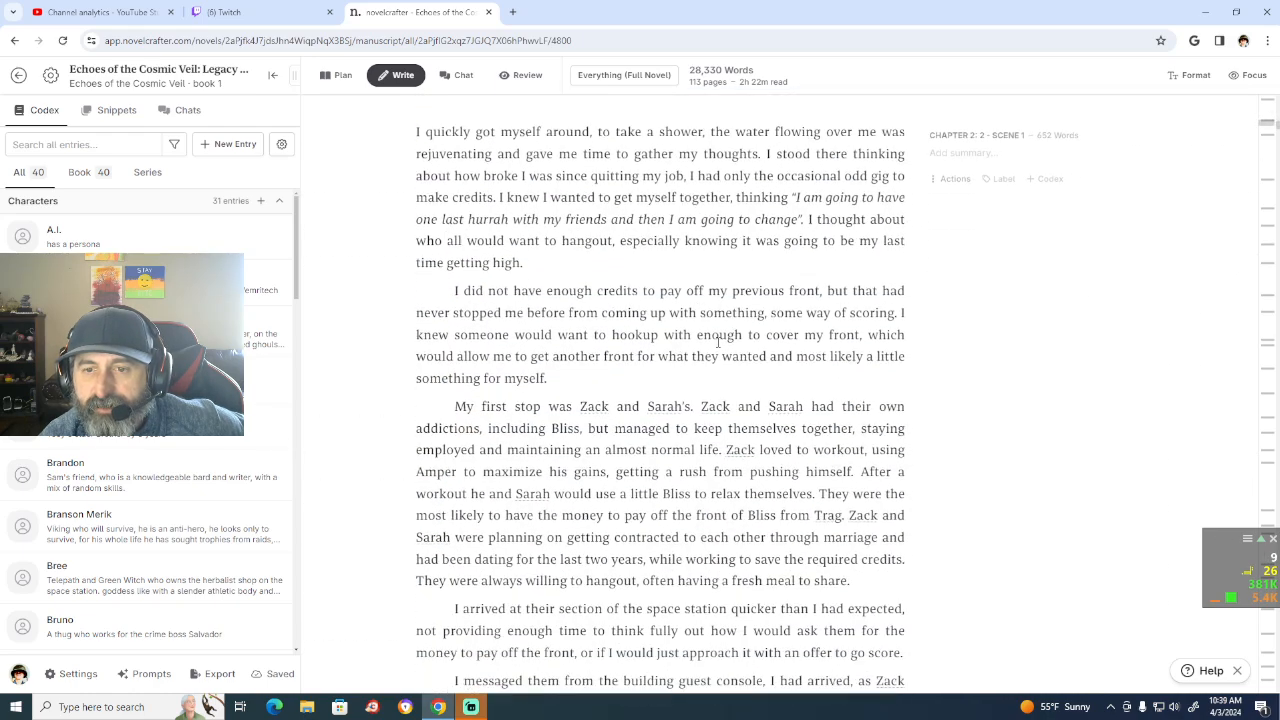
scroll(717, 342, "down", 2)
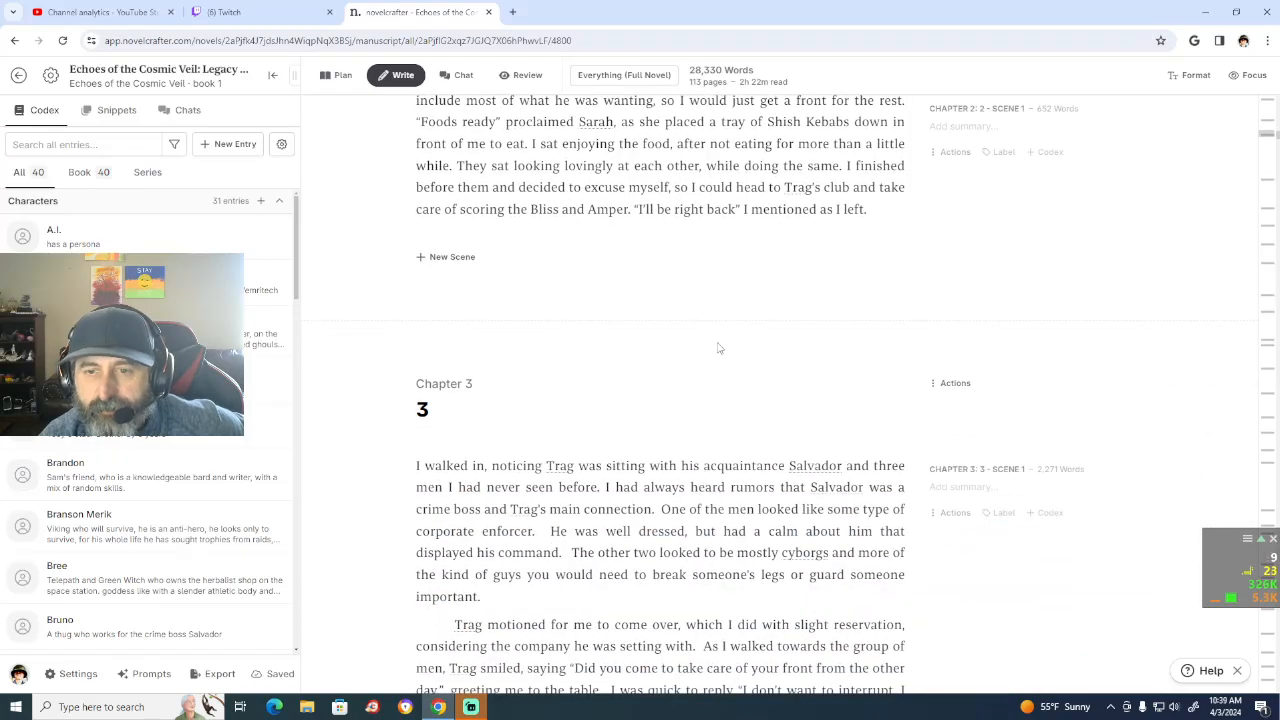
scroll(717, 348, "down", 3)
scroll(717, 345, "up", 11)
scroll(717, 342, "up", 9)
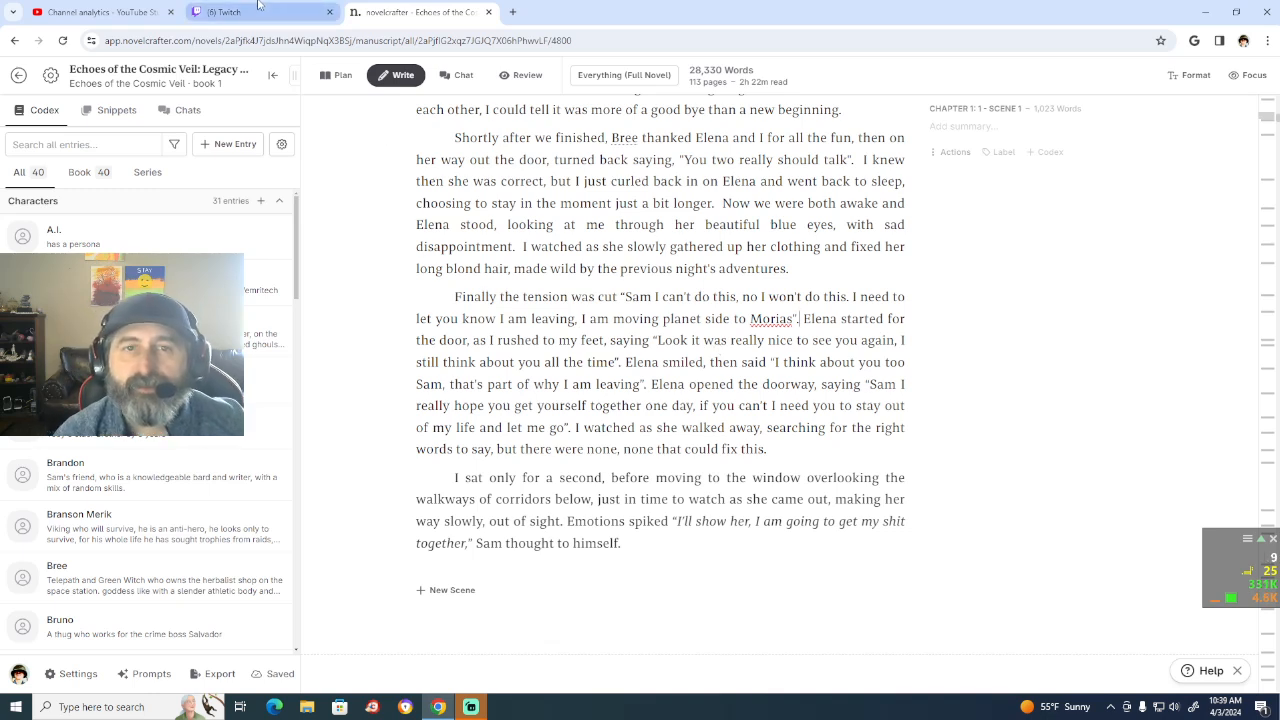
mouse_move(258, 5)
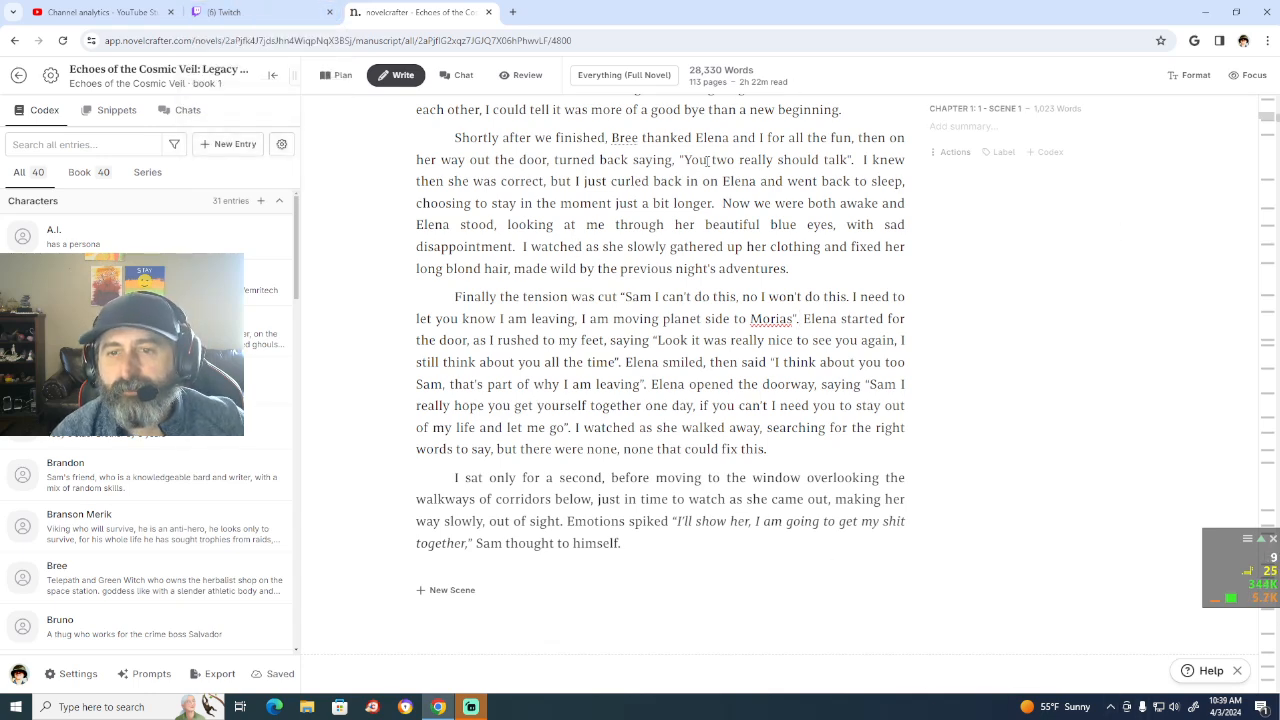
scroll(783, 441, "down", 12)
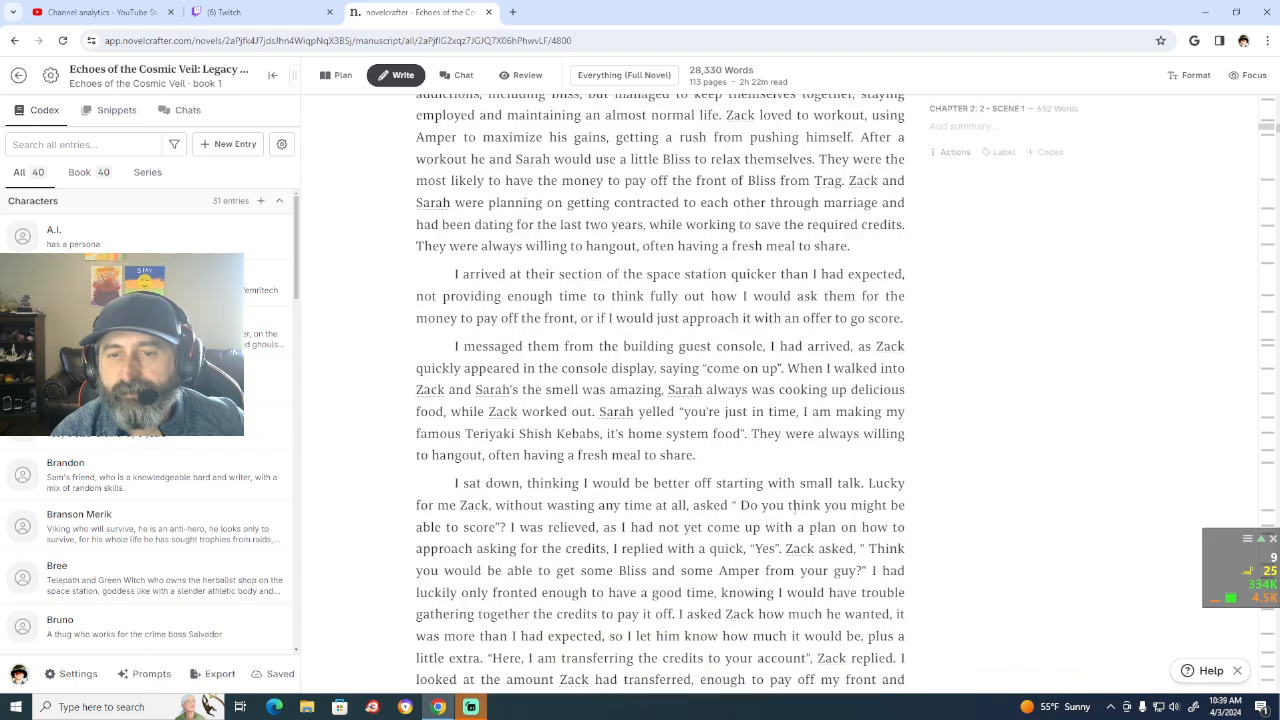
scroll(795, 507, "up", 7)
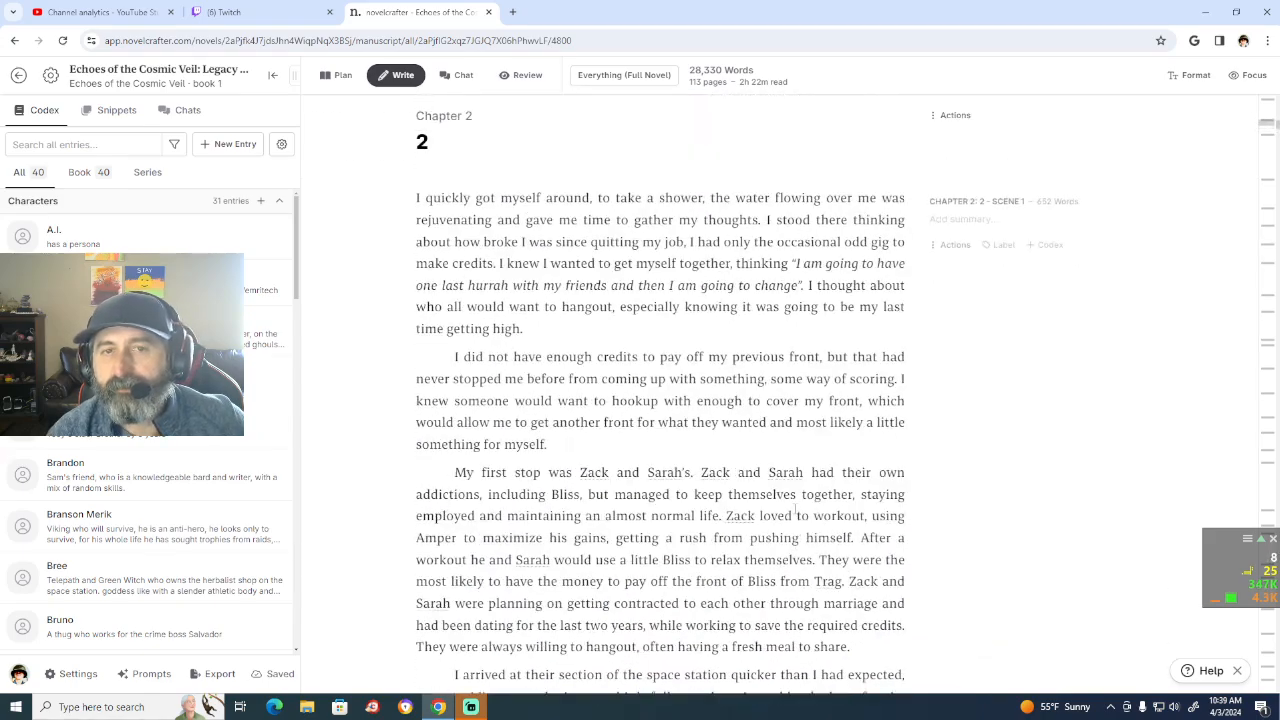
scroll(795, 507, "up", 4)
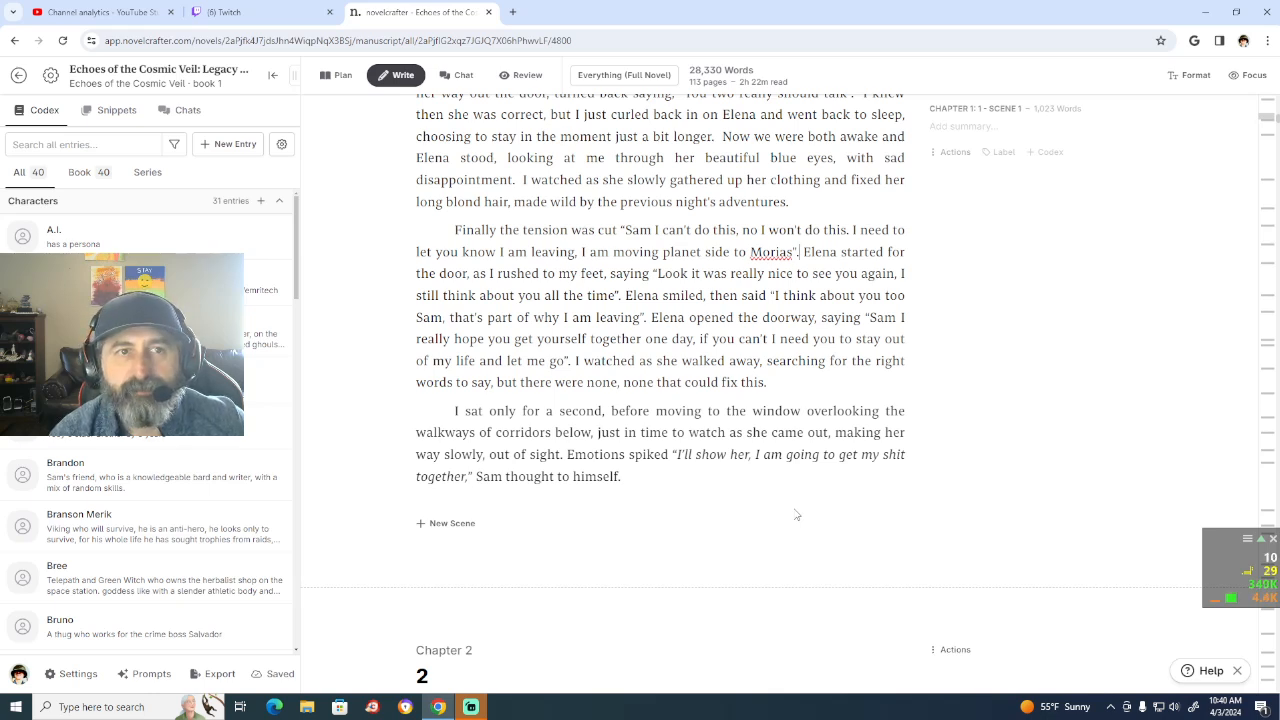
Step: Switch to the Twitch Stream Manager and search for a live channel to raid using "let's"
left_click(237, 13)
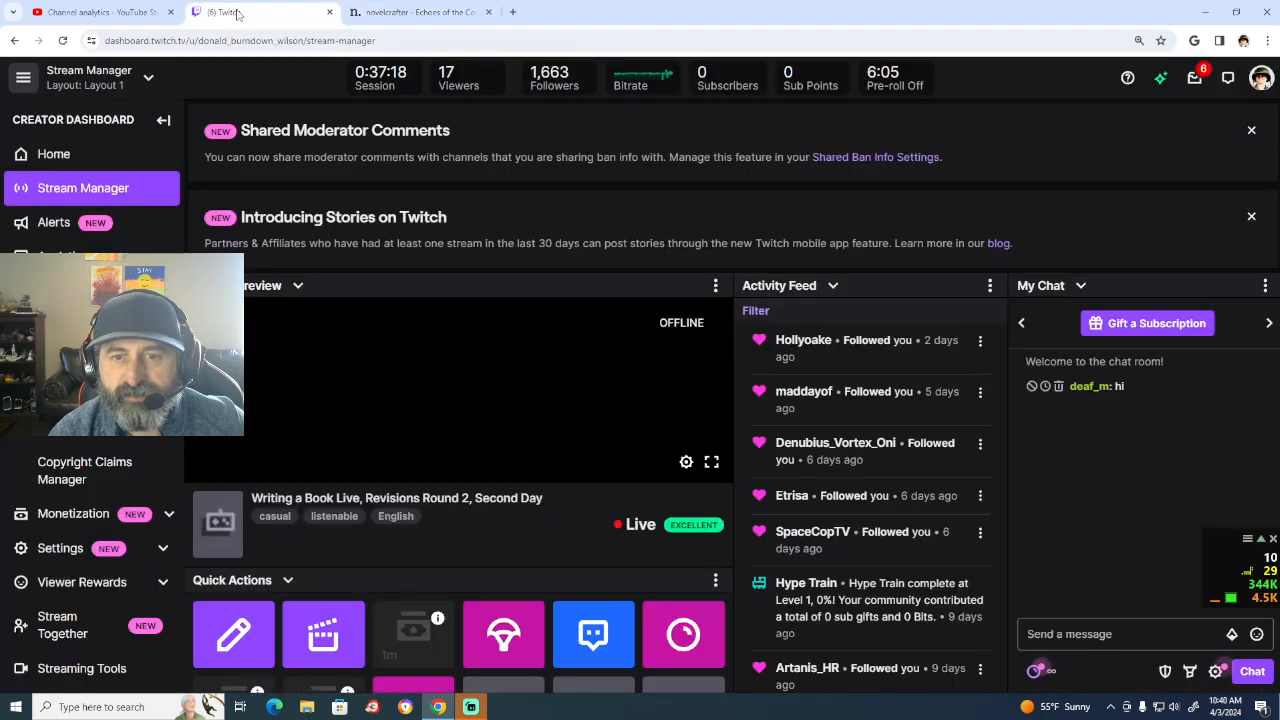
left_click(519, 639)
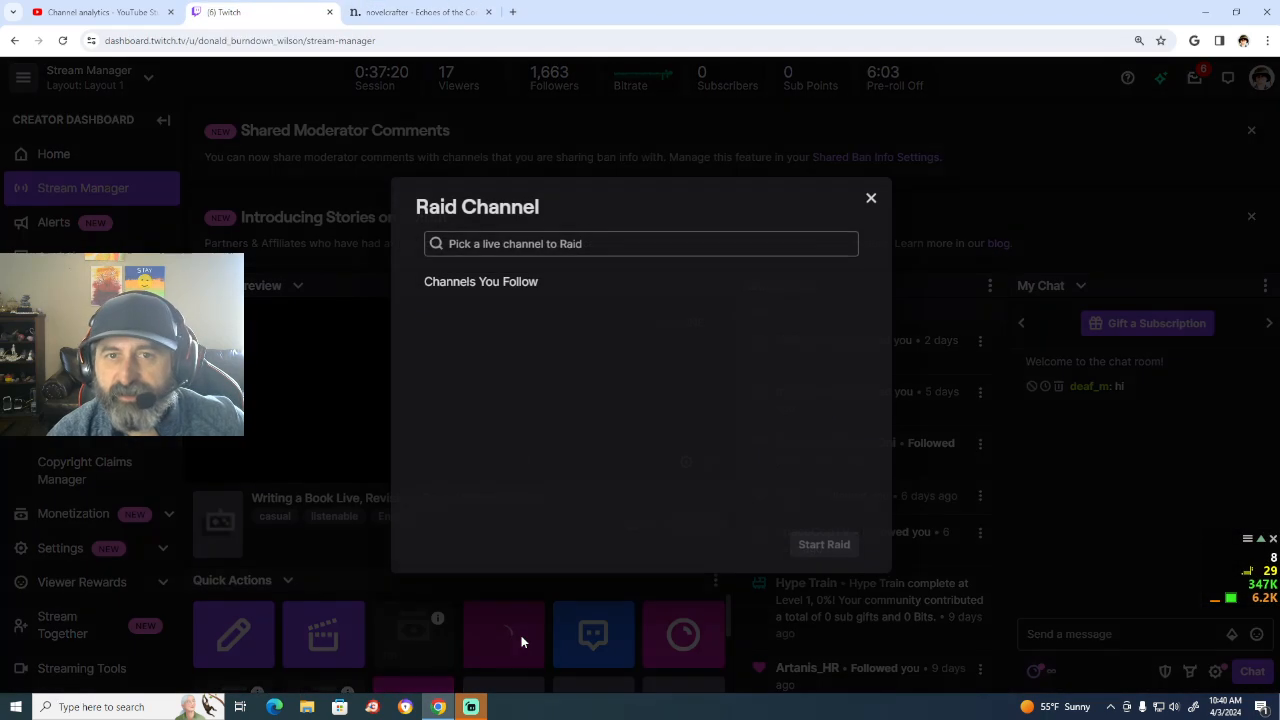
left_click(501, 236)
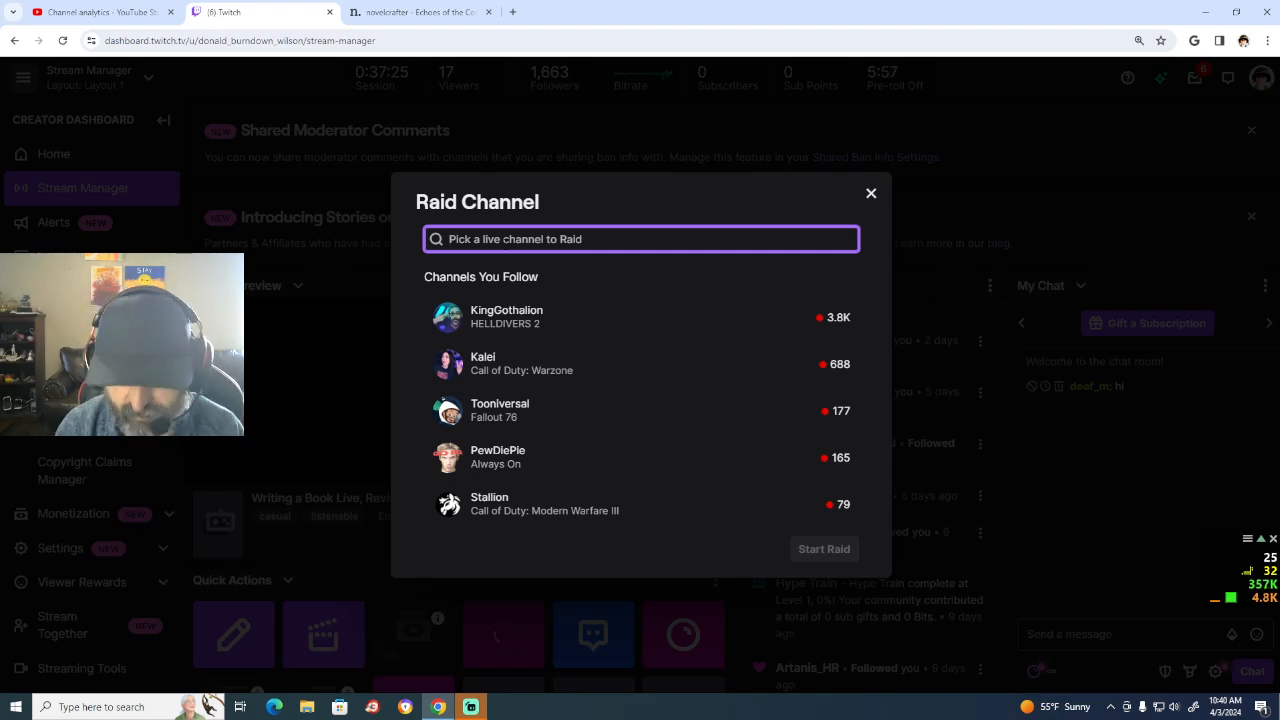
type("tes")
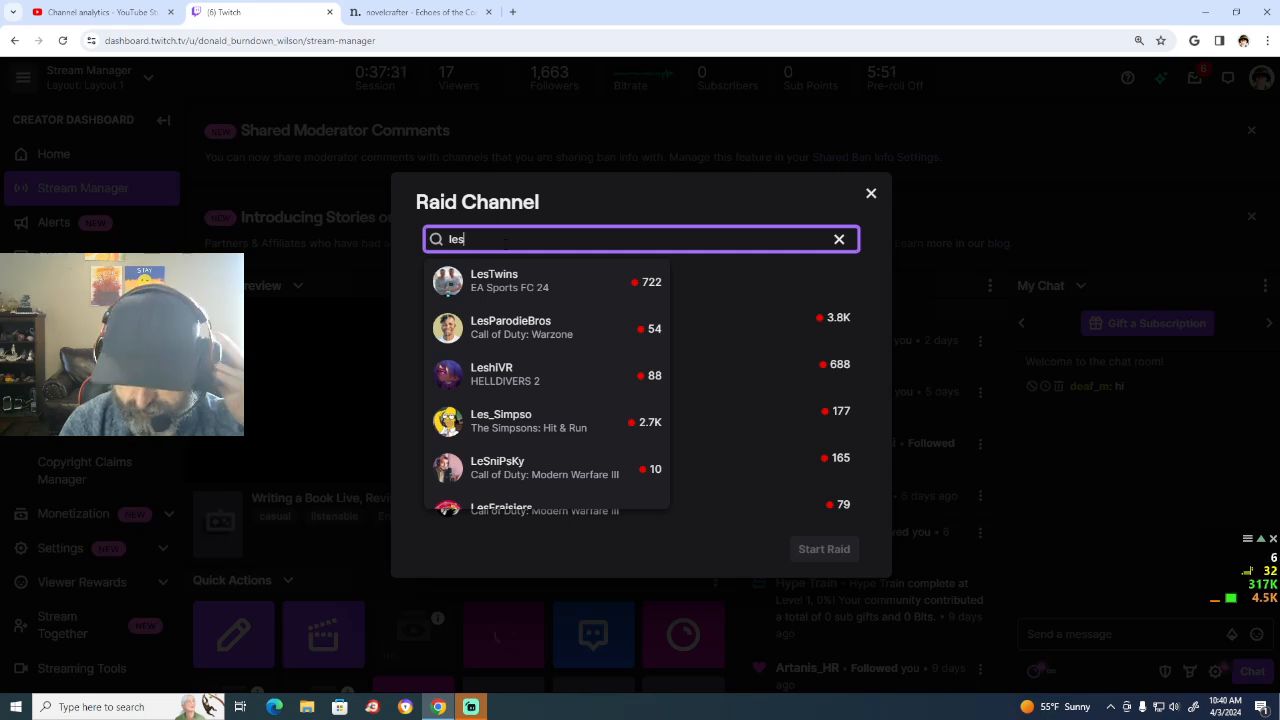
key("BackSpace")
type("'t")
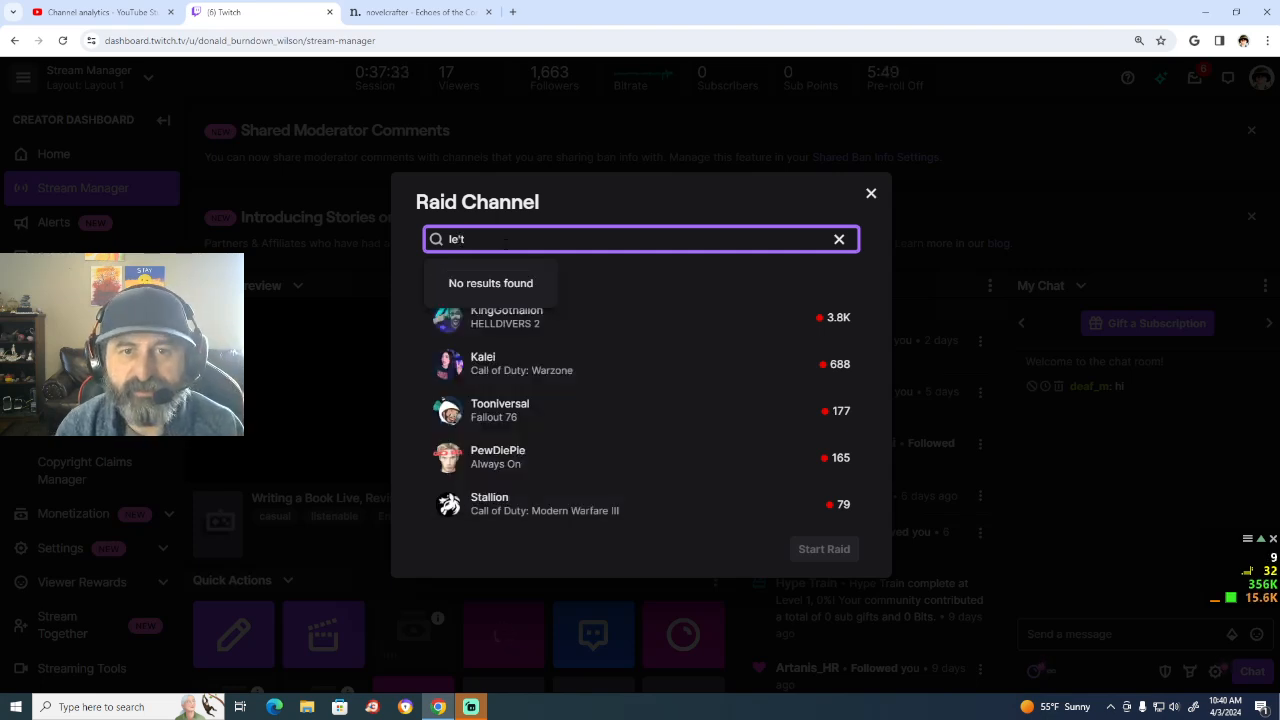
key("BackSpace")
key("BackSpace")
type("t's")
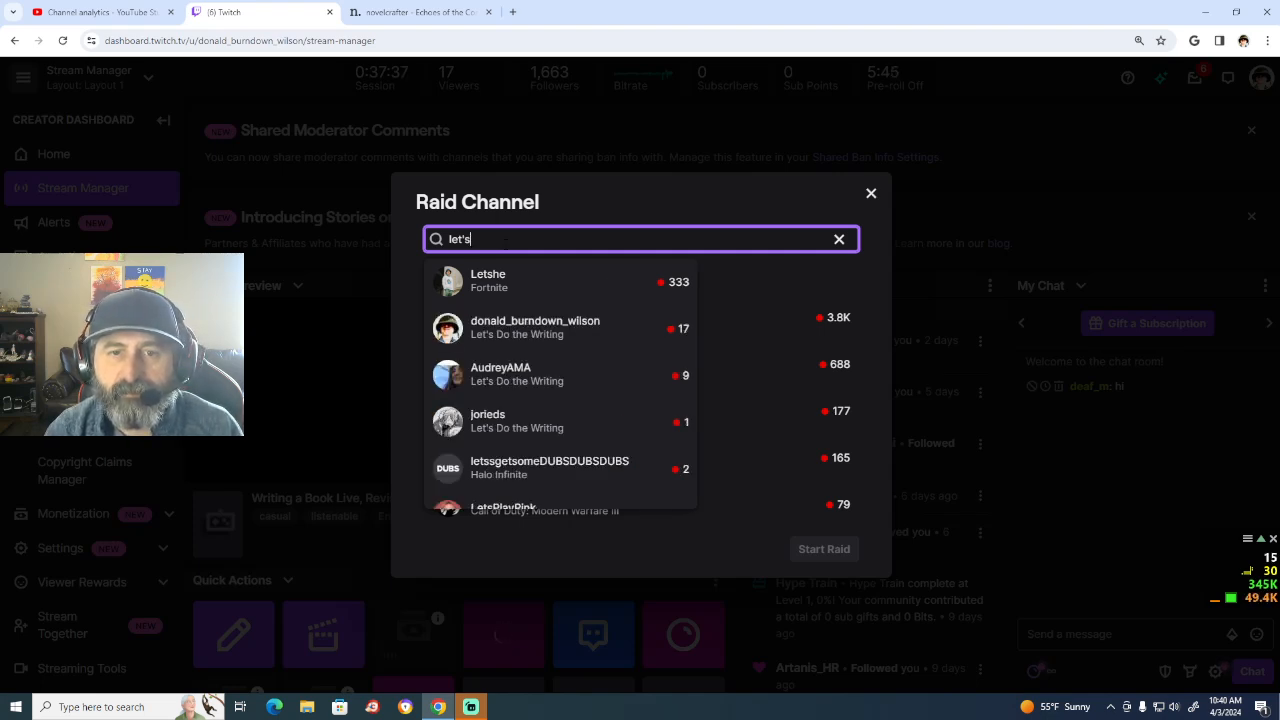
Step: Choose the nine-viewer channel in the Let's Do the Writing category and send the raid to it immediately
left_click(574, 383)
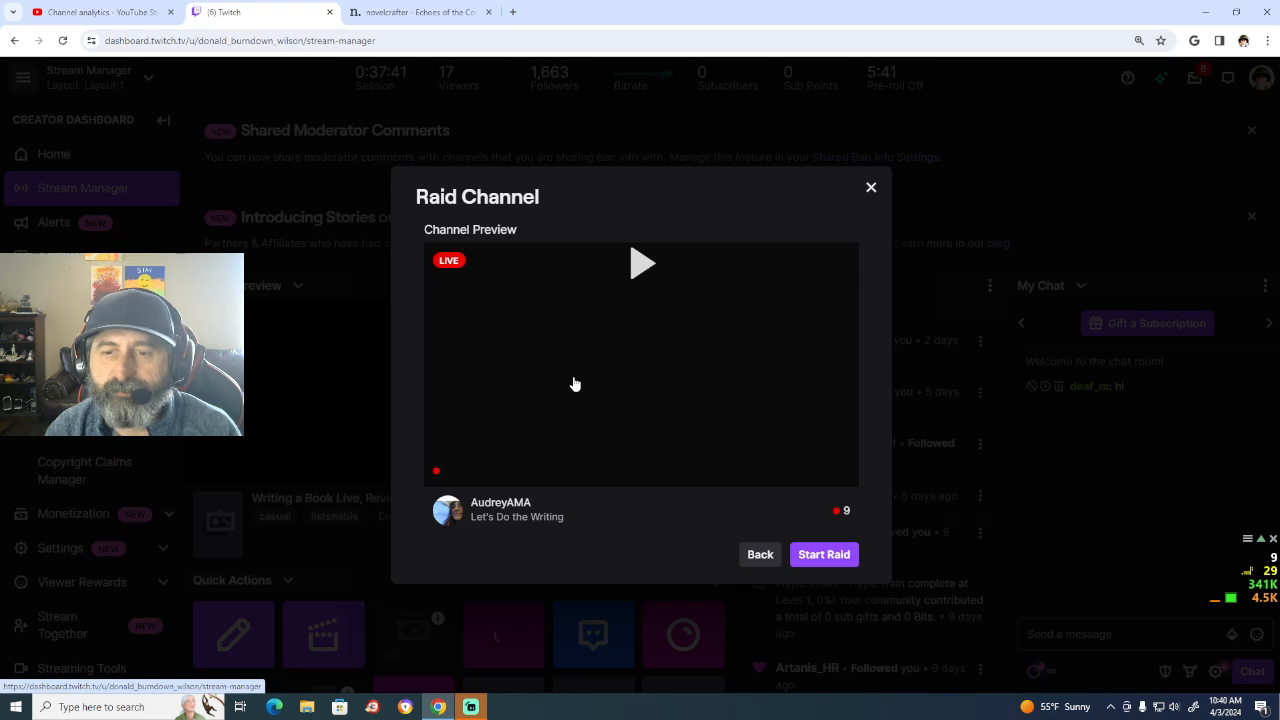
left_click(834, 557)
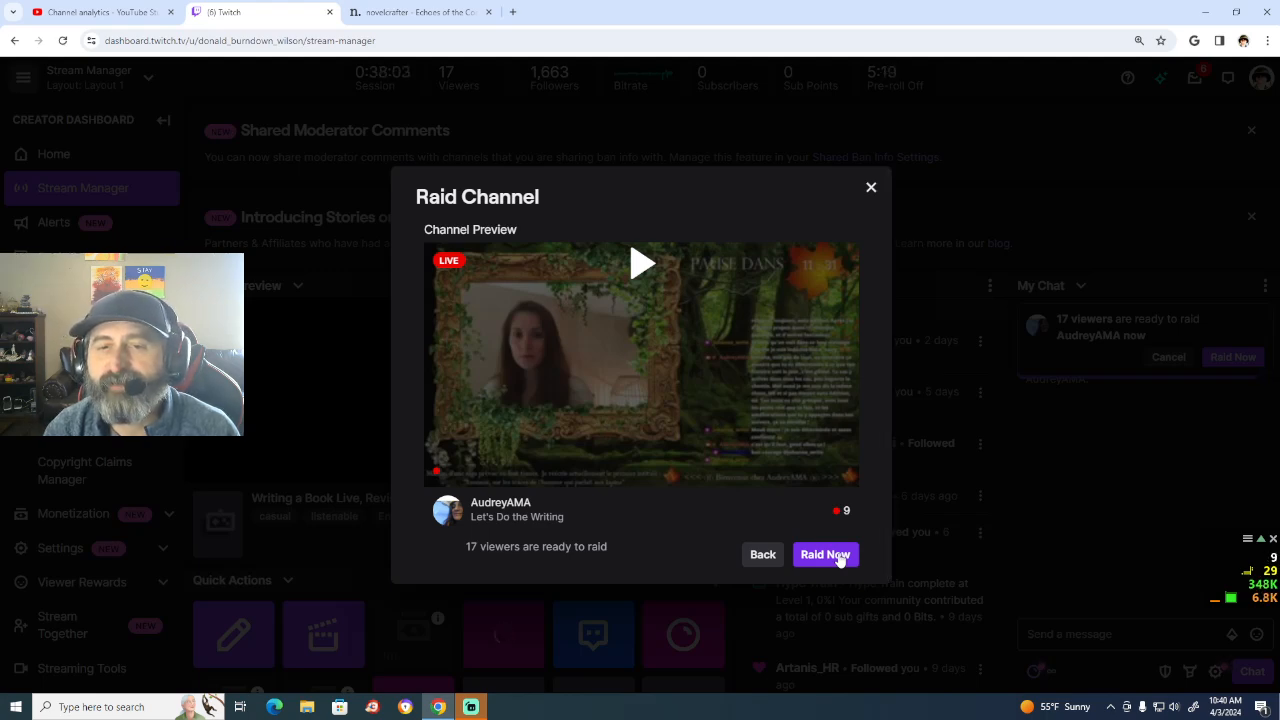
left_click(825, 554)
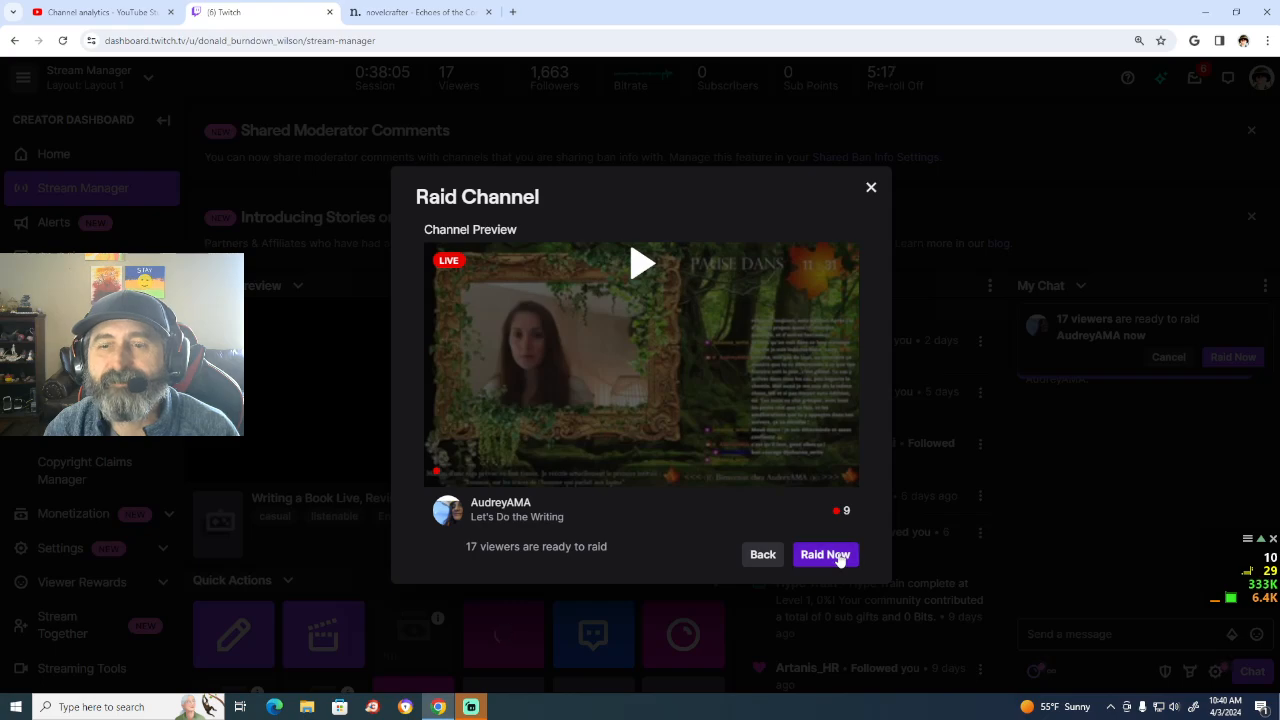
Step: Switch to Streamlabs Desktop to bring up the live stream controls
left_click(472, 707)
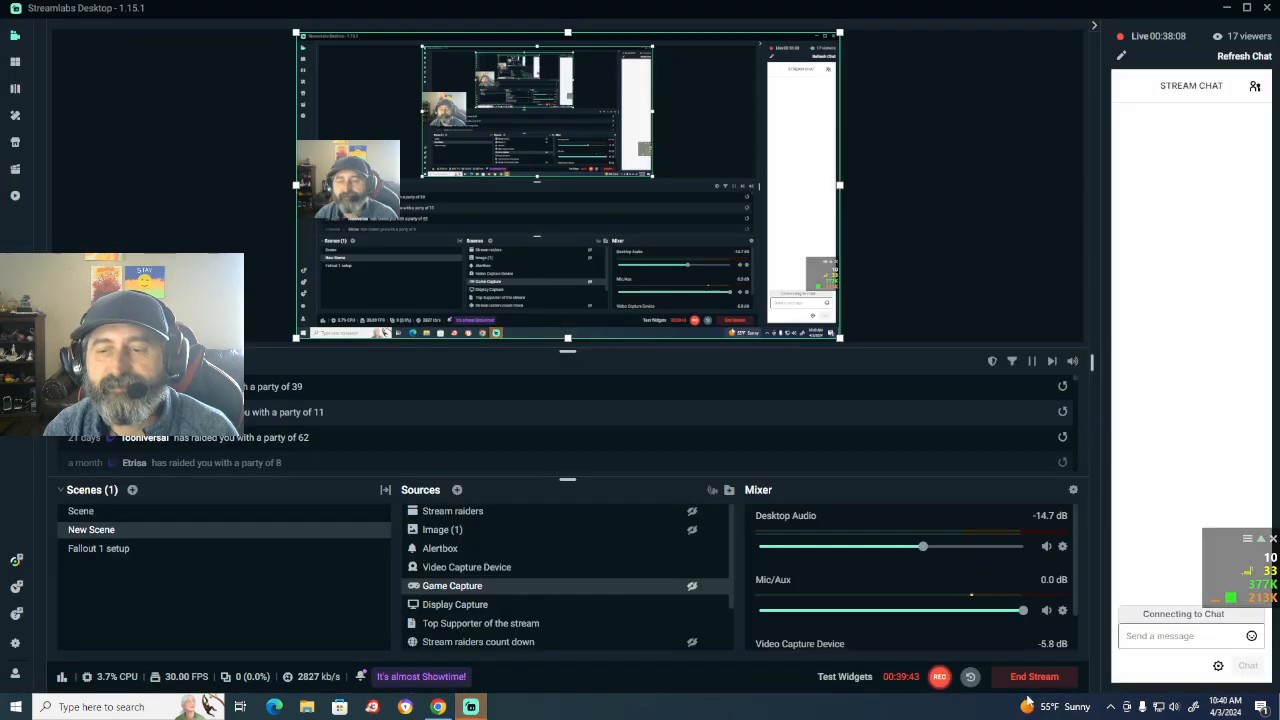